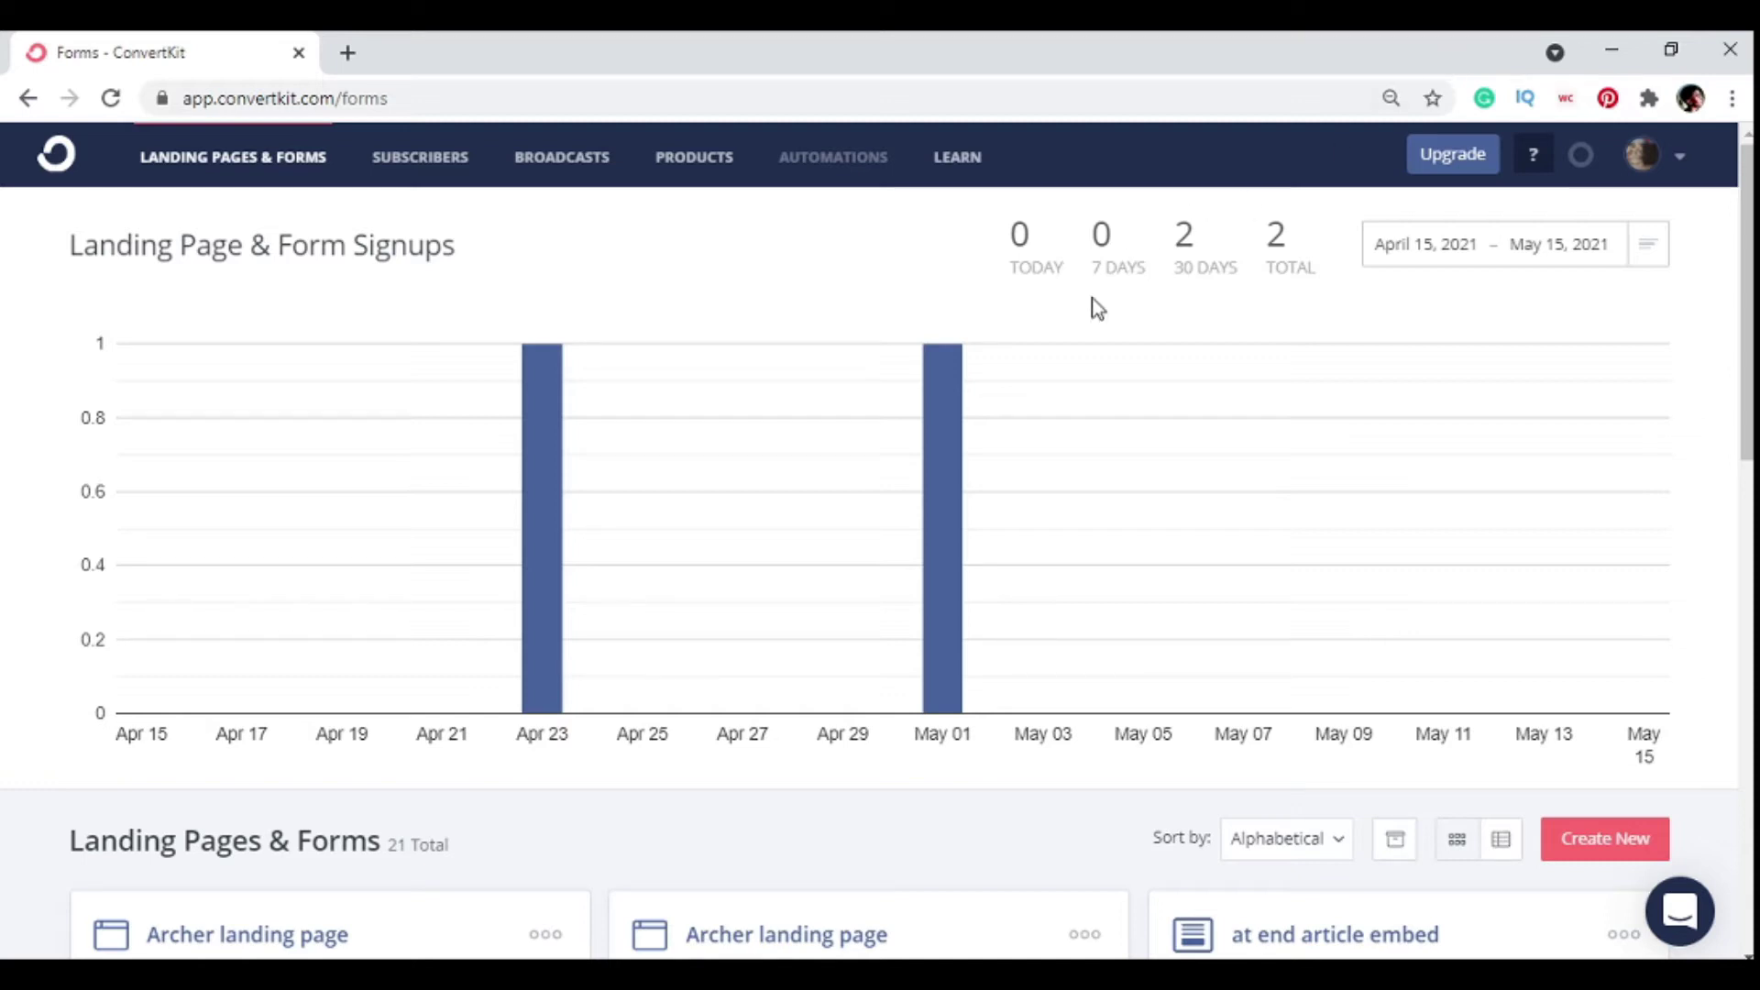
# - Review the landing page signups chart, the subscriber statistics and the list of broadcasts
pyautogui.moveTo(555, 543)
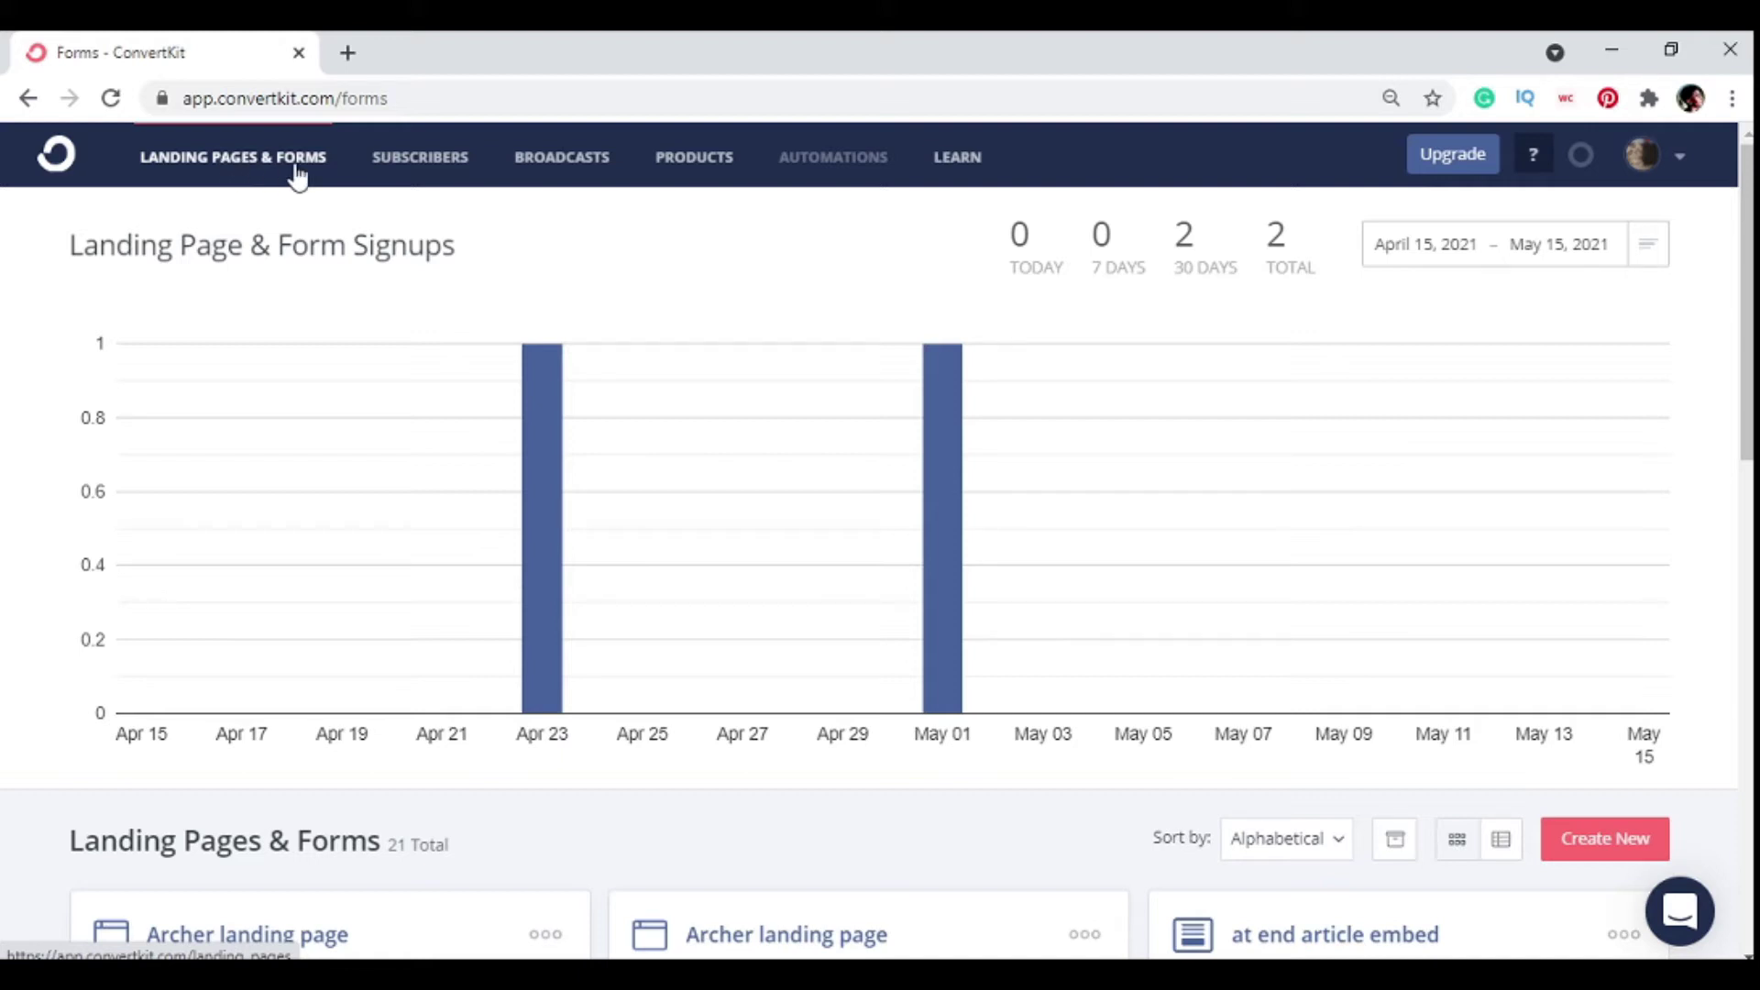
pyautogui.click(435, 159)
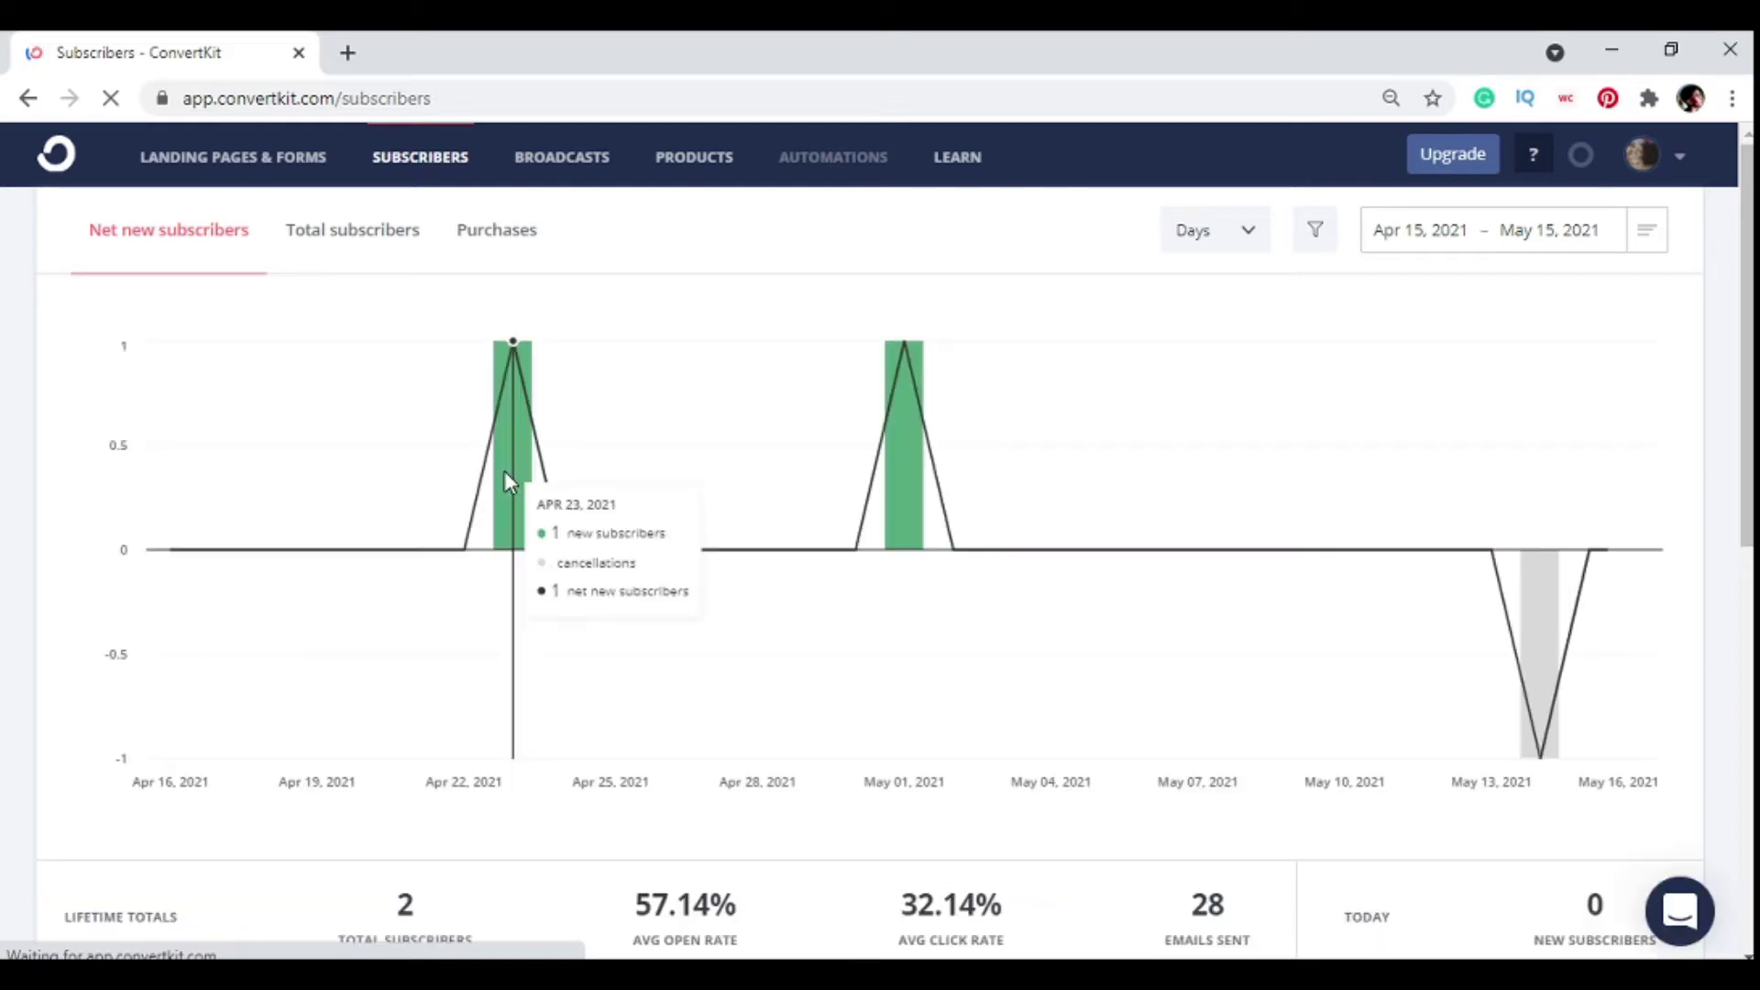
pyautogui.click(578, 161)
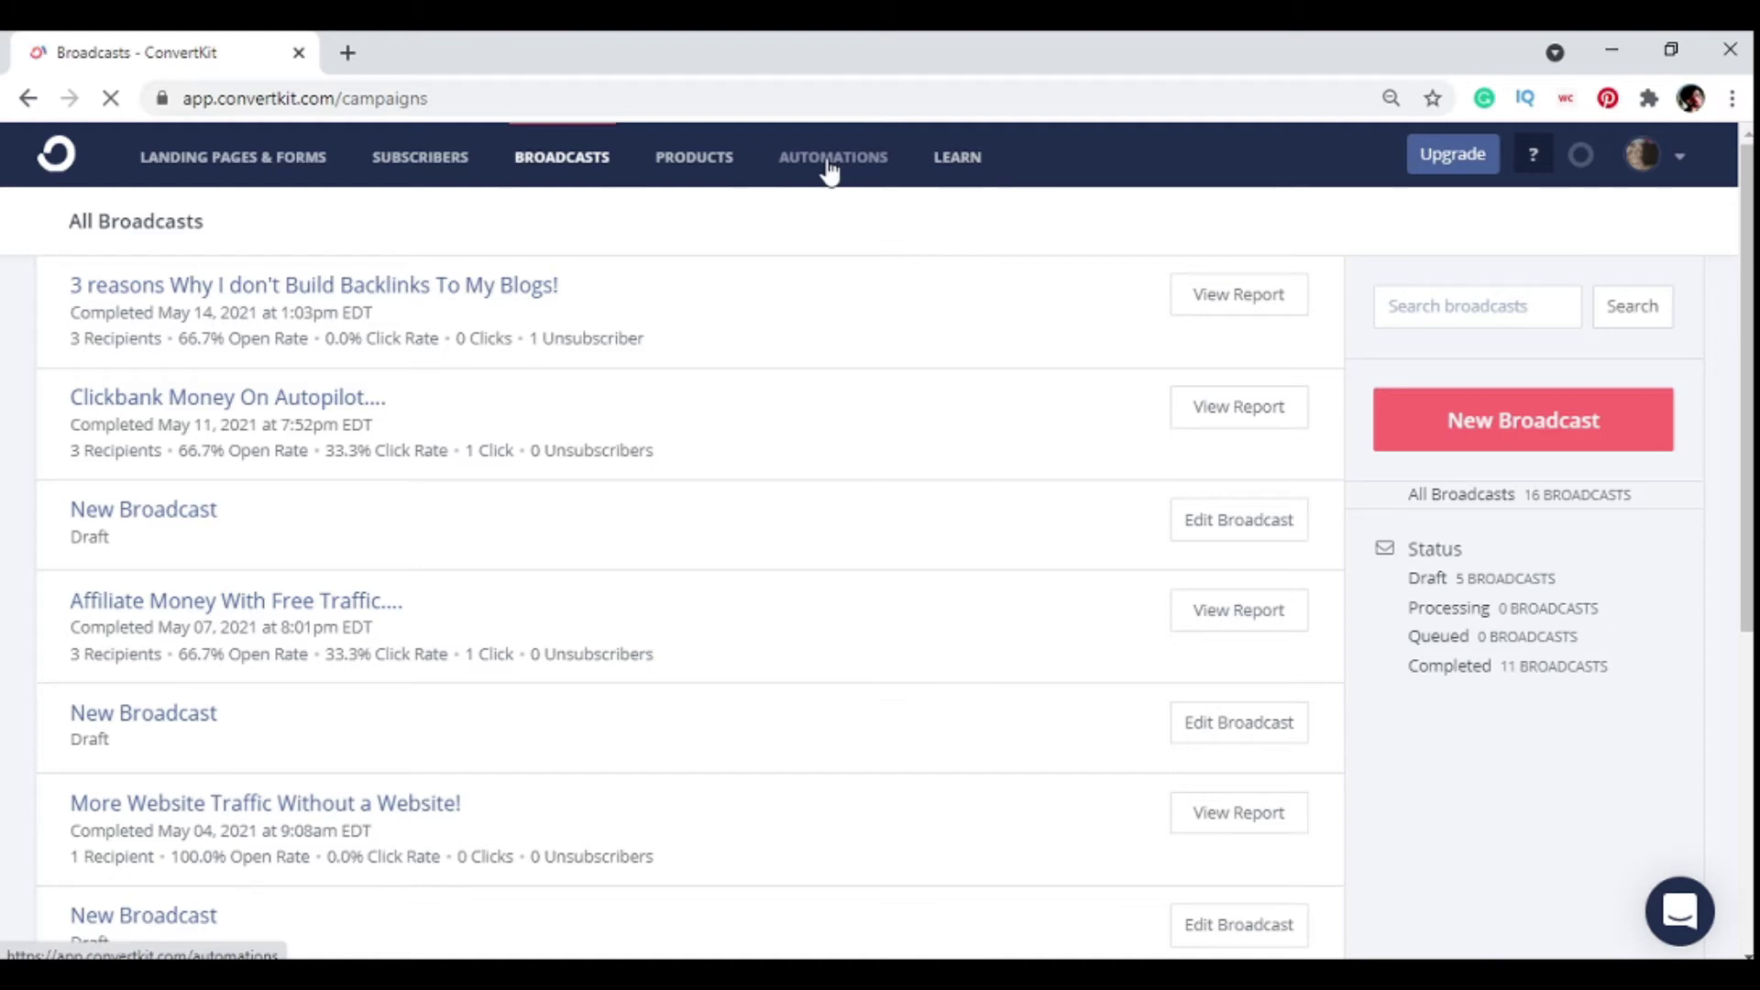
# - Return to the landing pages and forms overview and start creating a new landing page
pyautogui.click(297, 163)
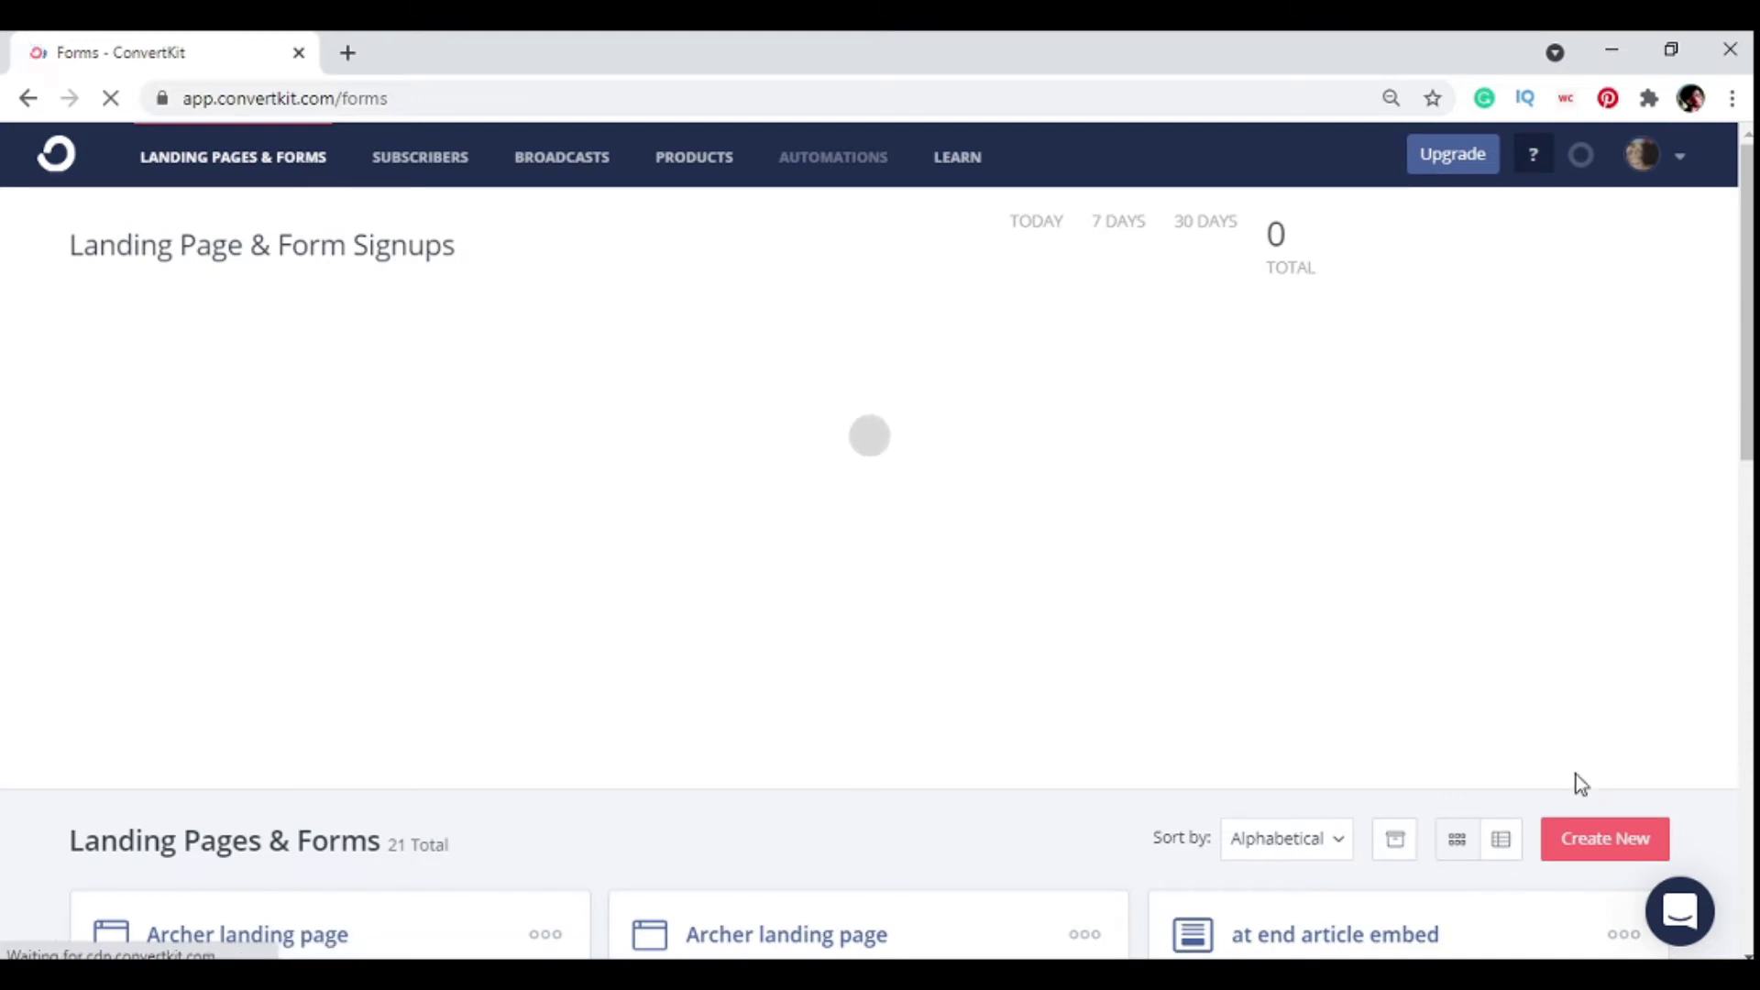
pyautogui.click(1619, 850)
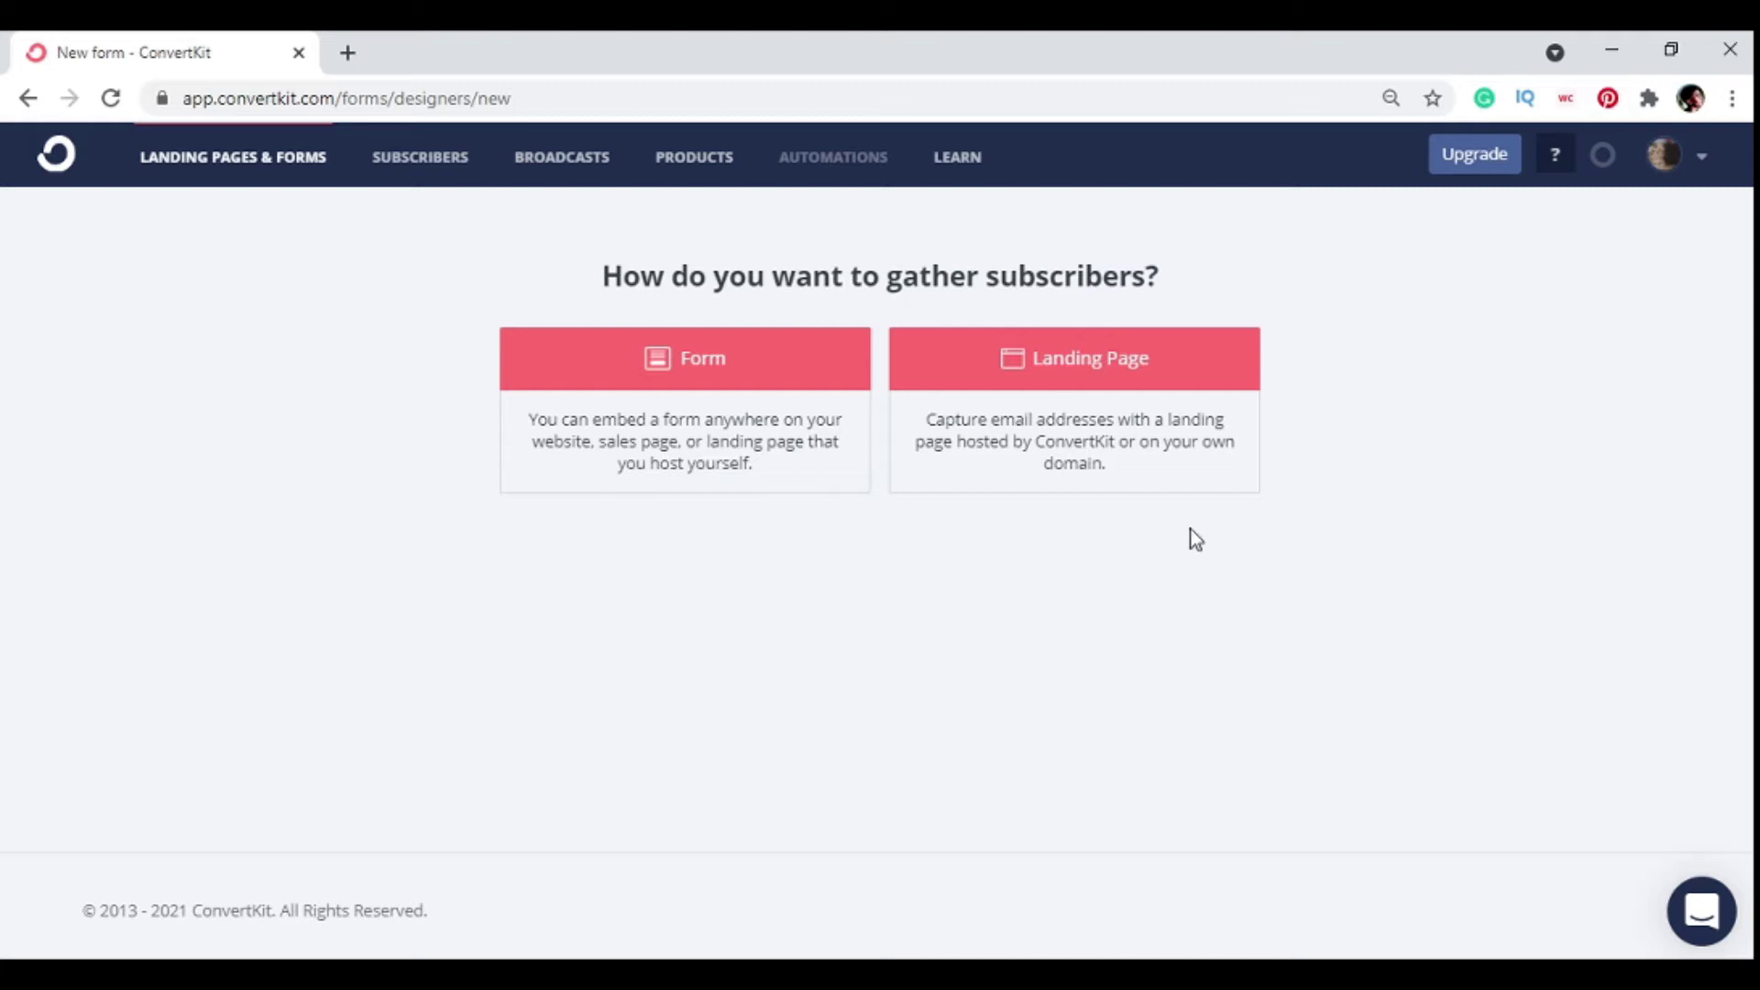
pyautogui.click(1096, 395)
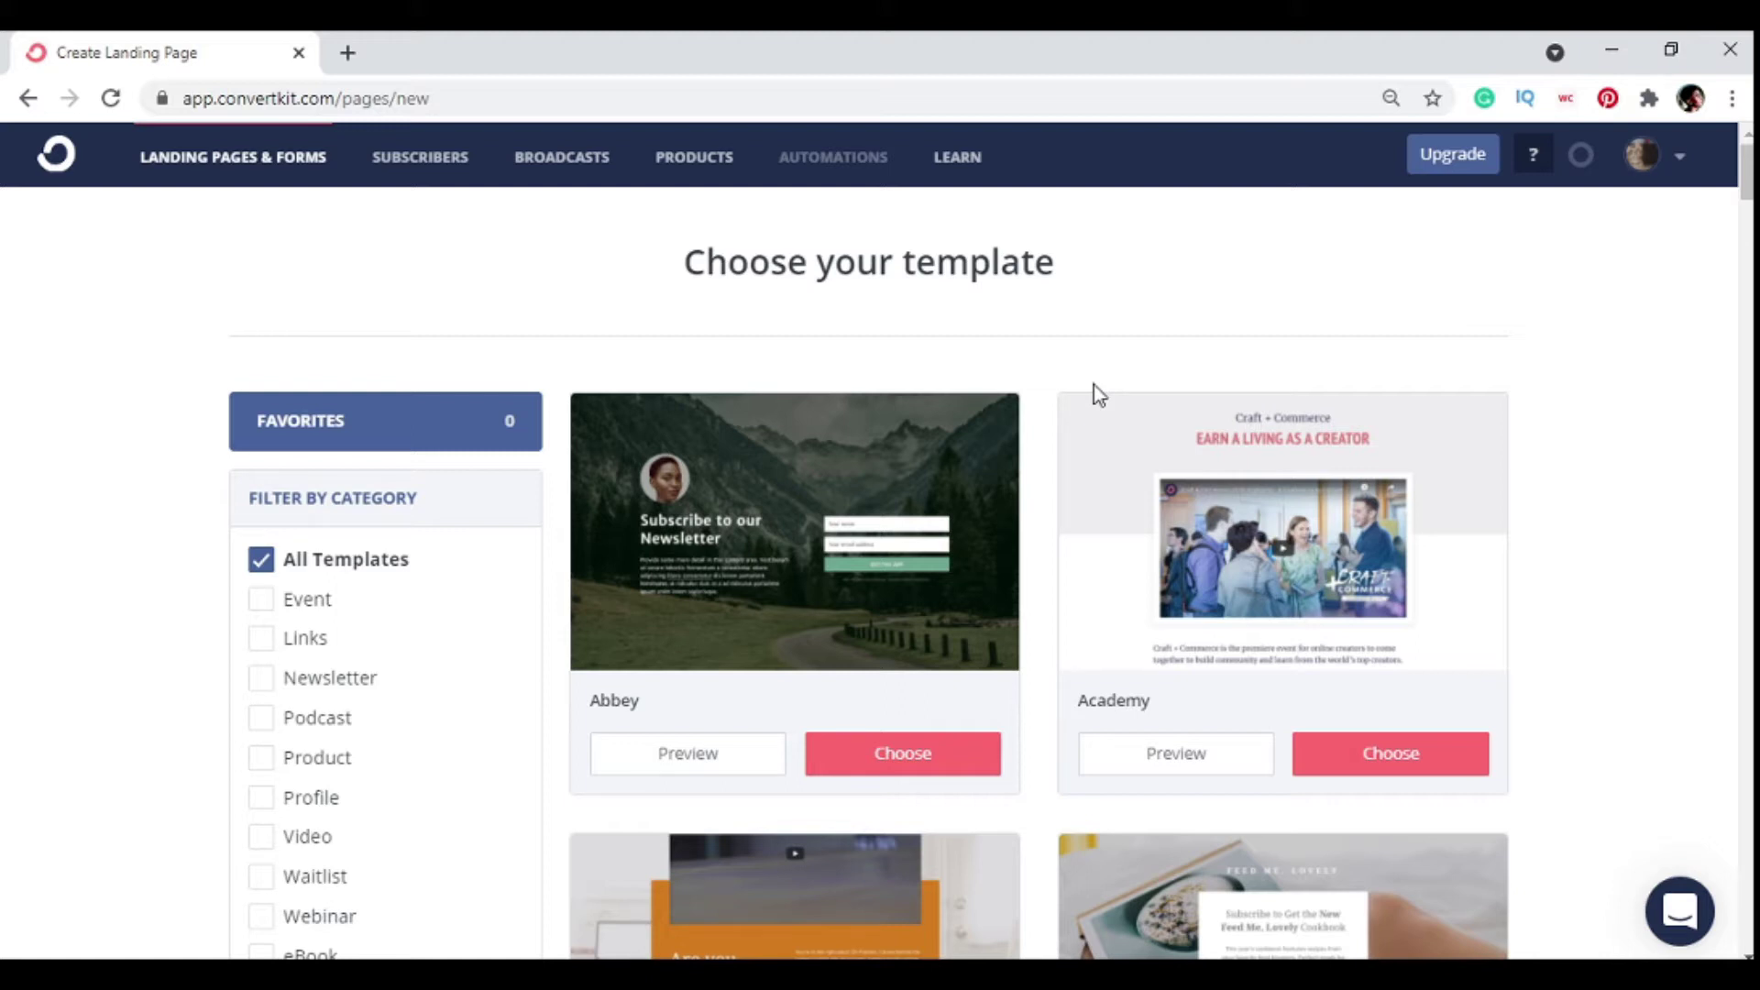
# - Look through the landing page template gallery from Abbey to the last template, Willow
pyautogui.scroll(-2, 1092, 385)
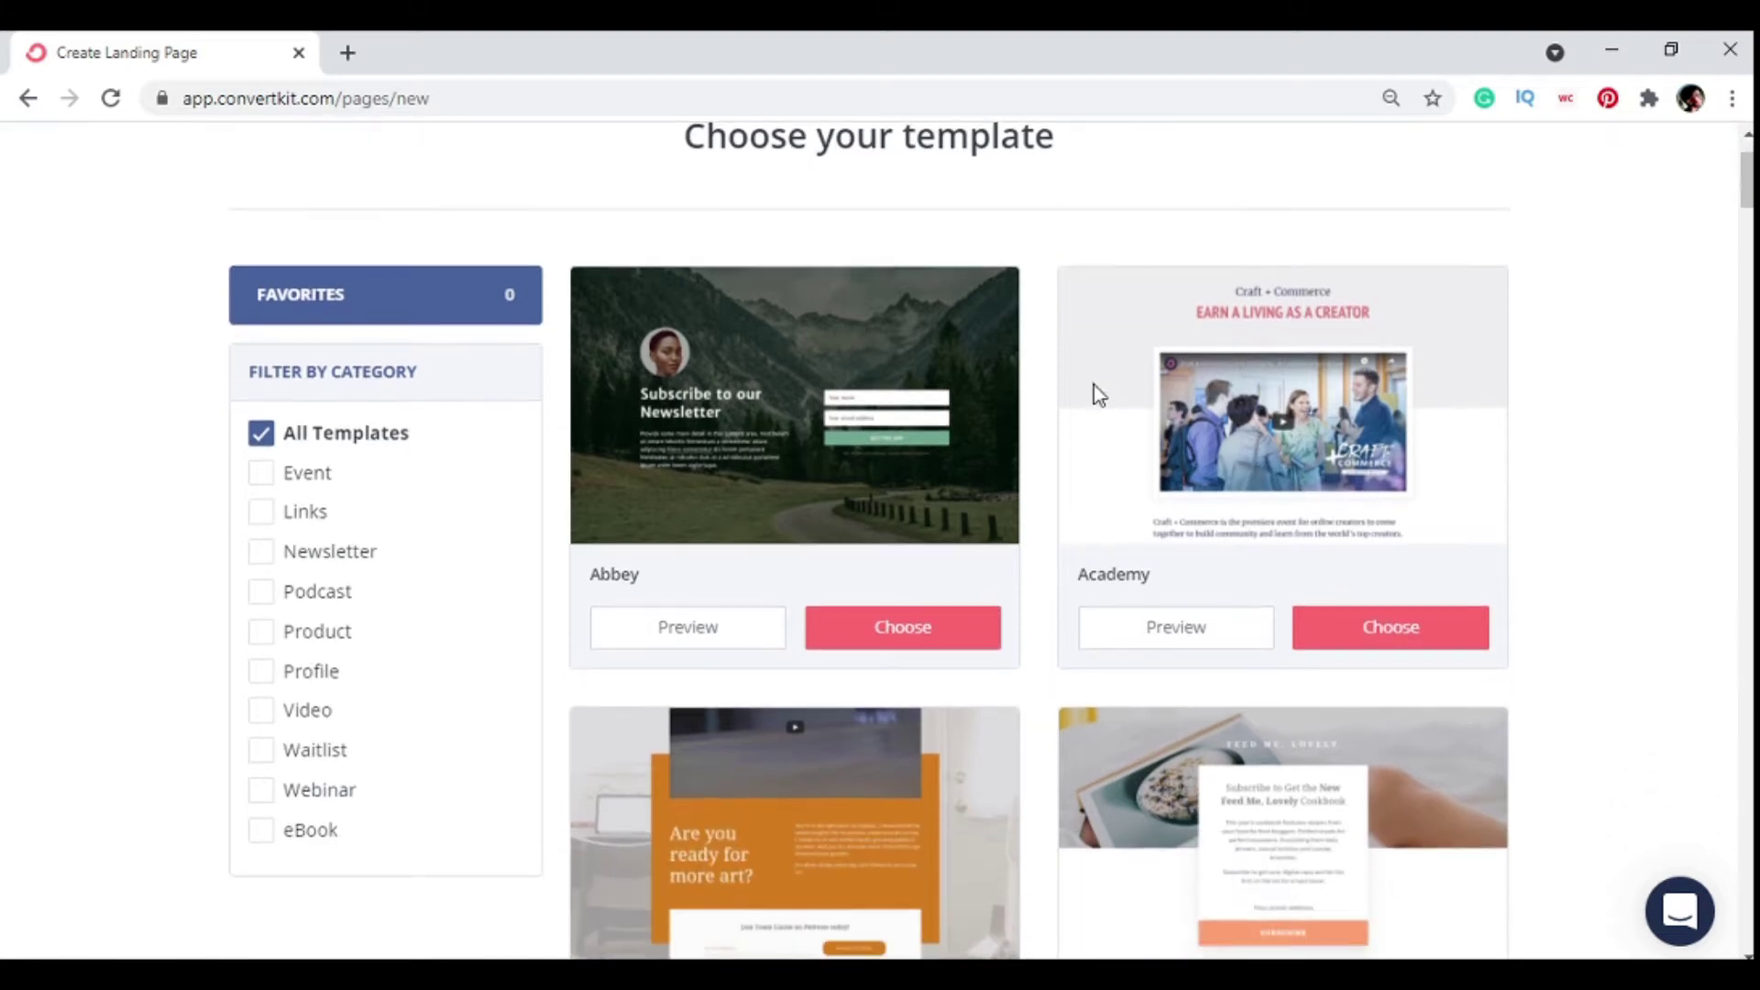
pyautogui.scroll(-4, 884, 472)
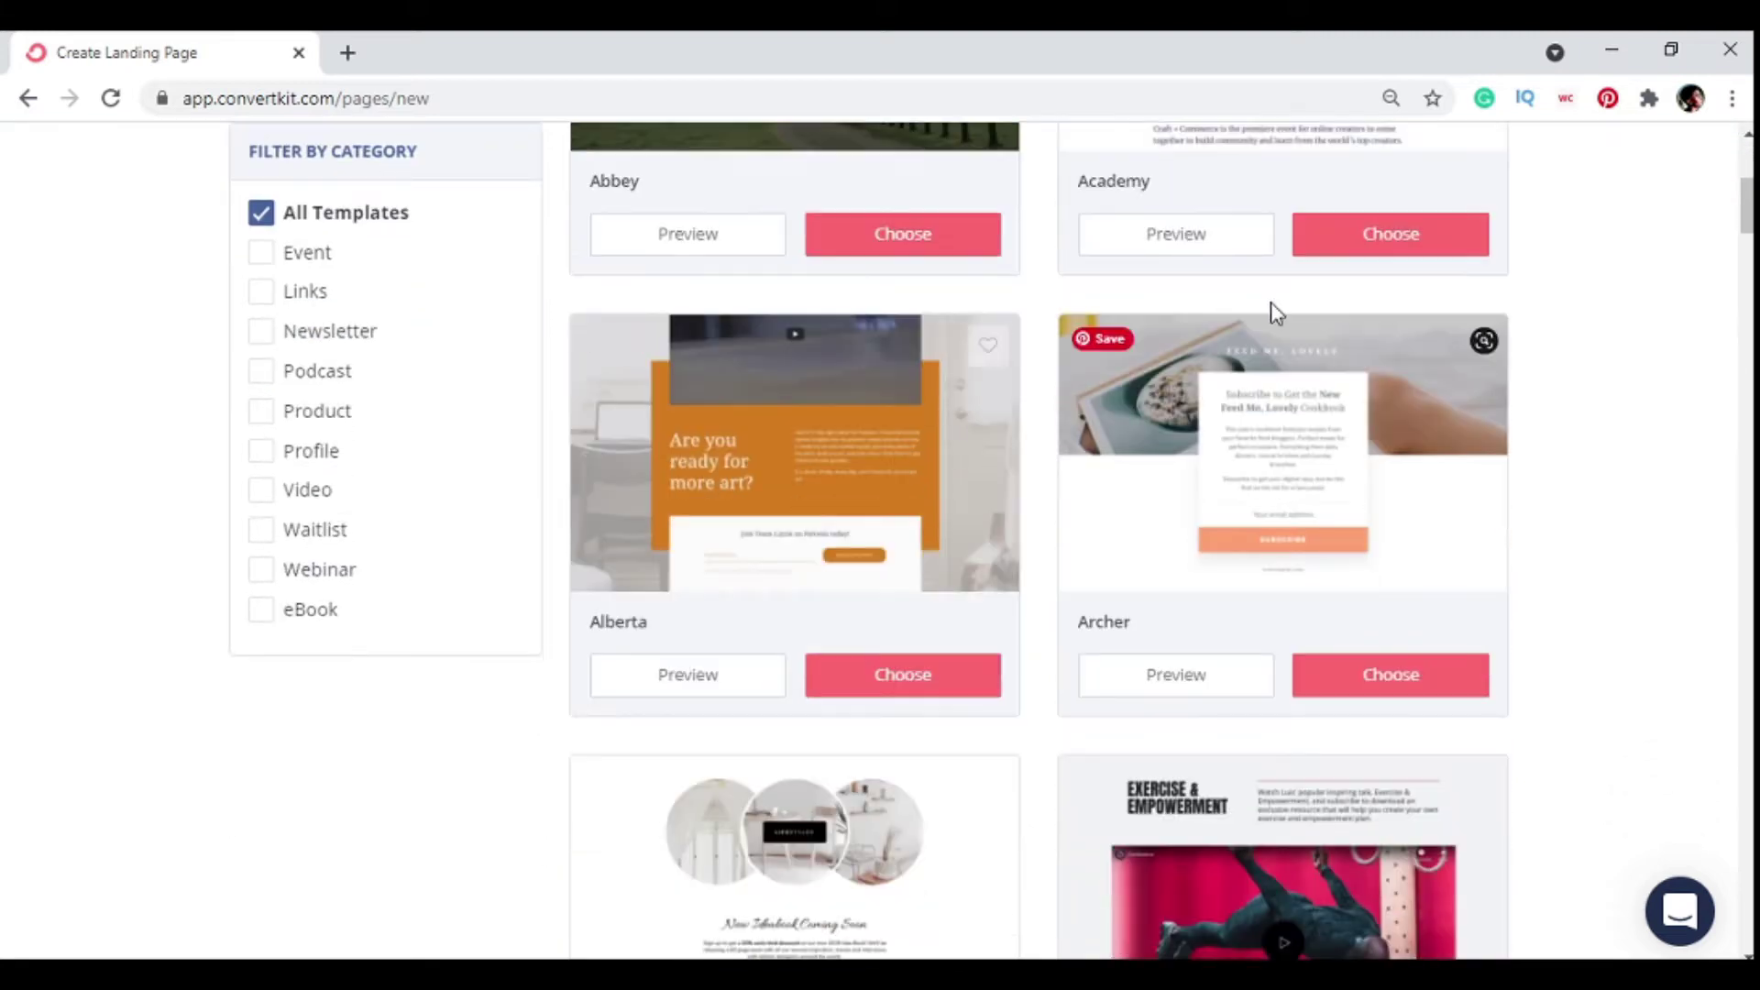
pyautogui.scroll(-18, 1274, 438)
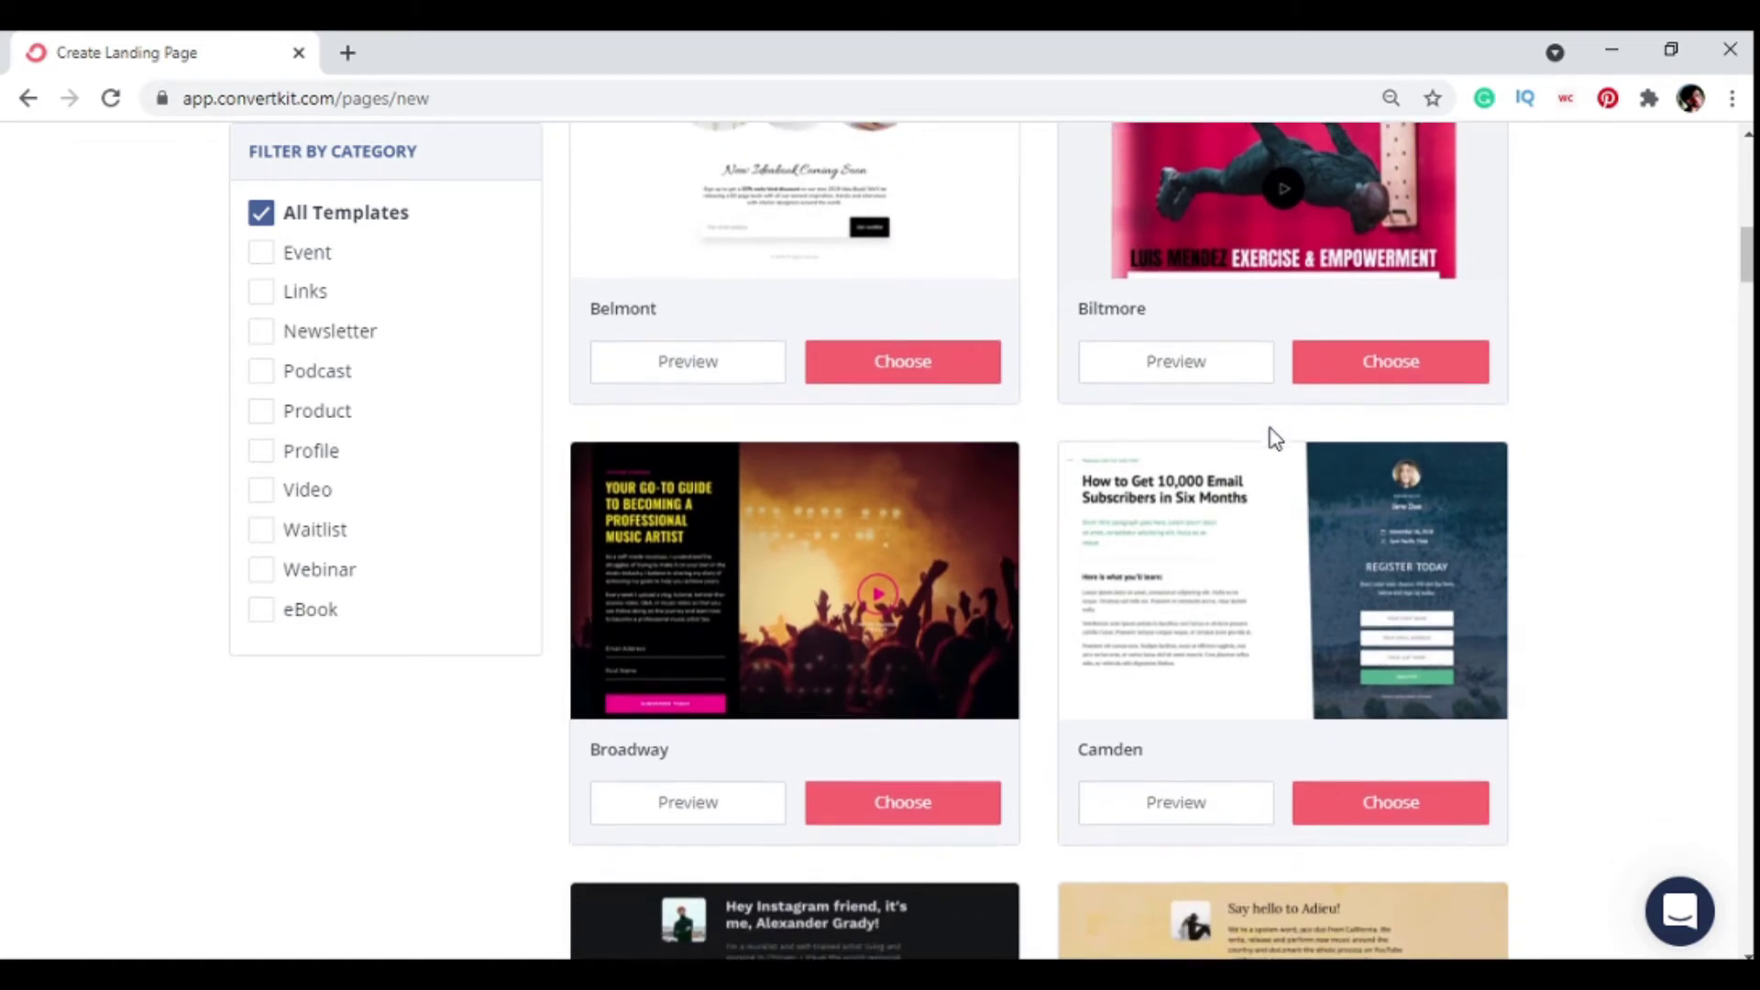
pyautogui.scroll(-13, 1274, 438)
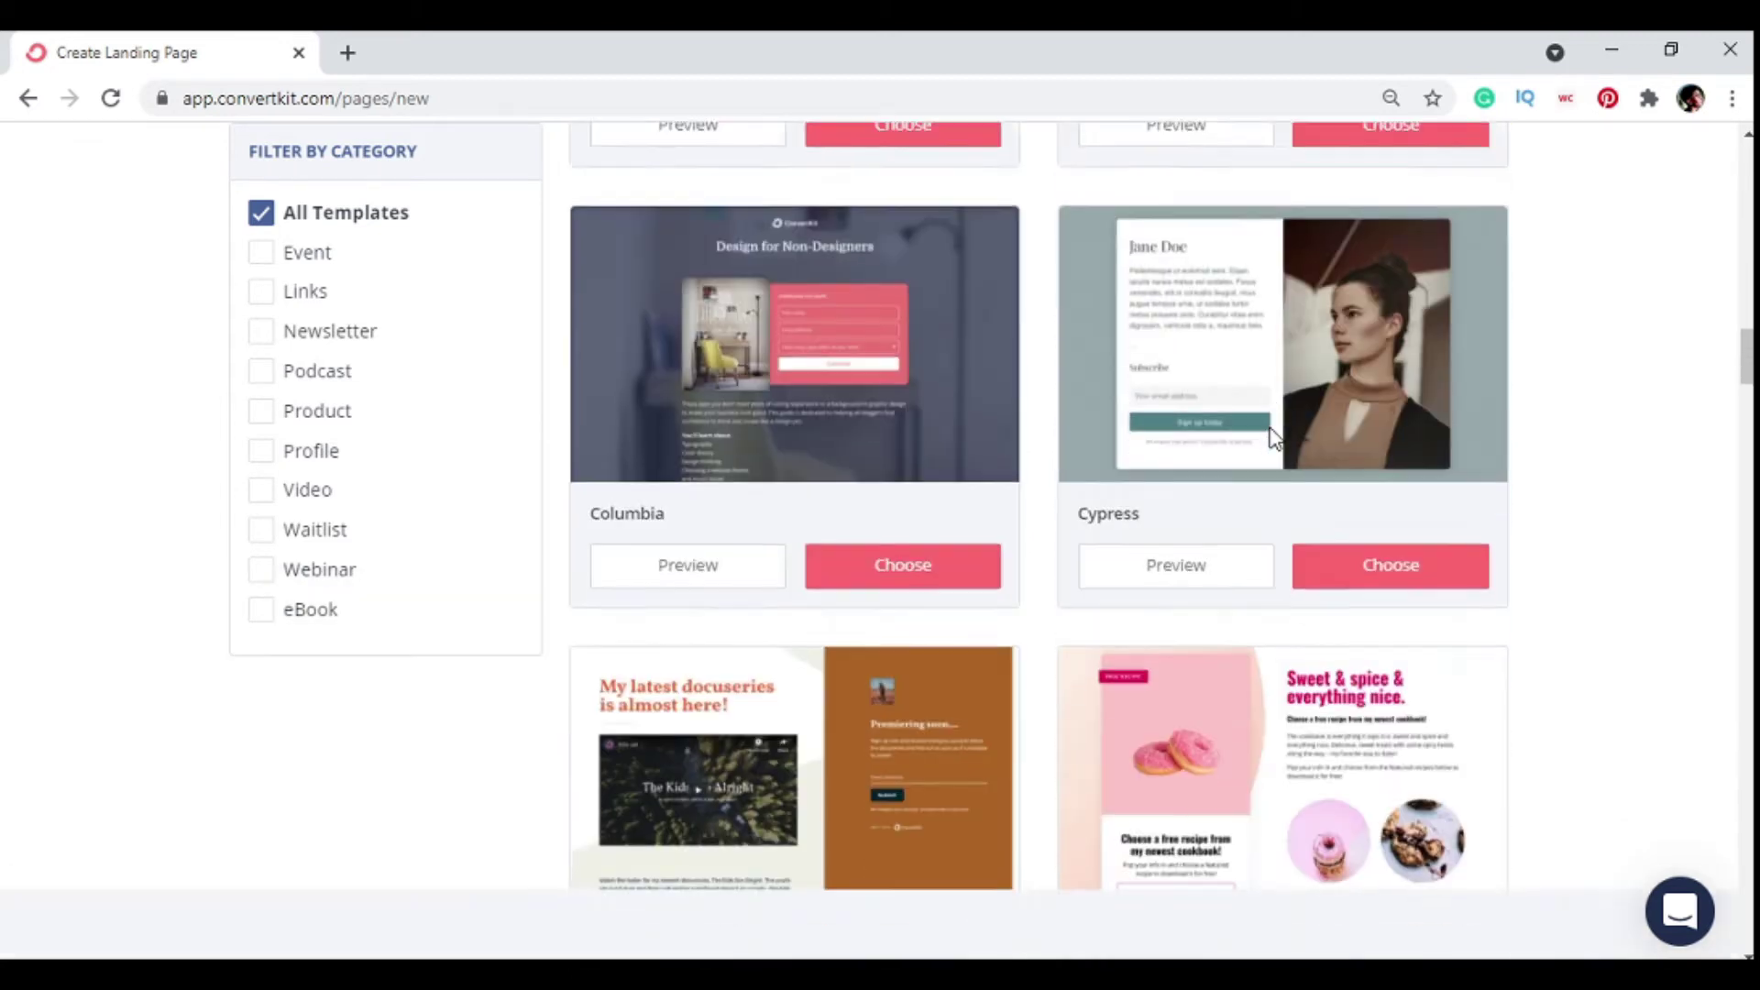
pyautogui.scroll(-9, 1271, 438)
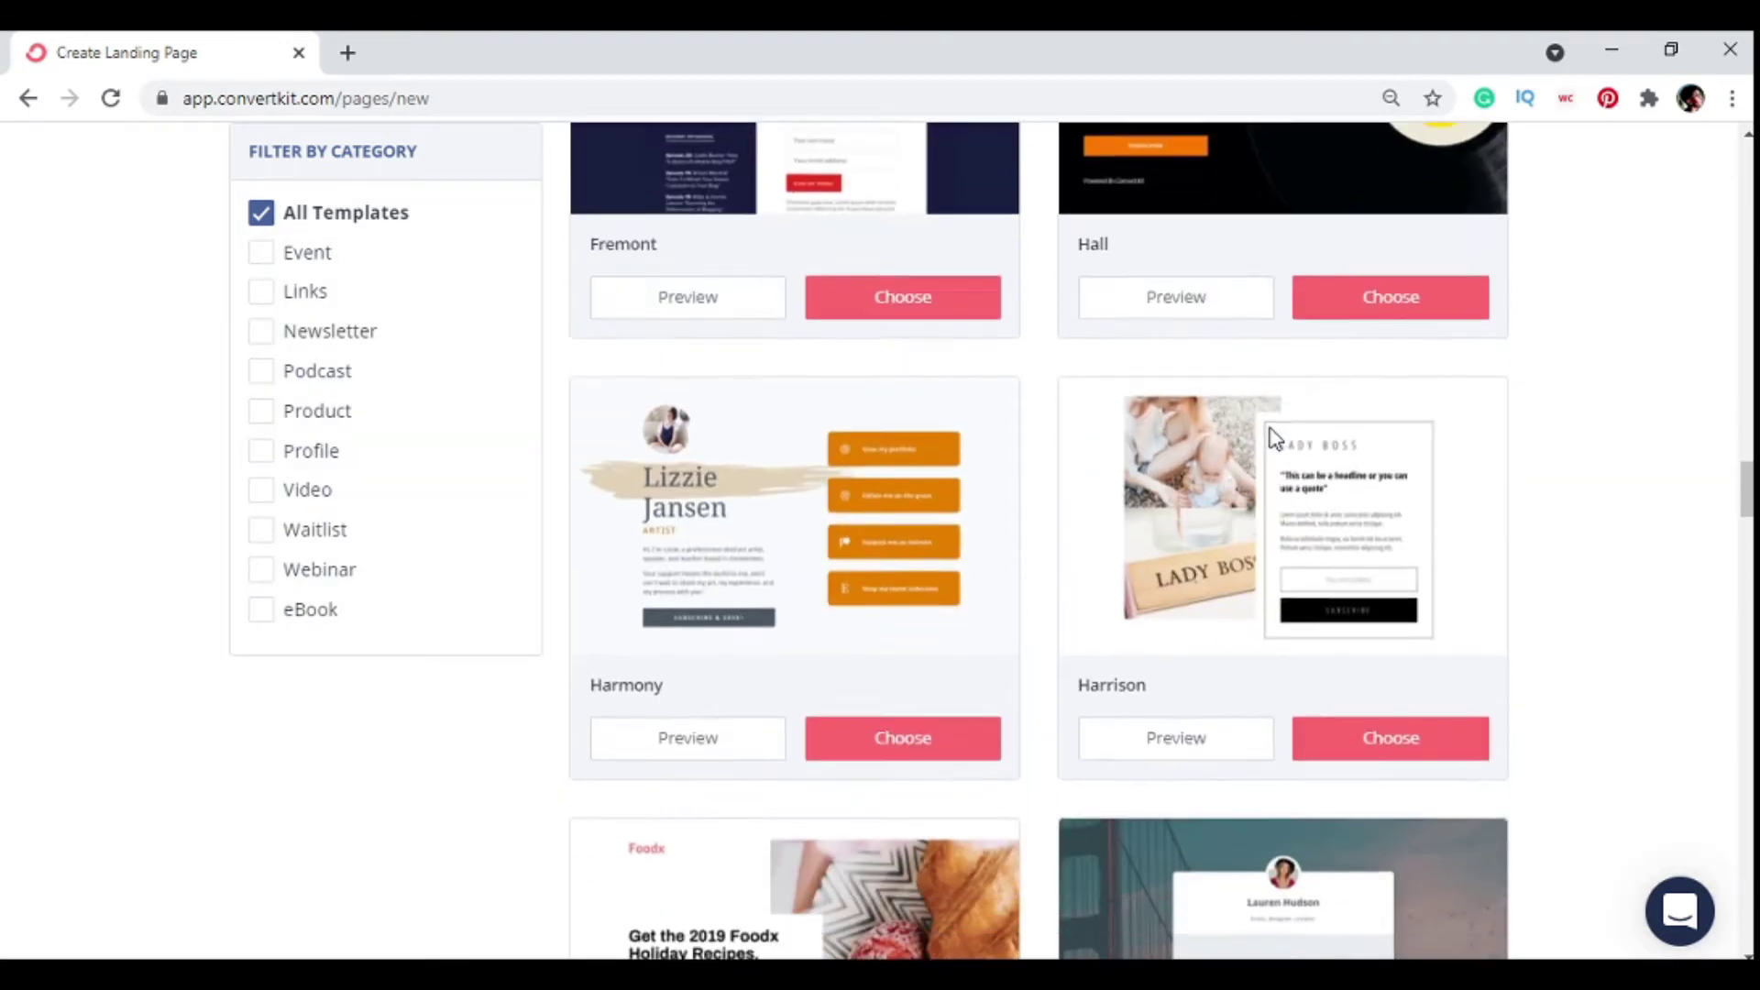
pyautogui.scroll(-3, 1274, 438)
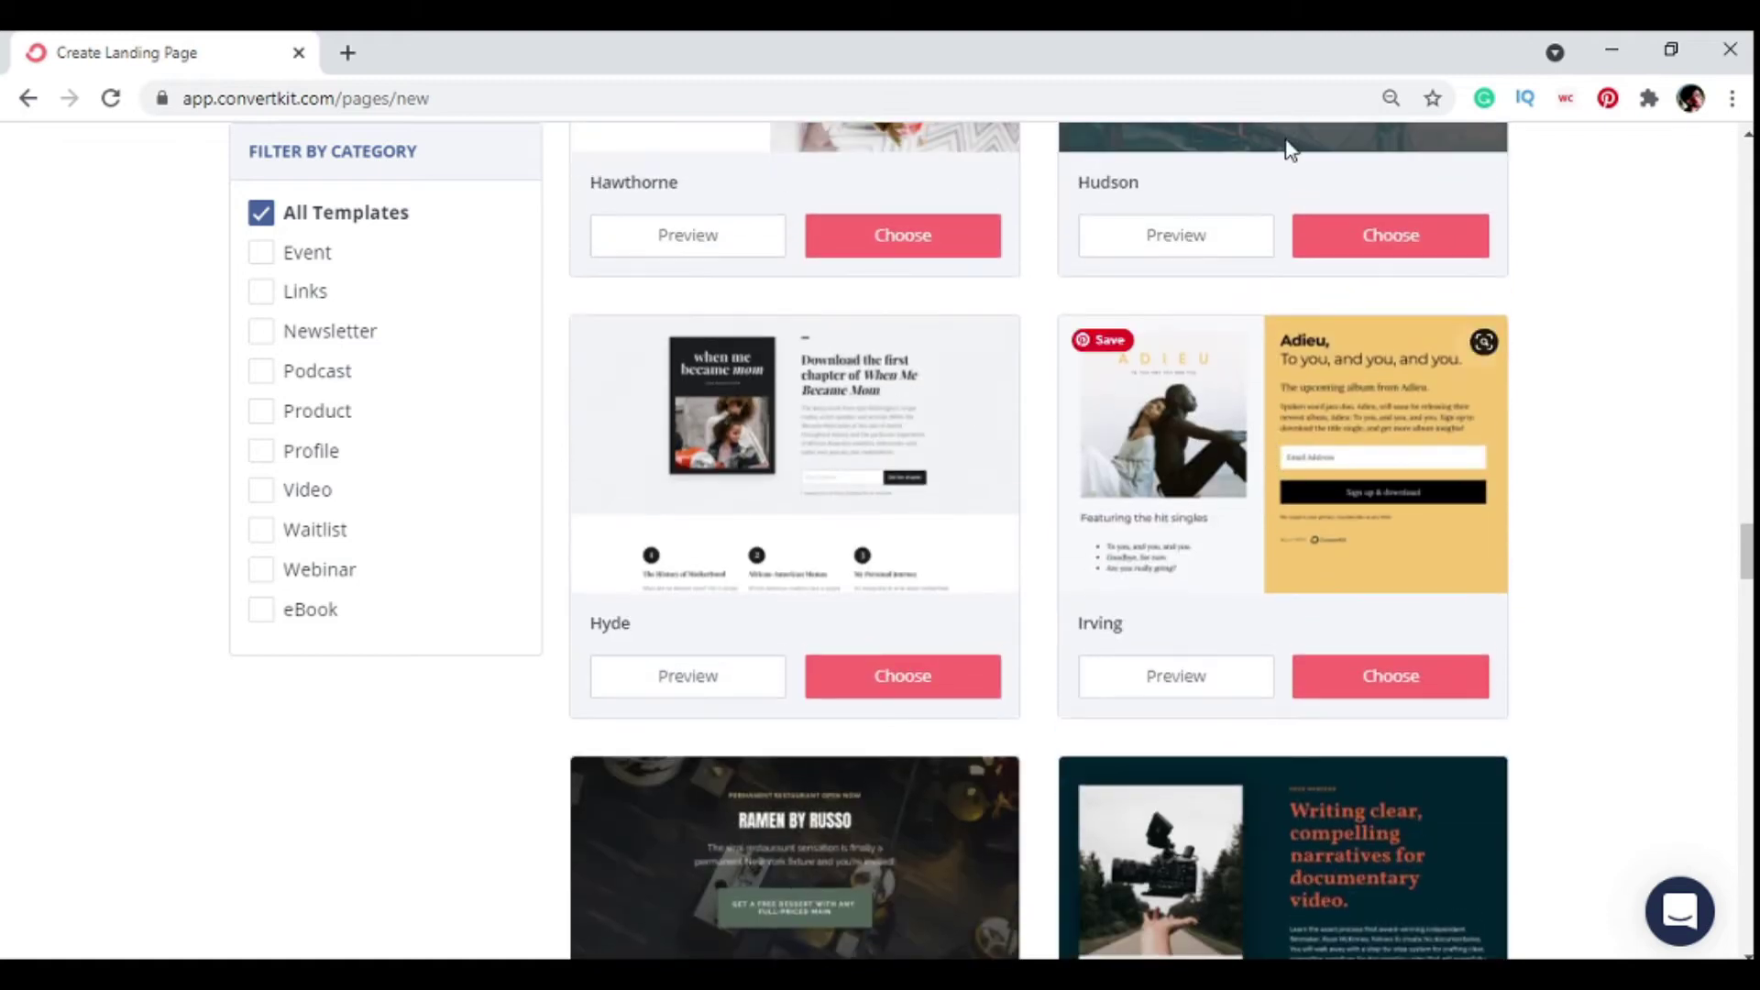
pyautogui.scroll(-5, 1380, 592)
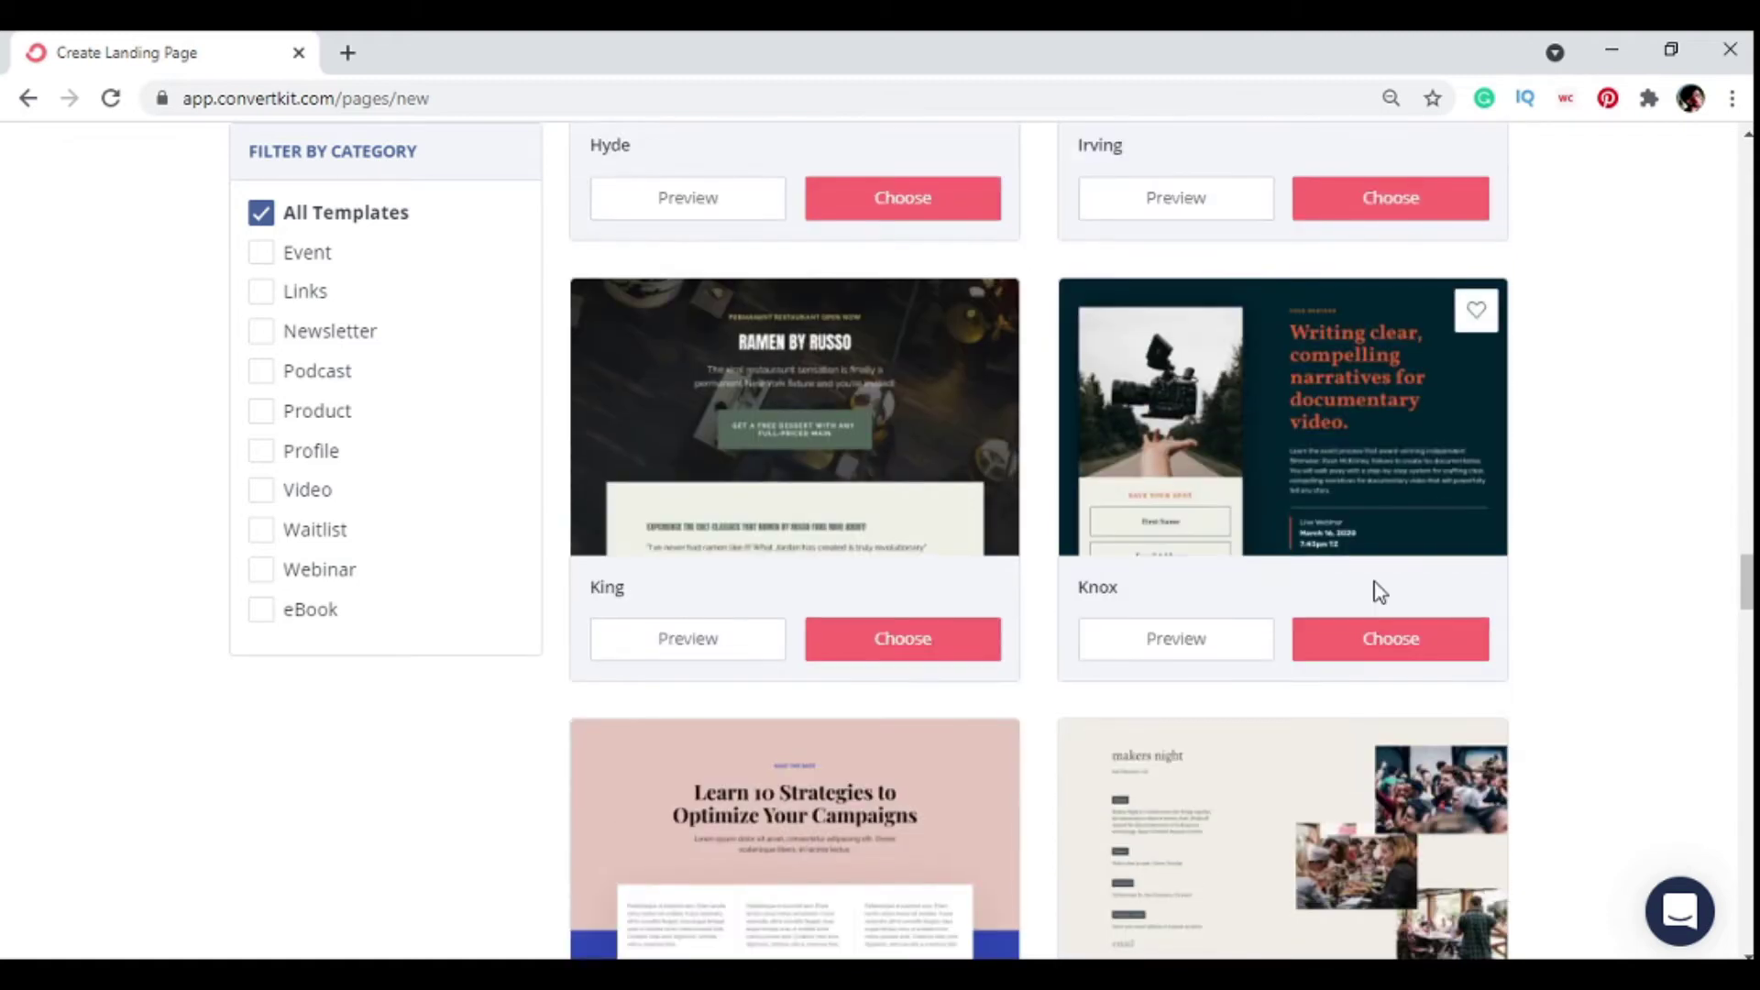
pyautogui.scroll(-12, 1379, 592)
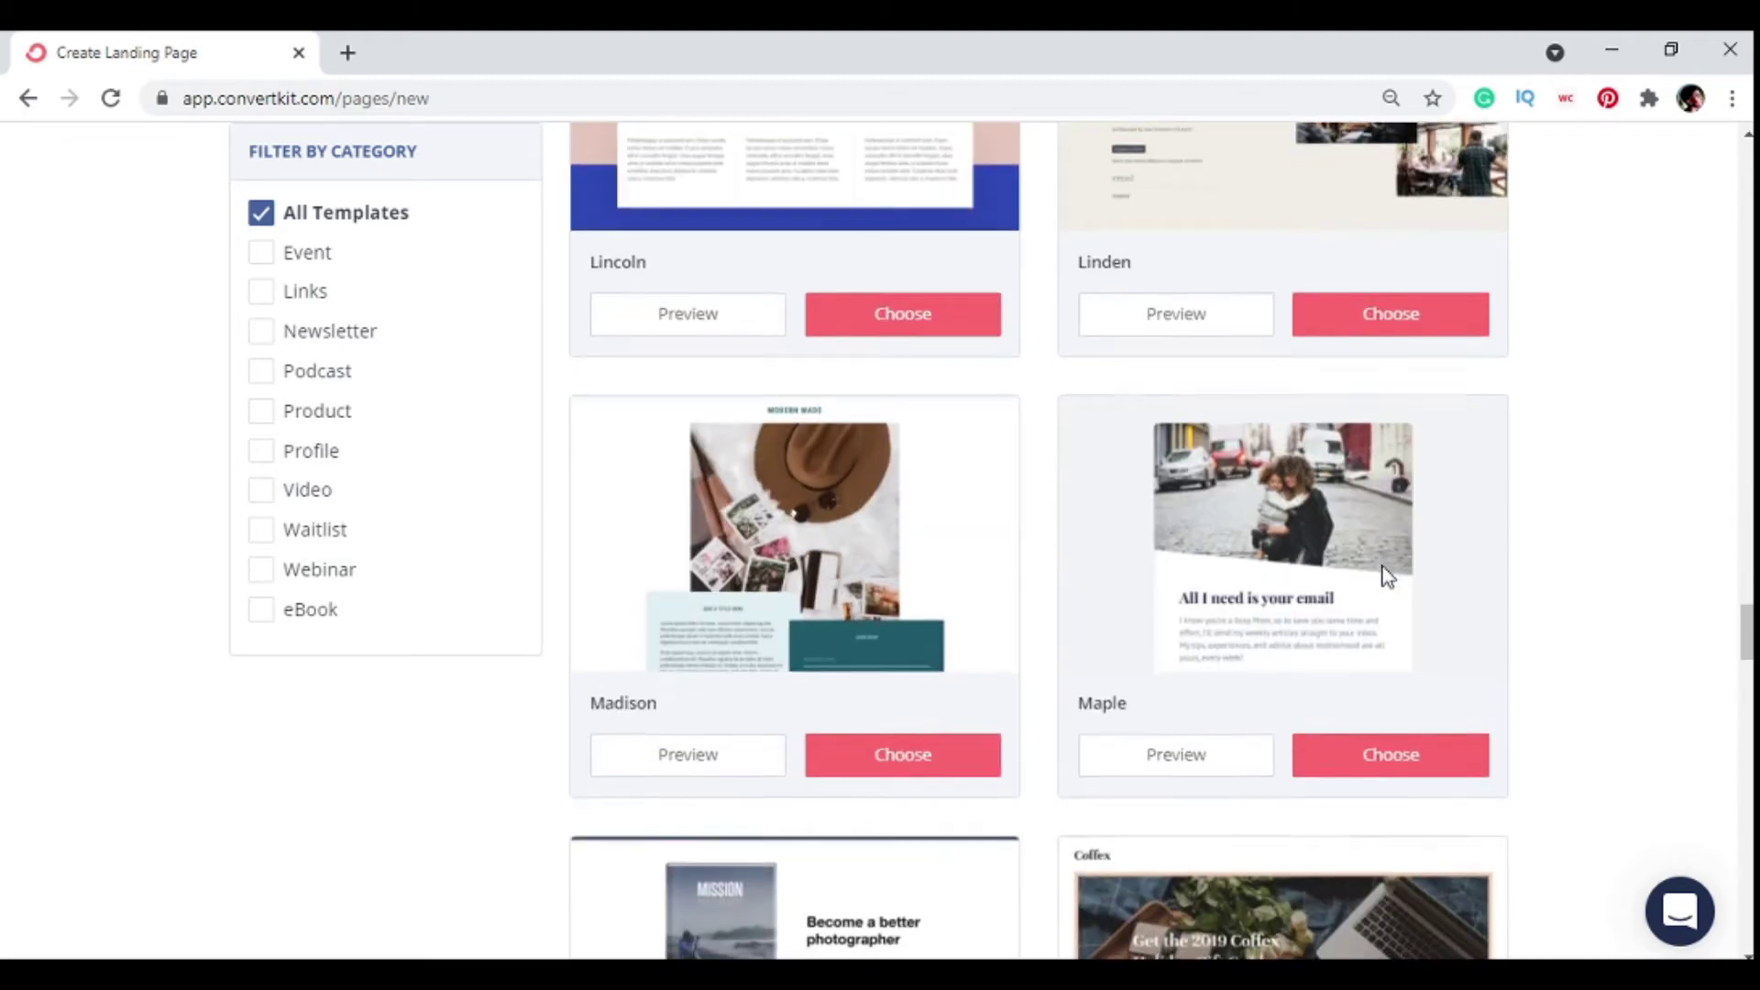
pyautogui.scroll(-10, 1383, 565)
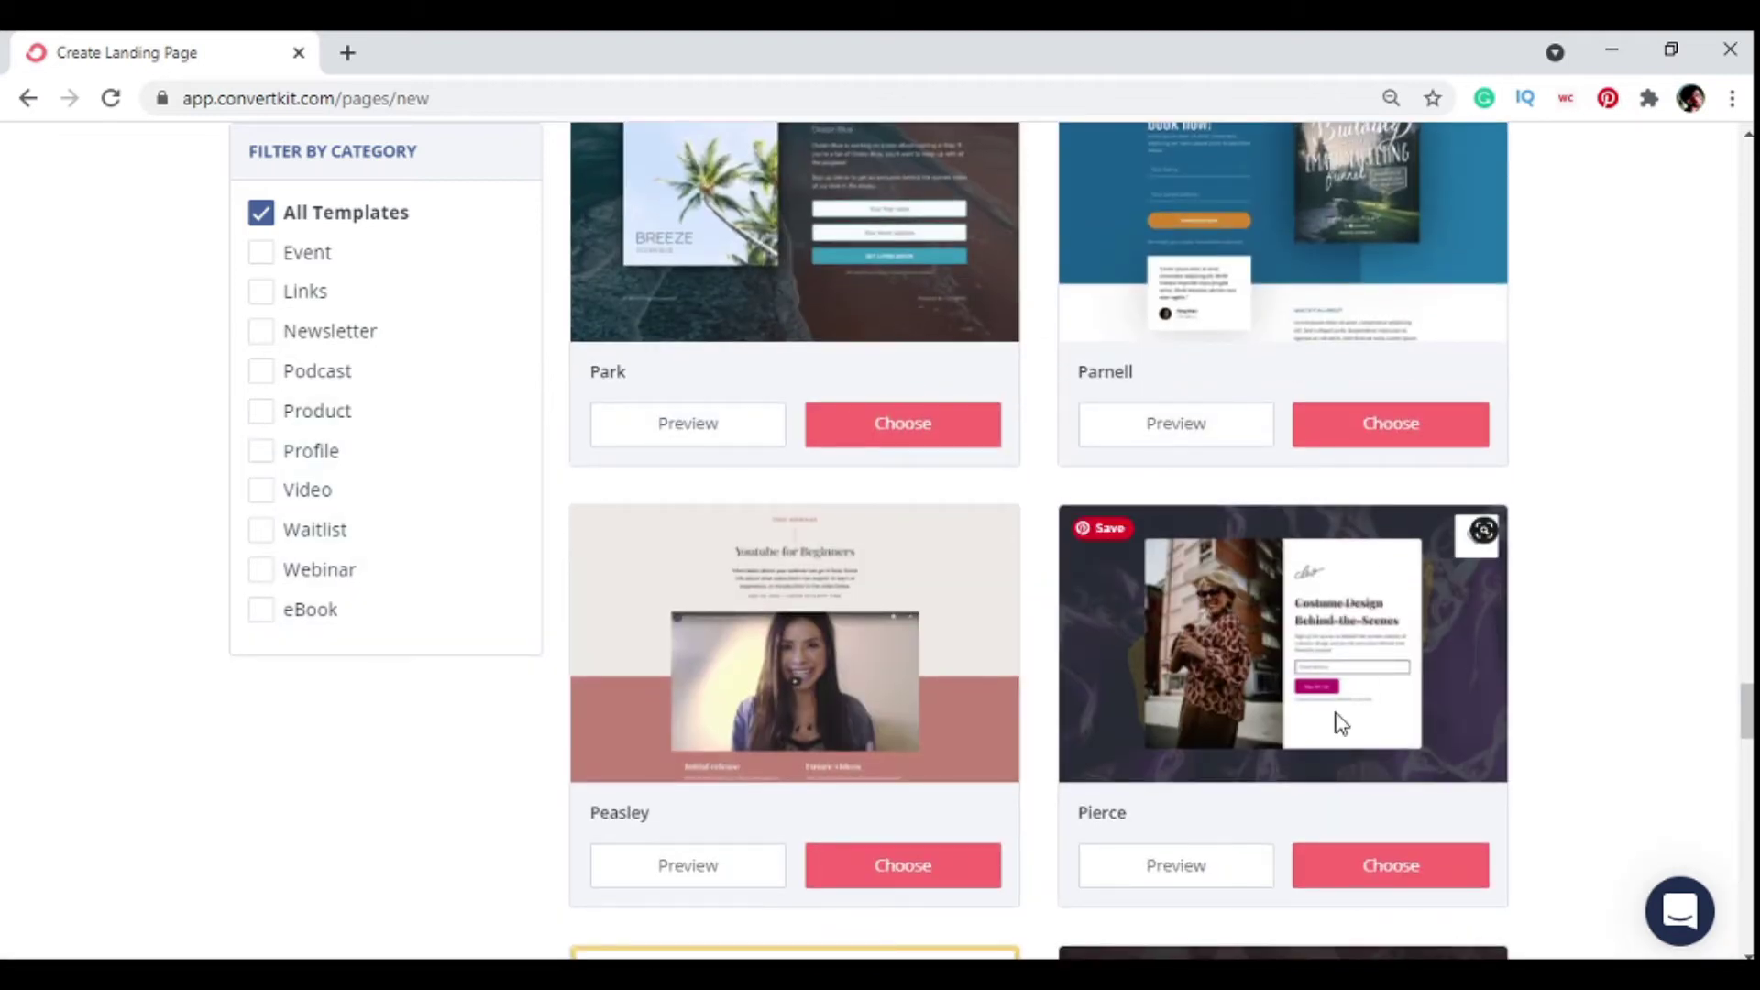
pyautogui.scroll(-5, 1336, 719)
pyautogui.scroll(-8, 1334, 721)
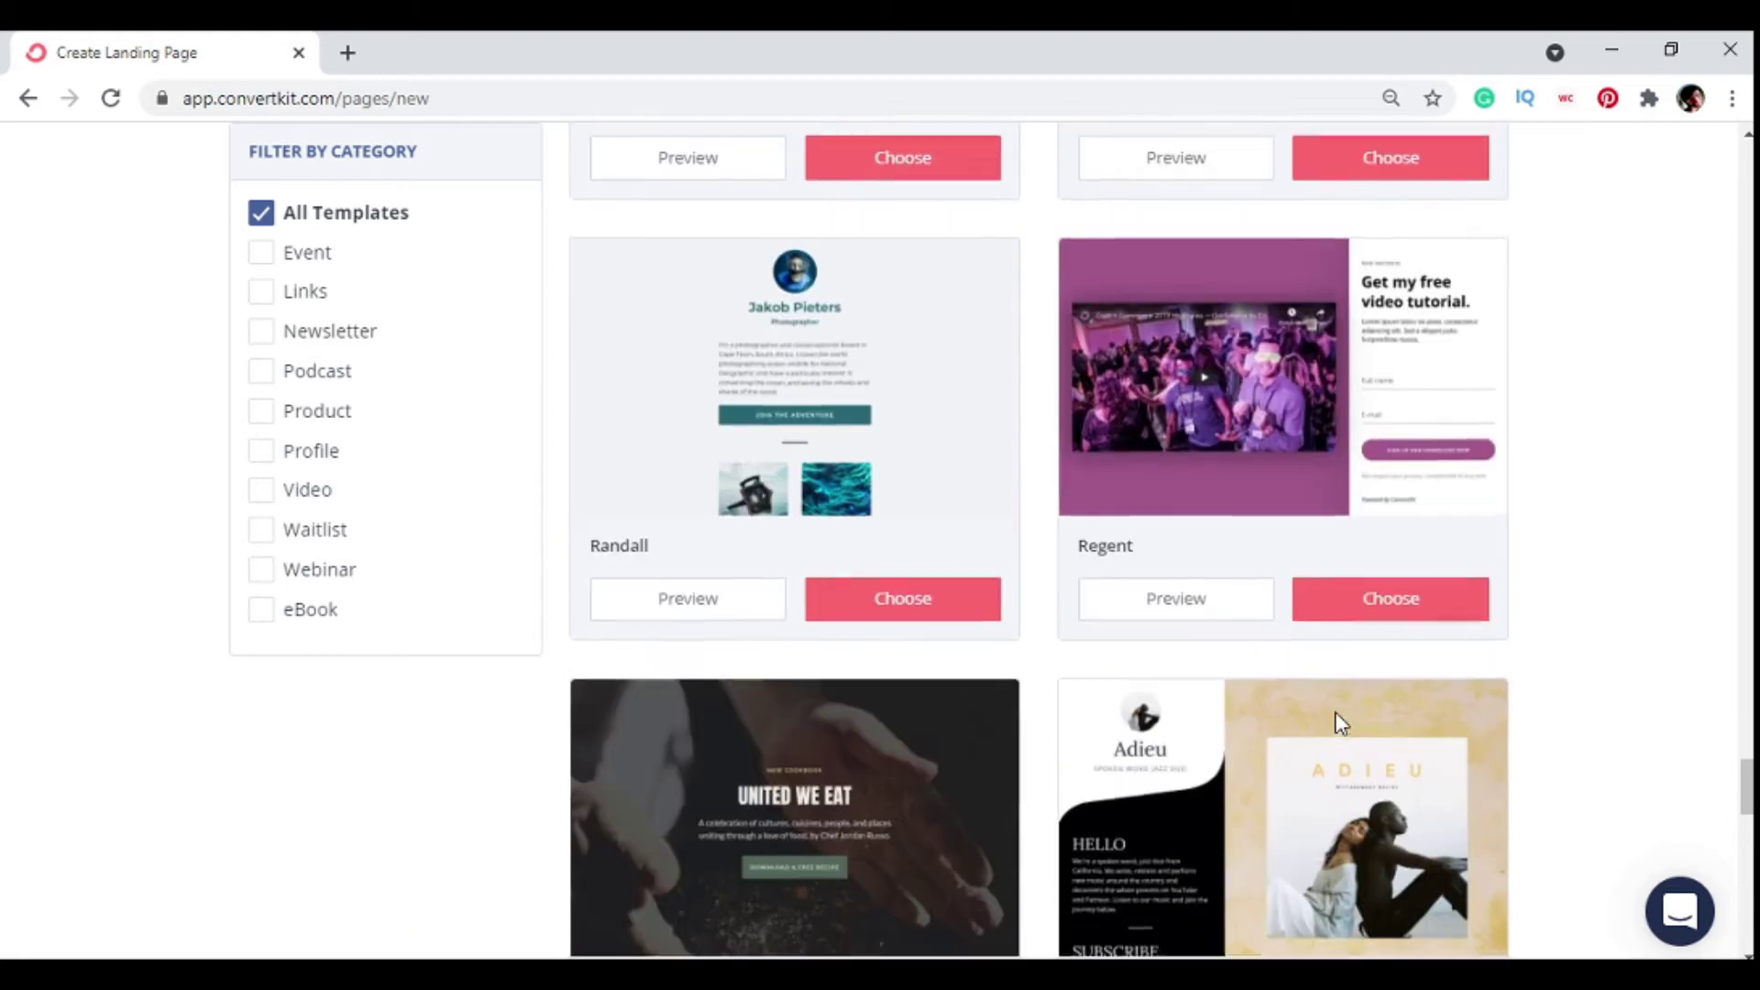
pyautogui.scroll(-12, 1338, 722)
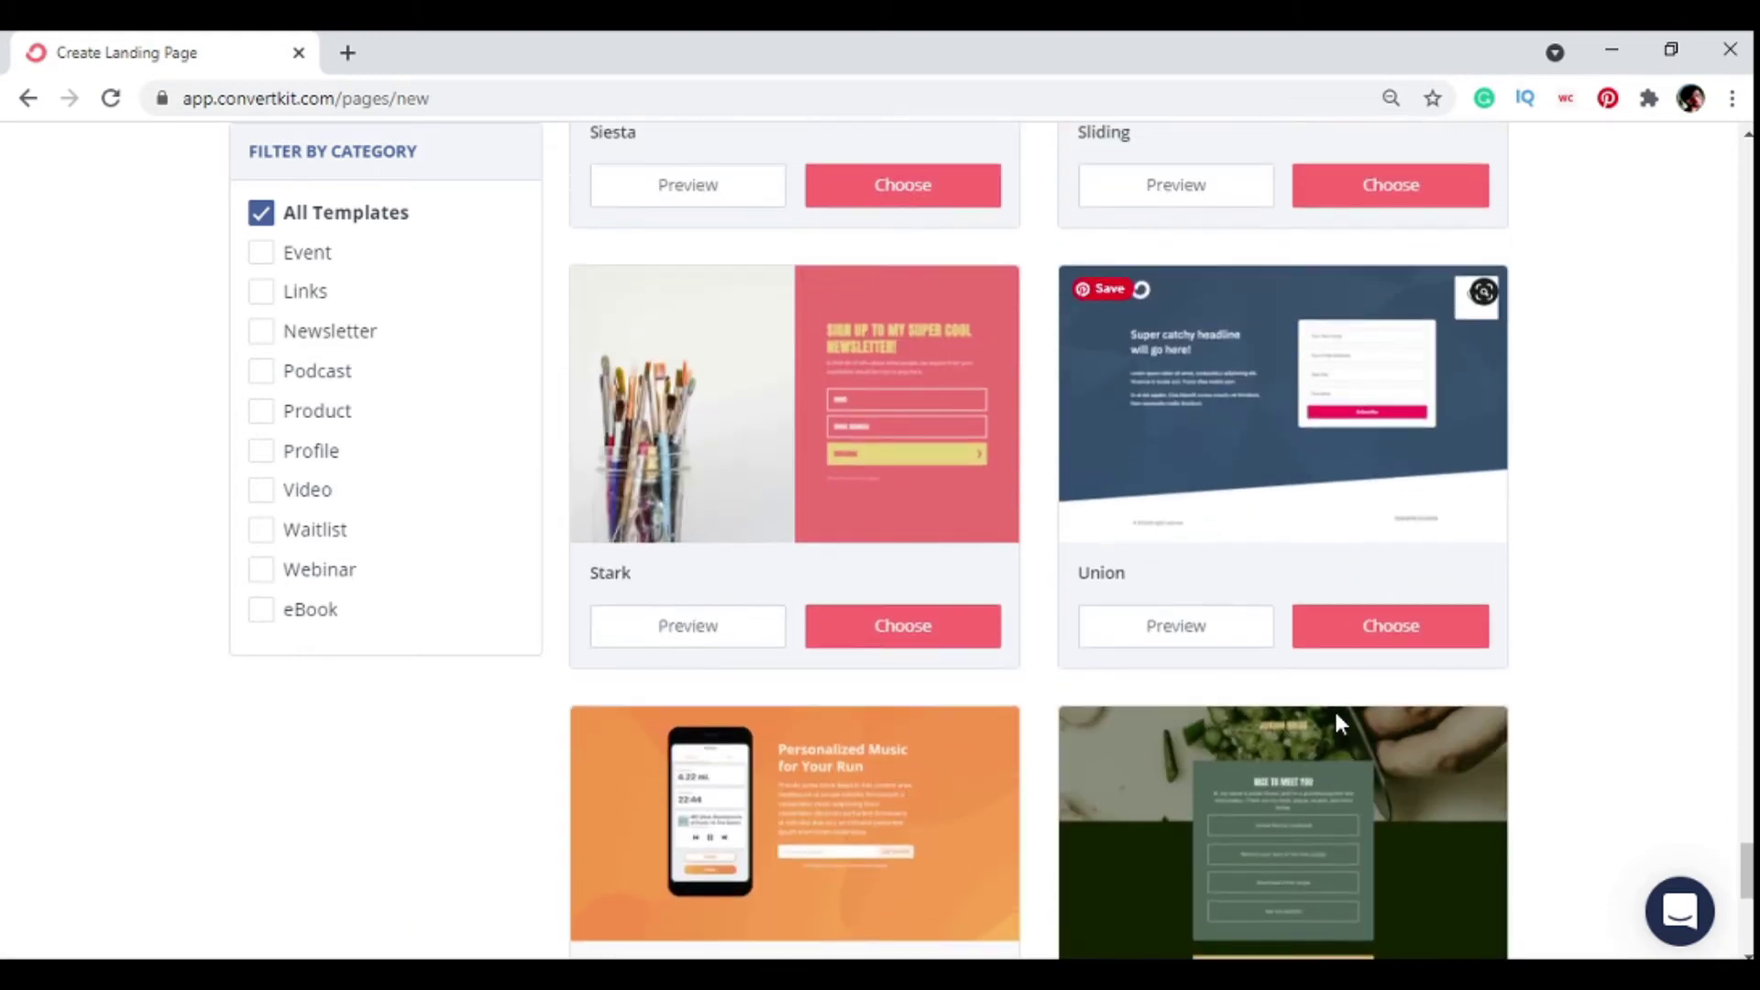
pyautogui.scroll(1, 1337, 719)
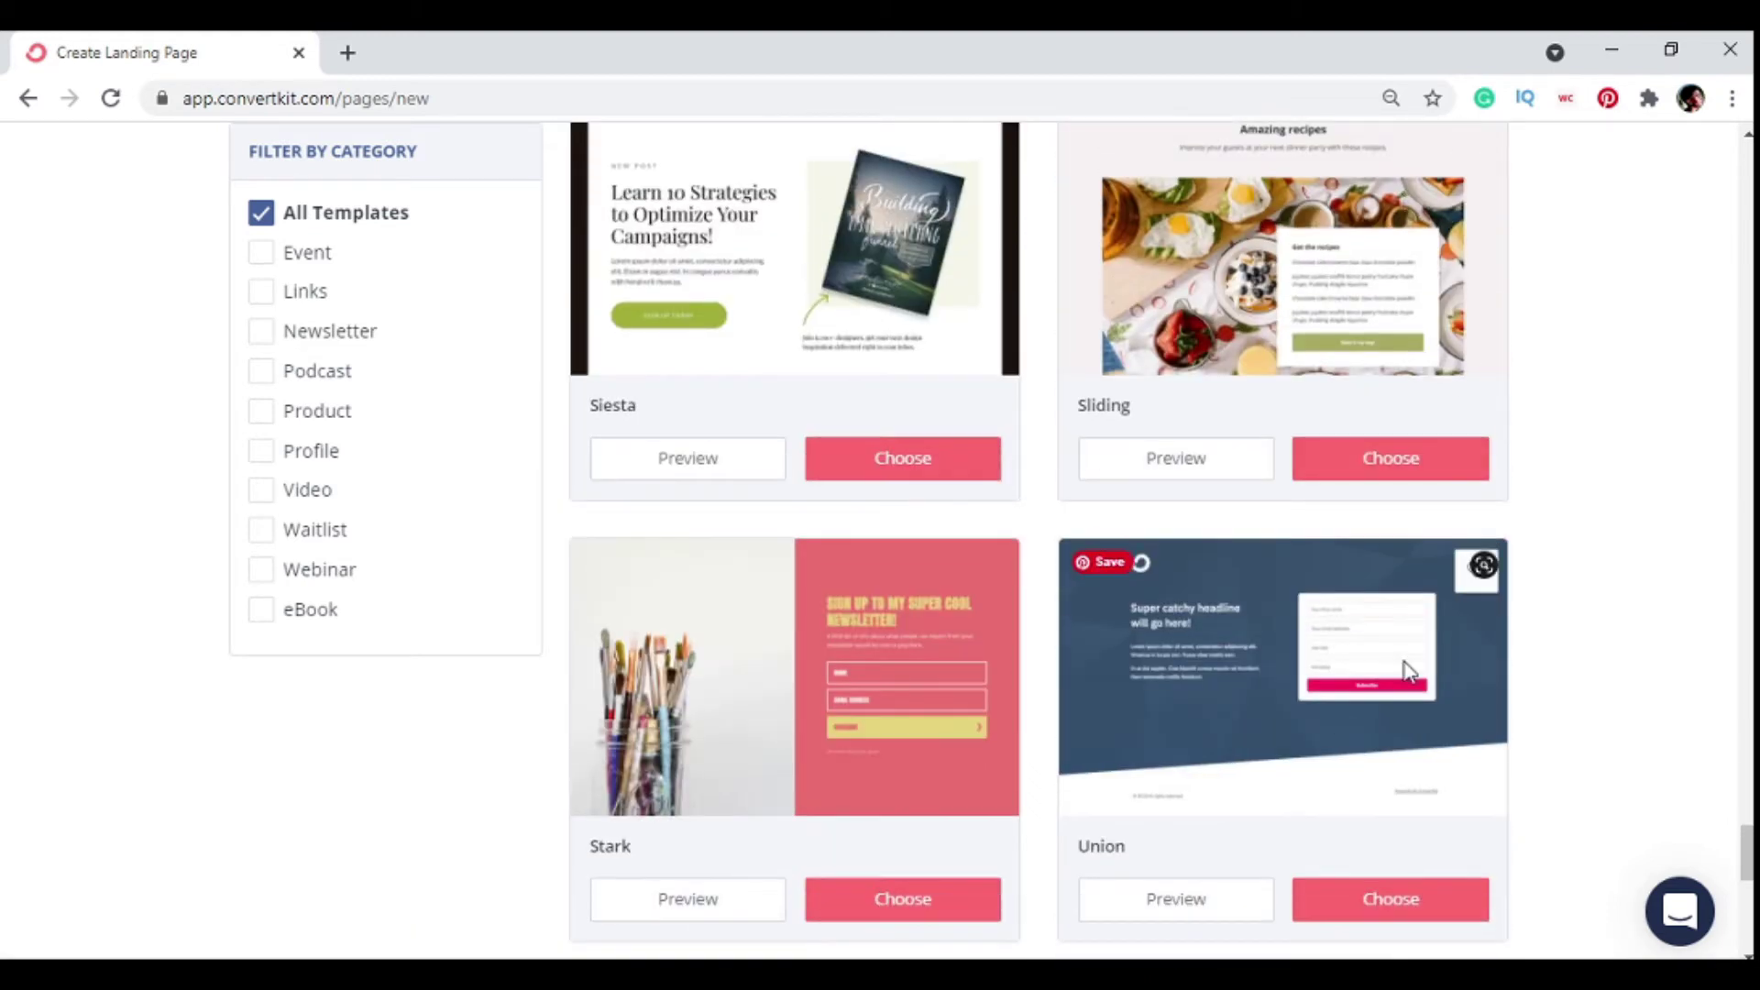
pyautogui.scroll(-2, 1409, 671)
pyautogui.scroll(-9, 1409, 671)
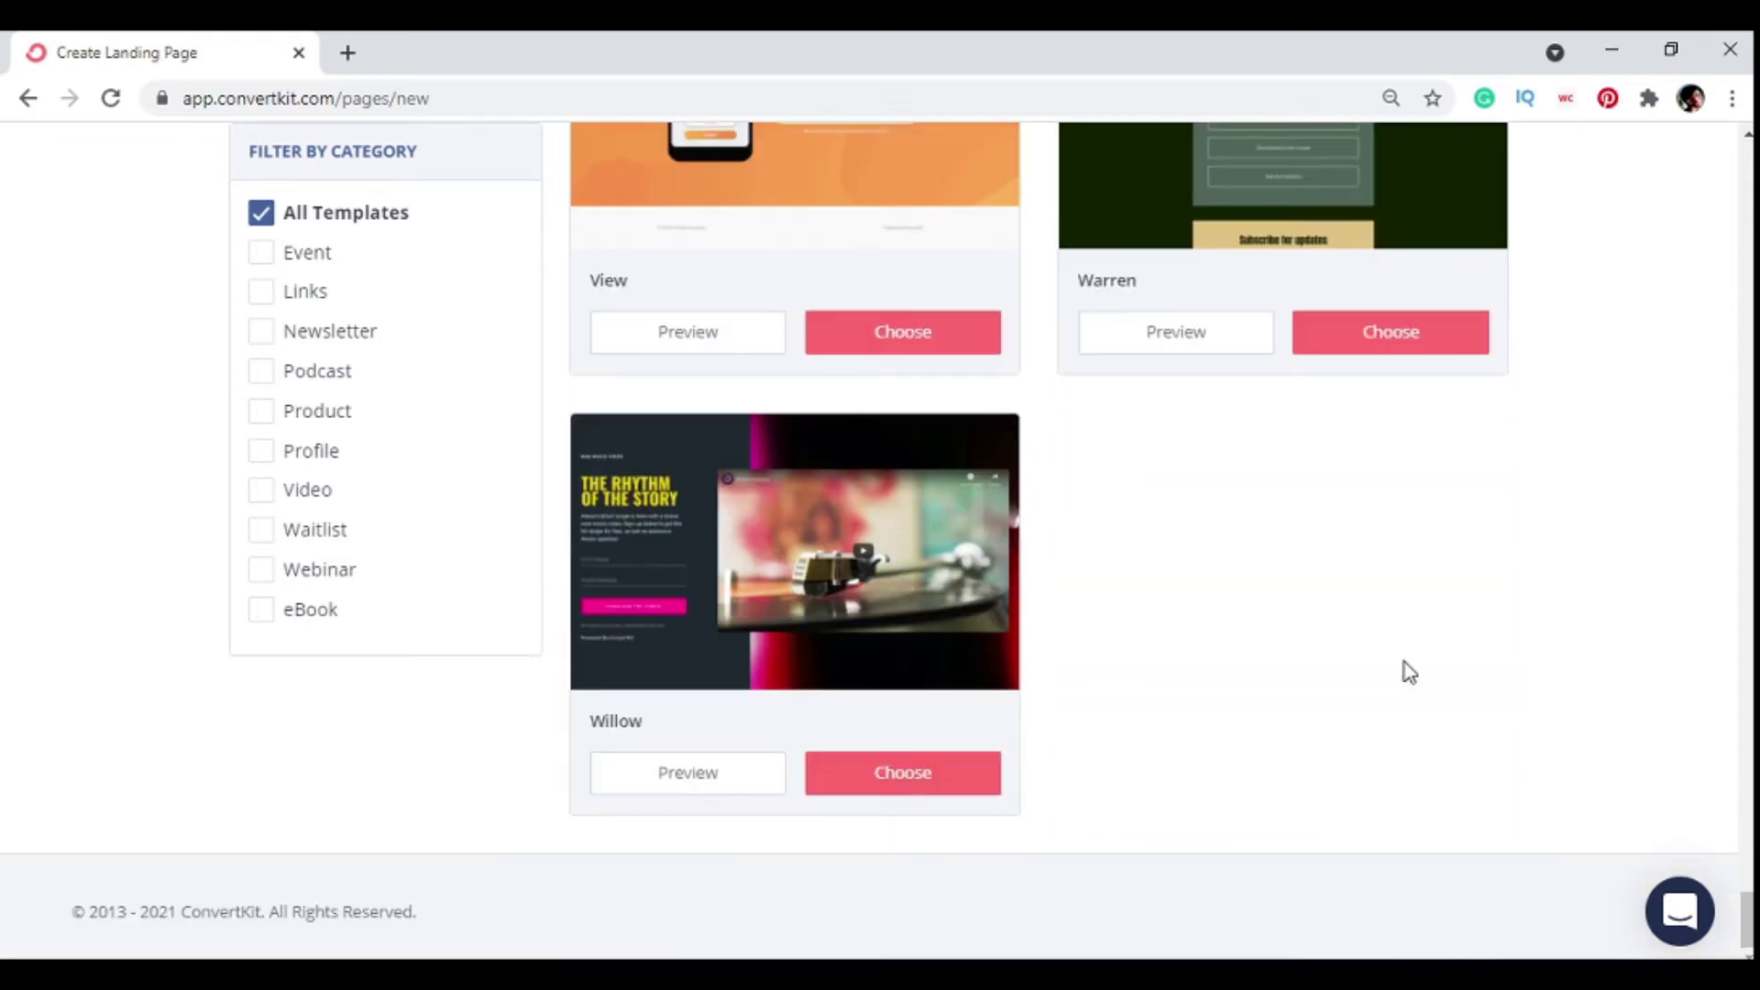
# - Find the Maple template in the gallery and choose it for the new landing page
pyautogui.scroll(11, 1409, 672)
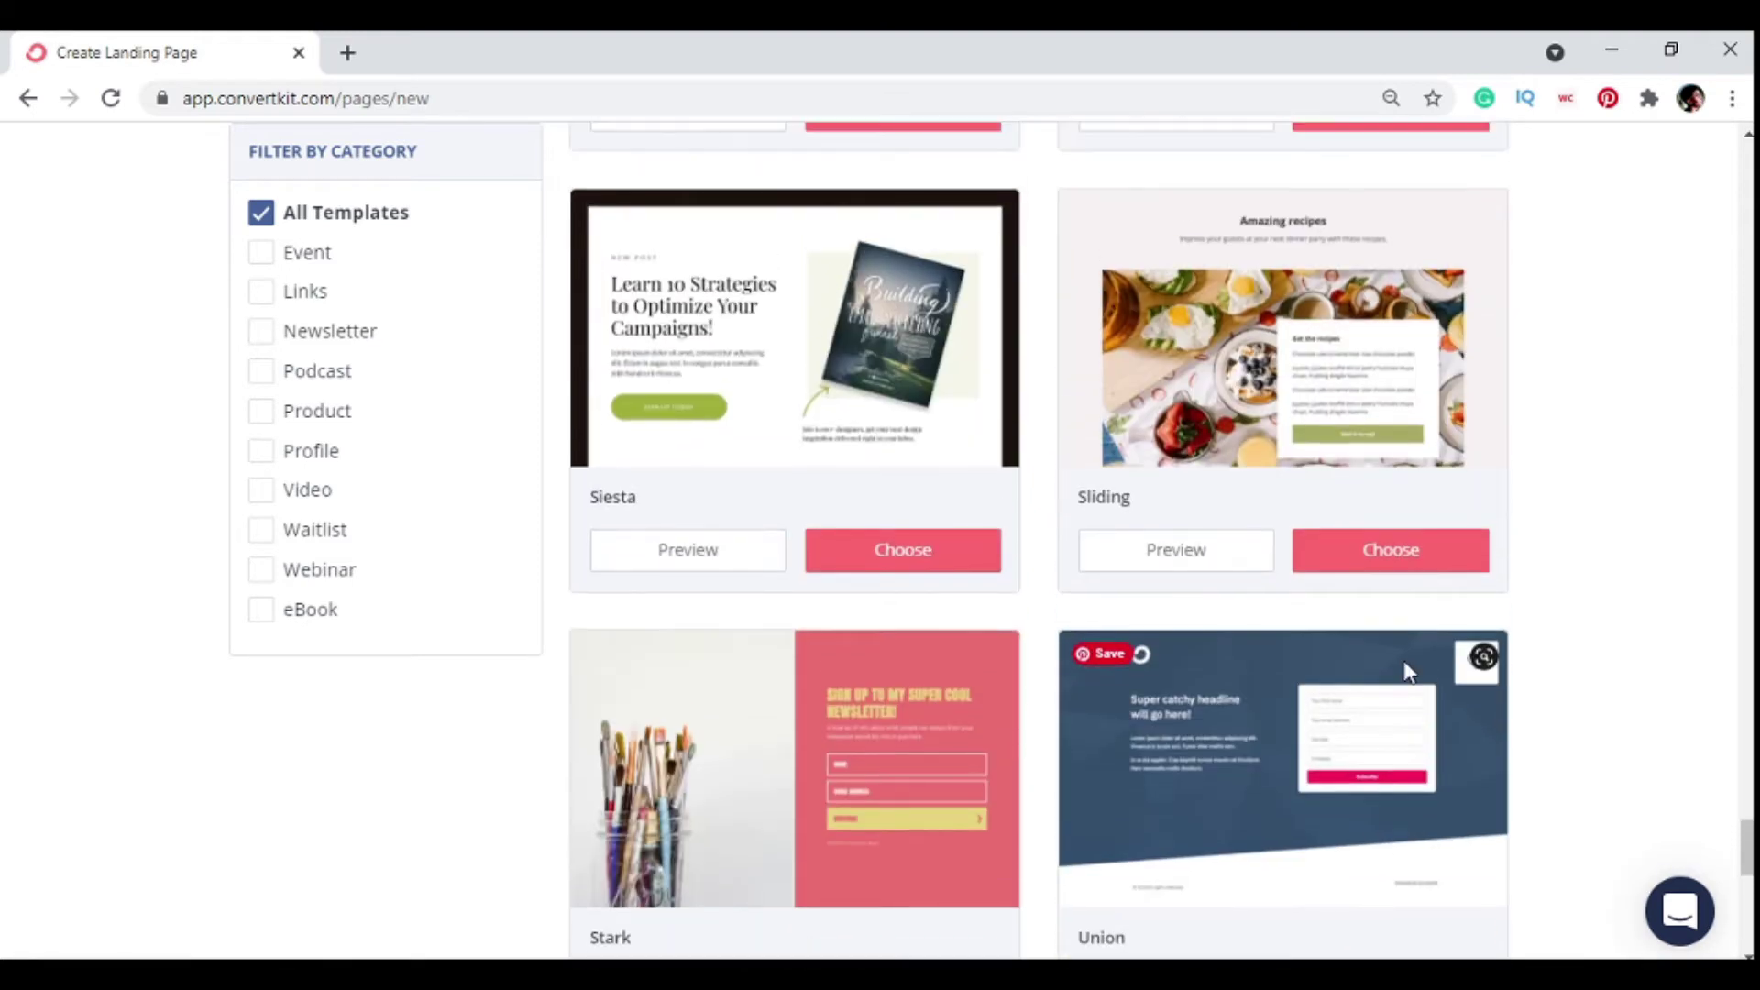
pyautogui.scroll(8, 1409, 672)
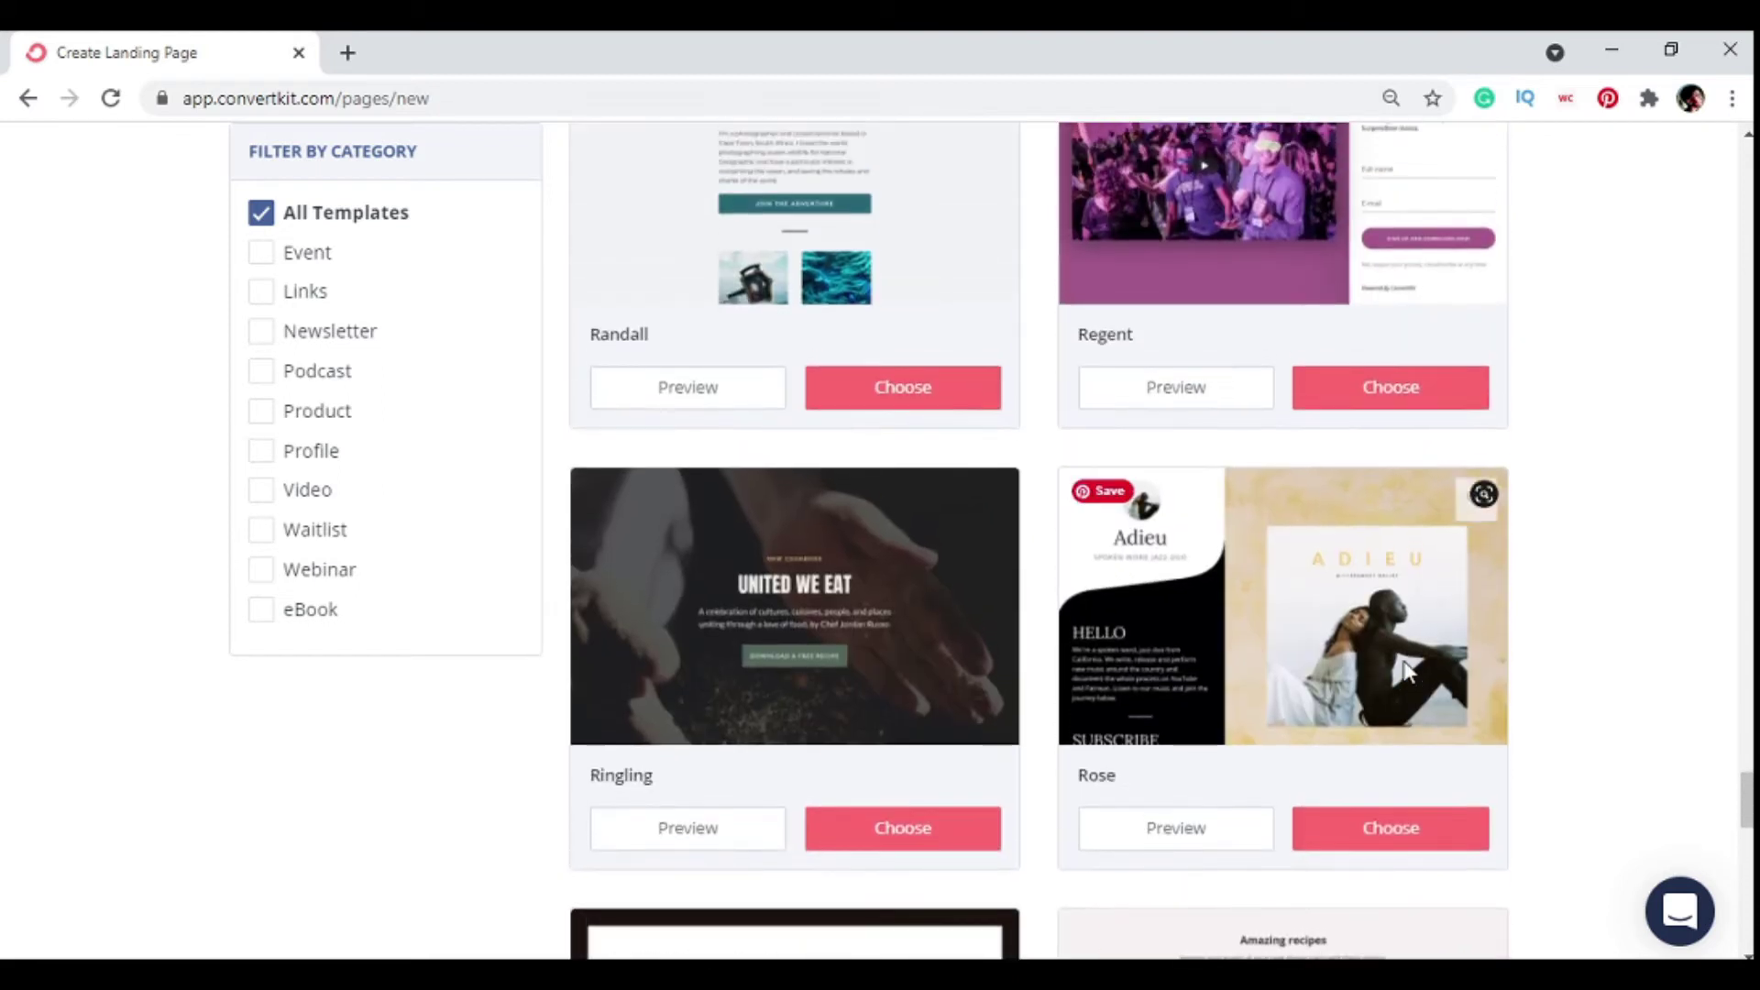
pyautogui.scroll(7, 1407, 670)
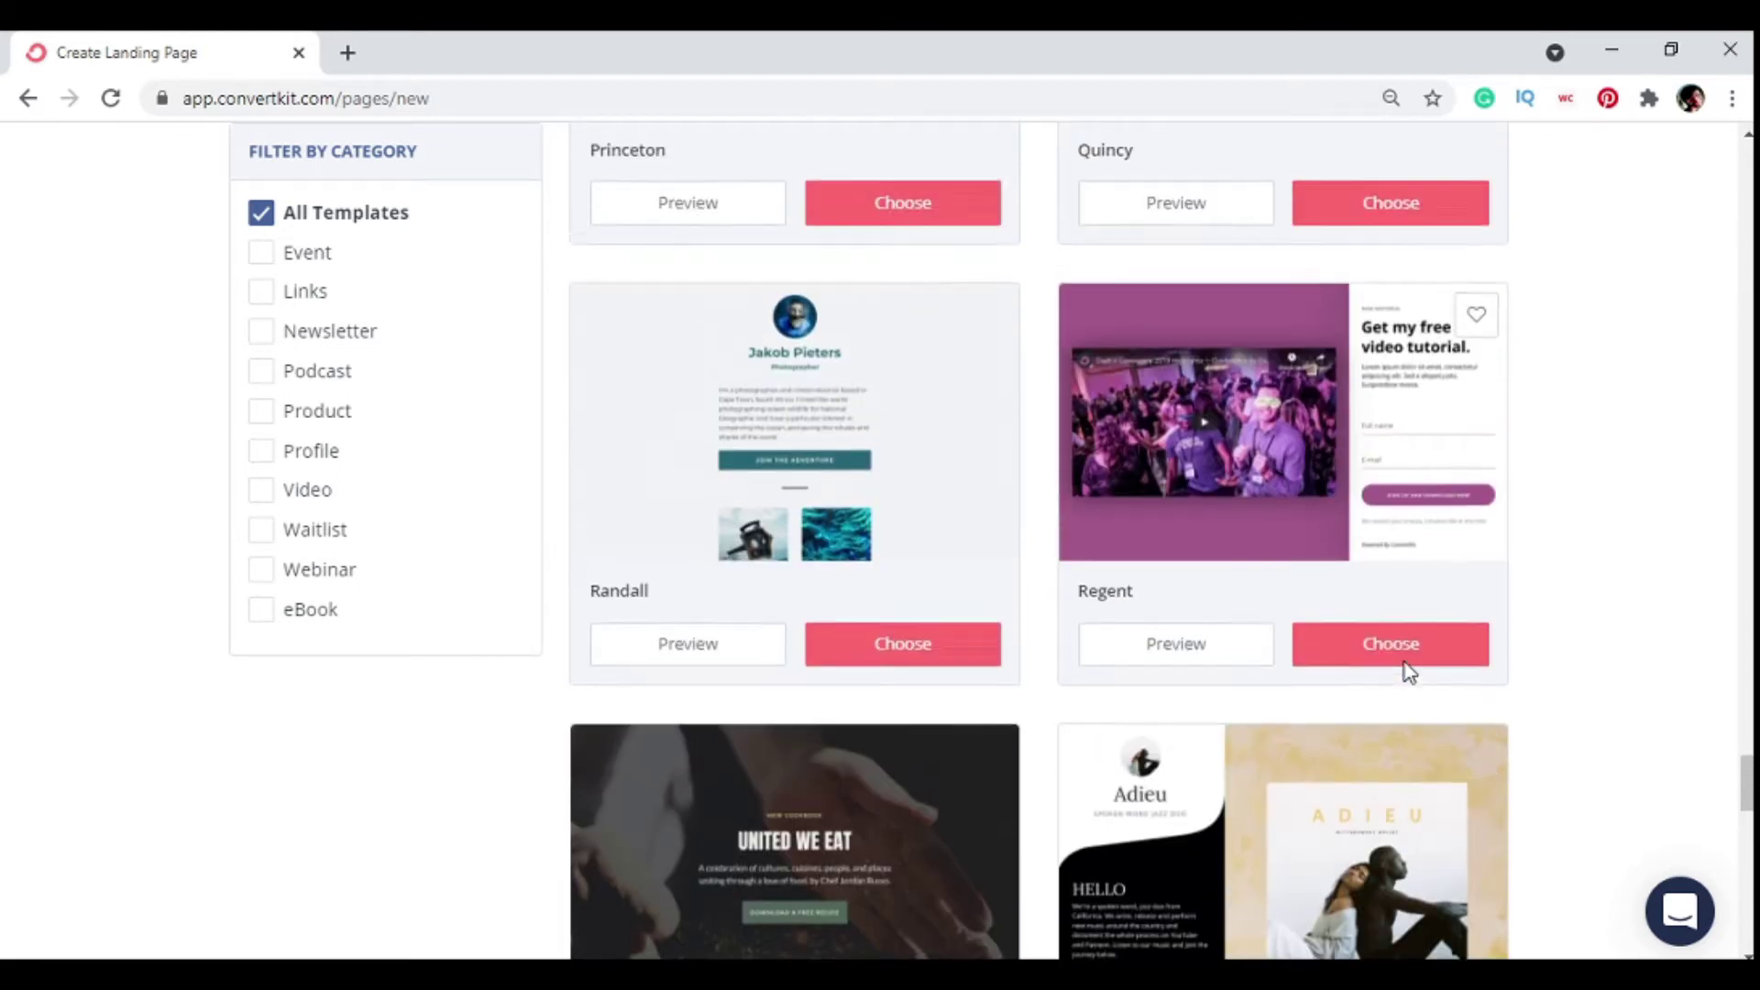
pyautogui.scroll(11, 1409, 672)
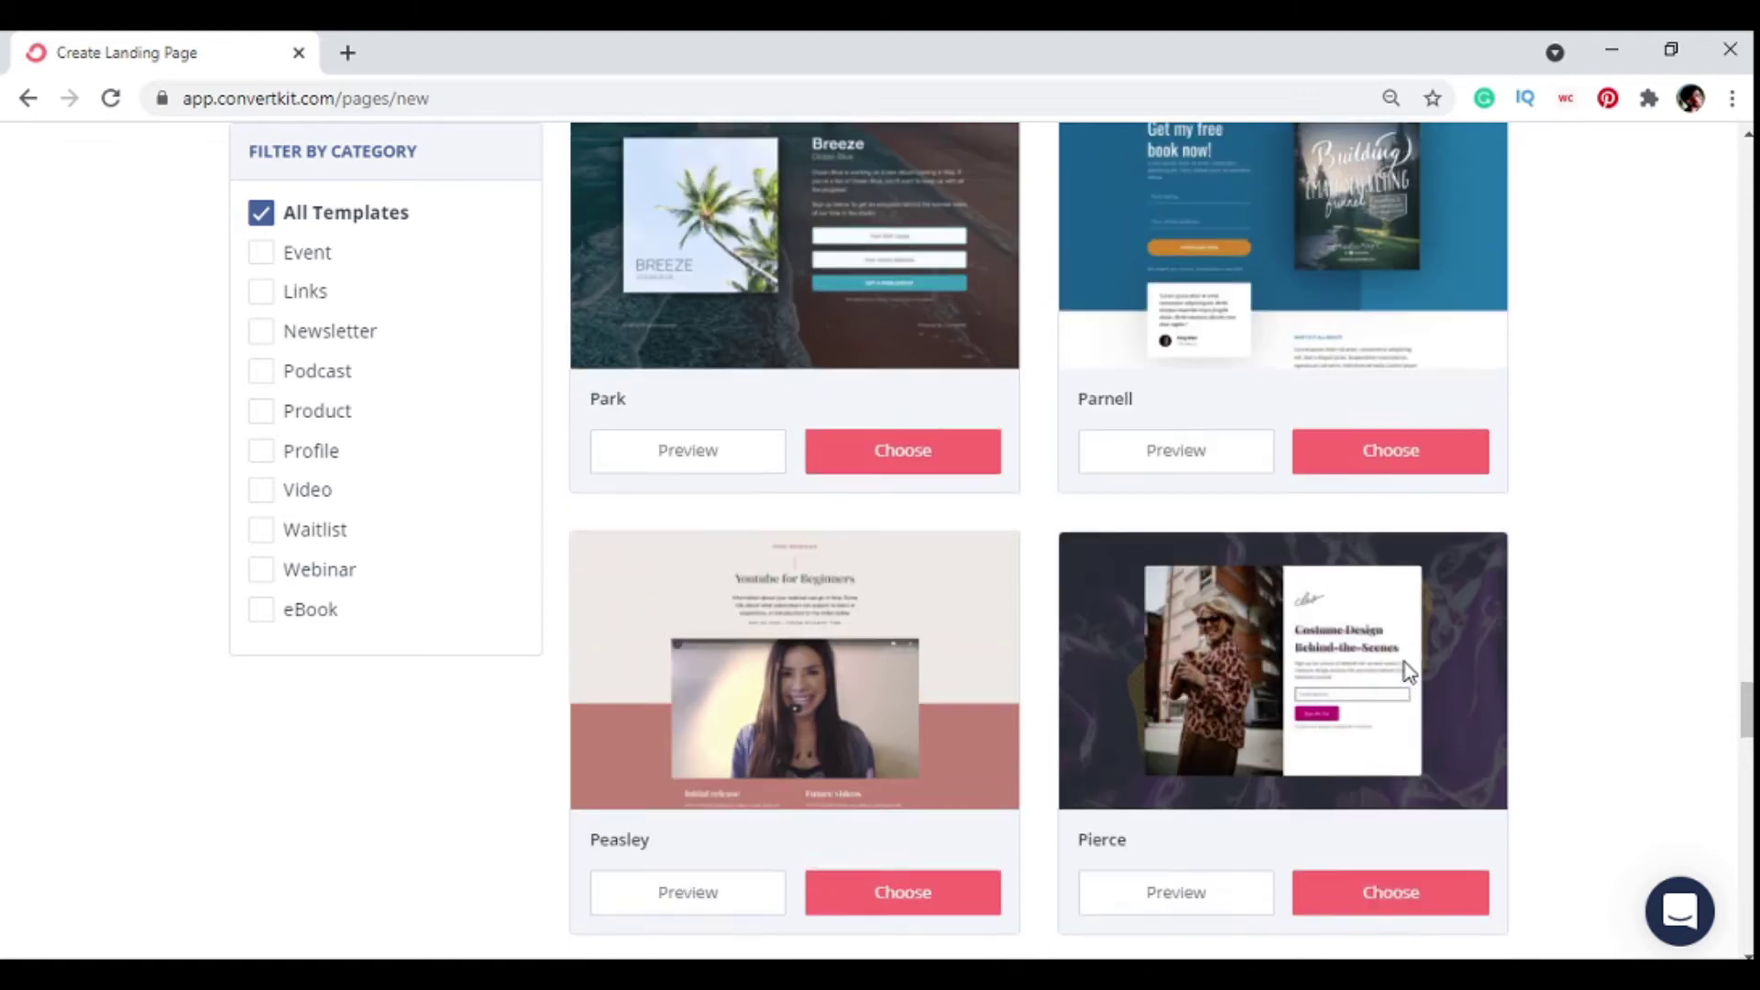
pyautogui.scroll(1, 1409, 672)
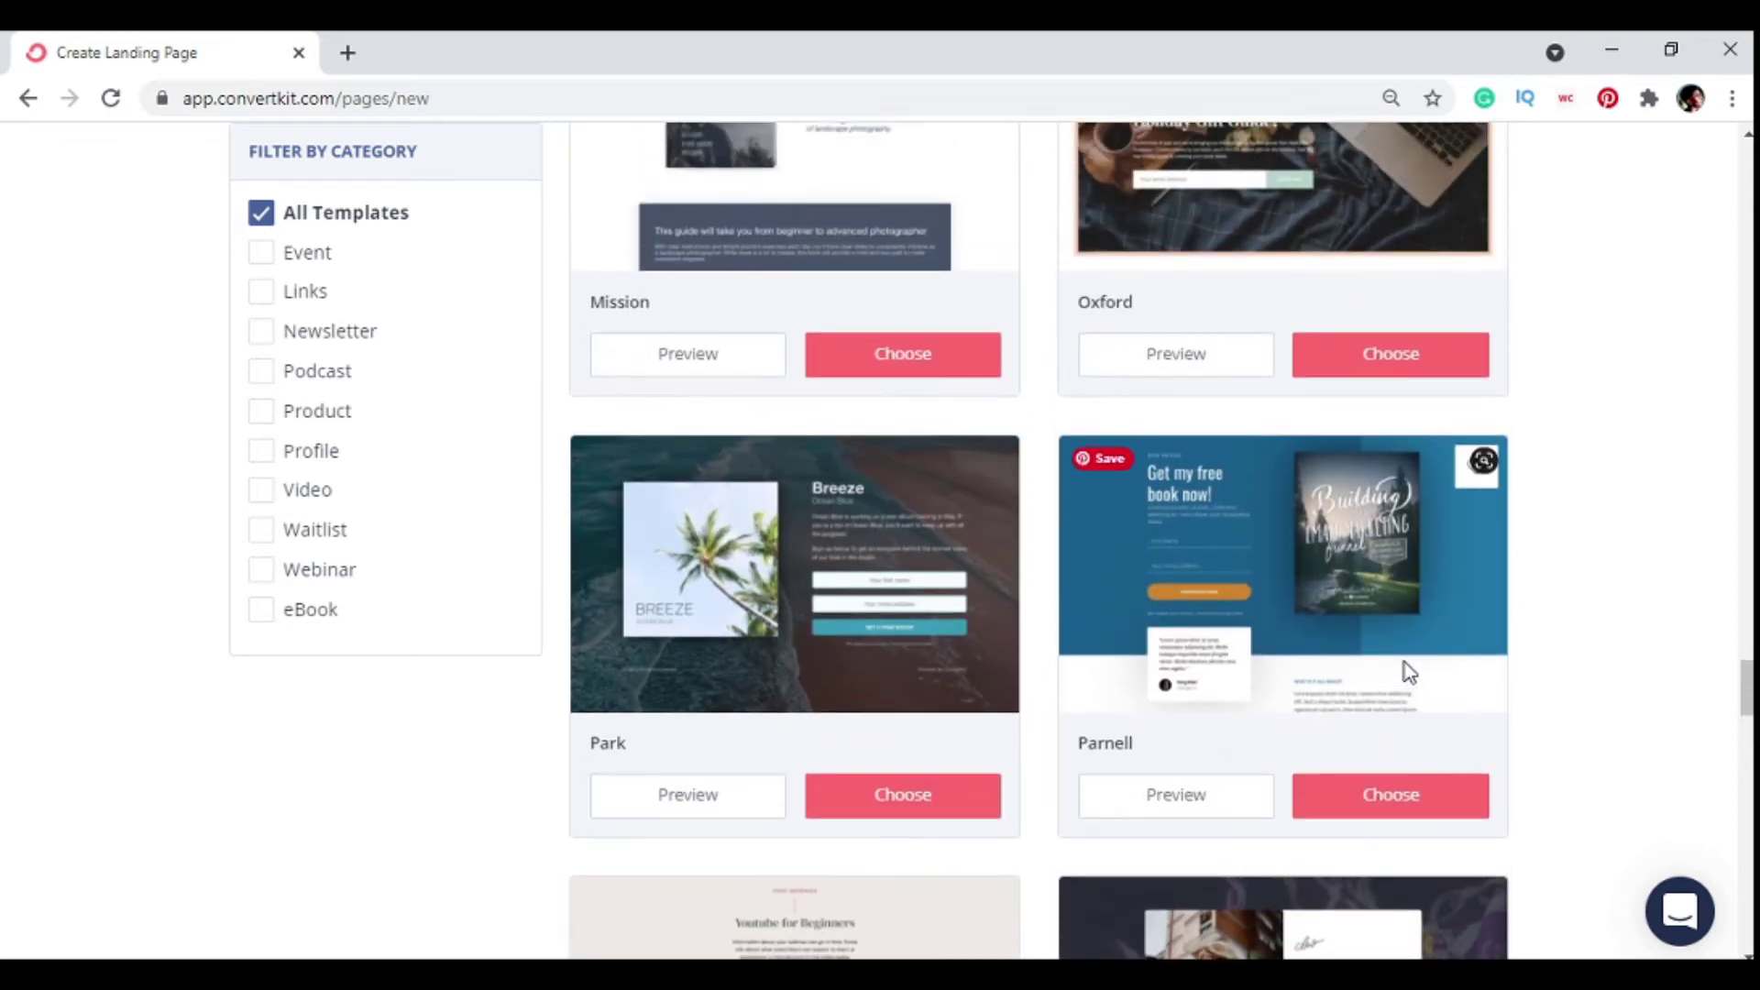
pyautogui.scroll(-4, 1409, 671)
pyautogui.scroll(-5, 1409, 671)
pyautogui.scroll(12, 1409, 672)
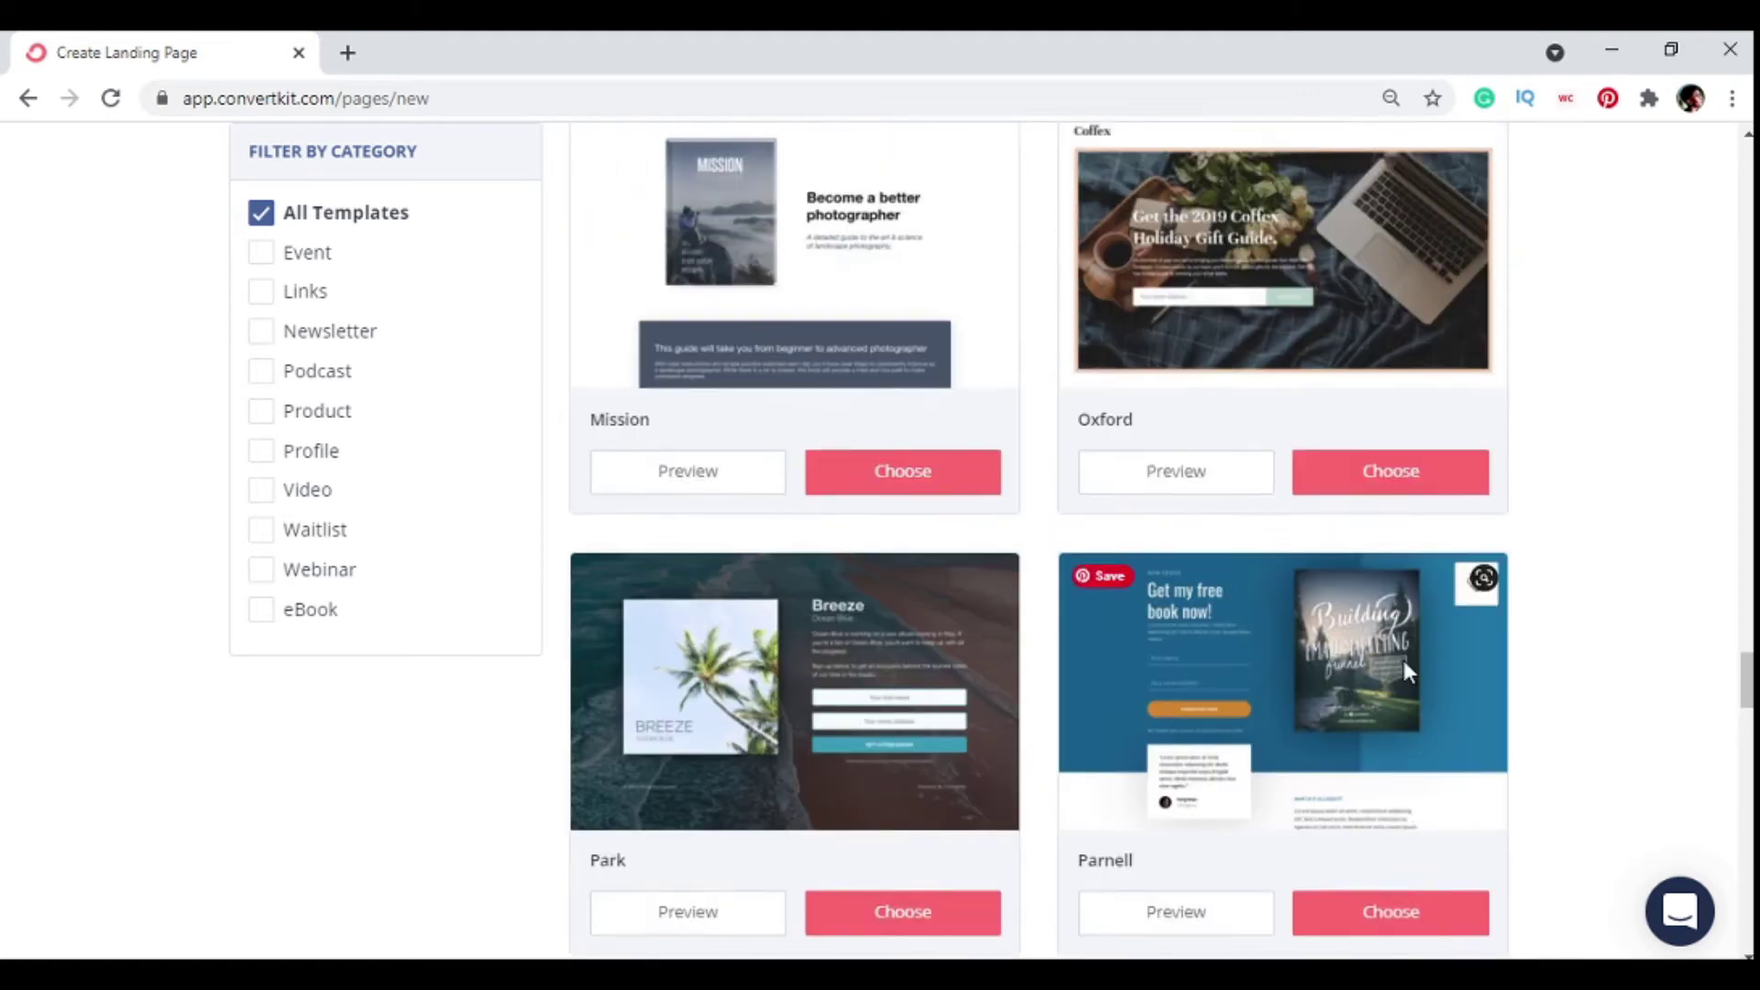
pyautogui.scroll(4, 1404, 661)
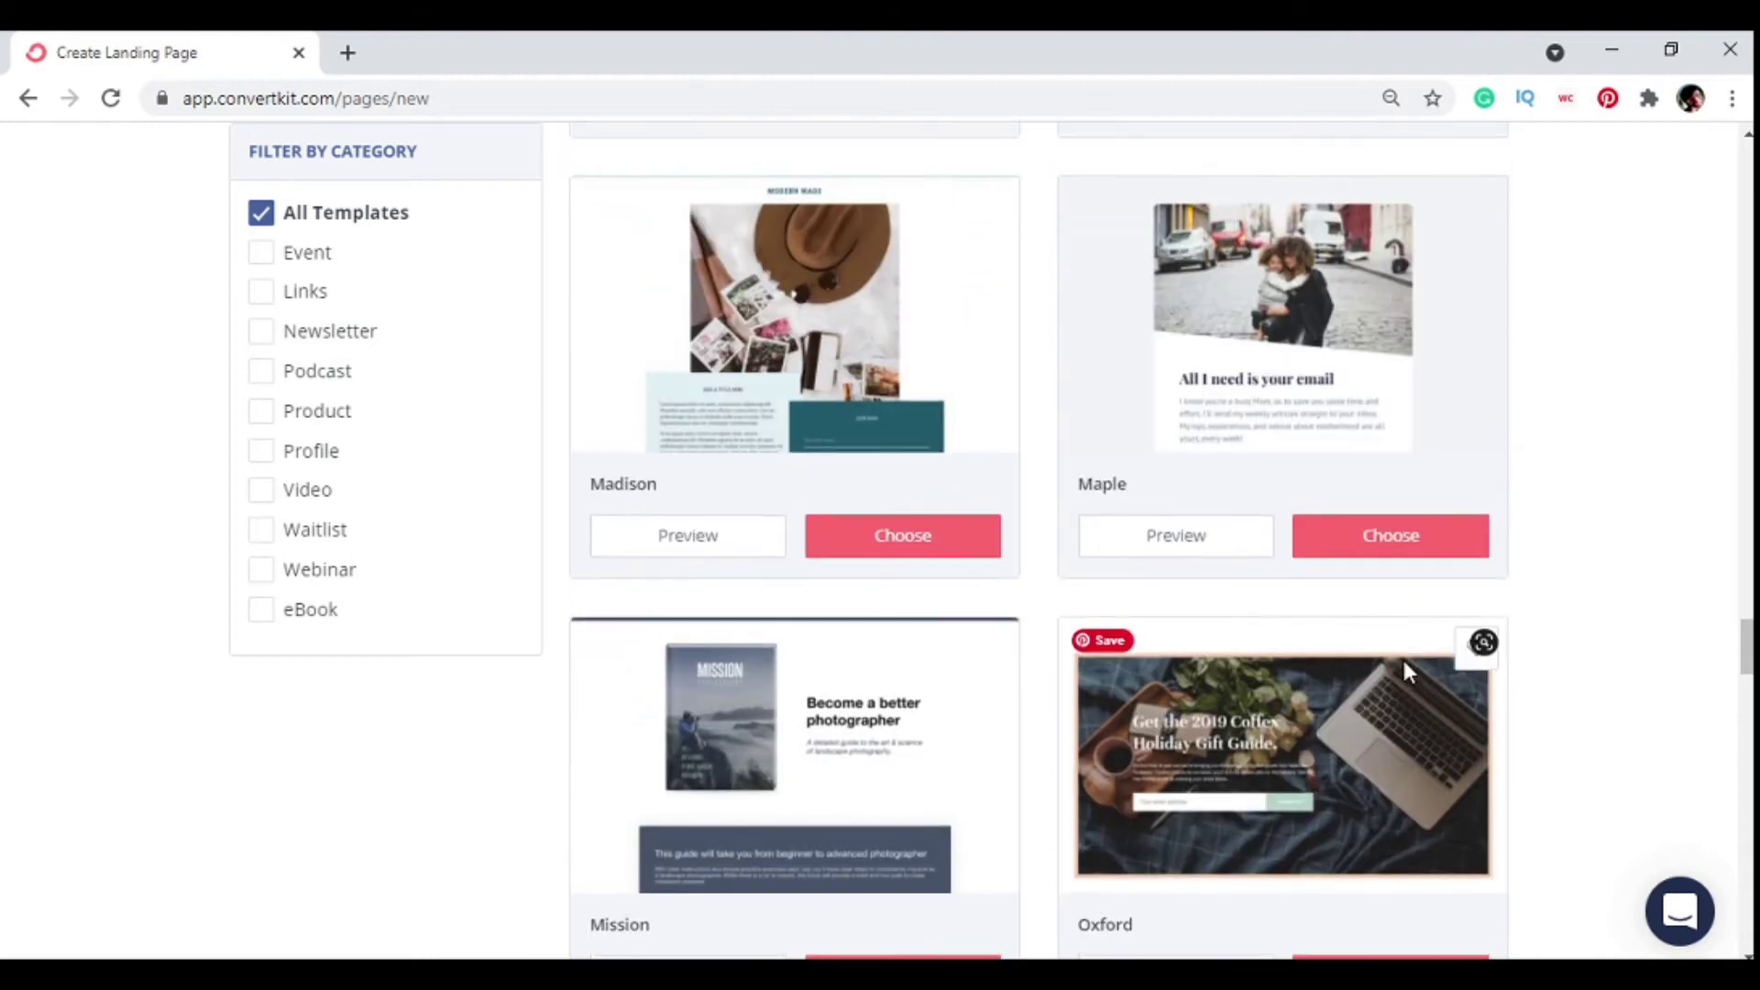
pyautogui.scroll(2, 1250, 420)
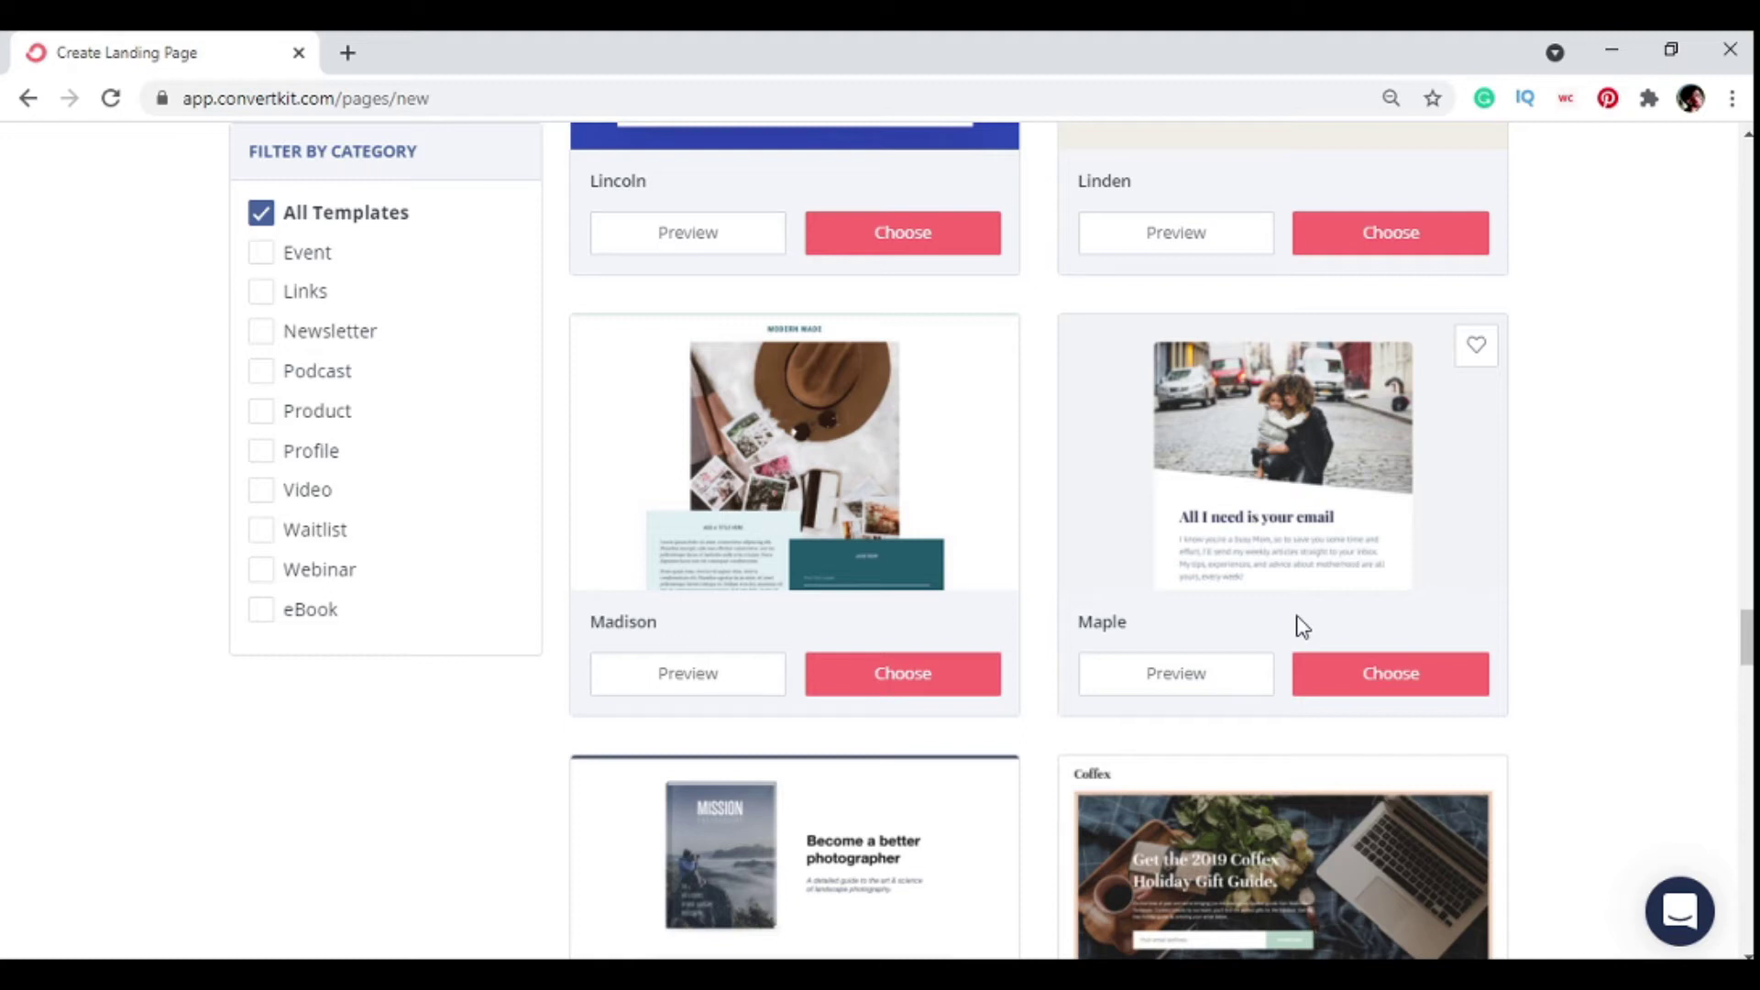
pyautogui.click(1372, 694)
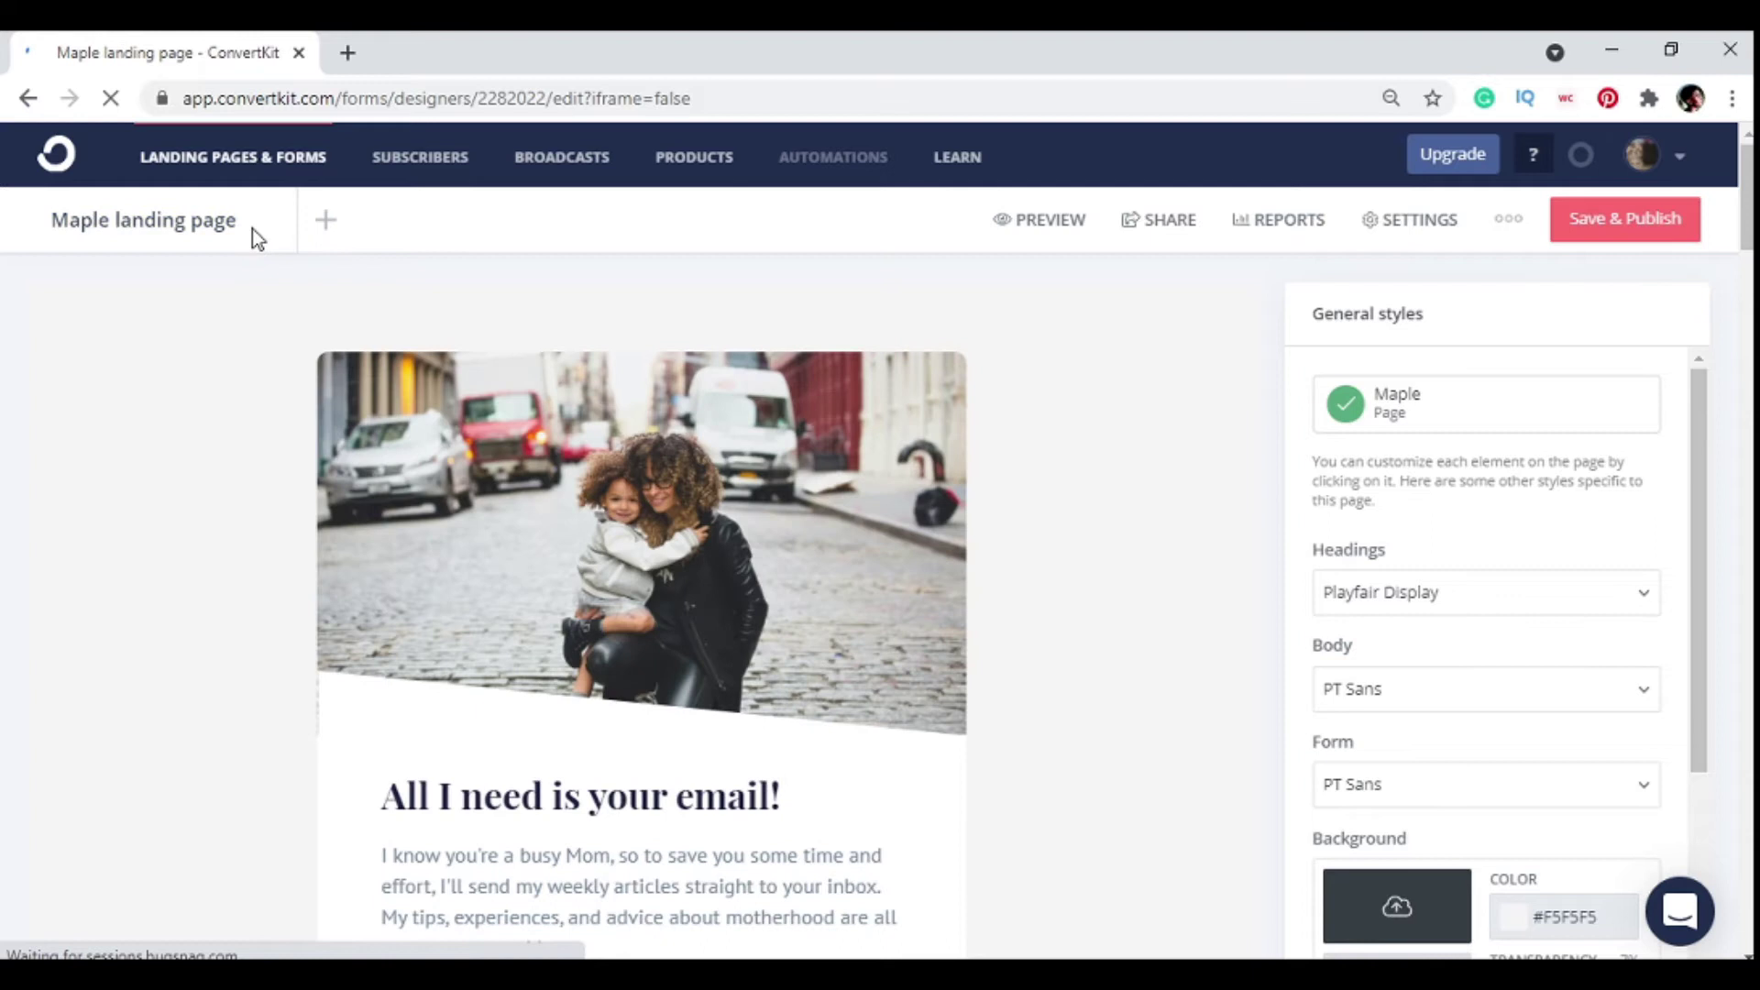
# - Rename the landing page as "Test Youtube Video"
pyautogui.click(252, 229)
pyautogui.press('BackSpace')
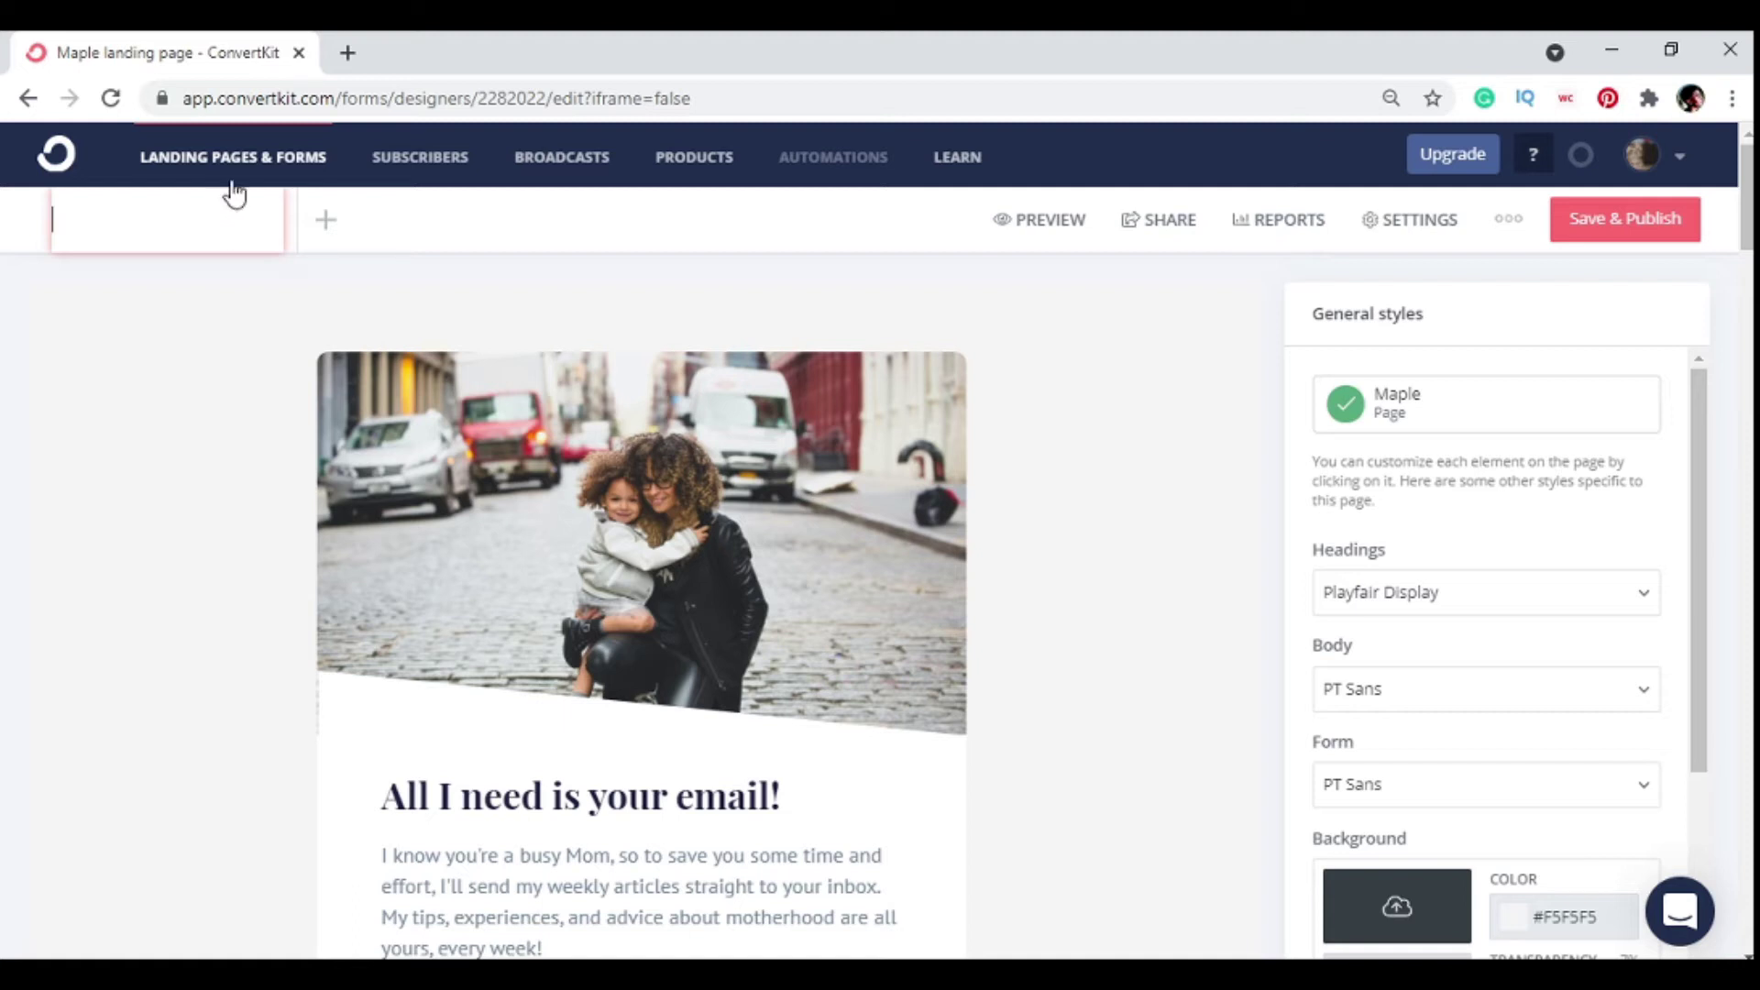
pyautogui.click(142, 220)
pyautogui.write('Te')
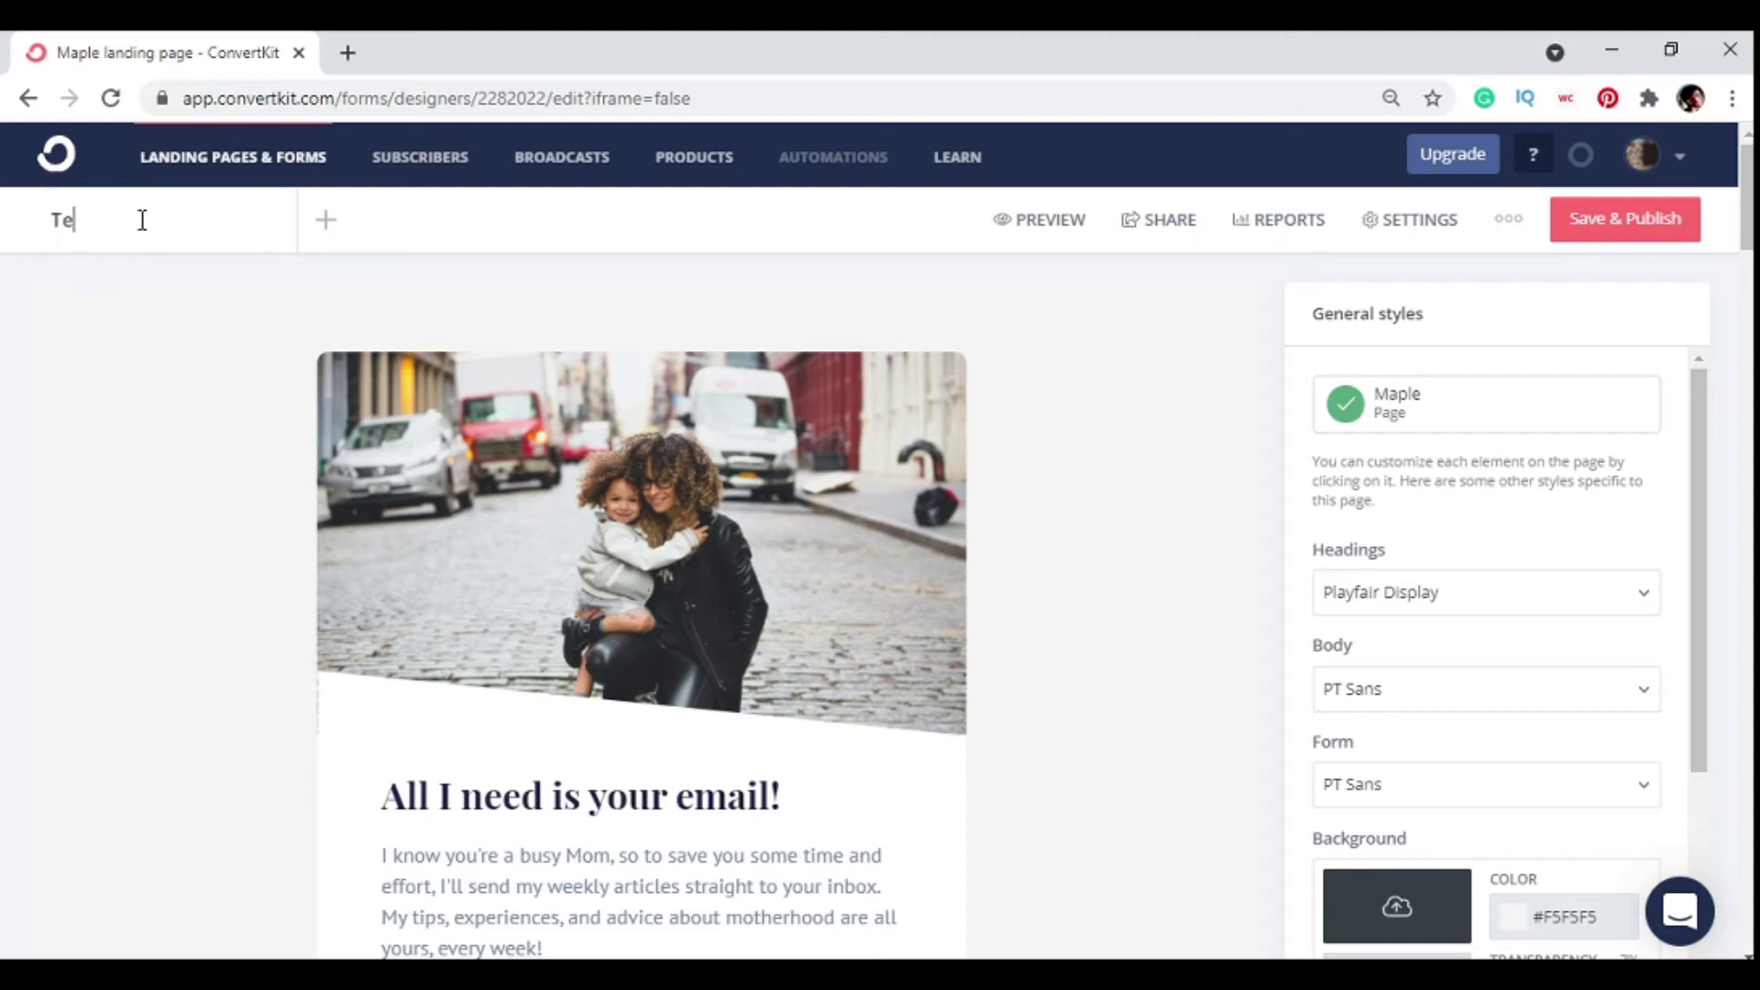
pyautogui.write('st Youtube Video')
pyautogui.press('Return')
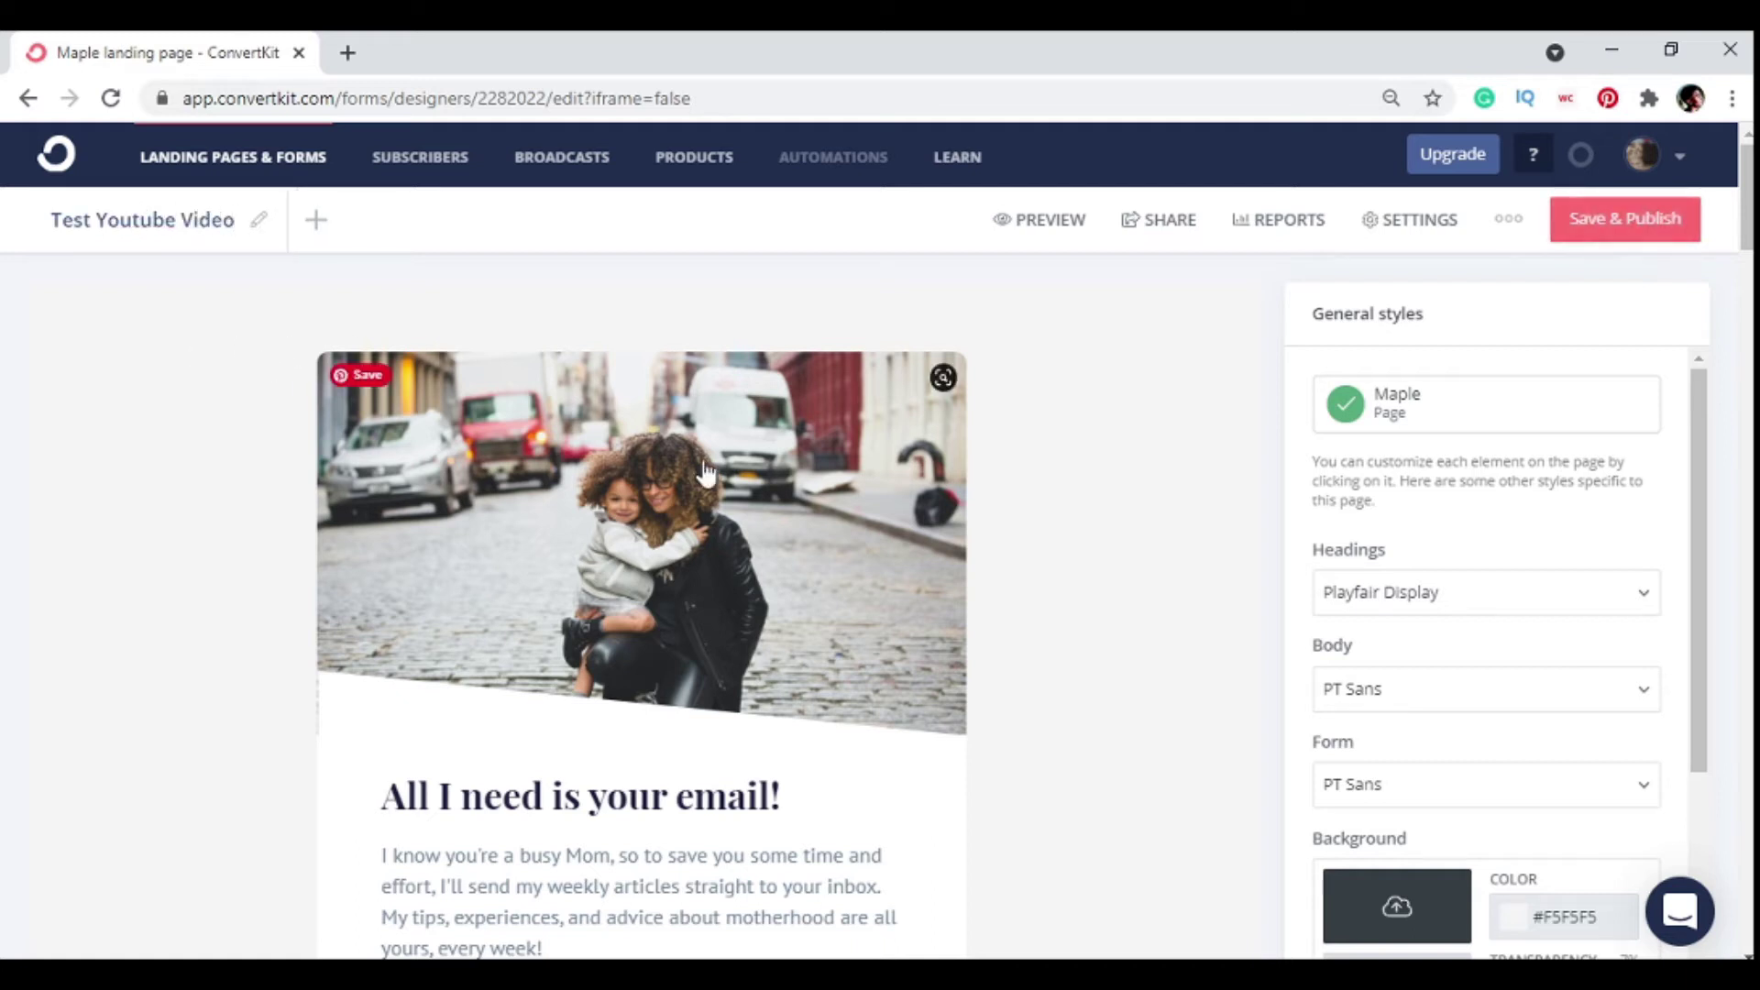
# - Start replacing the header photo and browse the free Unsplash images for a substitute
pyautogui.scroll(-2, 810, 605)
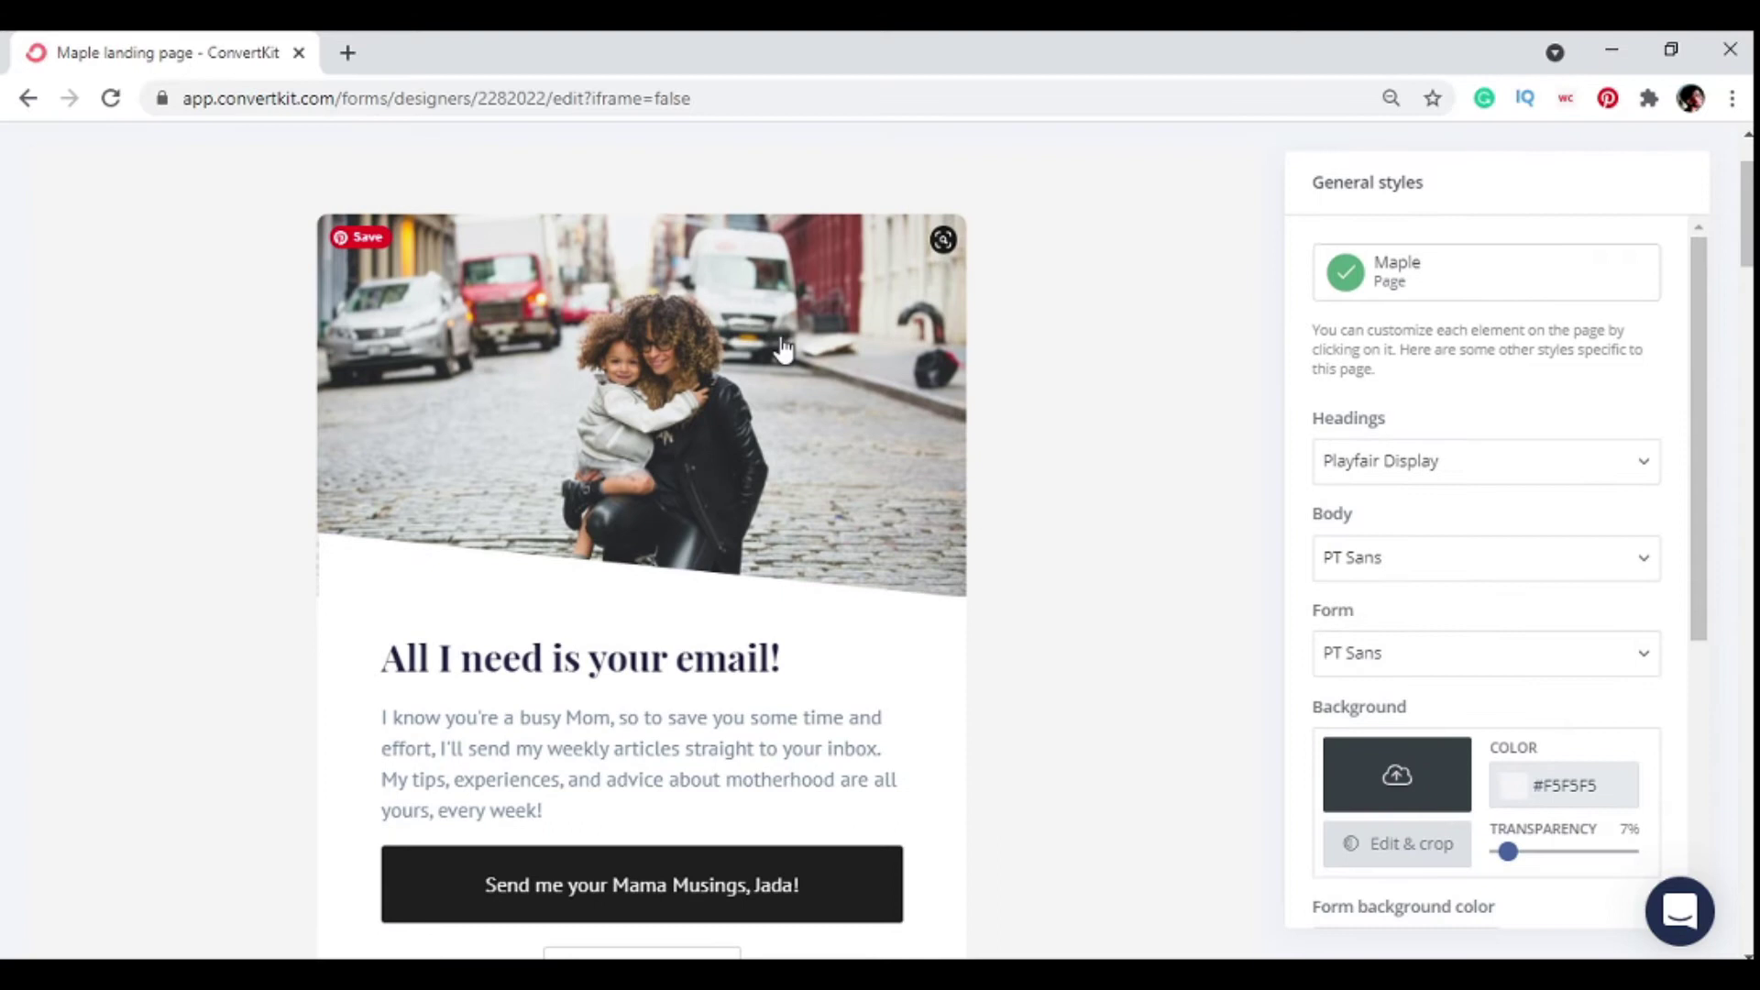
pyautogui.click(783, 349)
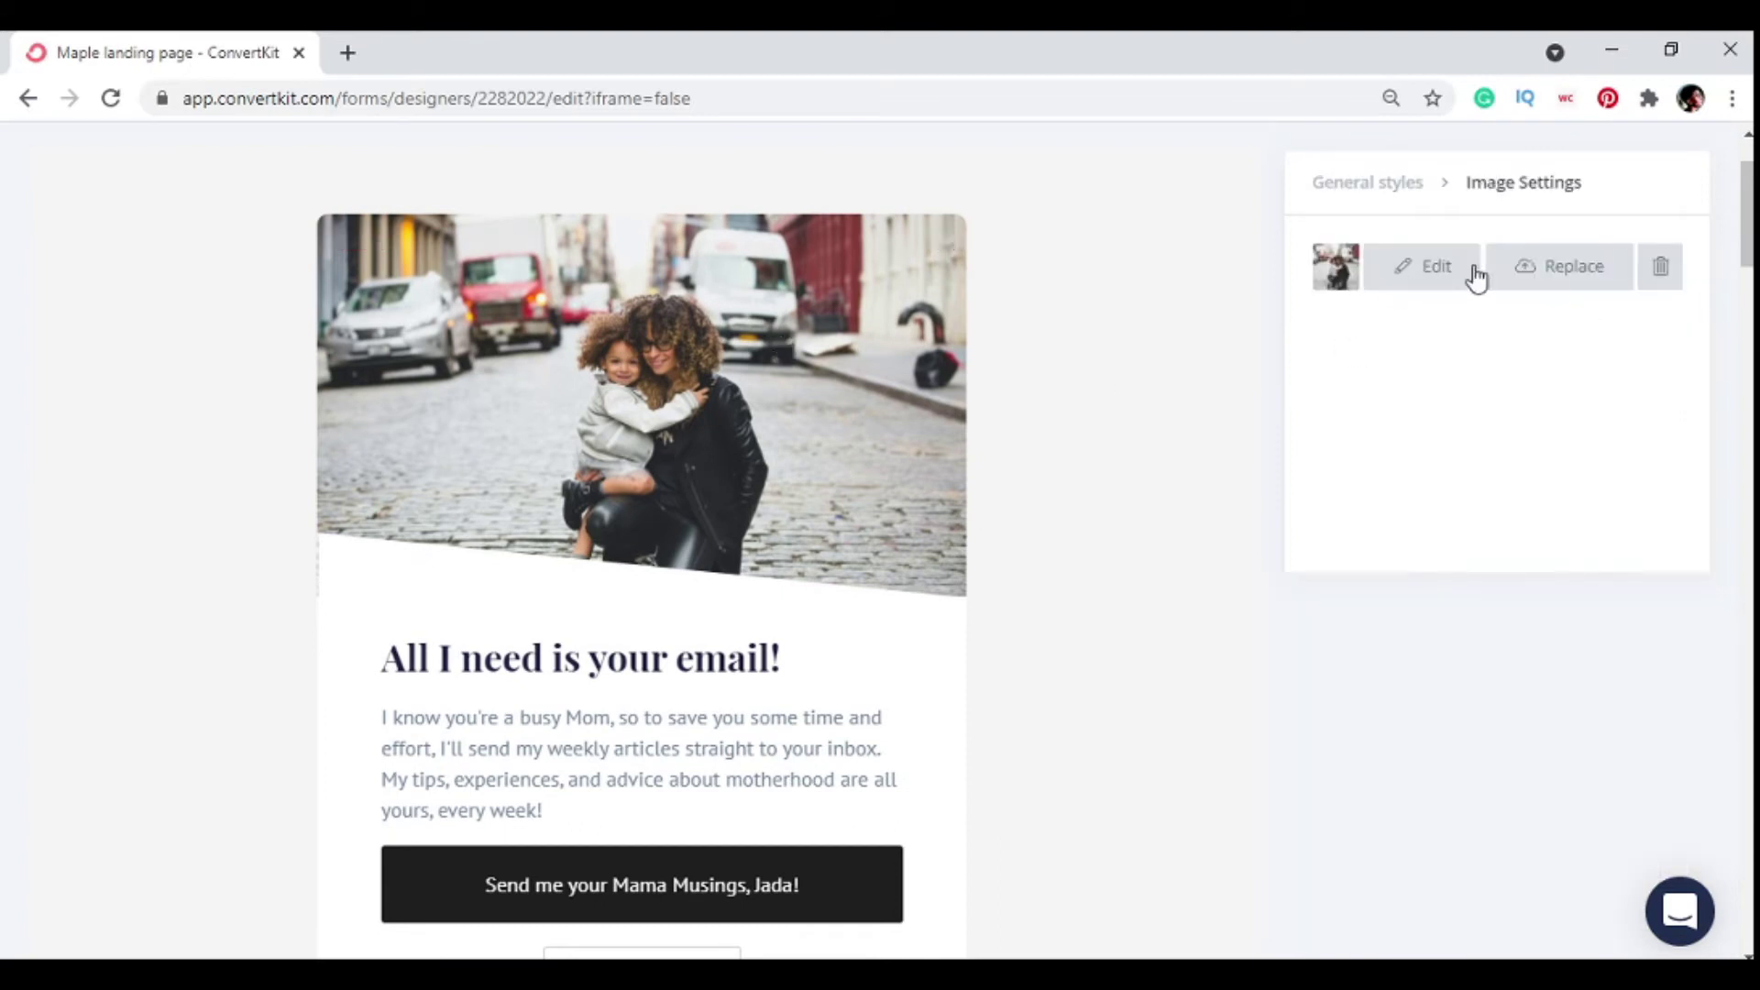
pyautogui.click(1551, 285)
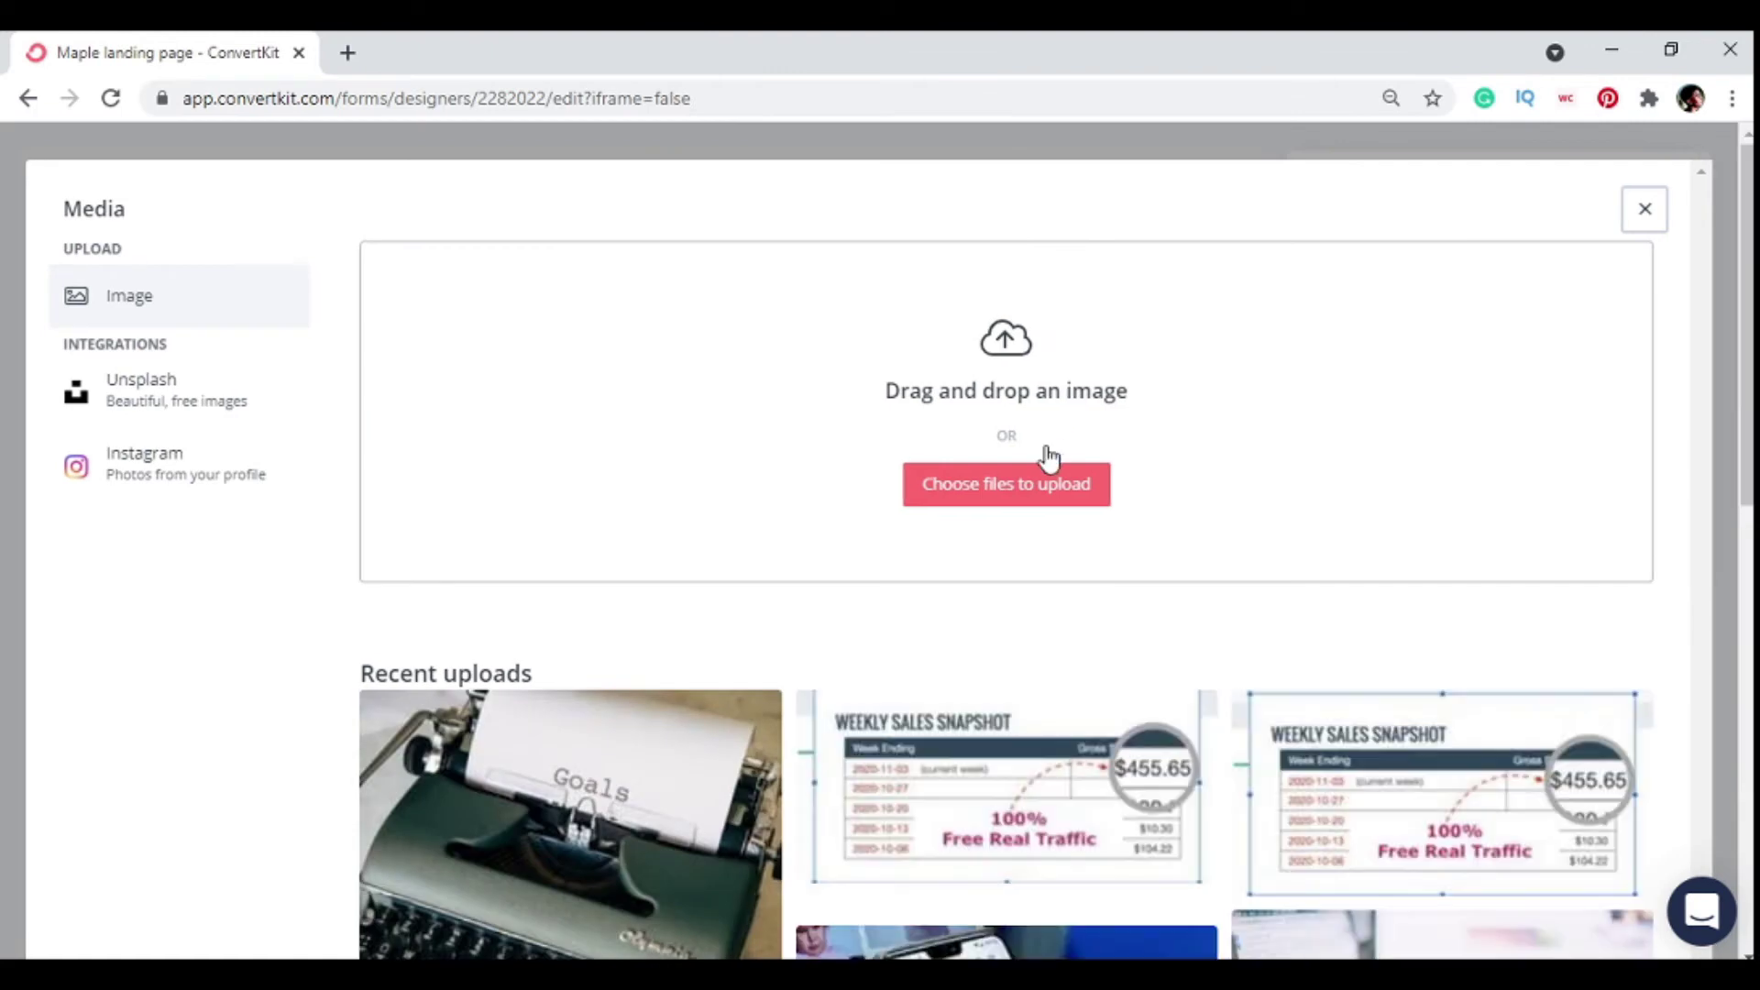
pyautogui.scroll(-1, 886, 559)
pyautogui.scroll(1, 887, 559)
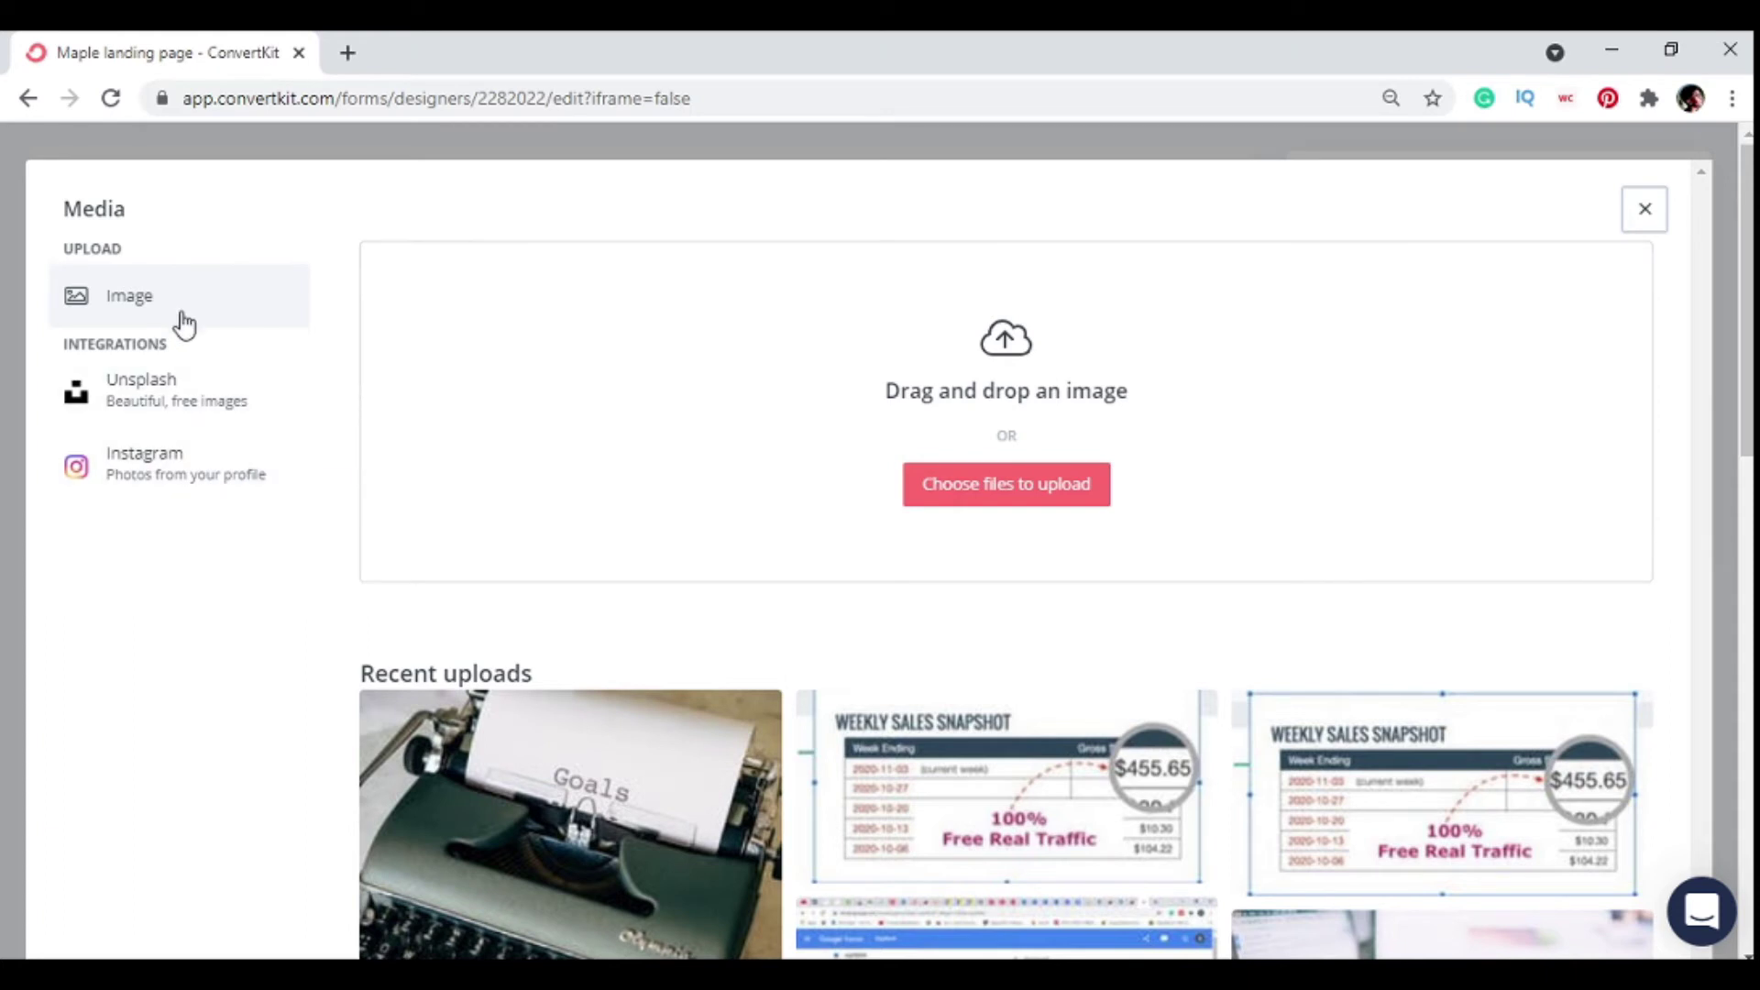
pyautogui.click(157, 396)
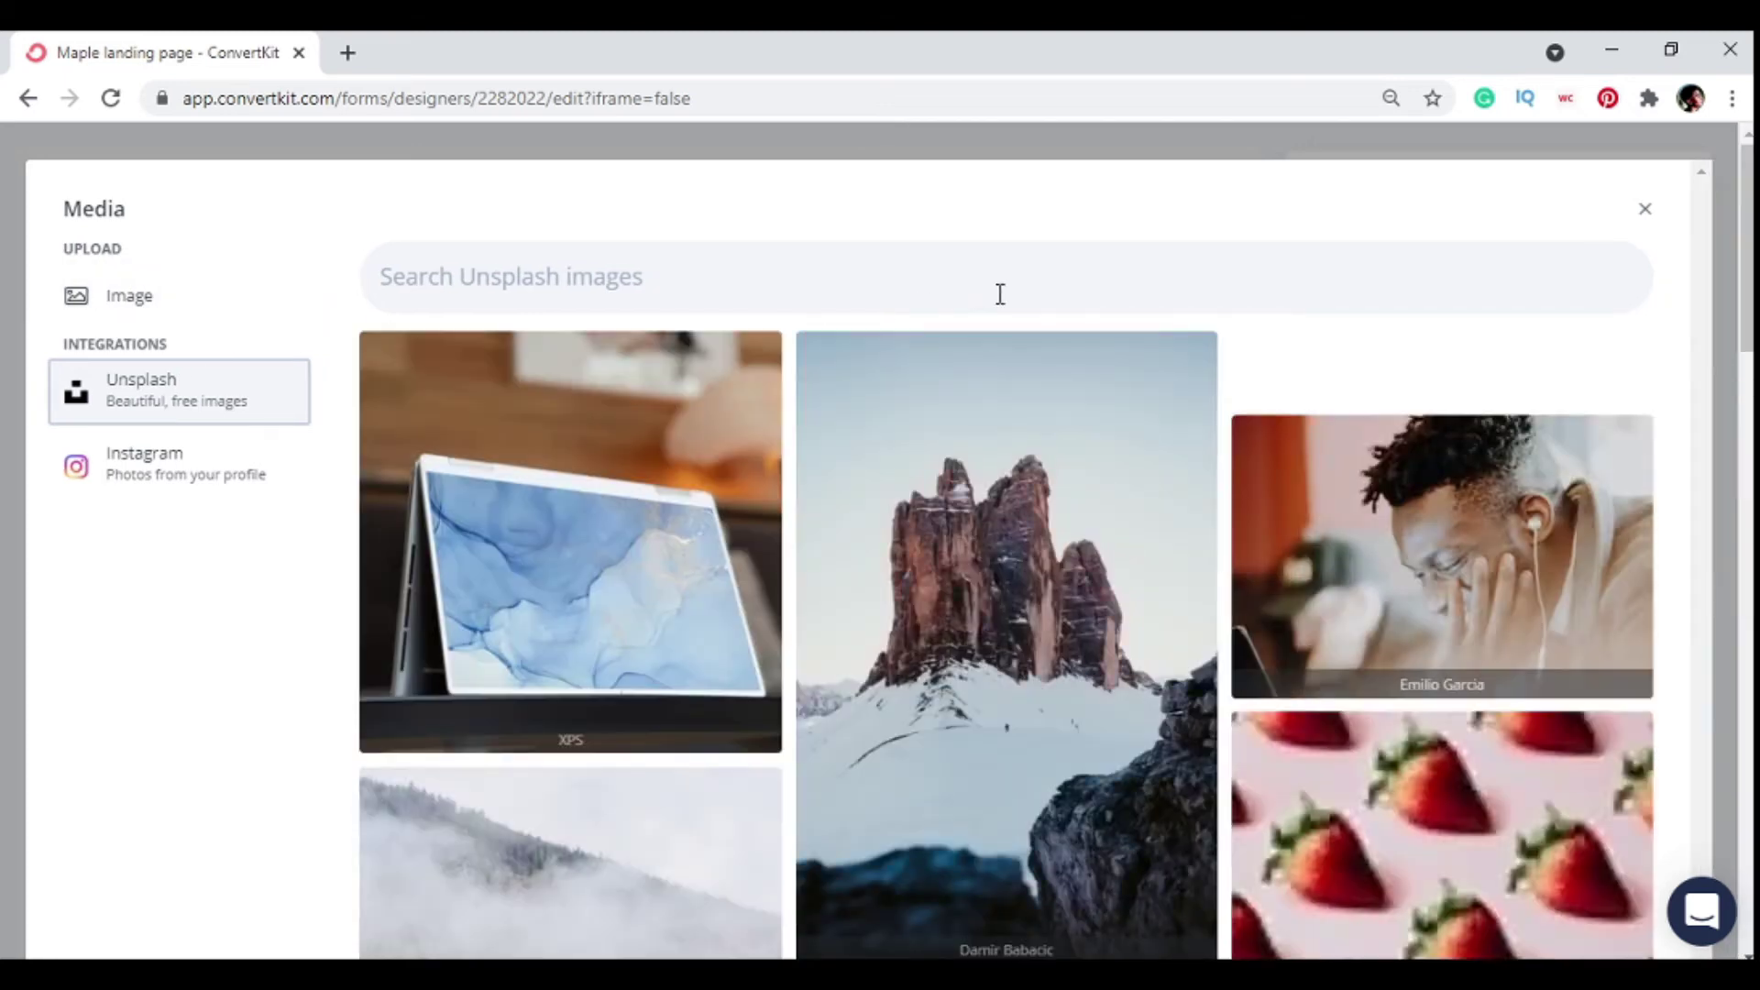
pyautogui.scroll(-3, 1059, 644)
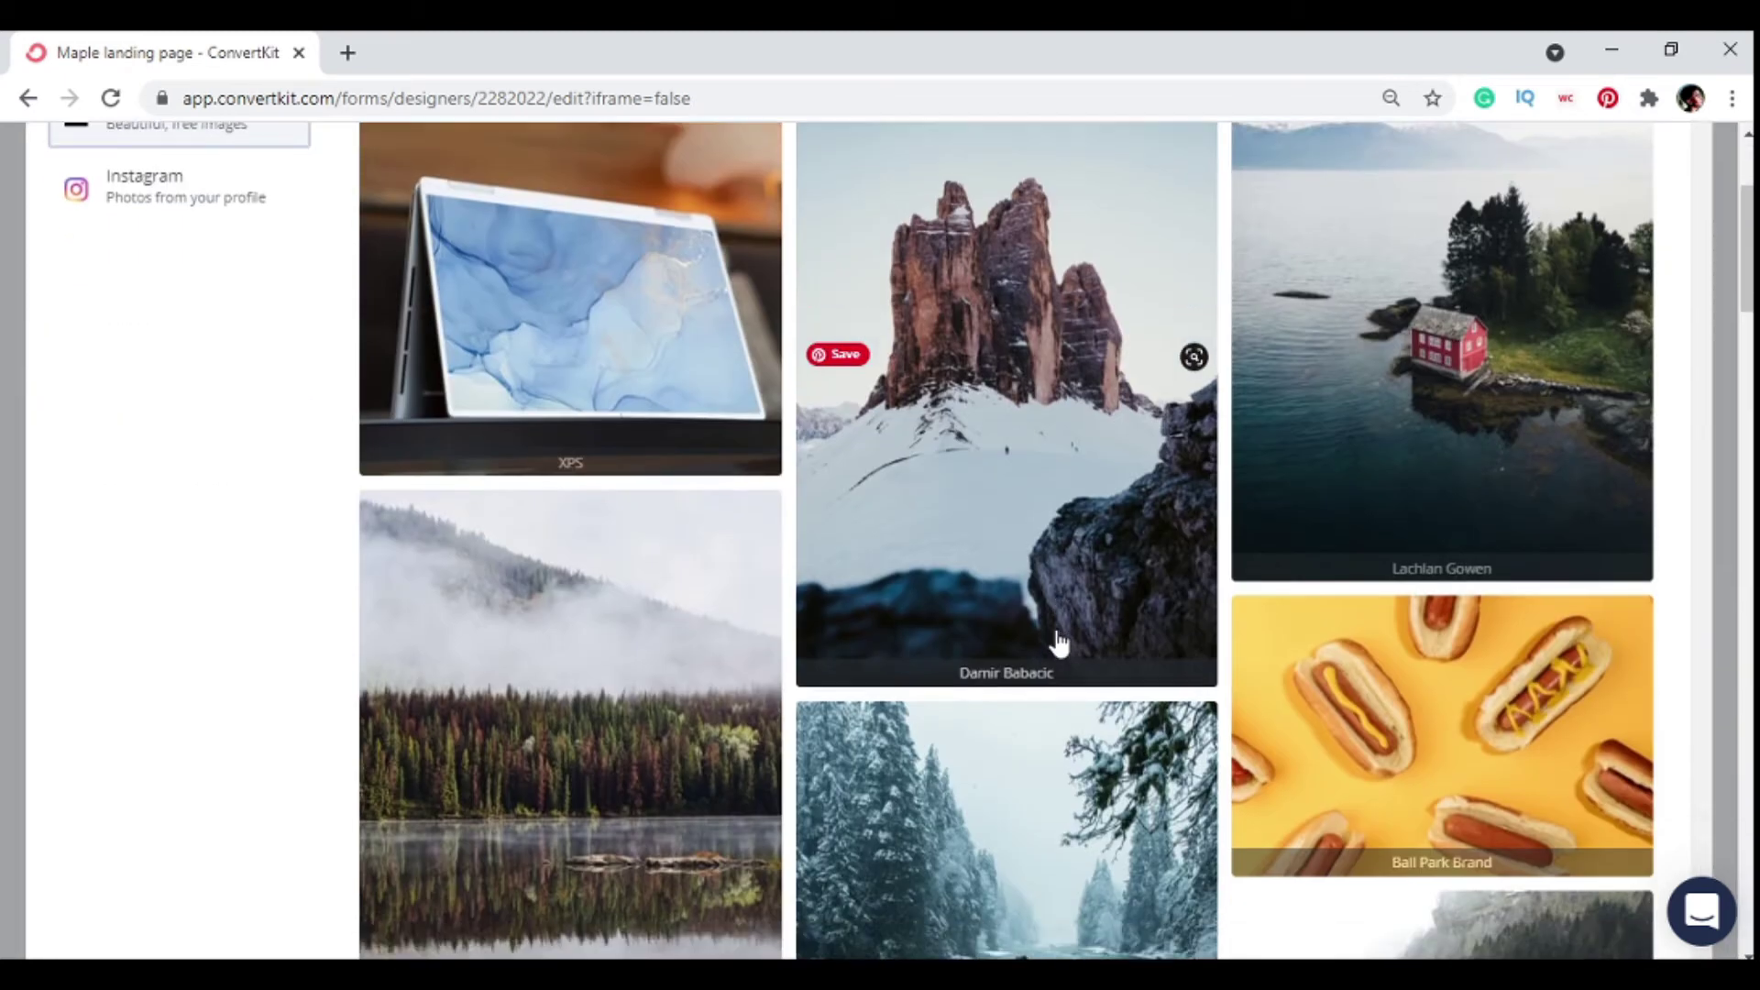
pyautogui.scroll(-4, 1059, 644)
pyautogui.scroll(-2, 1058, 644)
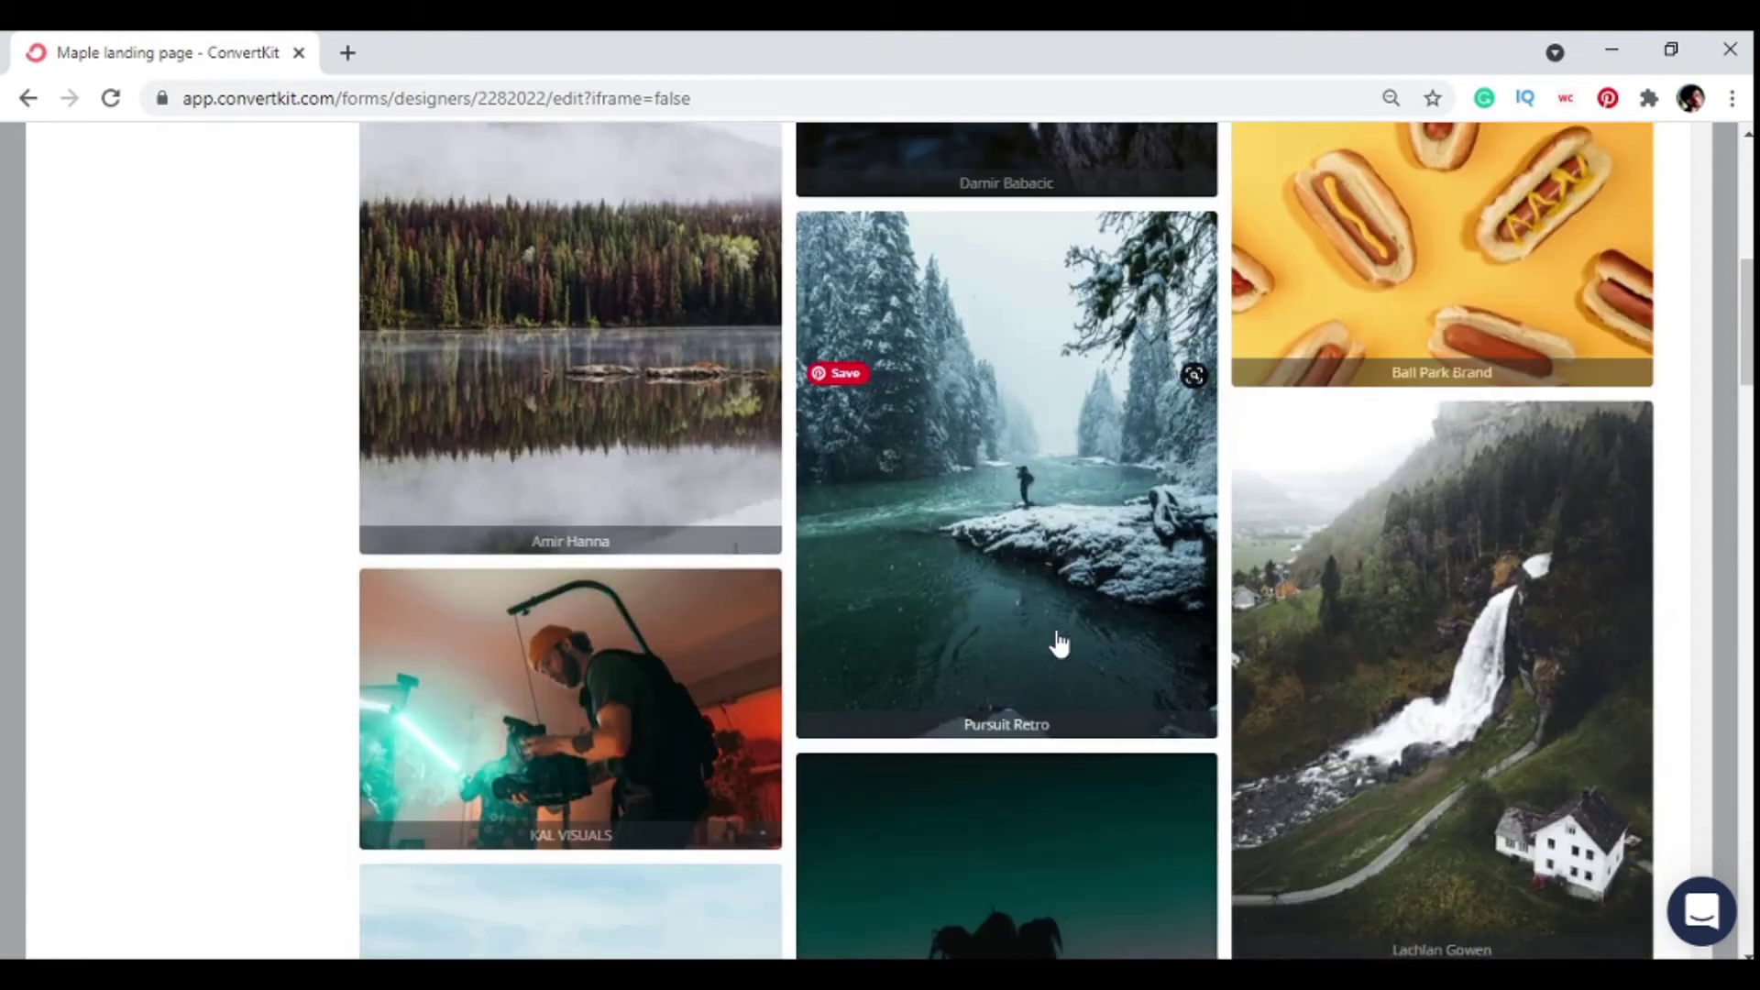
pyautogui.scroll(2, 1058, 644)
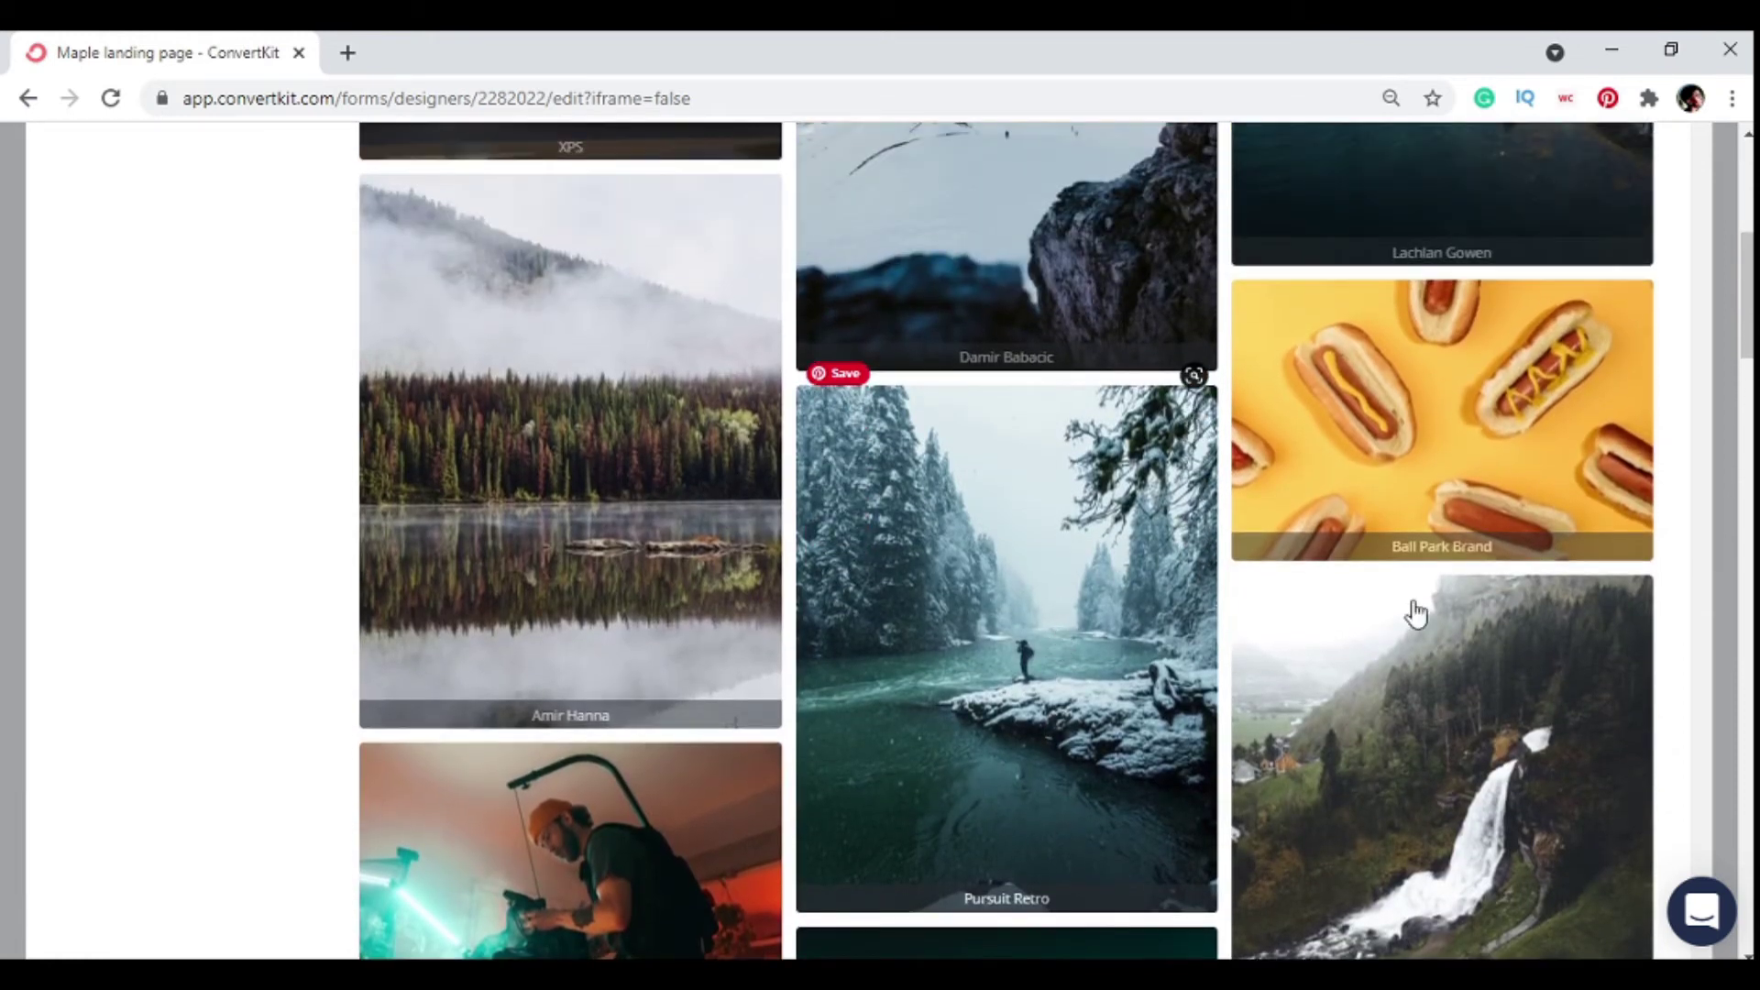
pyautogui.scroll(6, 1031, 619)
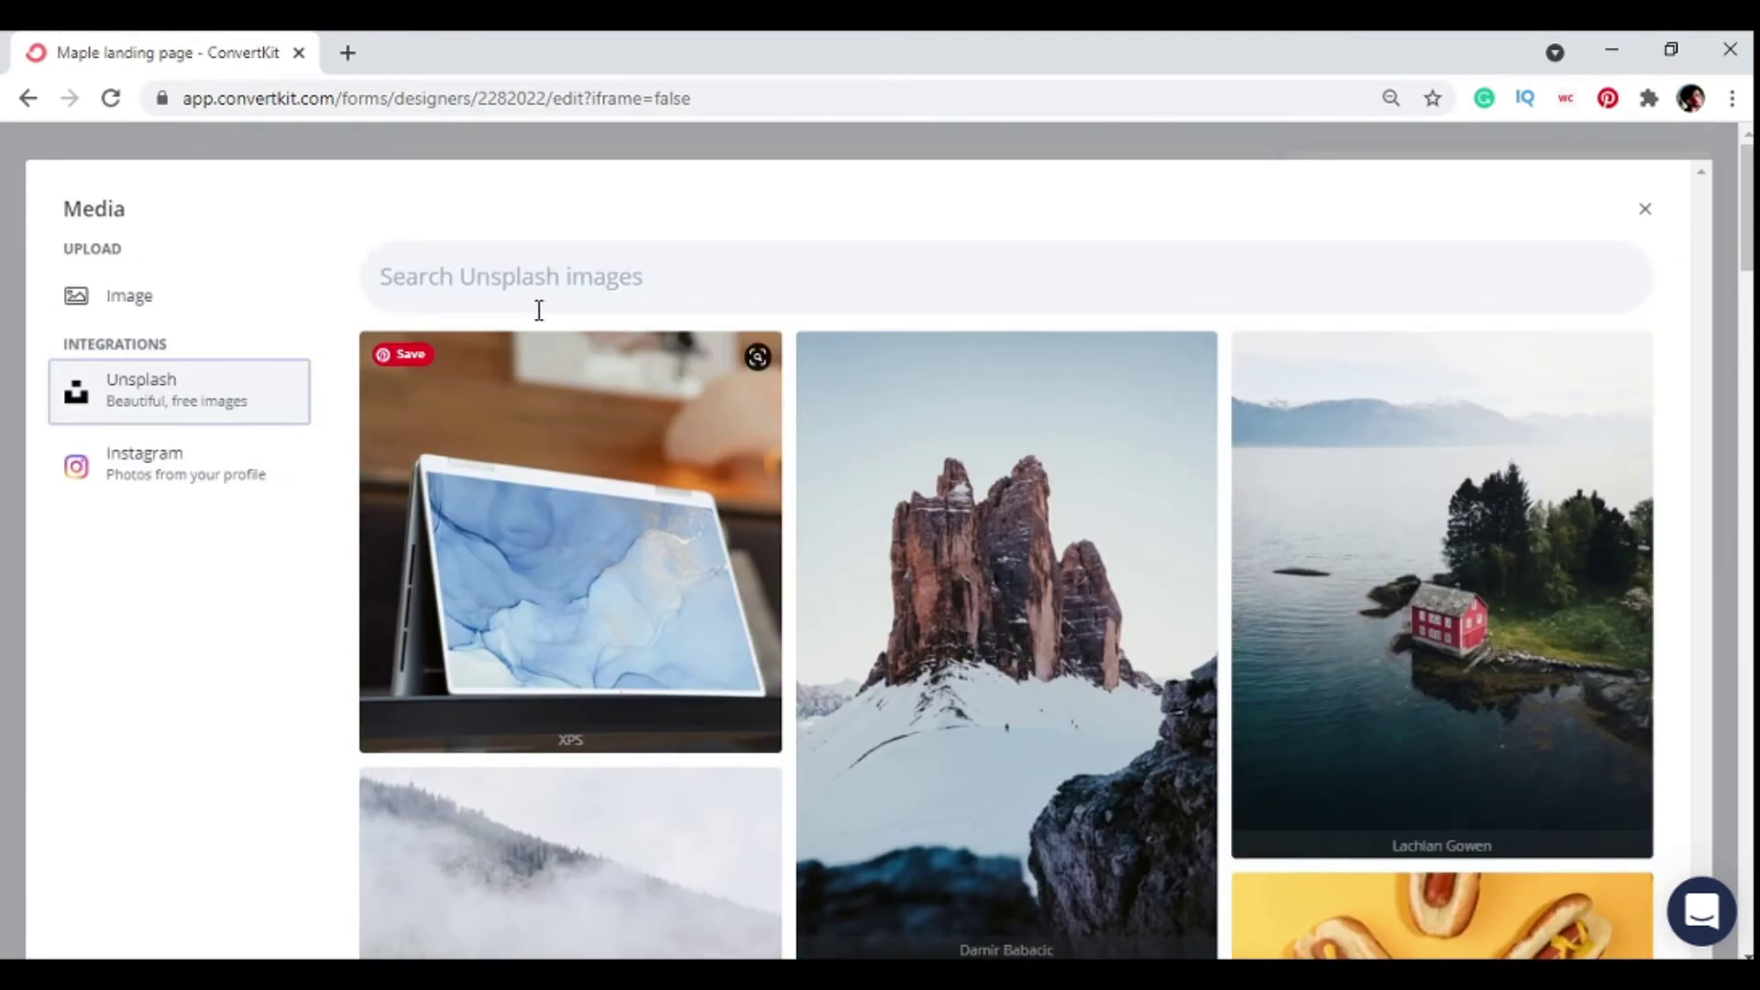
# - Search Unsplash for "keto" and use the photo of grilled skewers with vegetables on a white plate as the header image
pyautogui.click(569, 287)
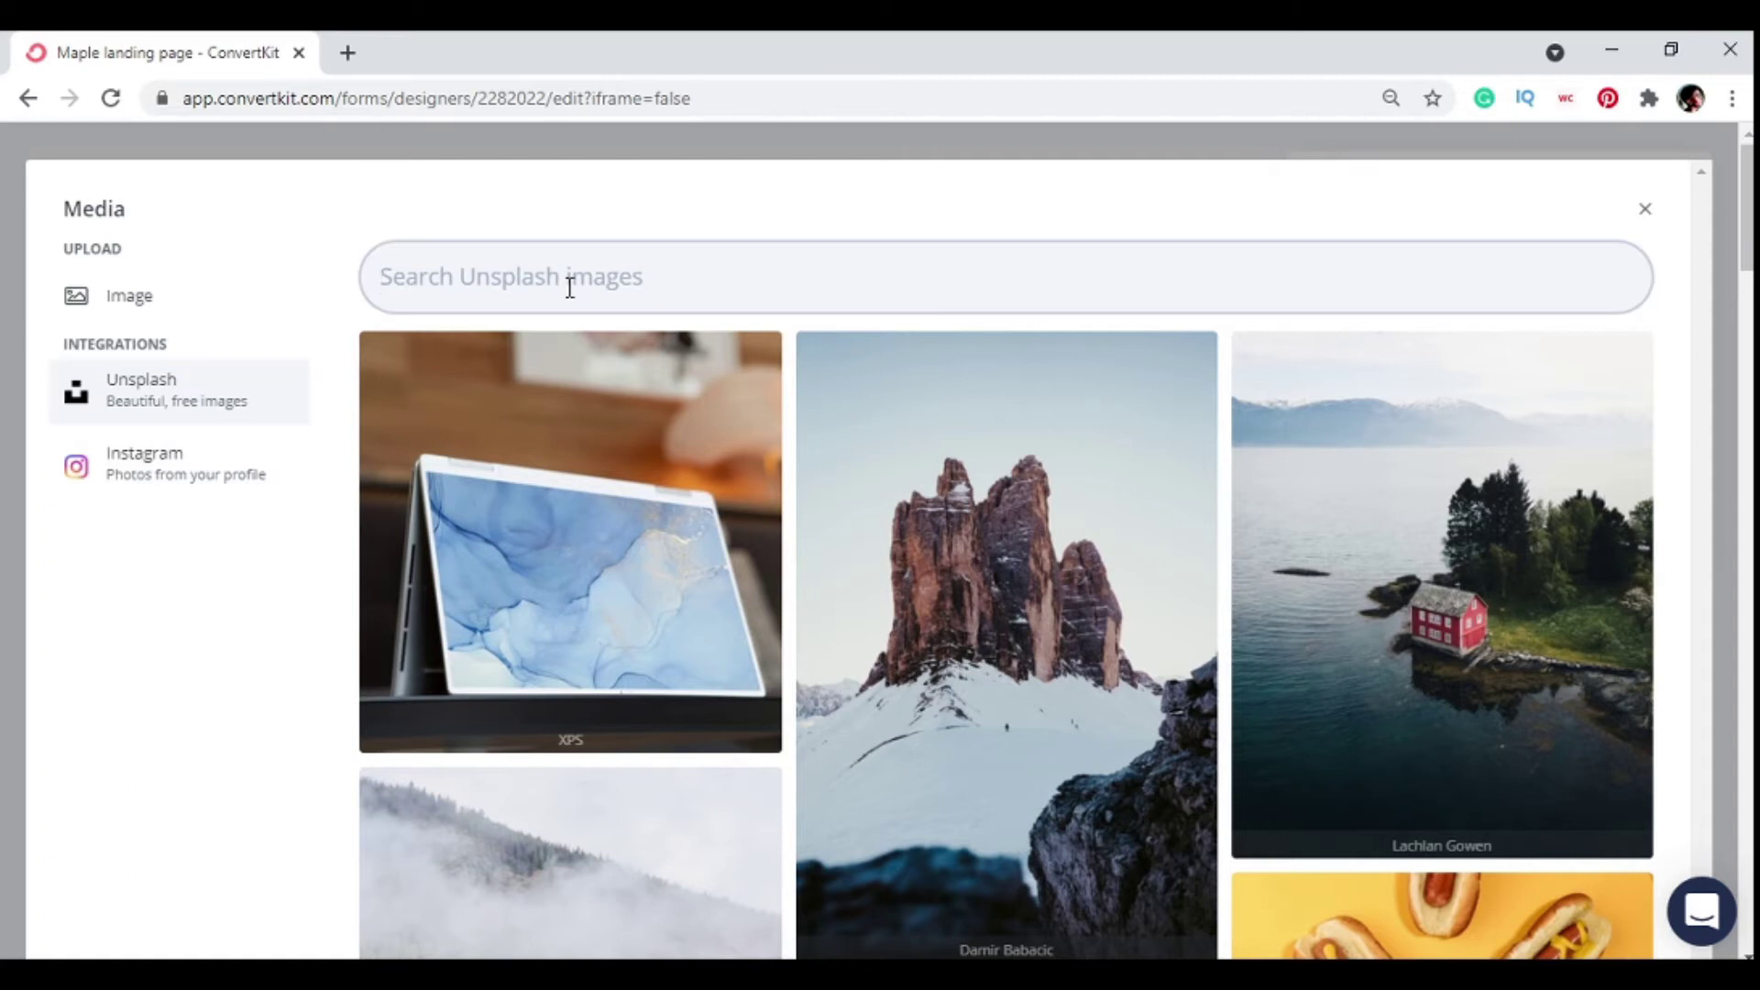
pyautogui.write('keto')
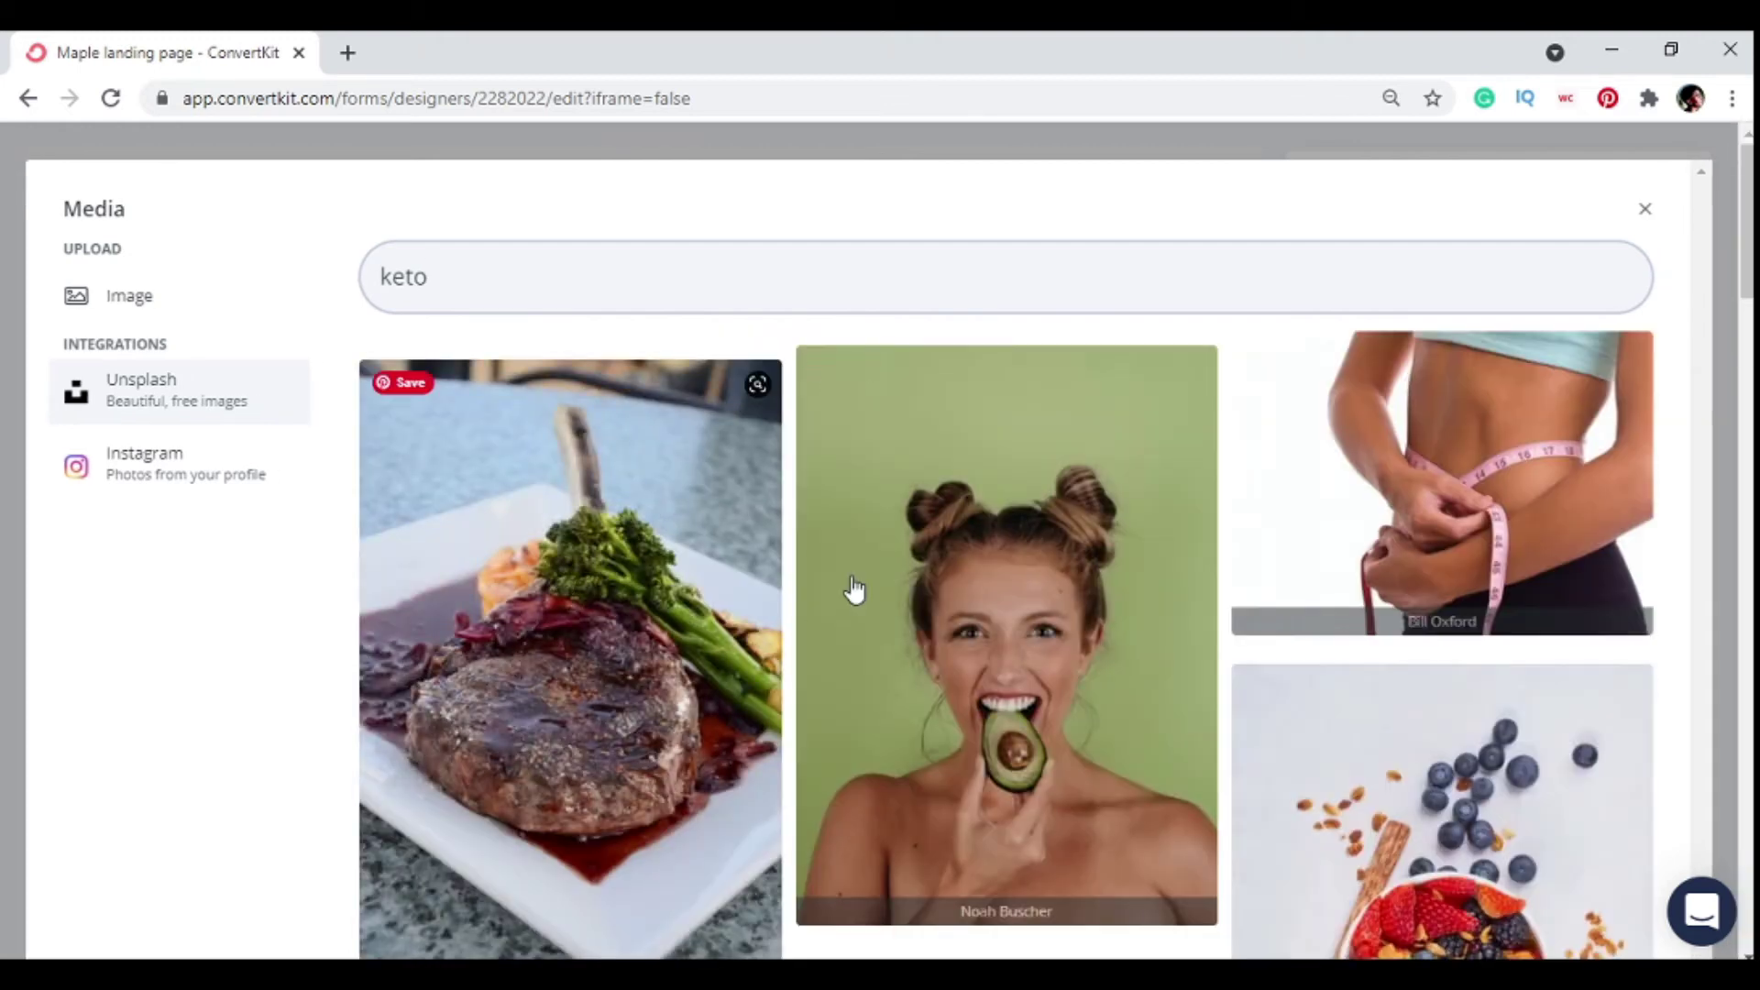
pyautogui.scroll(-4, 854, 591)
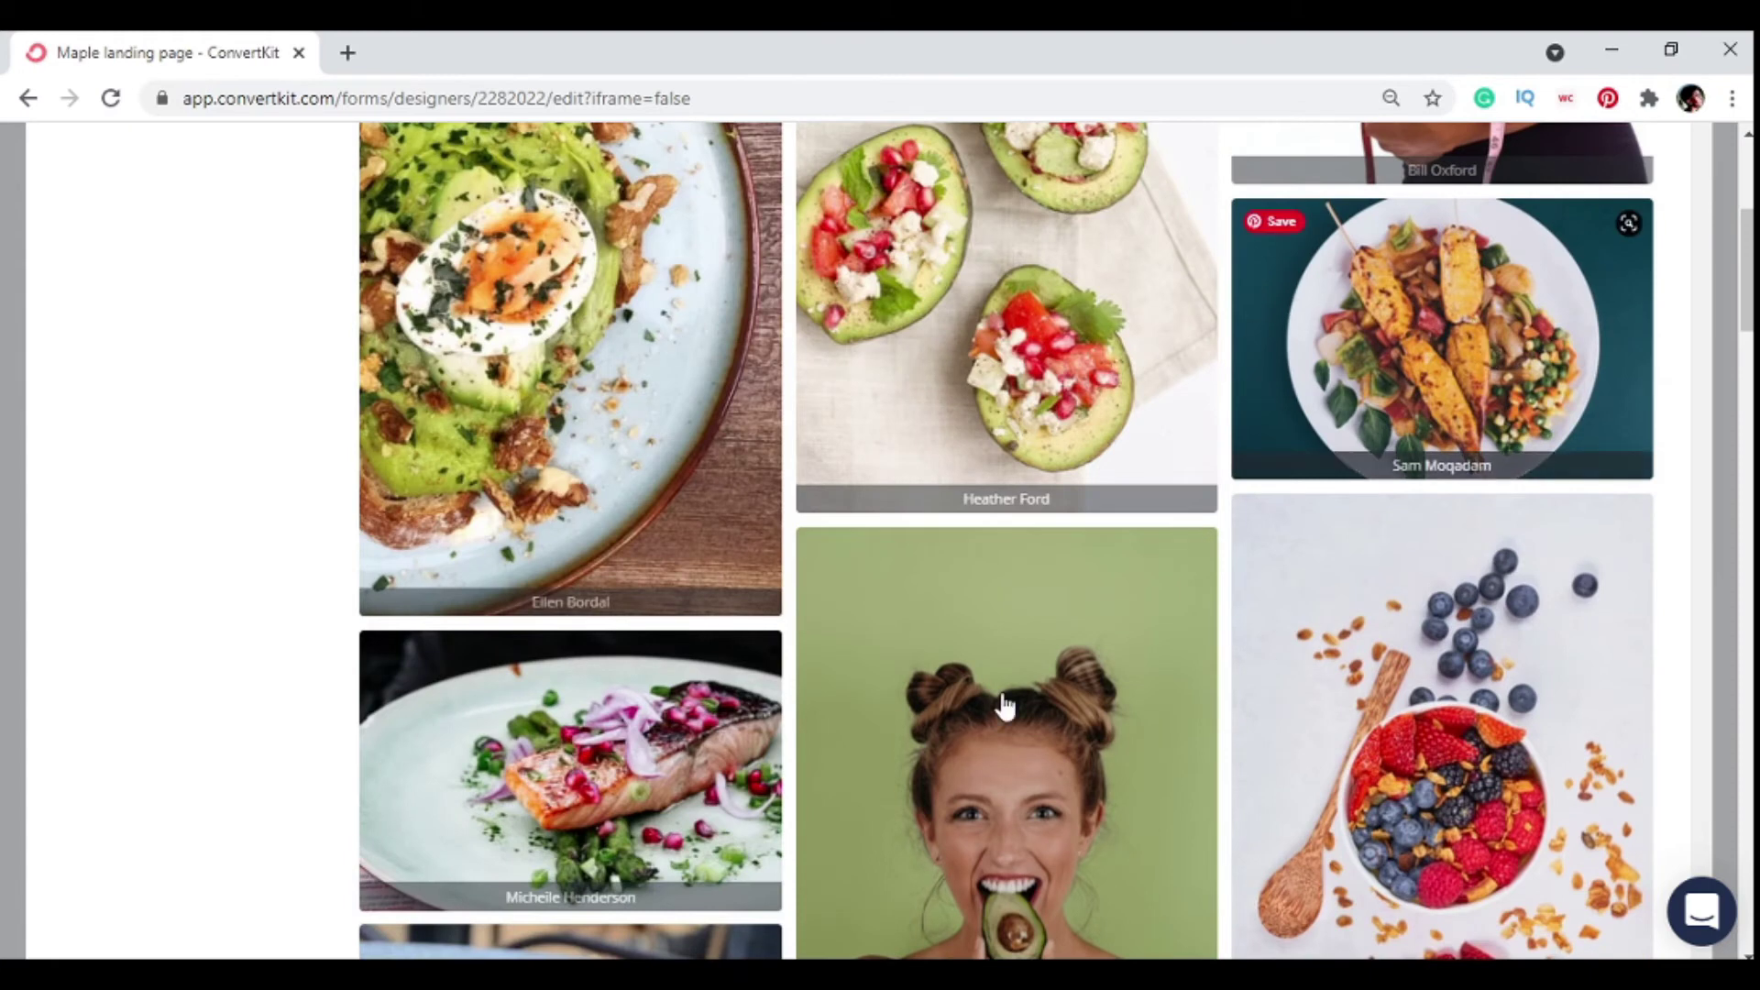
pyautogui.scroll(-2, 1008, 687)
pyautogui.scroll(-10, 1010, 686)
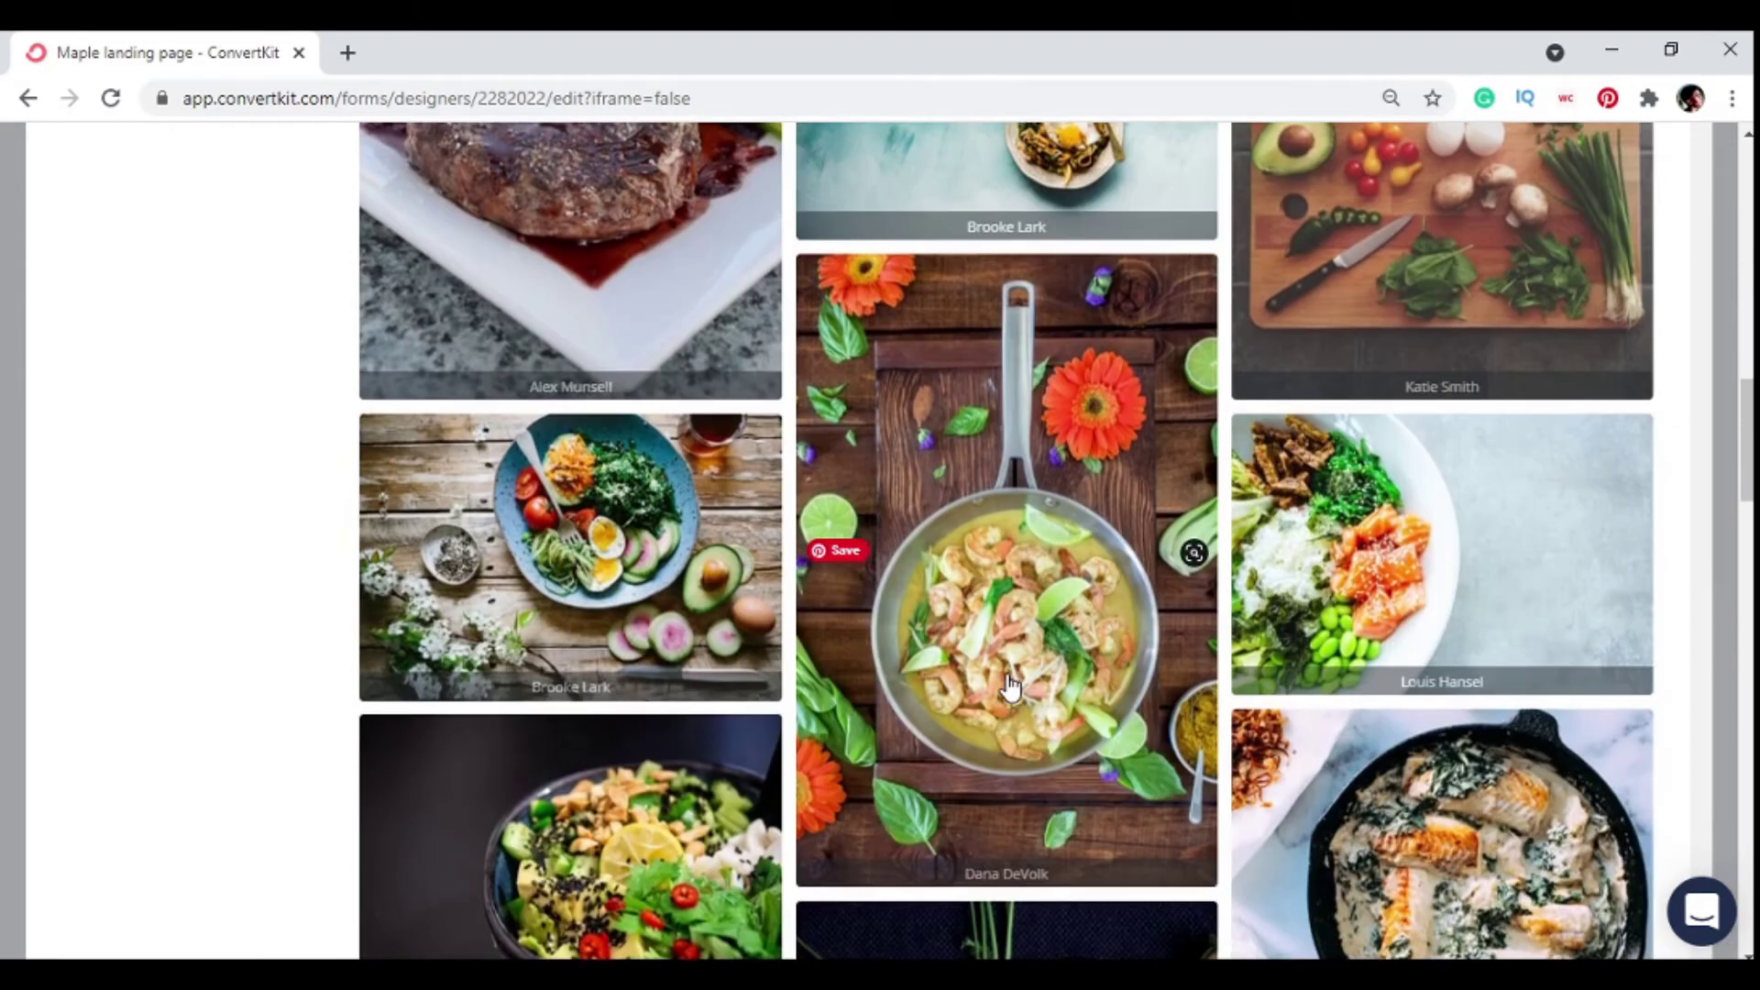
pyautogui.scroll(8, 1011, 686)
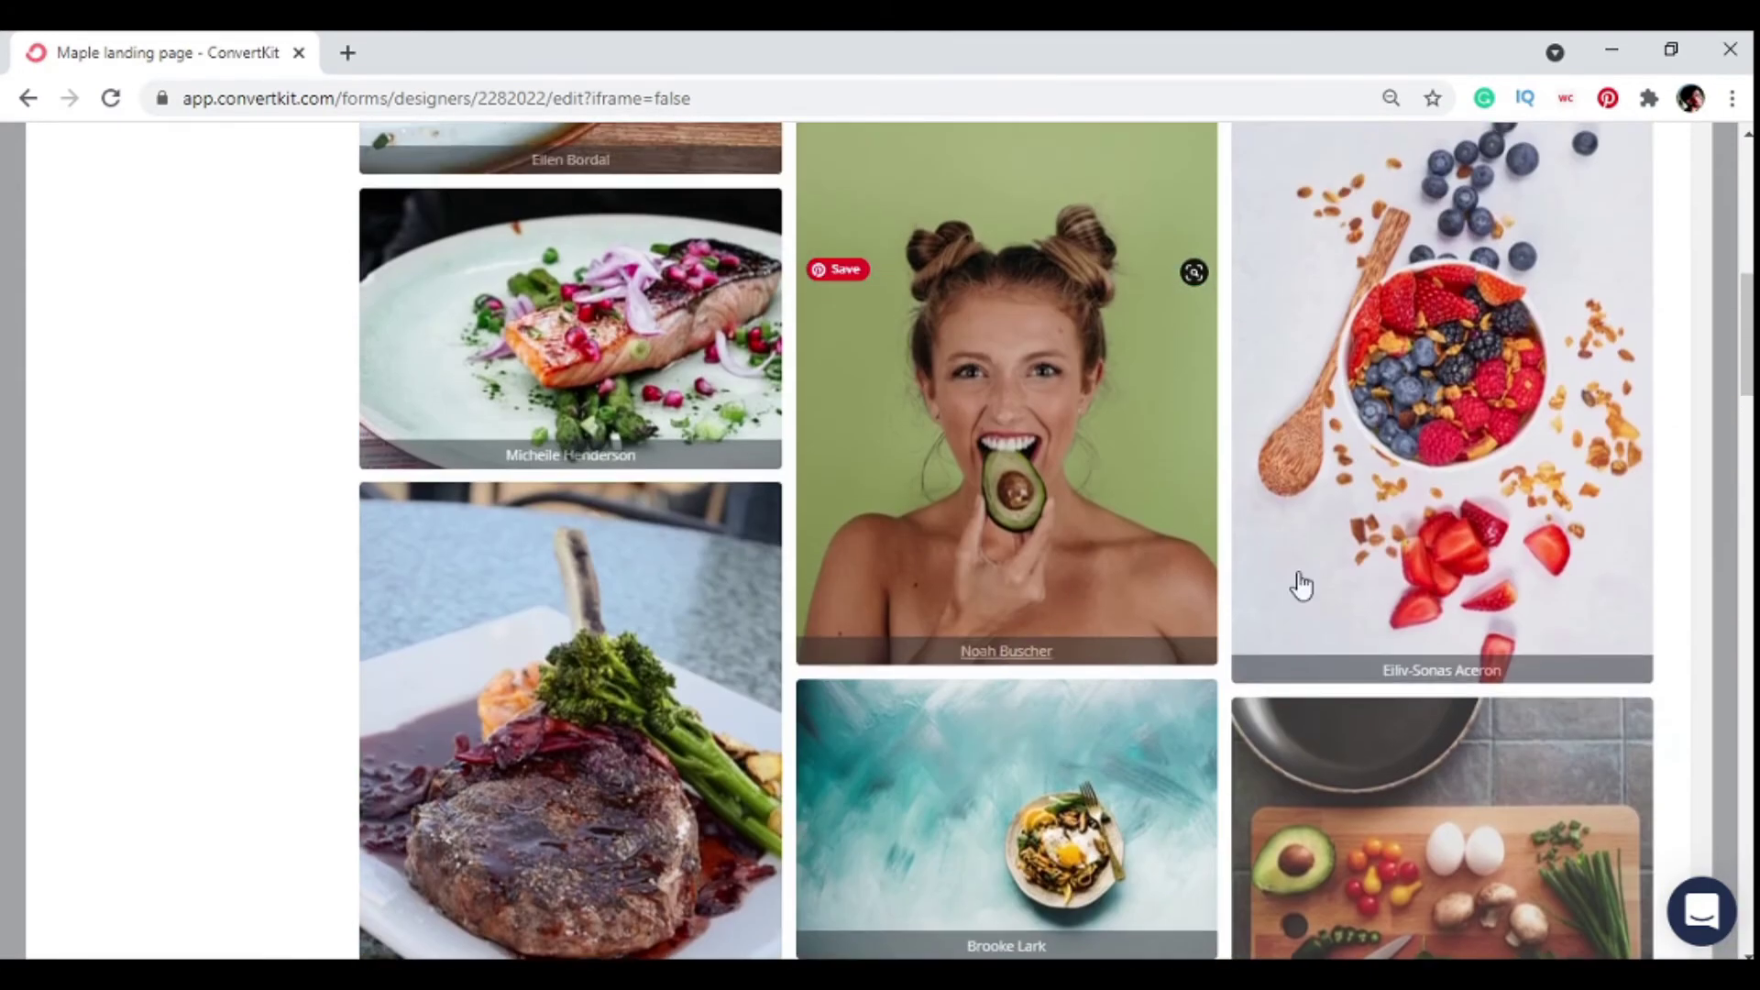
pyautogui.scroll(6, 1070, 493)
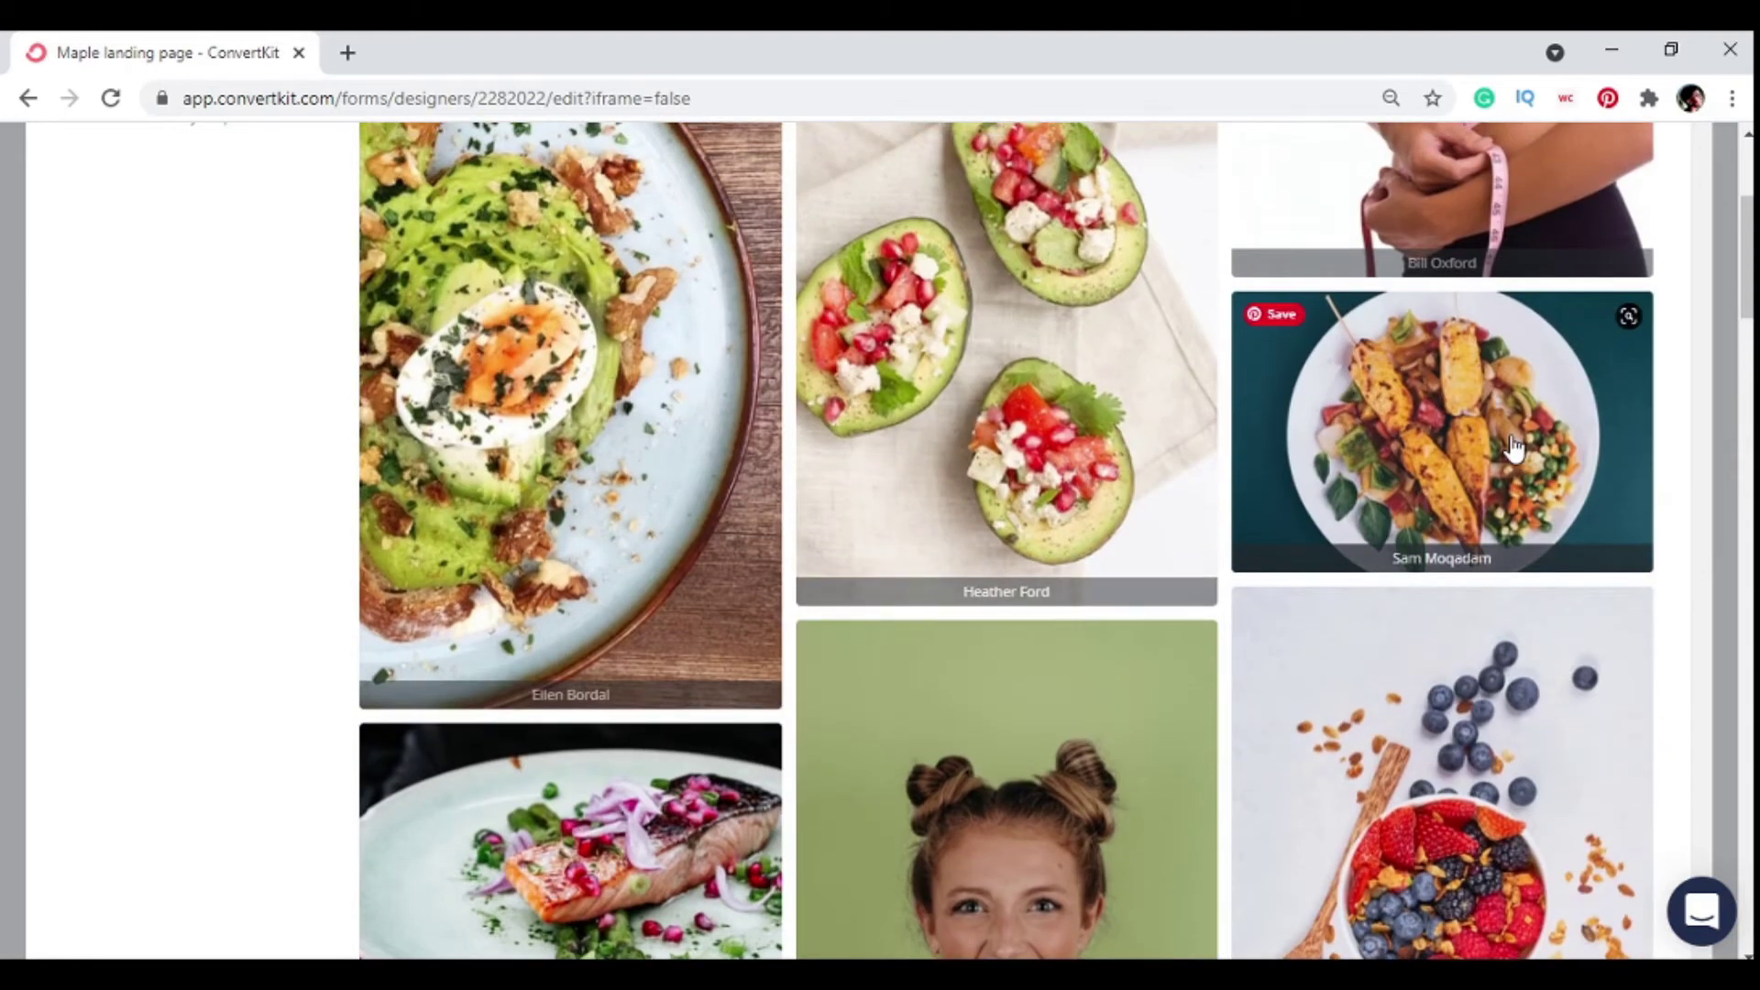
pyautogui.click(1514, 448)
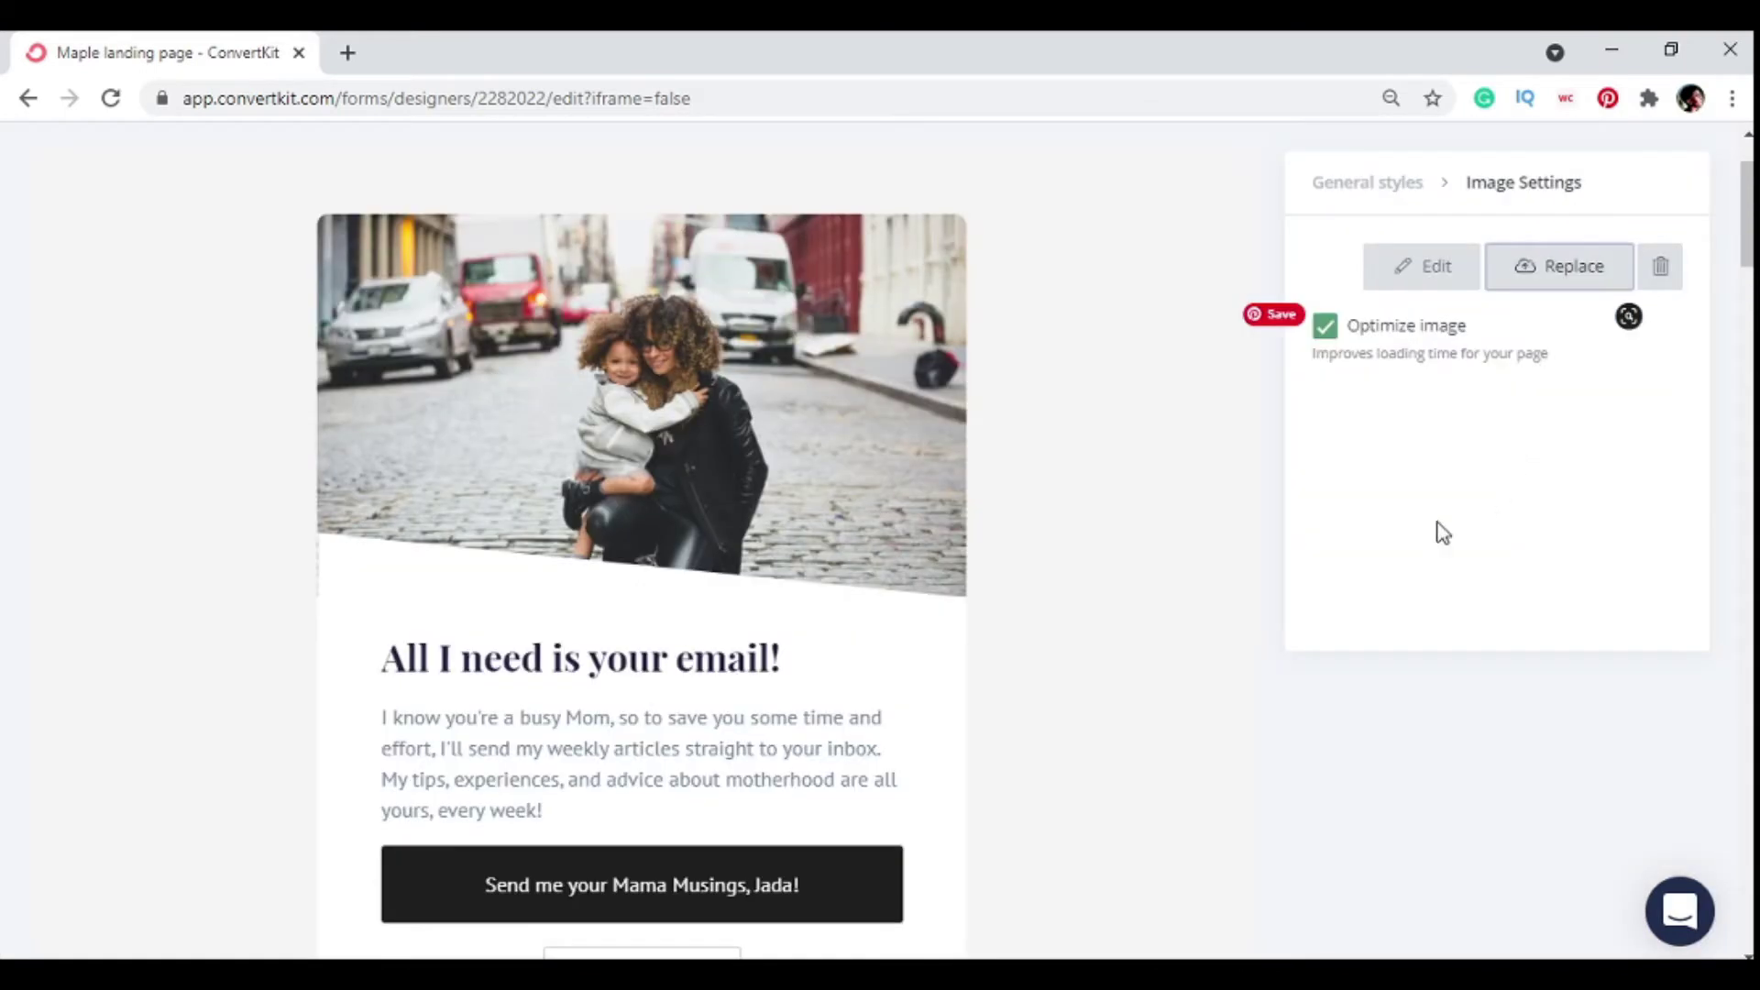
# - Replace the landing page heading with "How To Start Keto Diet With Meal Plan!"
pyautogui.tripleClick(679, 655)
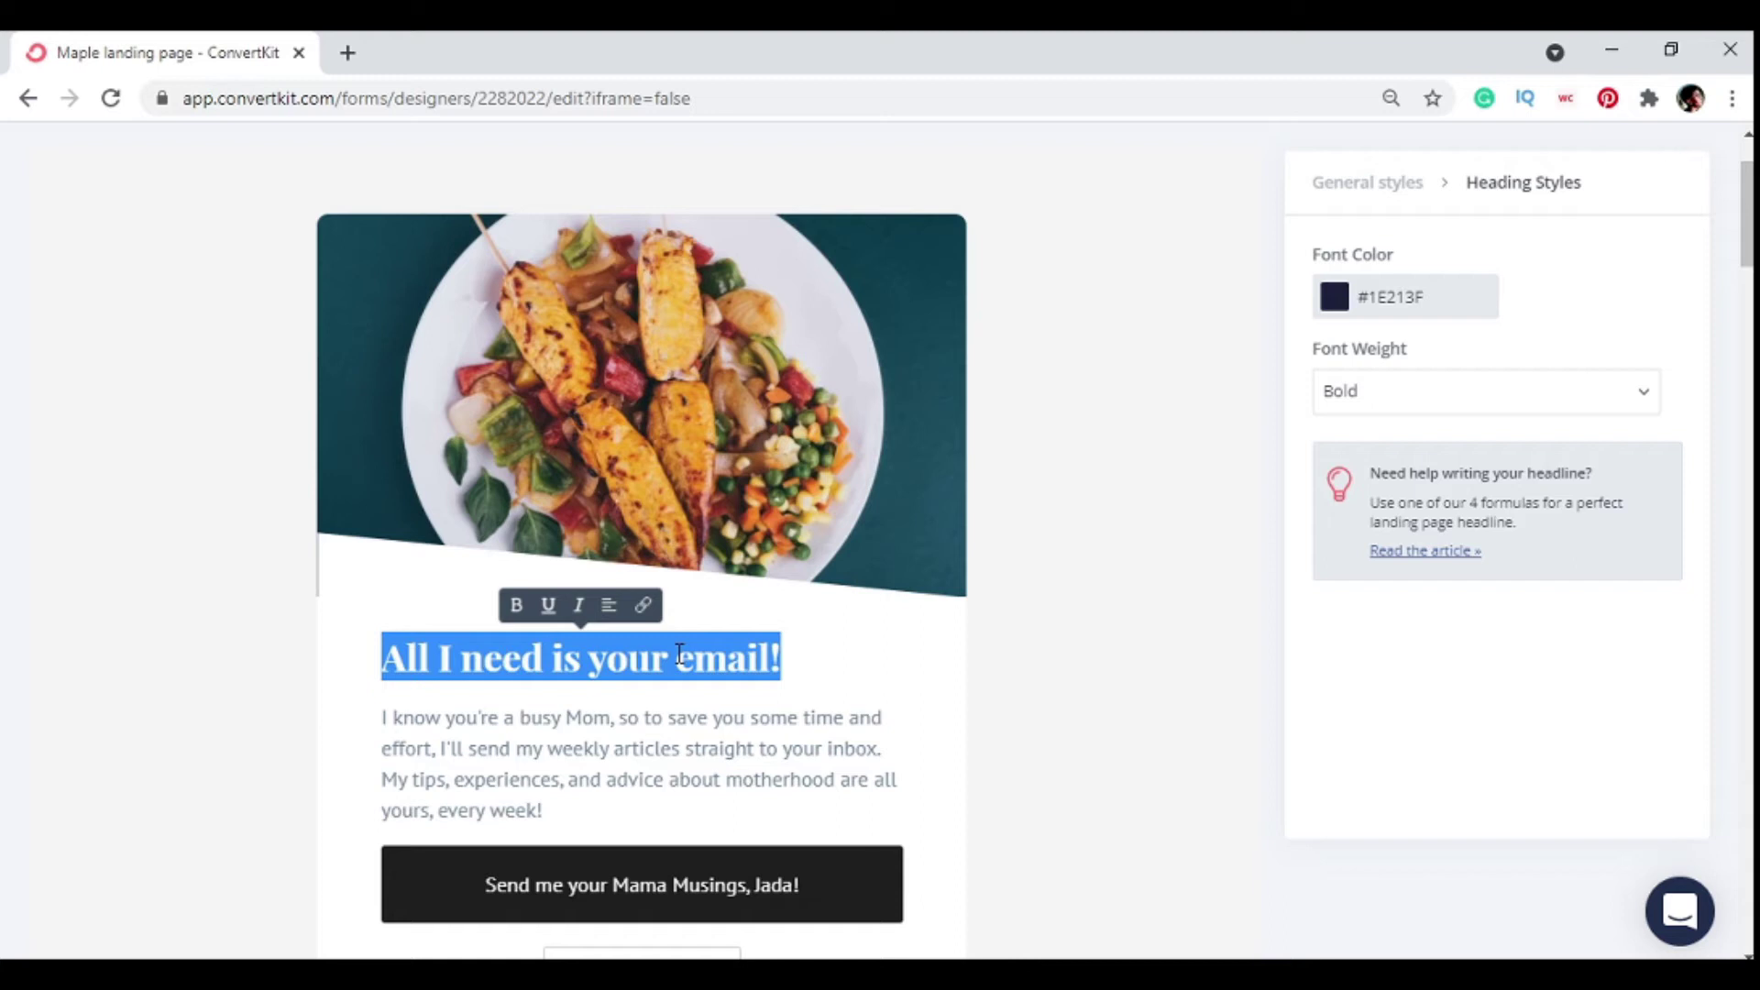
pyautogui.write('How To ')
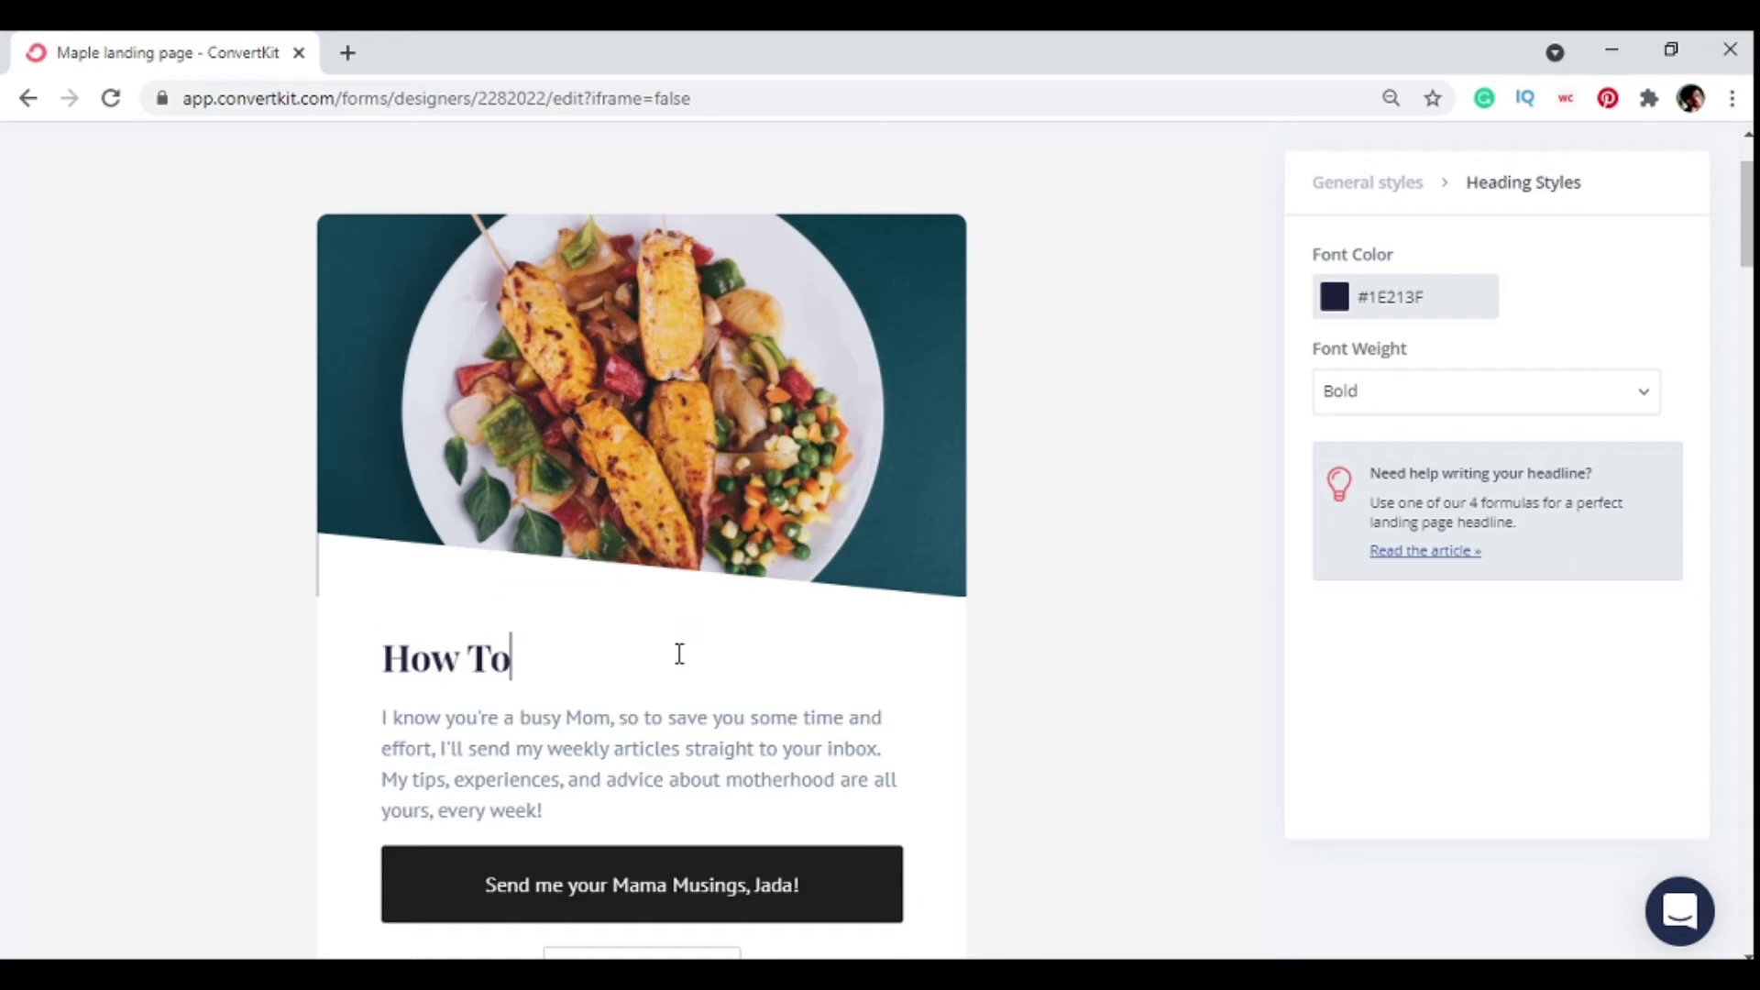
pyautogui.write('Start')
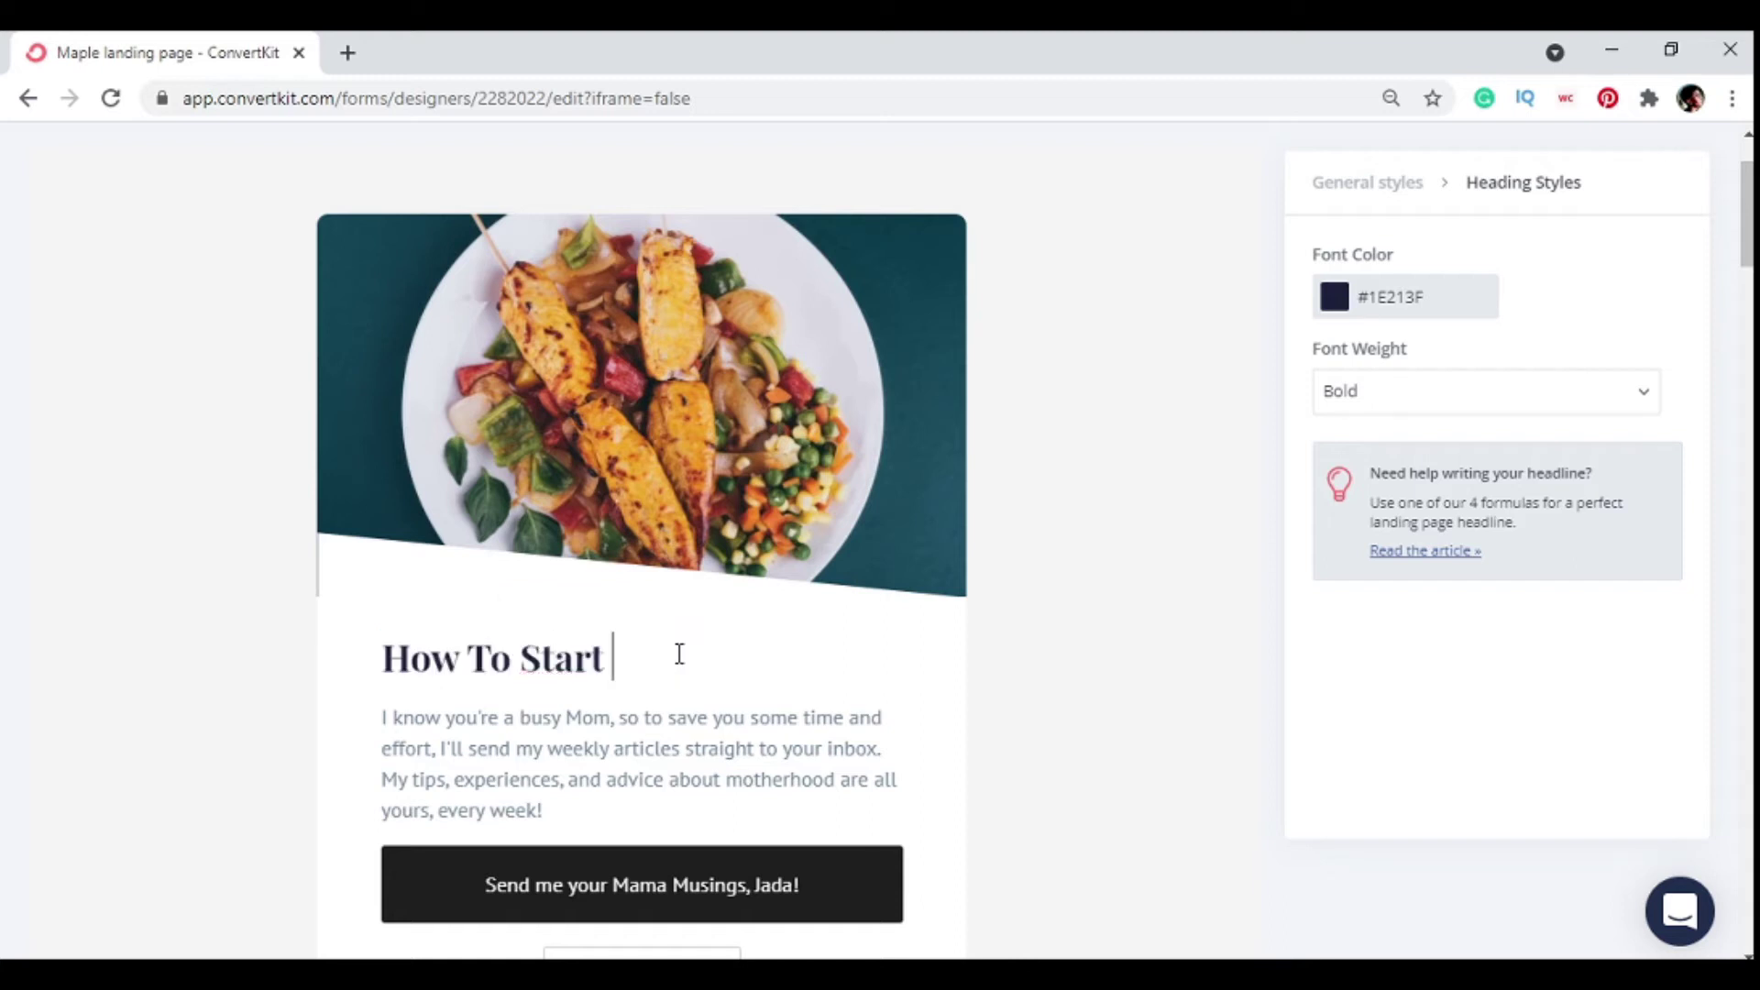
pyautogui.write(' Ketwo')
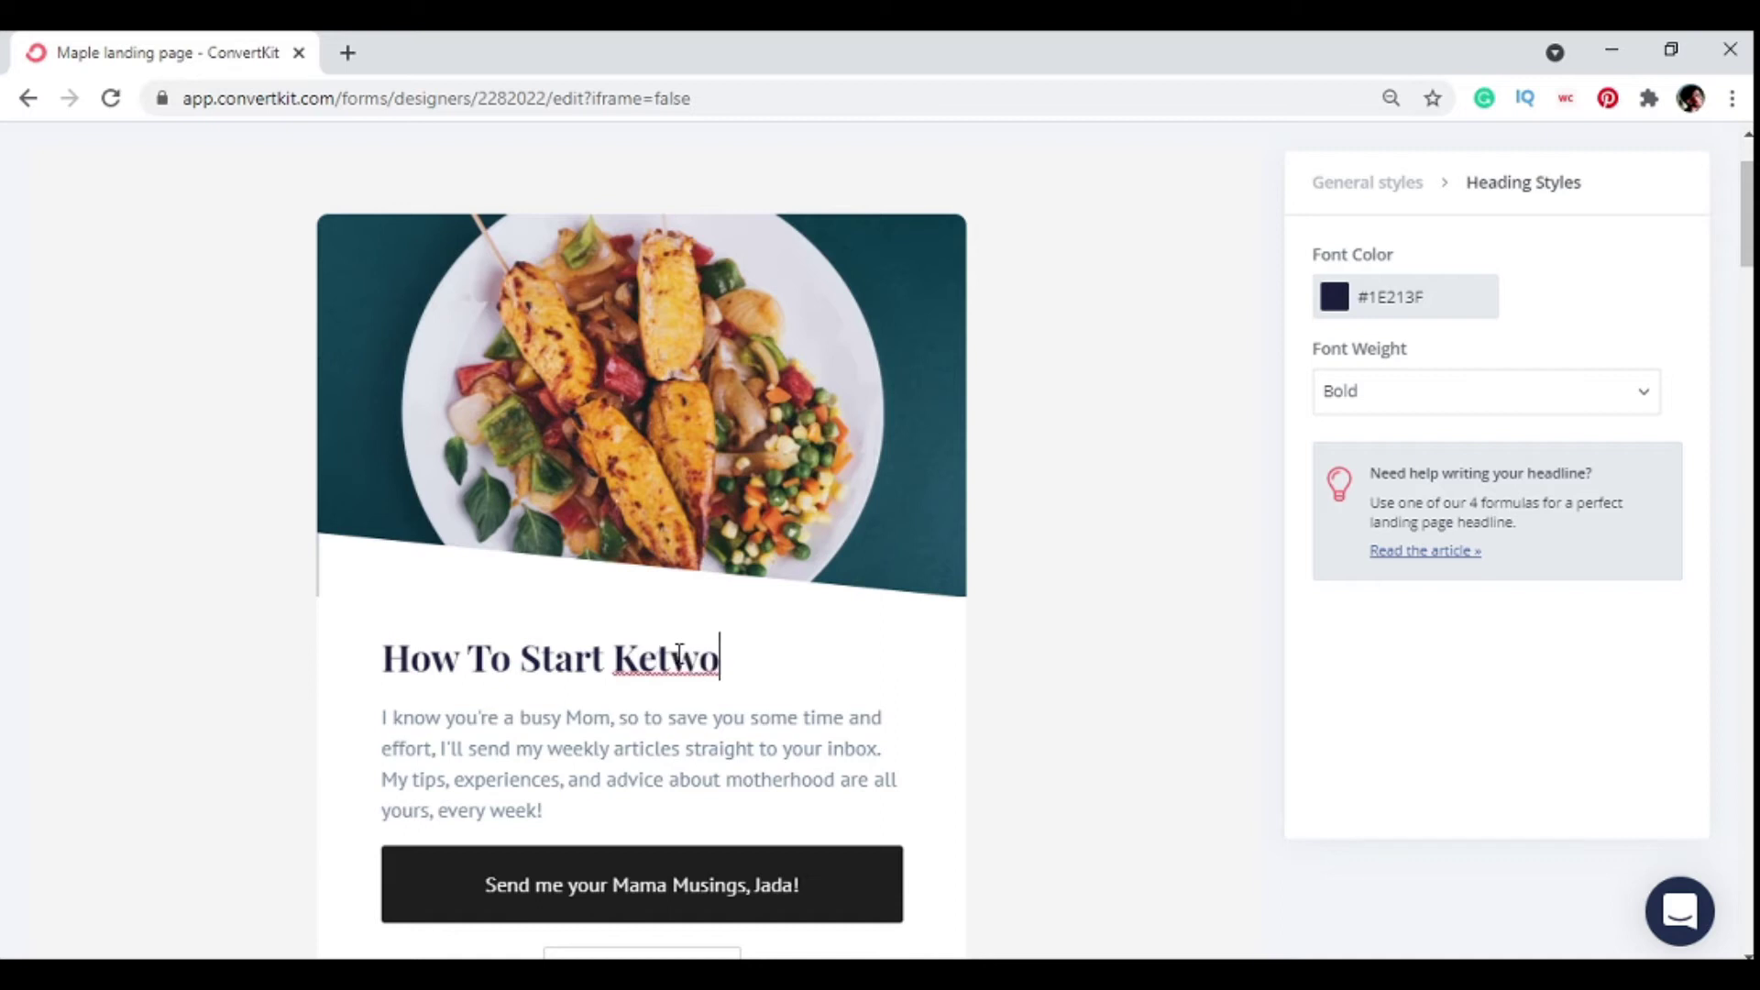
pyautogui.press('BackSpace')
pyautogui.press('BackSpace')
pyautogui.write('o Diet')
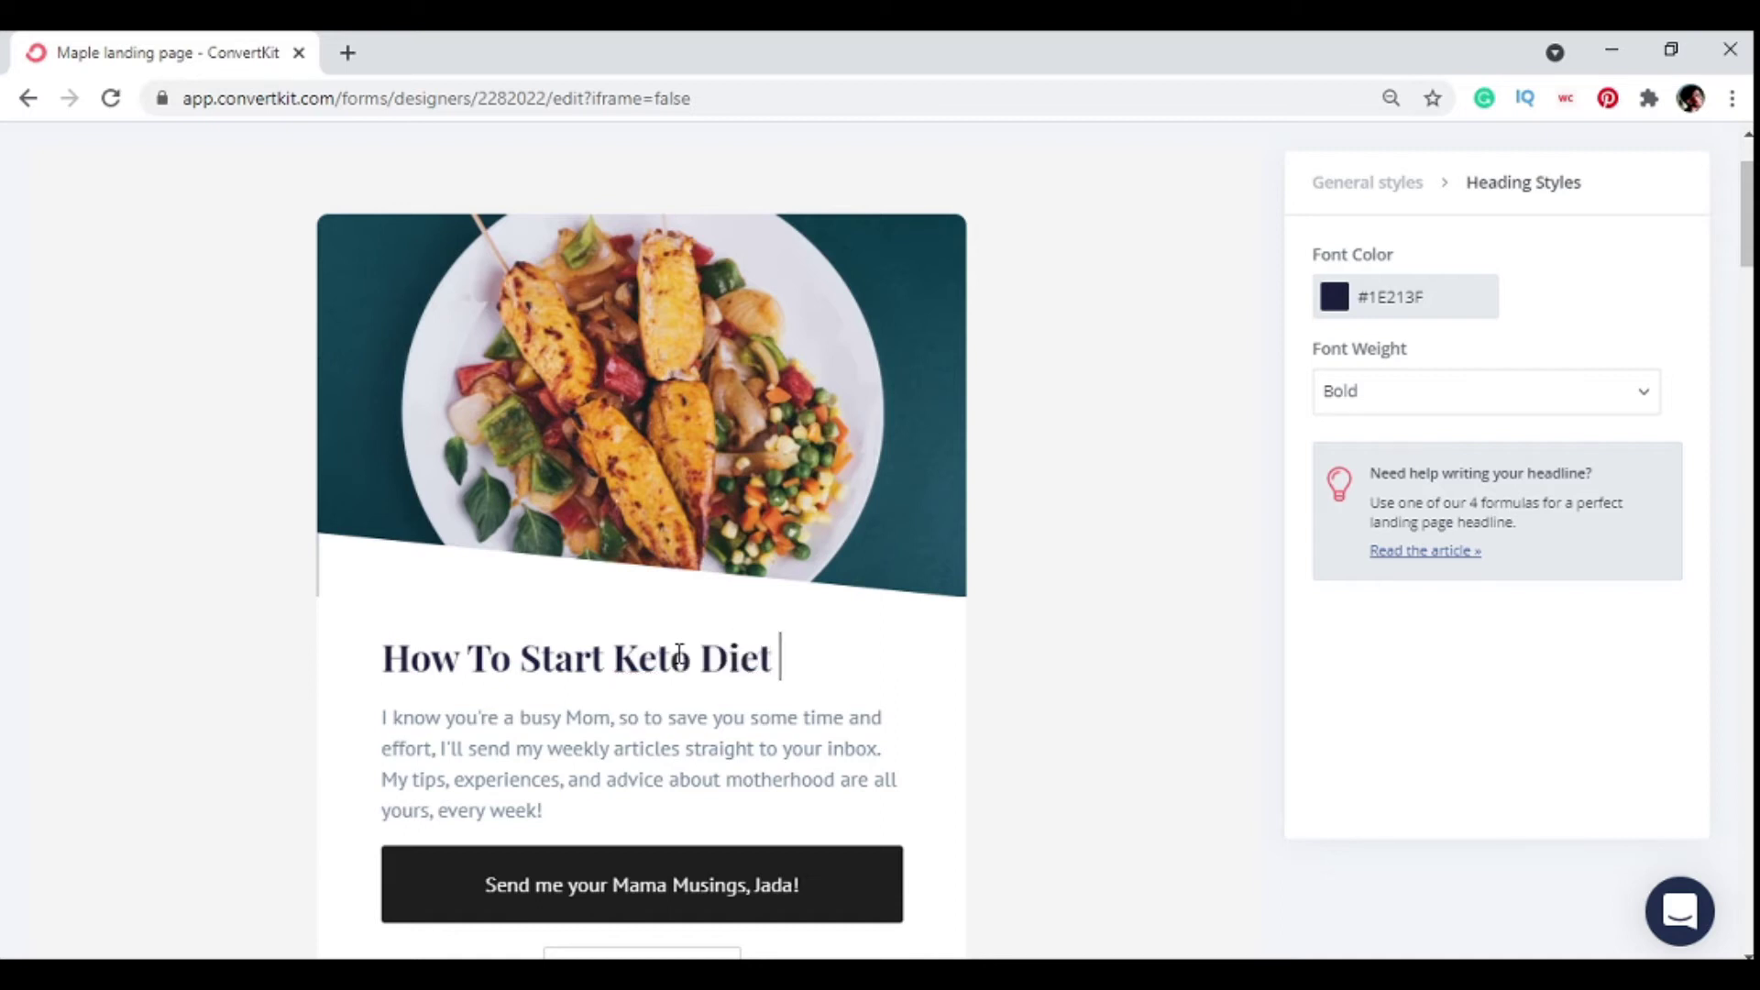
pyautogui.write(' With ')
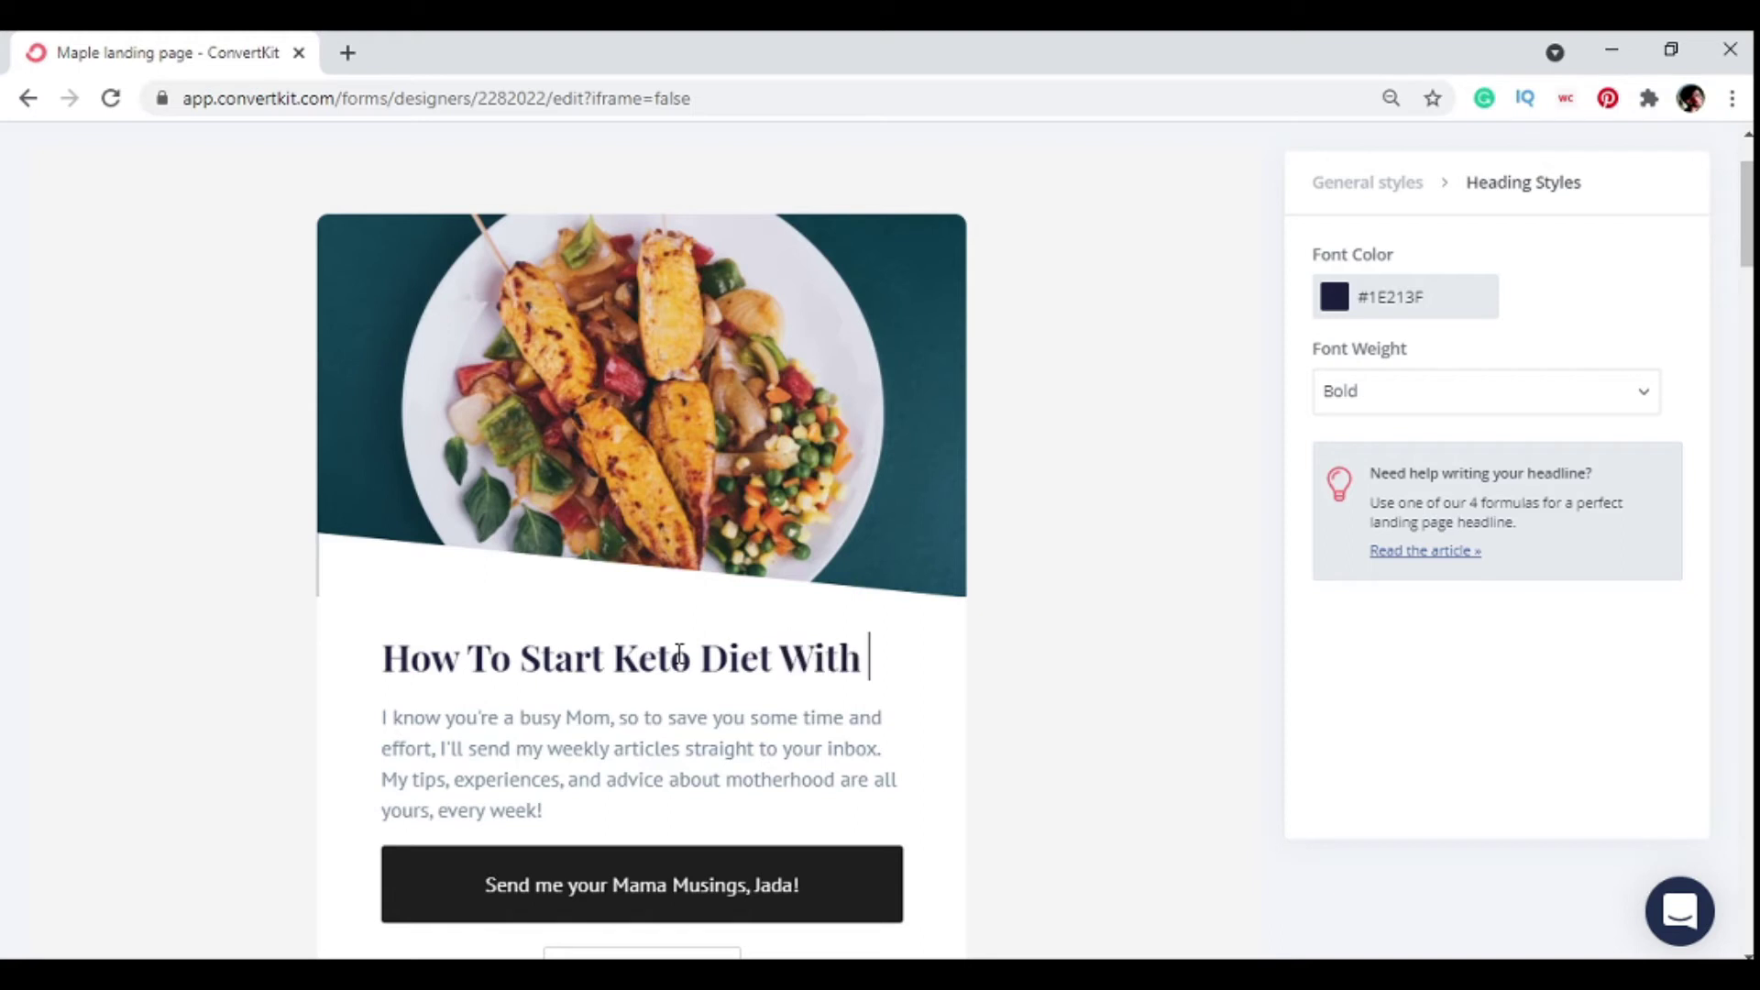
pyautogui.write('Meal')
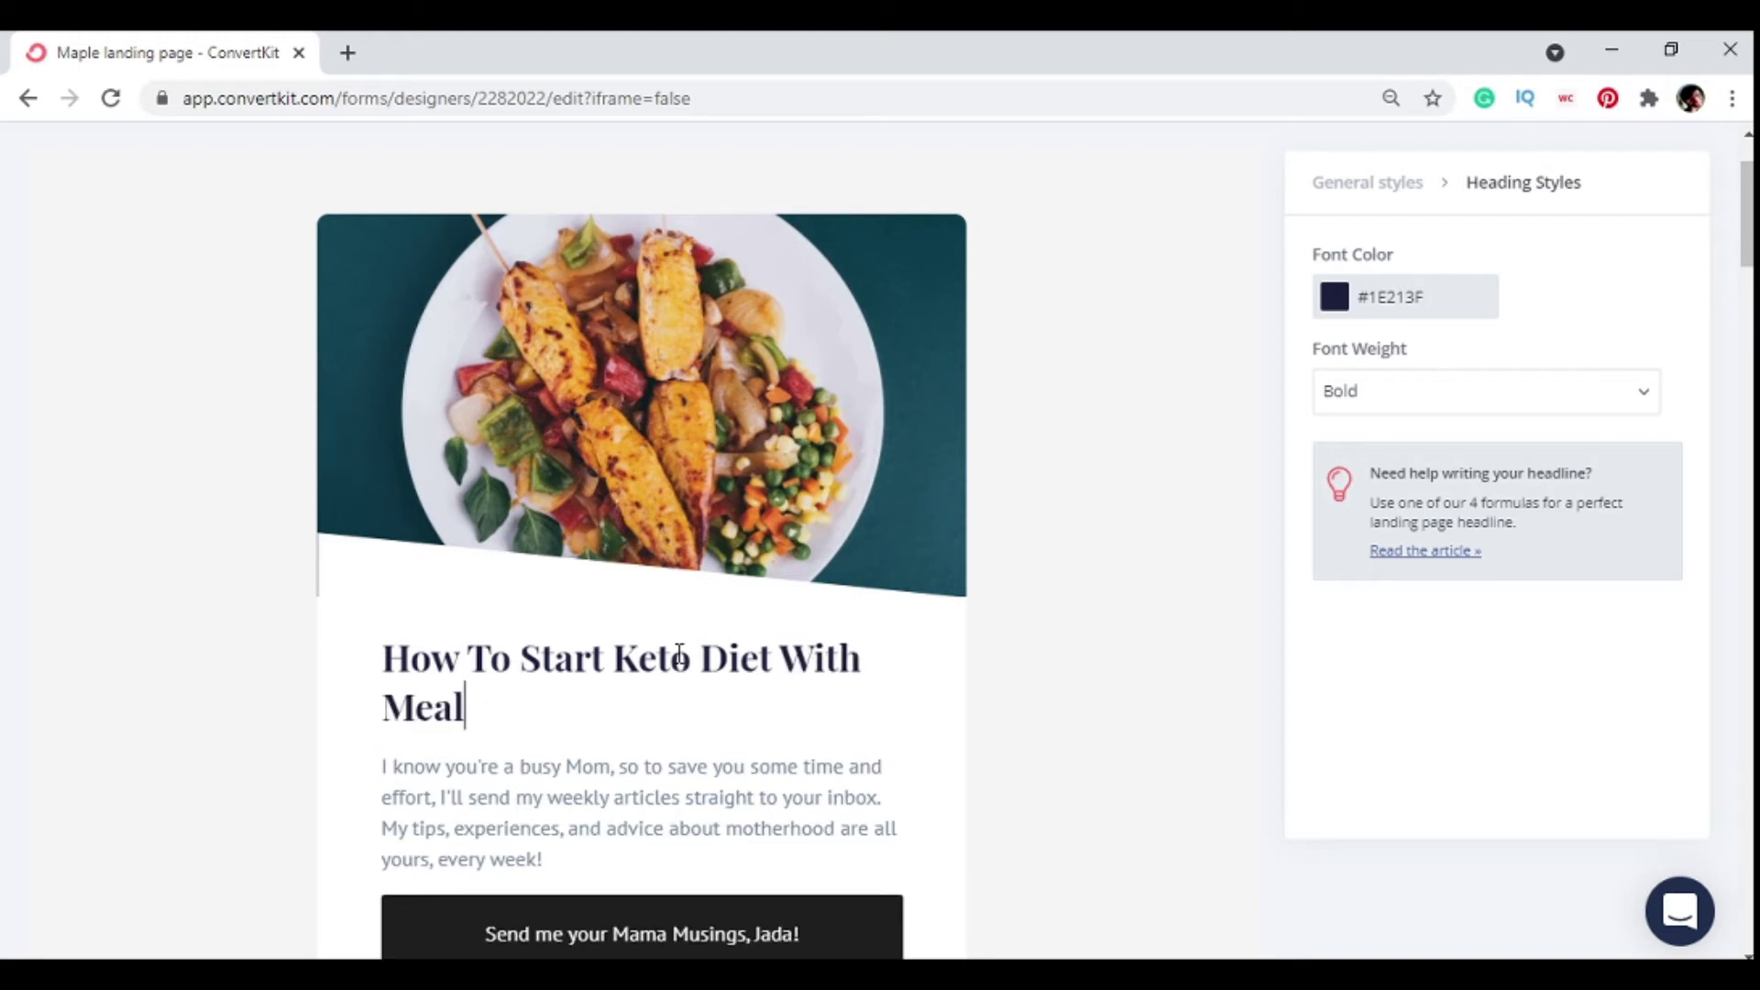
pyautogui.write(' Plan!')
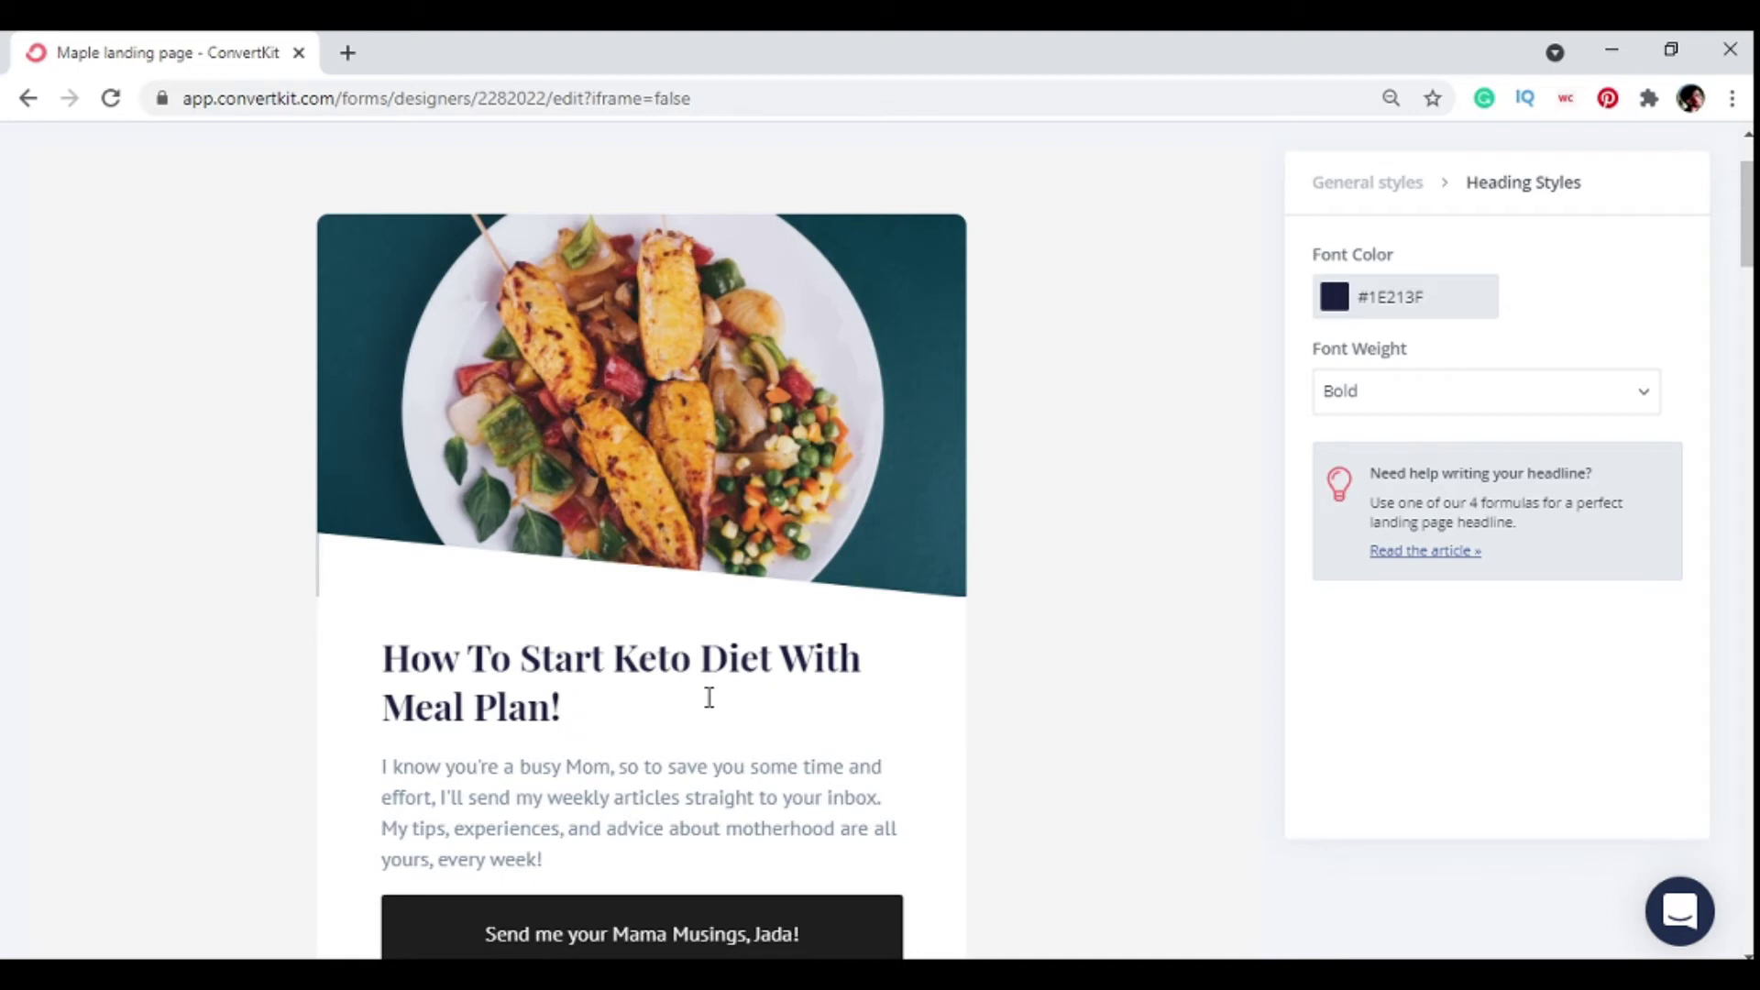
# - Replace the paragraph under the heading with a "Discover how" line saying a named person "started keto diet without a meal plan"
pyautogui.scroll(-3, 711, 688)
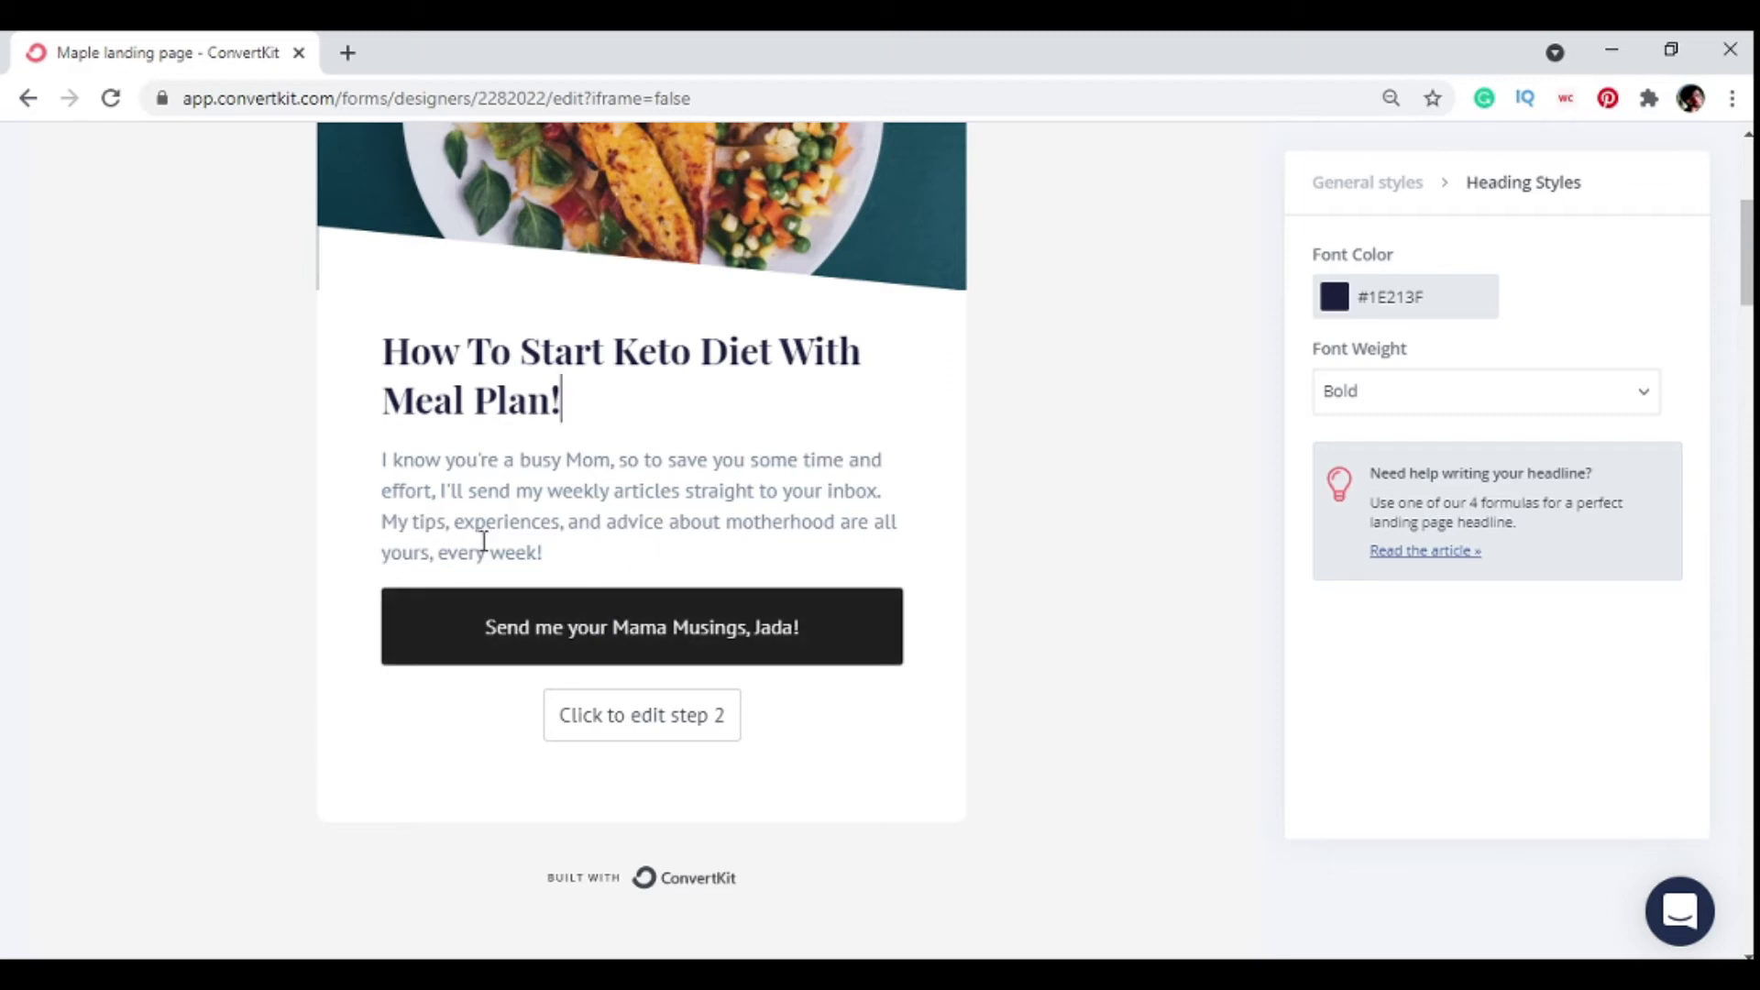
pyautogui.moveTo(552, 541); pyautogui.dragTo(383, 455)
pyautogui.press('BackSpace')
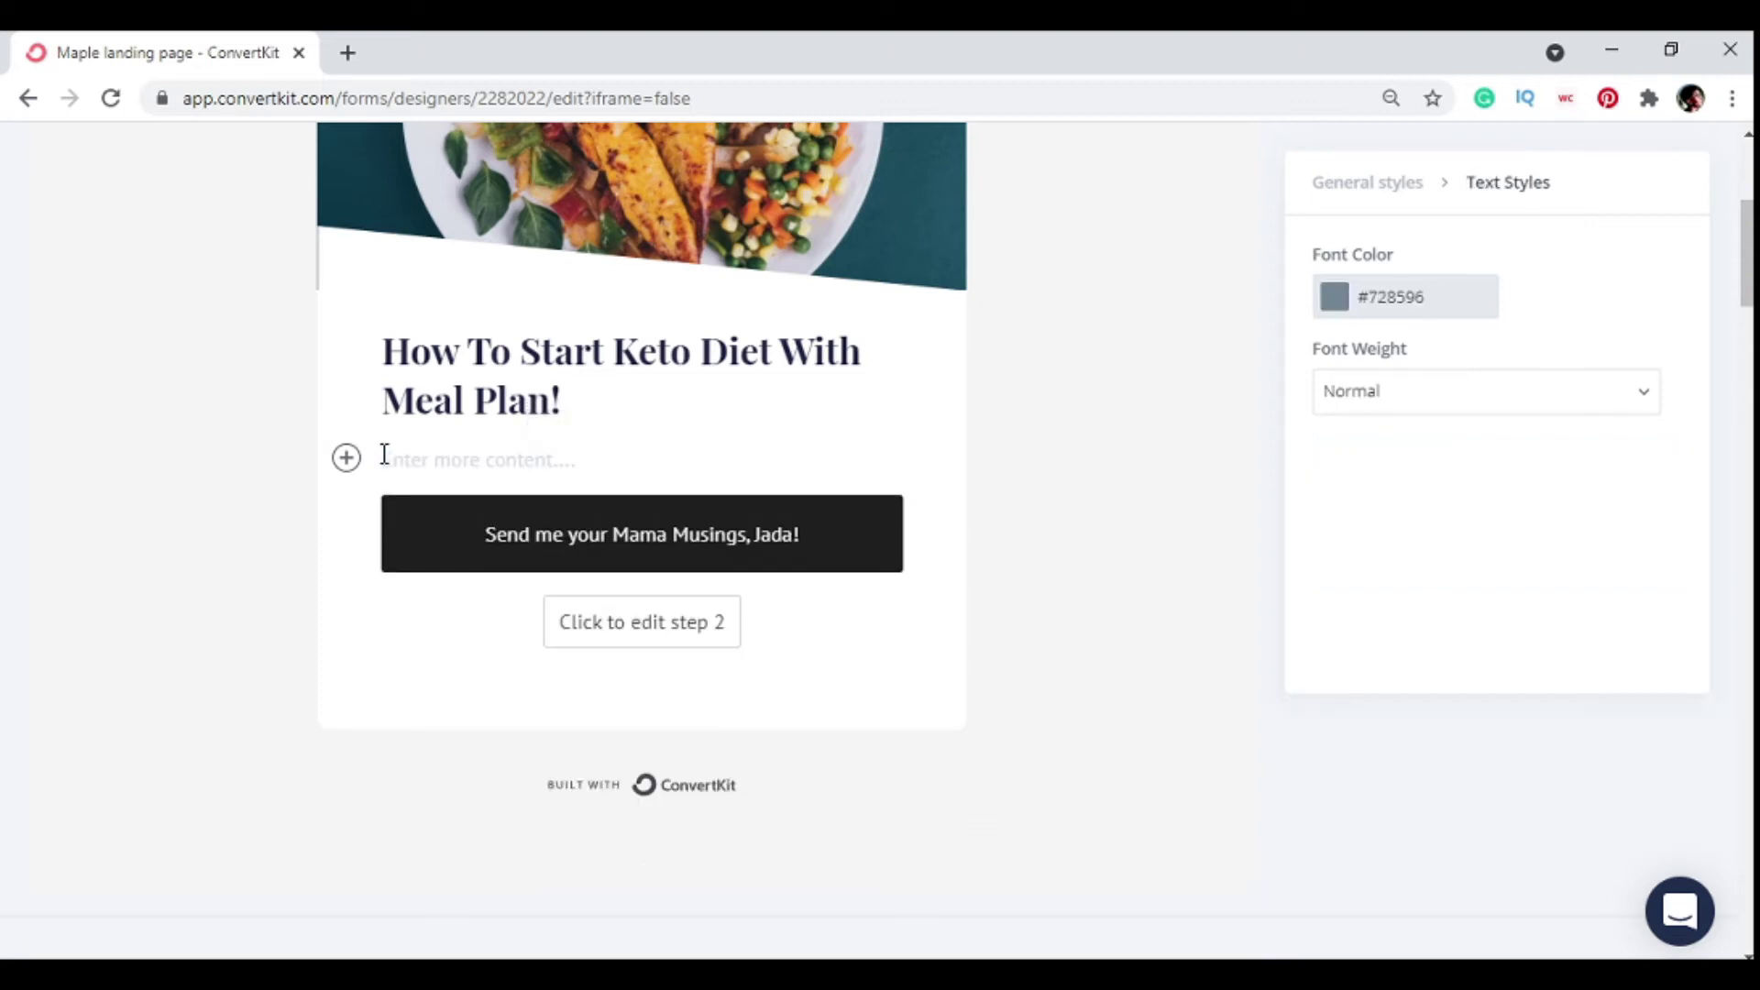
pyautogui.write('Discov')
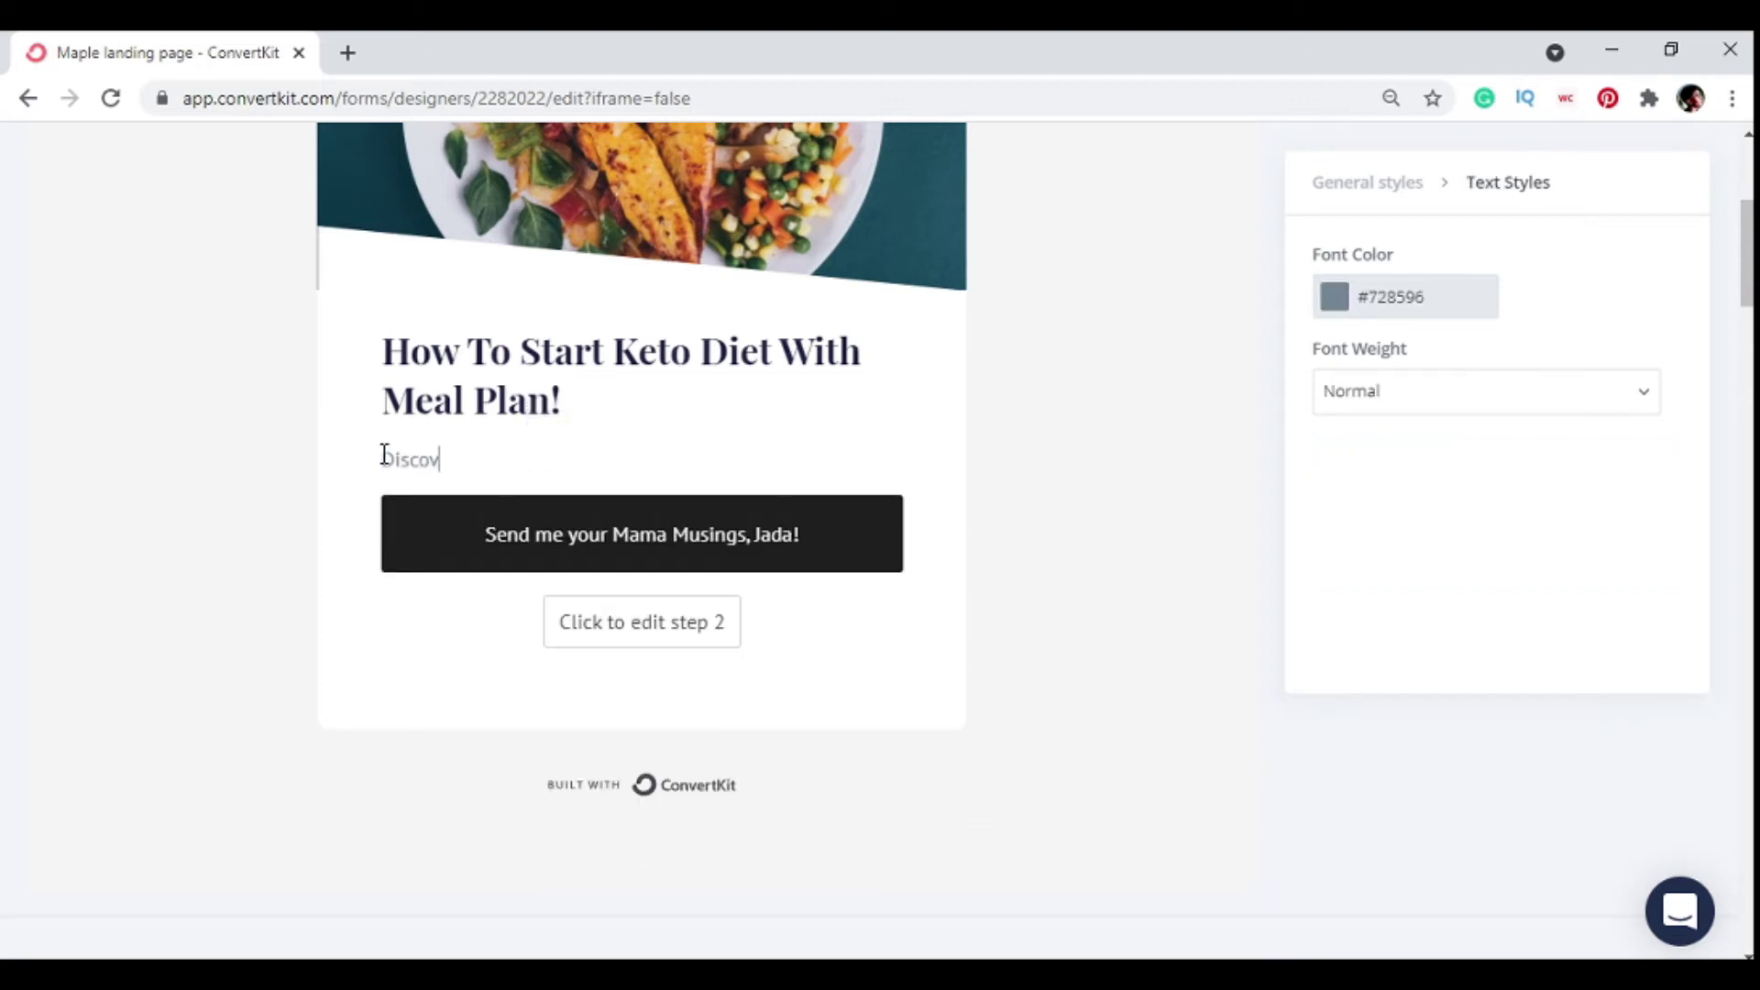
pyautogui.write('er how Jane, started ')
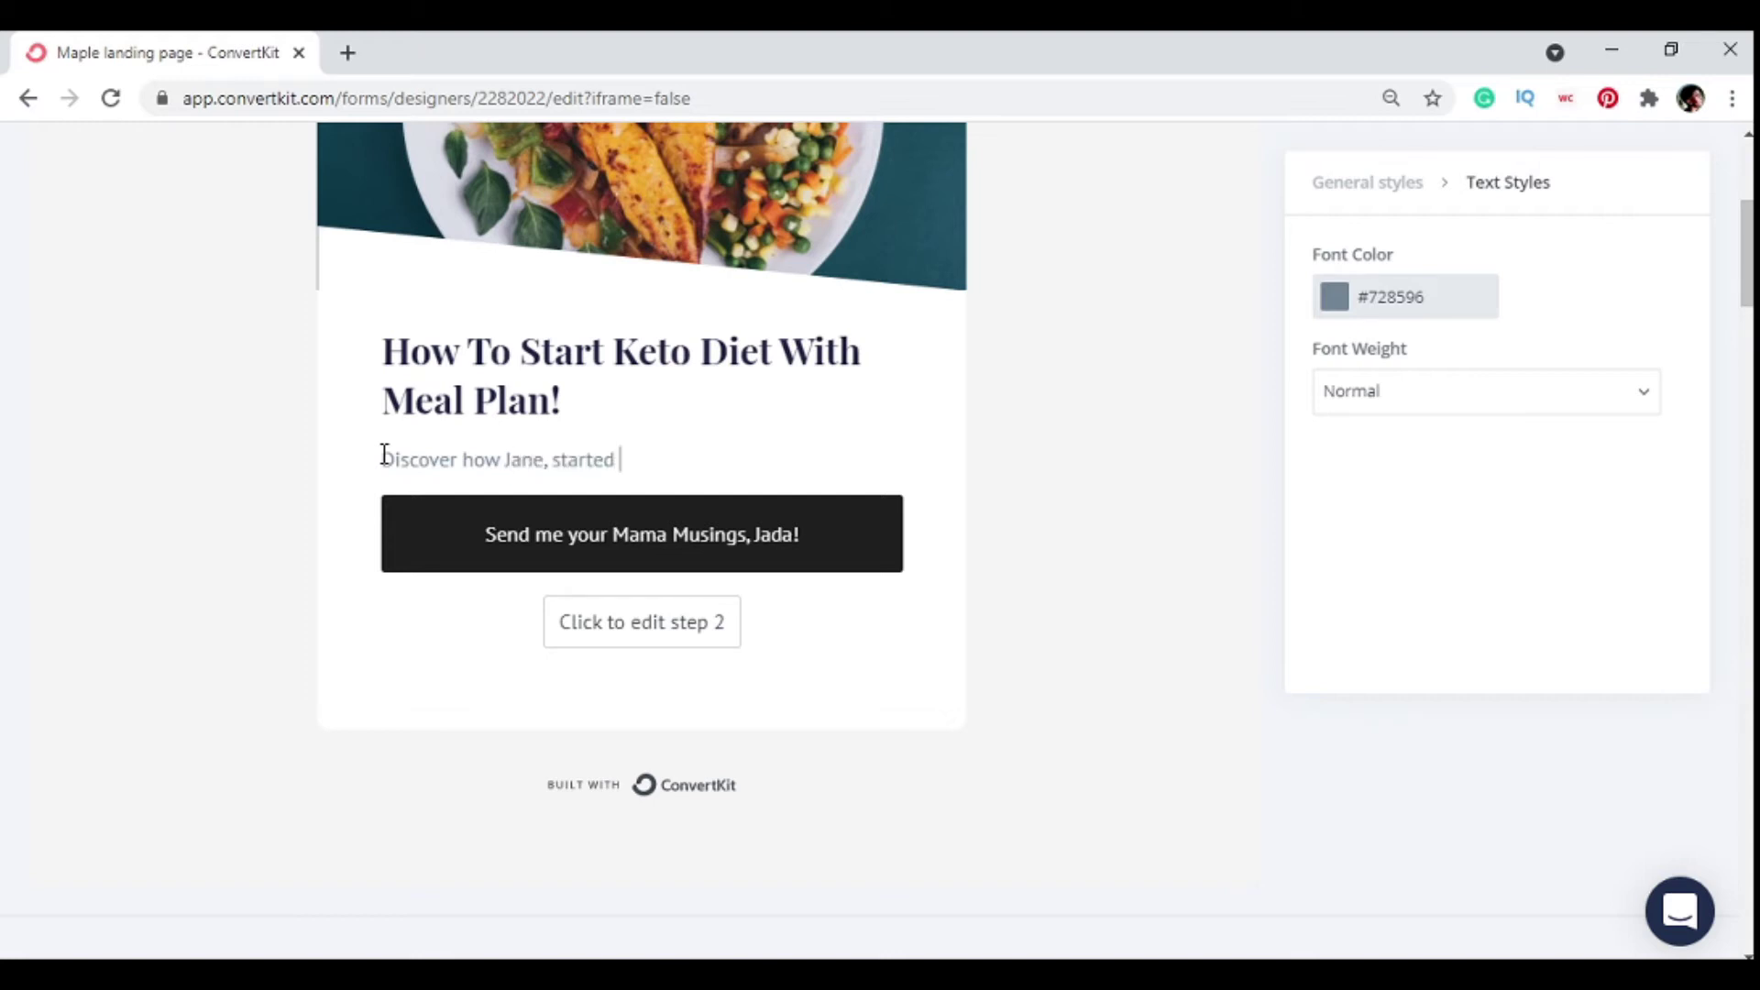
pyautogui.write('keto diet withou')
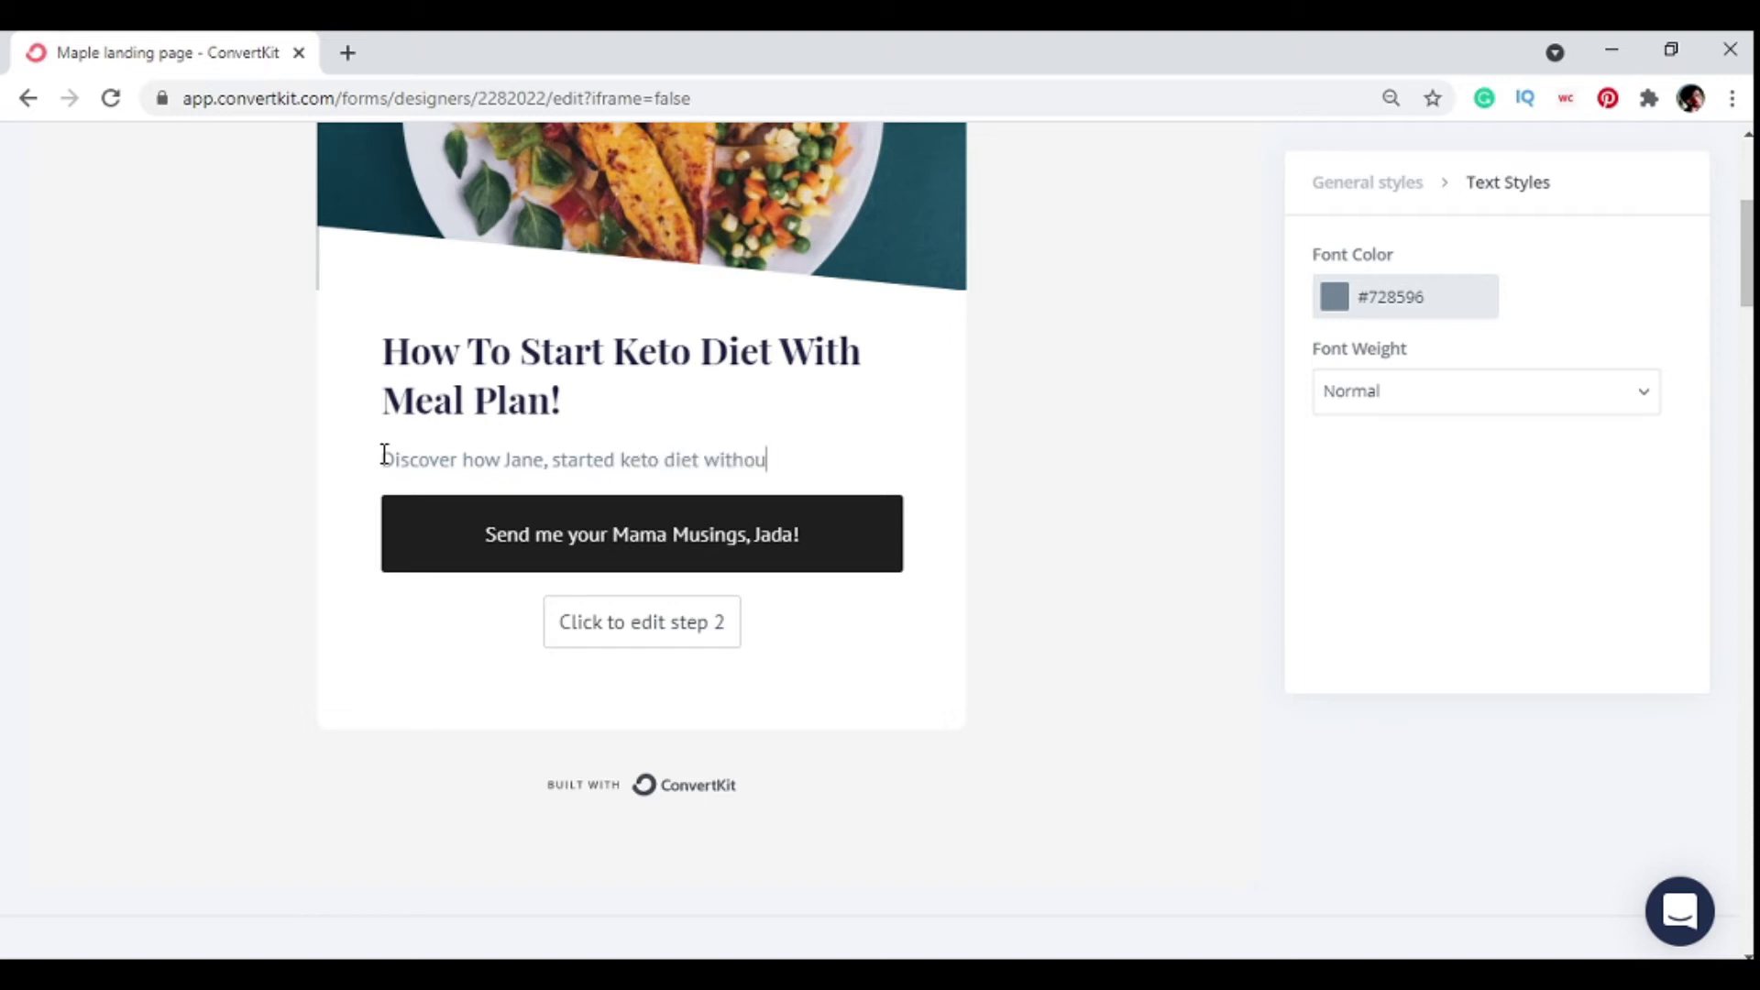
pyautogui.write('t a meal plan')
# - Insert the word "strategic" before "meal plan" in the paragraph and end the sentence with an exclamation mark
pyautogui.click(799, 465)
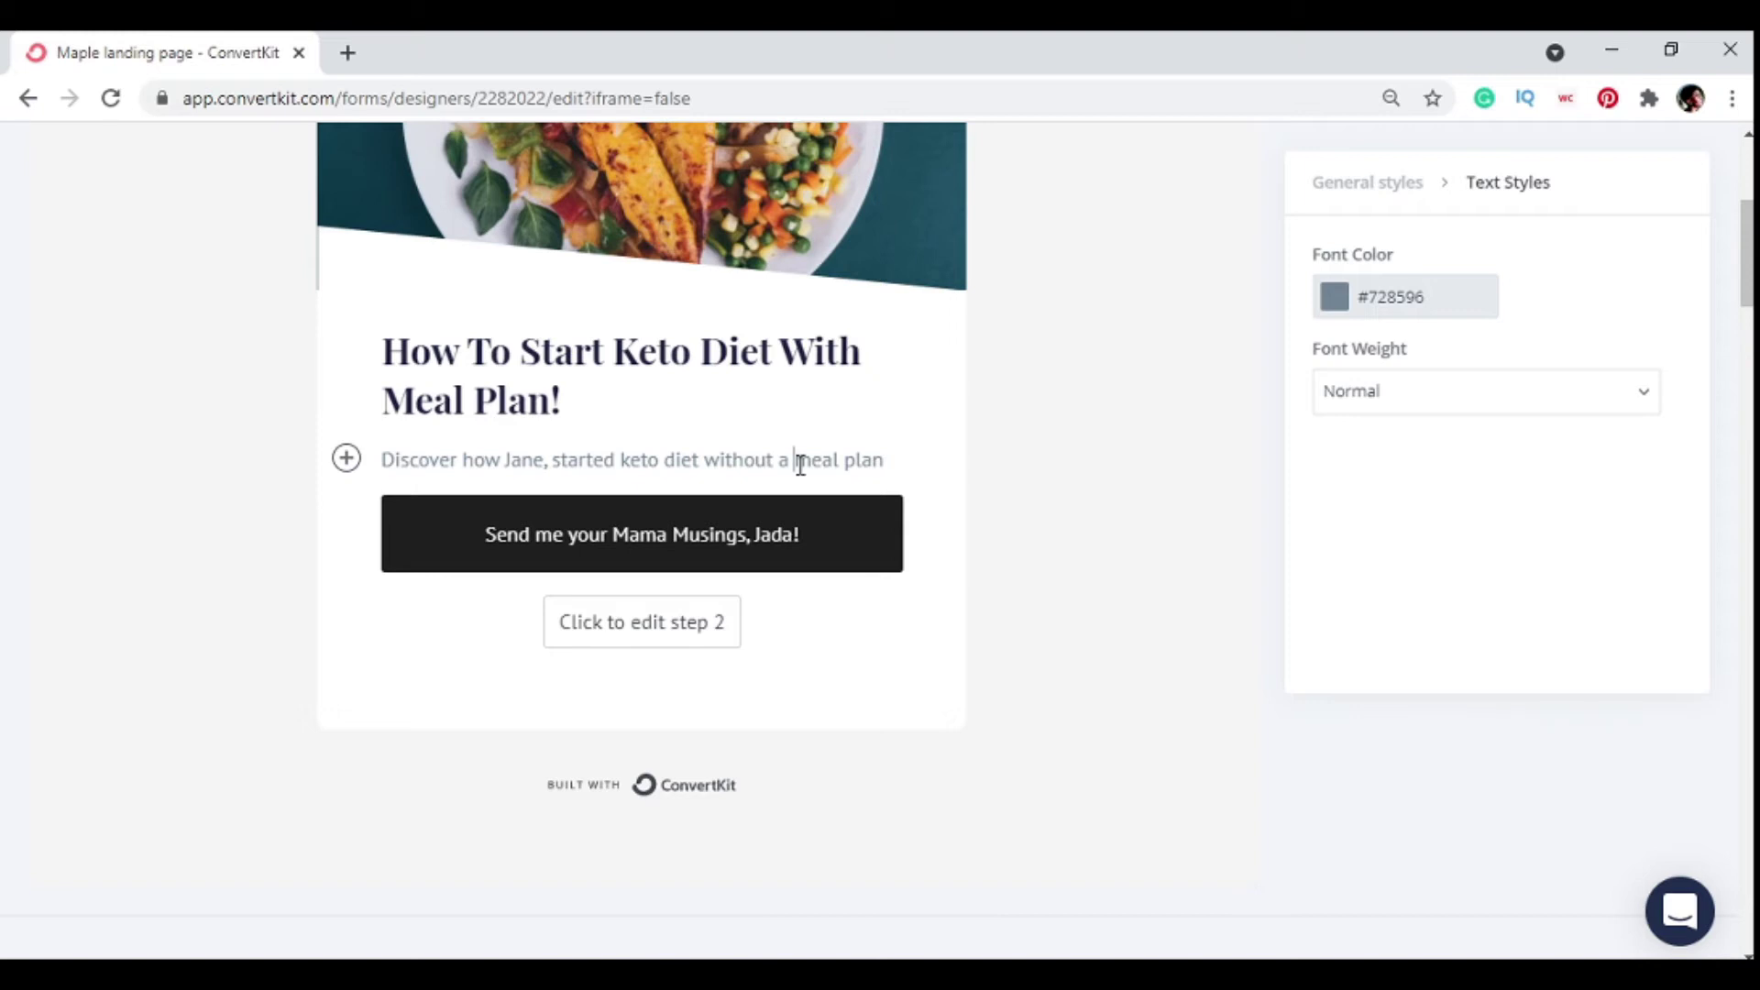
pyautogui.write('start')
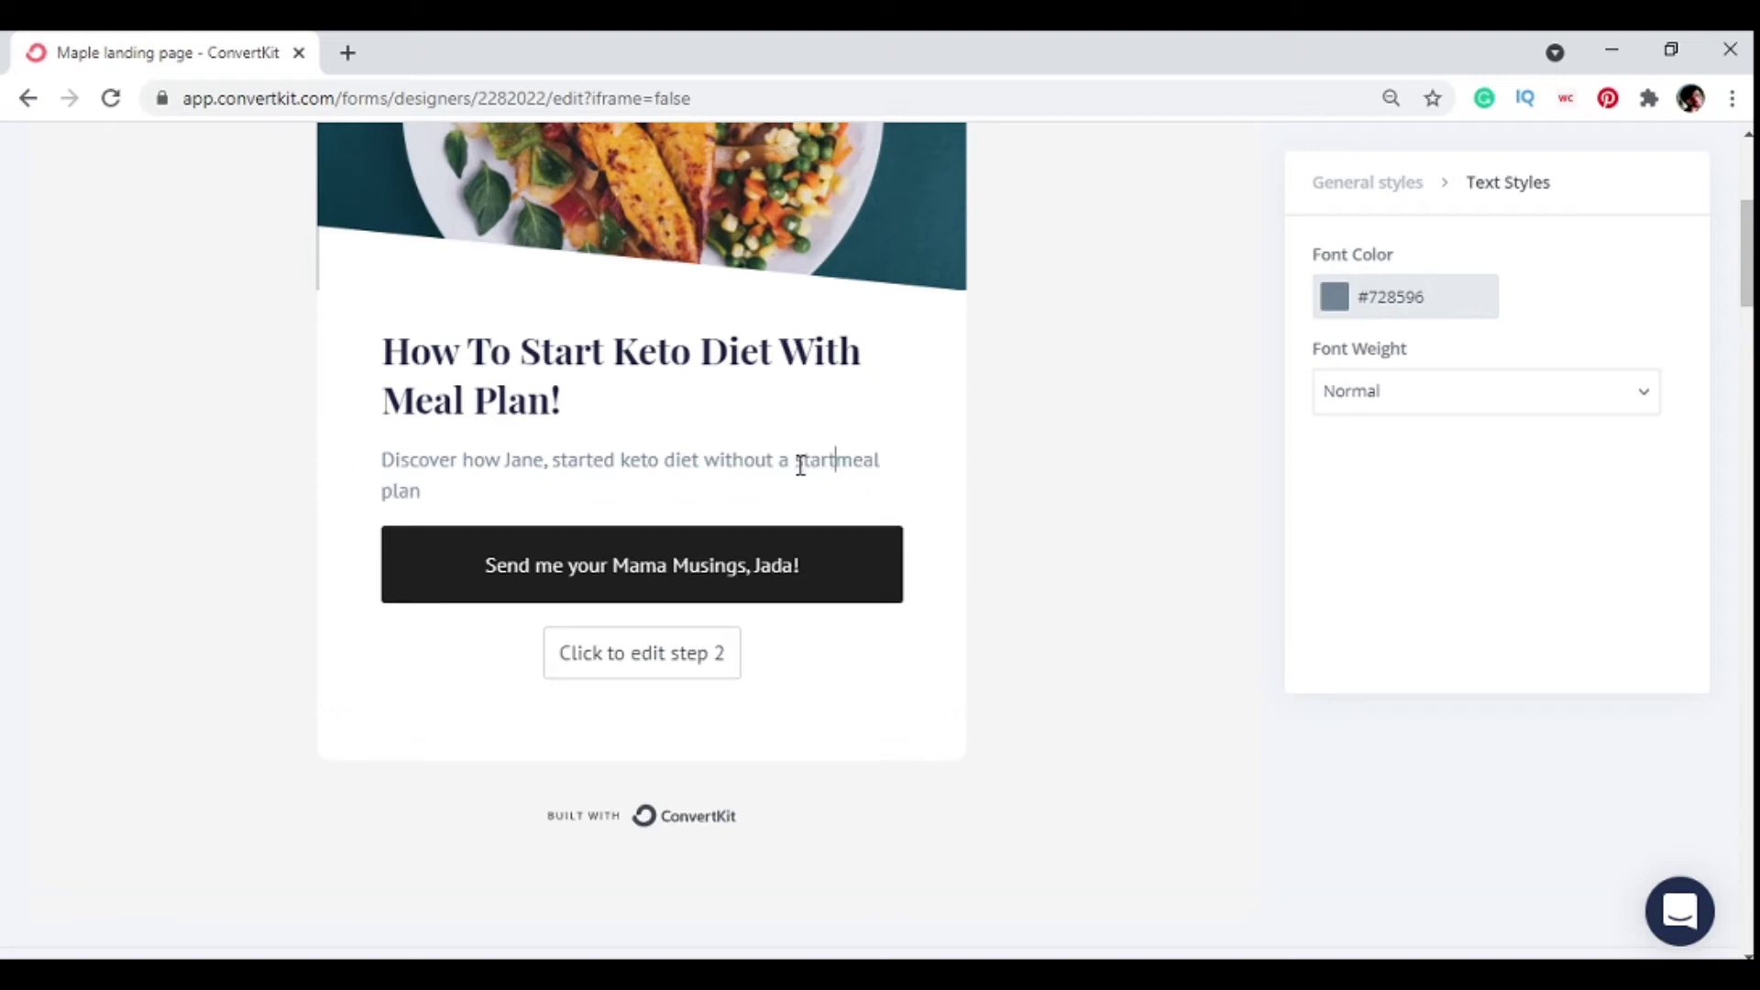
pyautogui.press('BackSpace')
pyautogui.press('BackSpace')
pyautogui.press('BackSpace')
pyautogui.press('BackSpace')
pyautogui.write('stre')
pyautogui.press('BackSpace')
pyautogui.write('tegic')
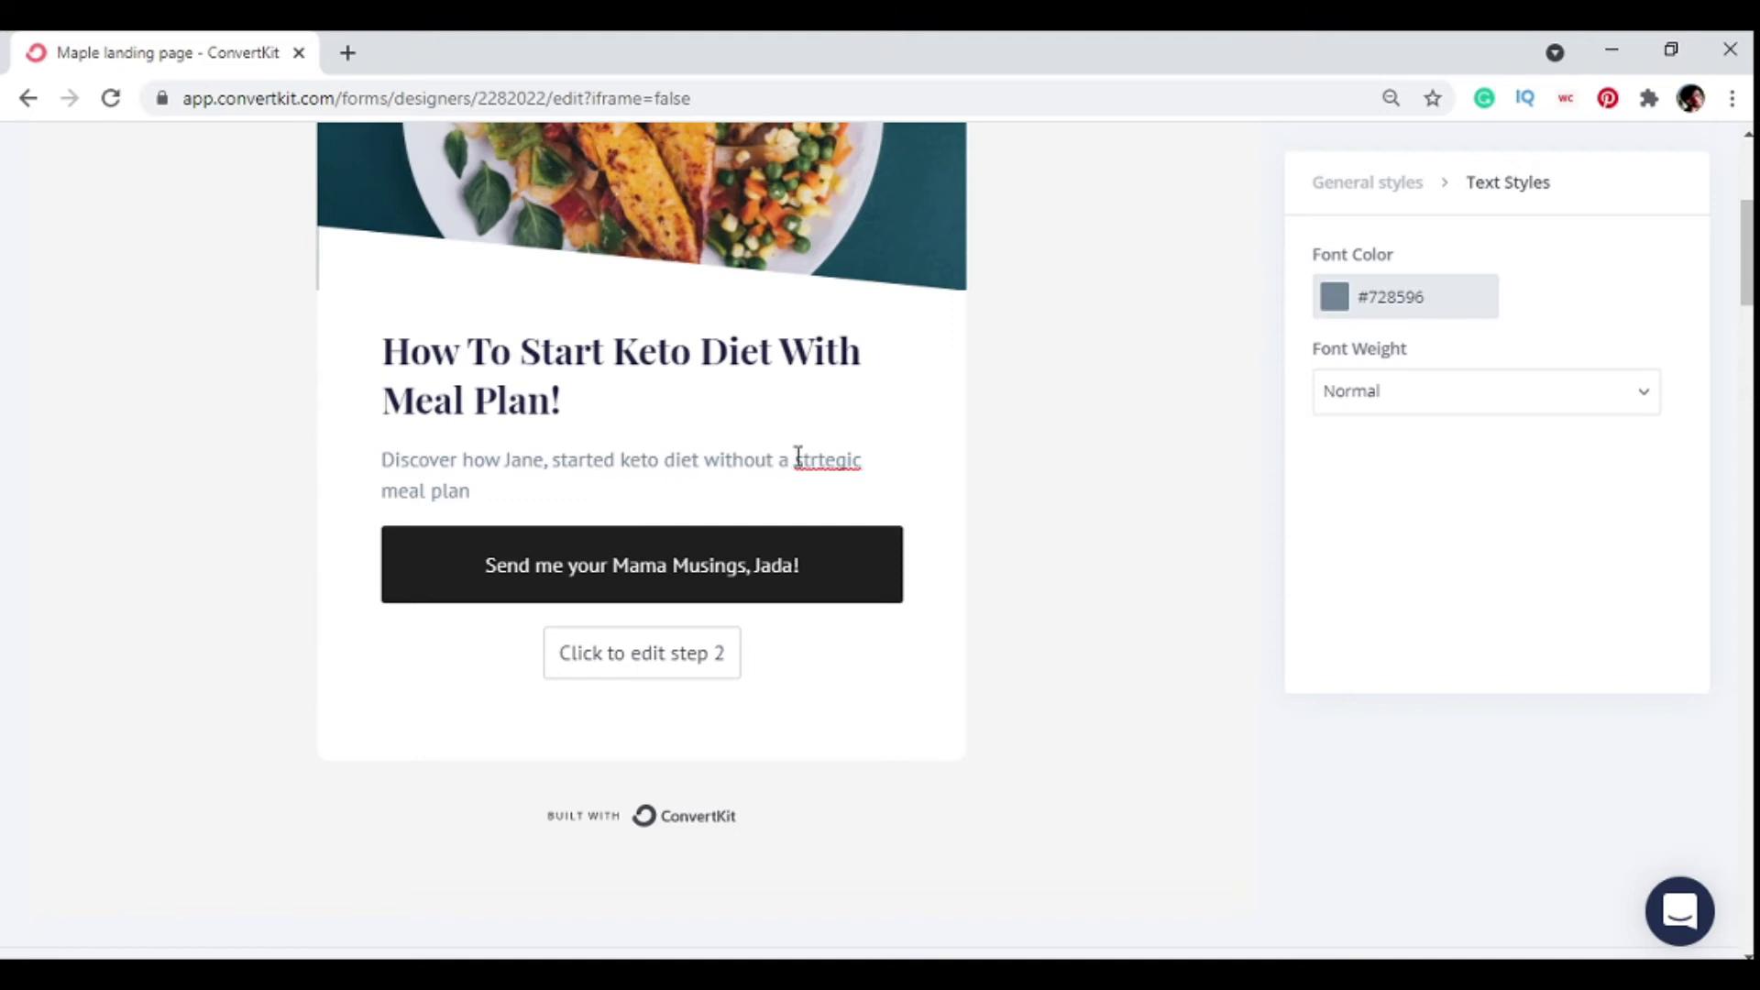
pyautogui.click(818, 461)
pyautogui.write('a')
pyautogui.click(562, 502)
pyautogui.write('!')
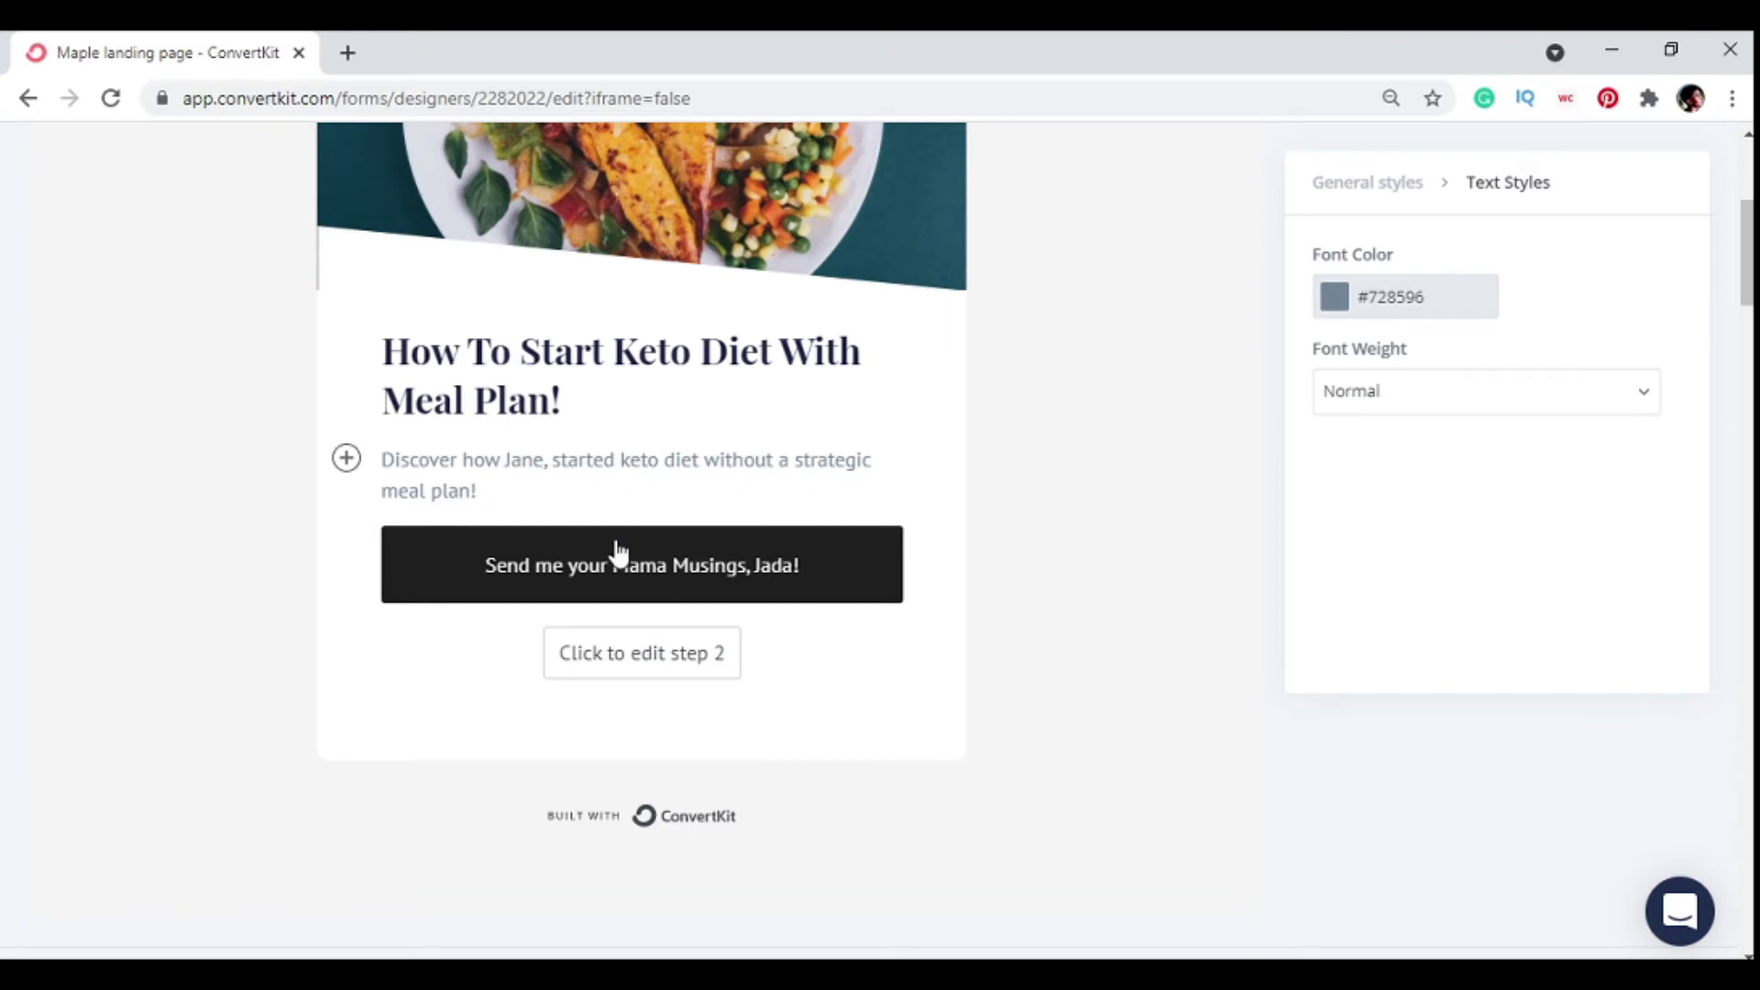
# - Change the black button's label to "FIND MORE NOW"
pyautogui.click(614, 576)
pyautogui.hotkey('ctrl', 'a')
pyautogui.press('BackSpace')
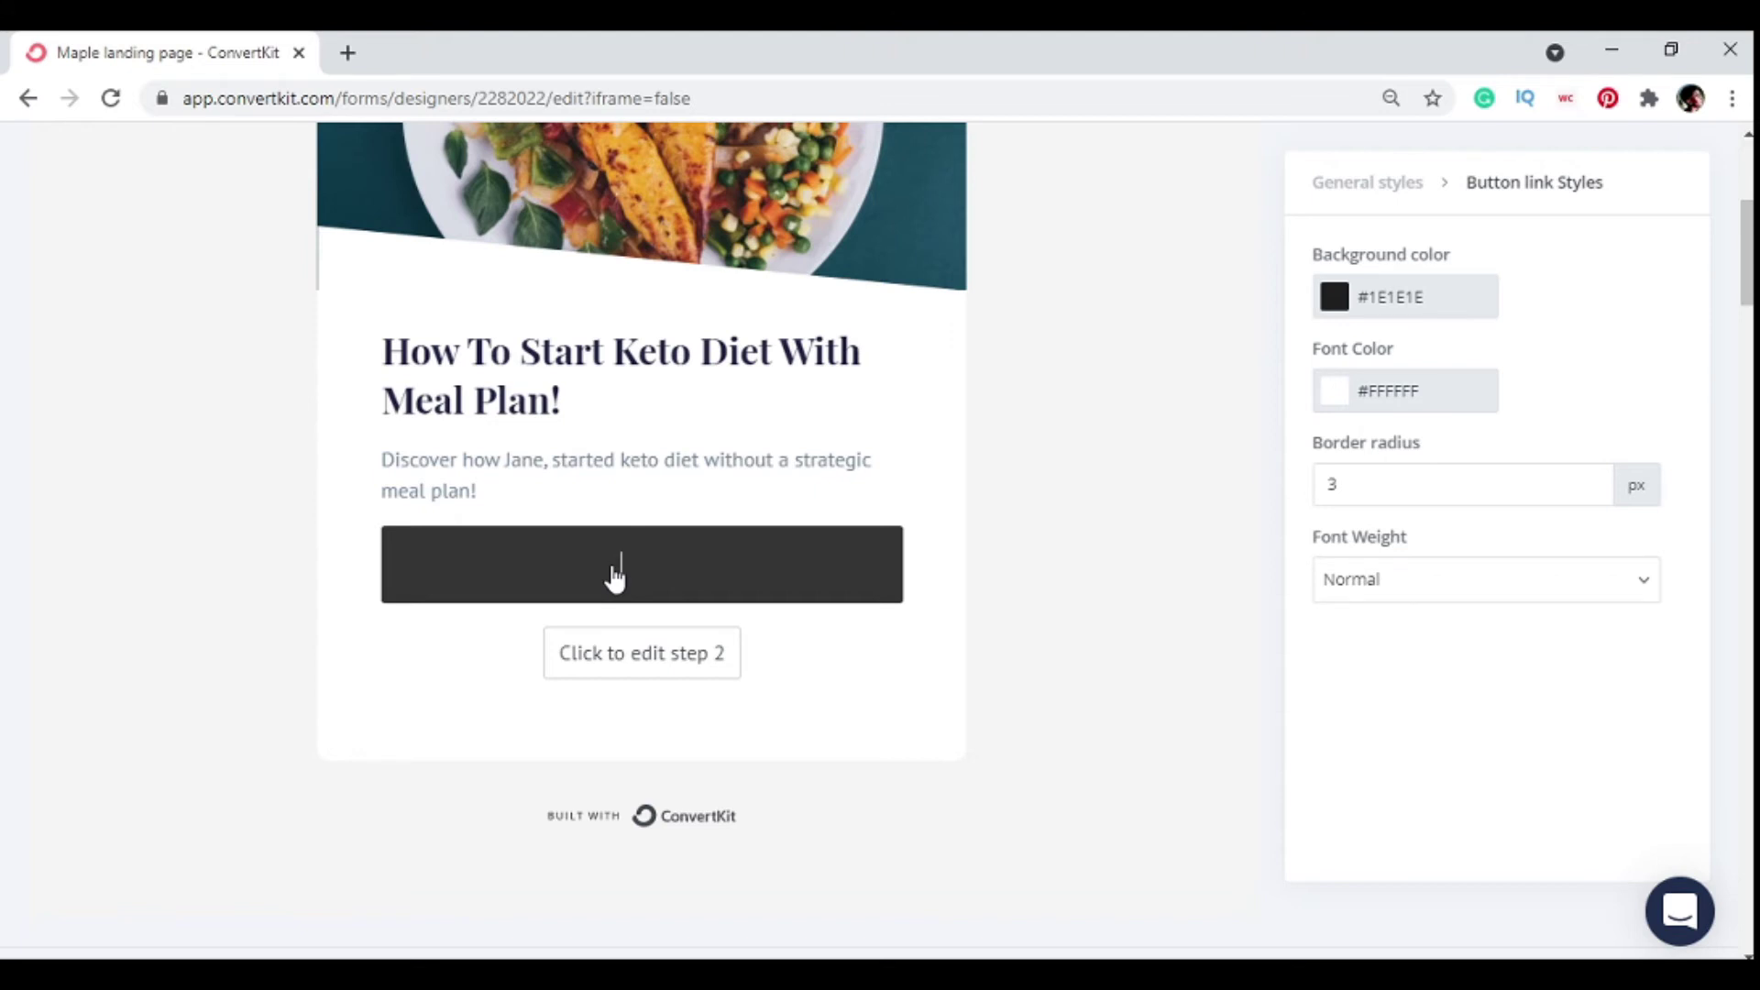
pyautogui.write('FIND MORE NOW')
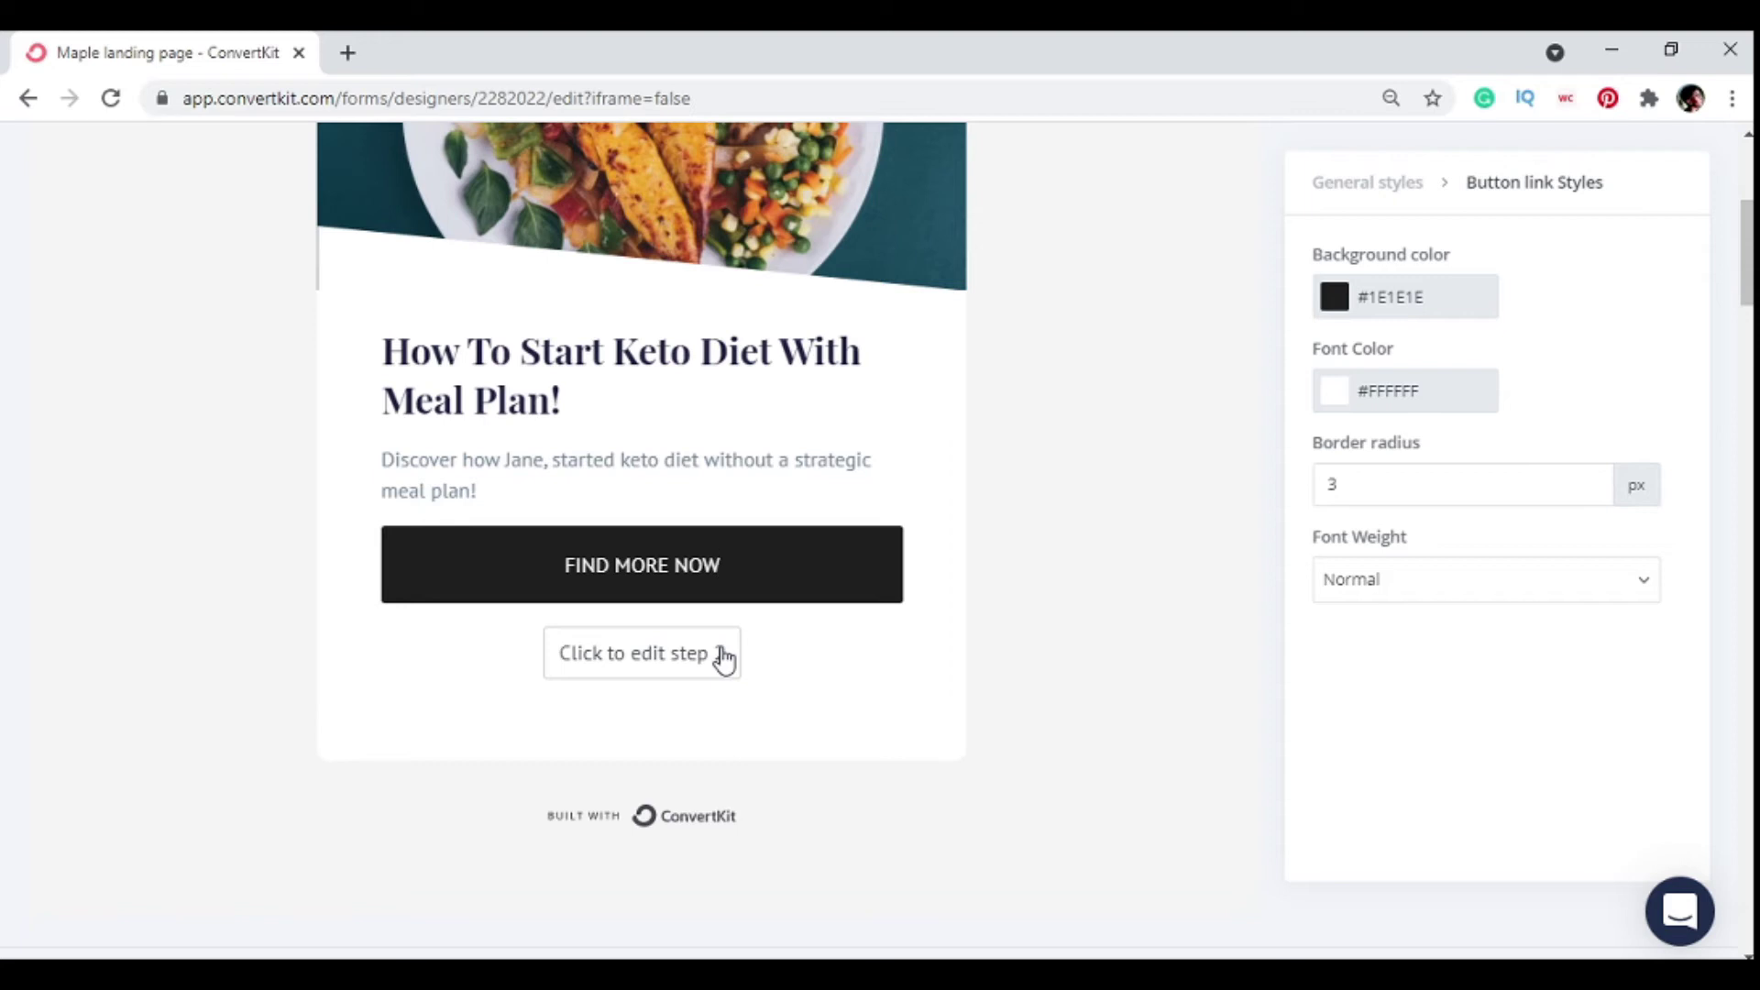
# - Replace step 2's paragraph with "You are almost there, just enter your email for the best strategy to start keto without a meal plan."
pyautogui.scroll(3, 722, 656)
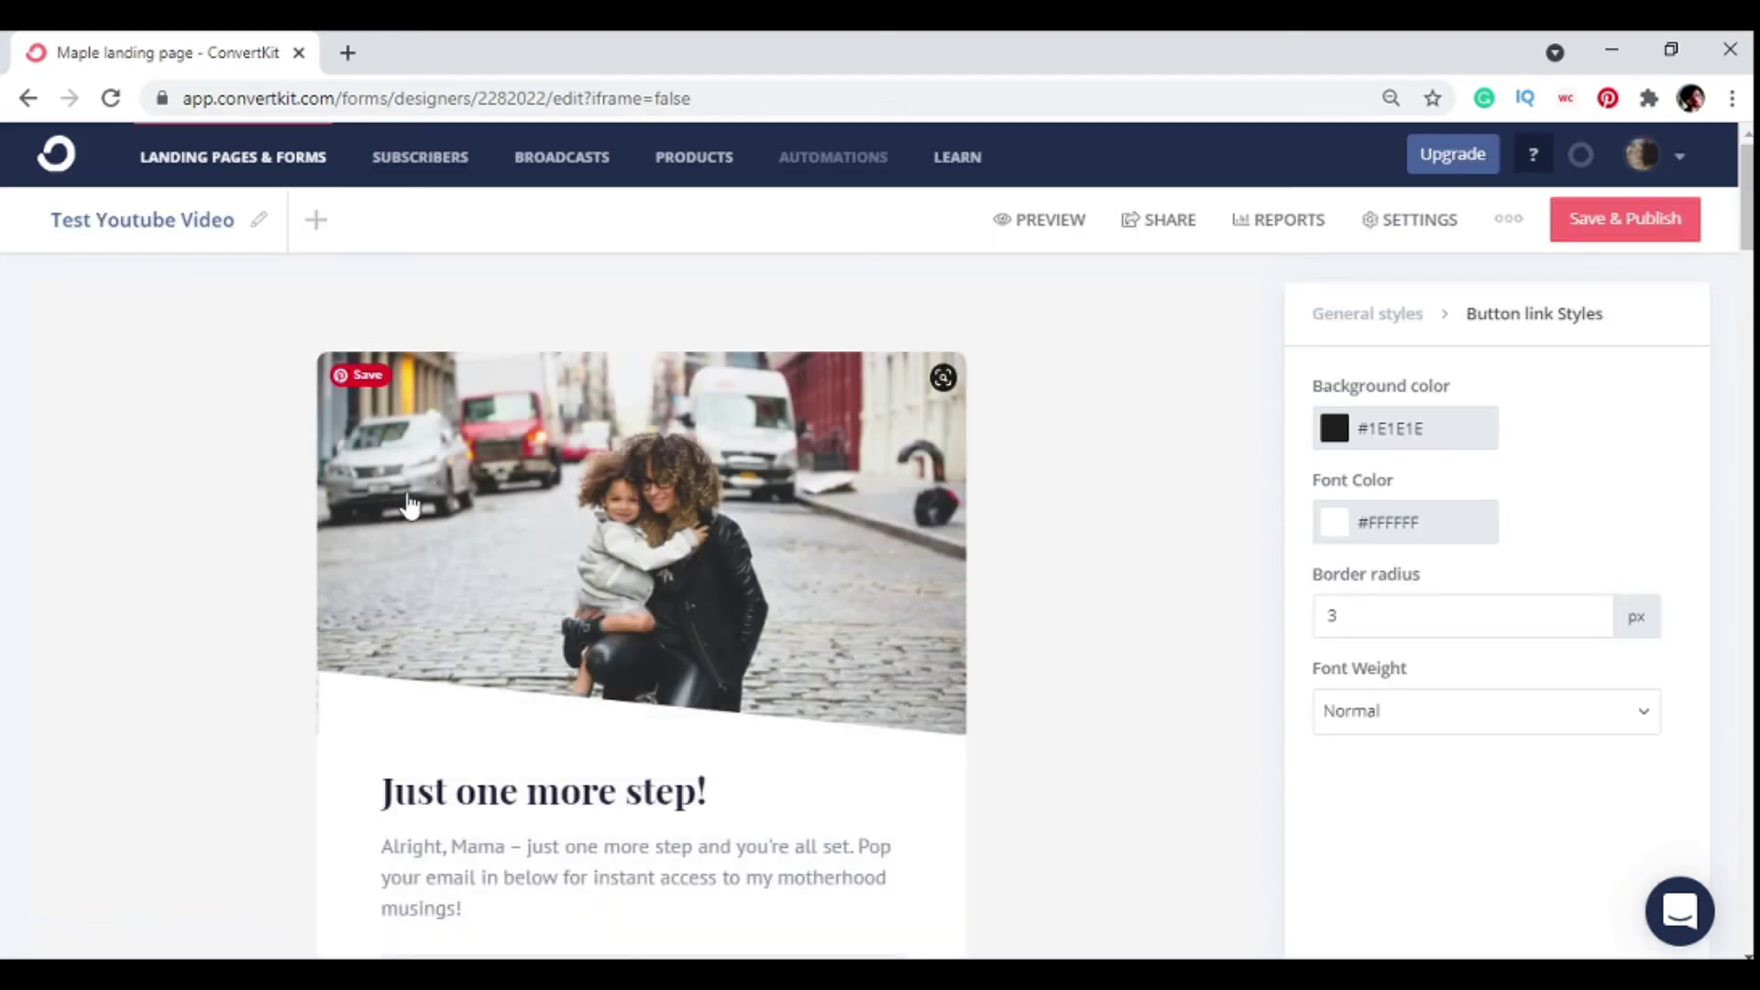
pyautogui.scroll(-3, 410, 505)
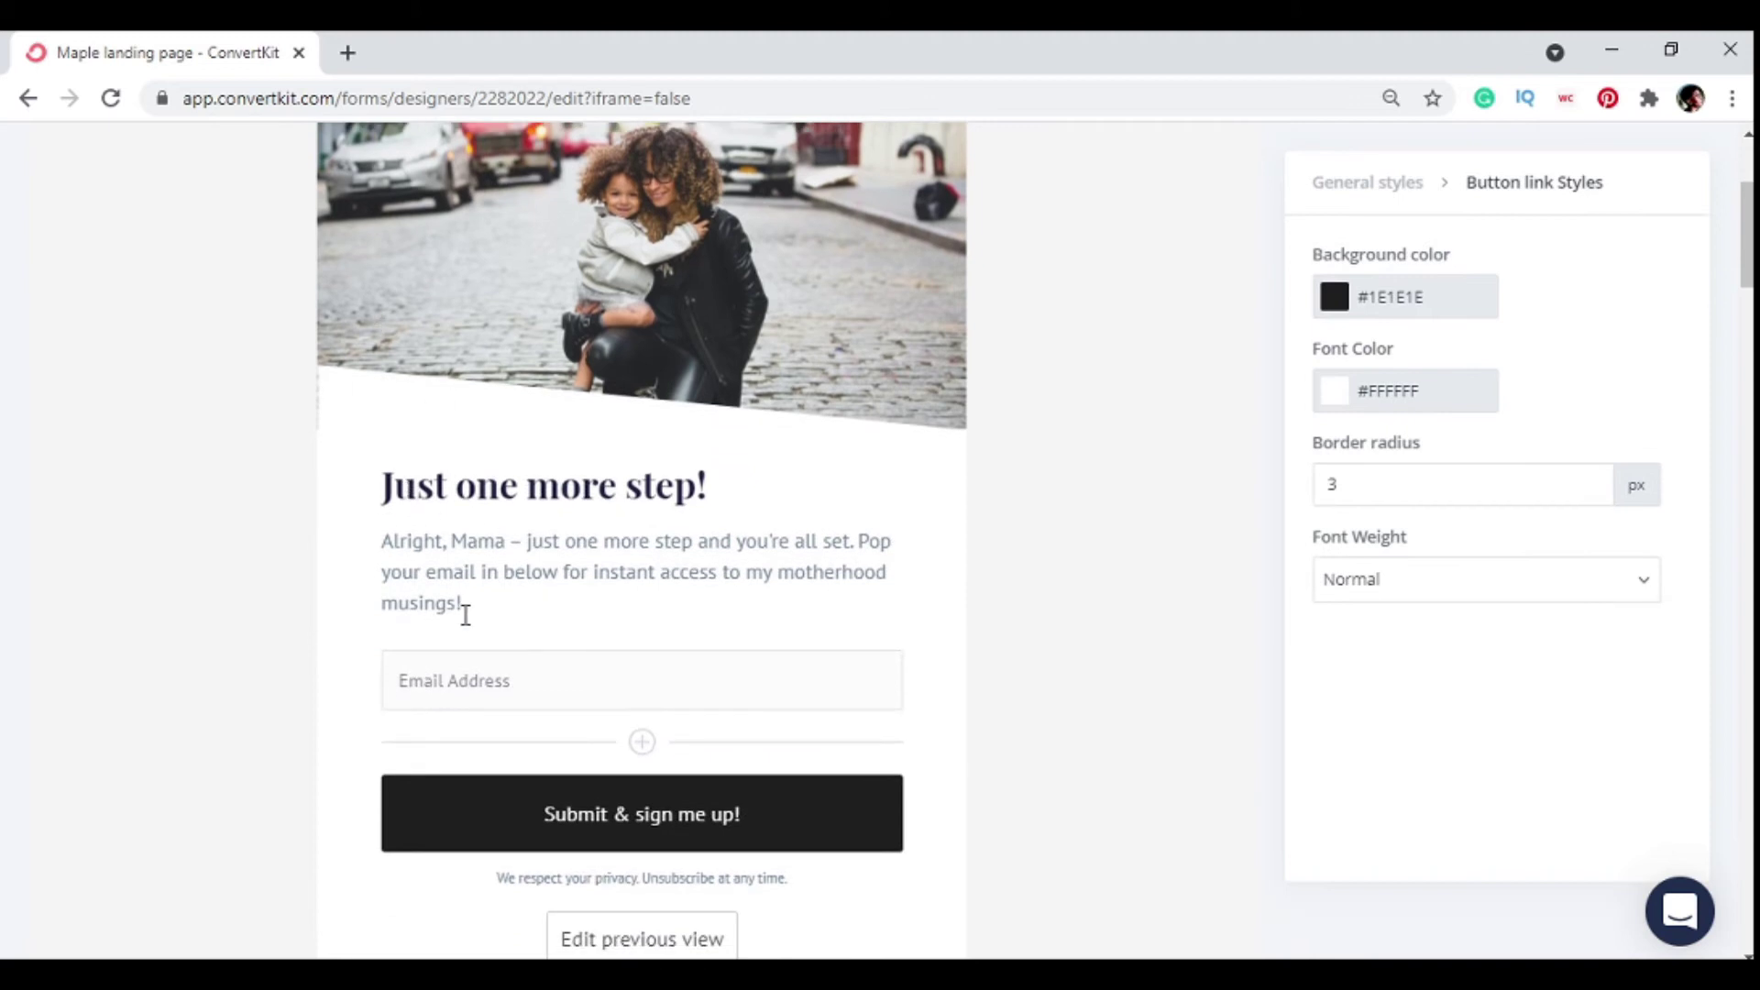
pyautogui.moveTo(469, 608); pyautogui.dragTo(355, 548)
pyautogui.press('BackSpace')
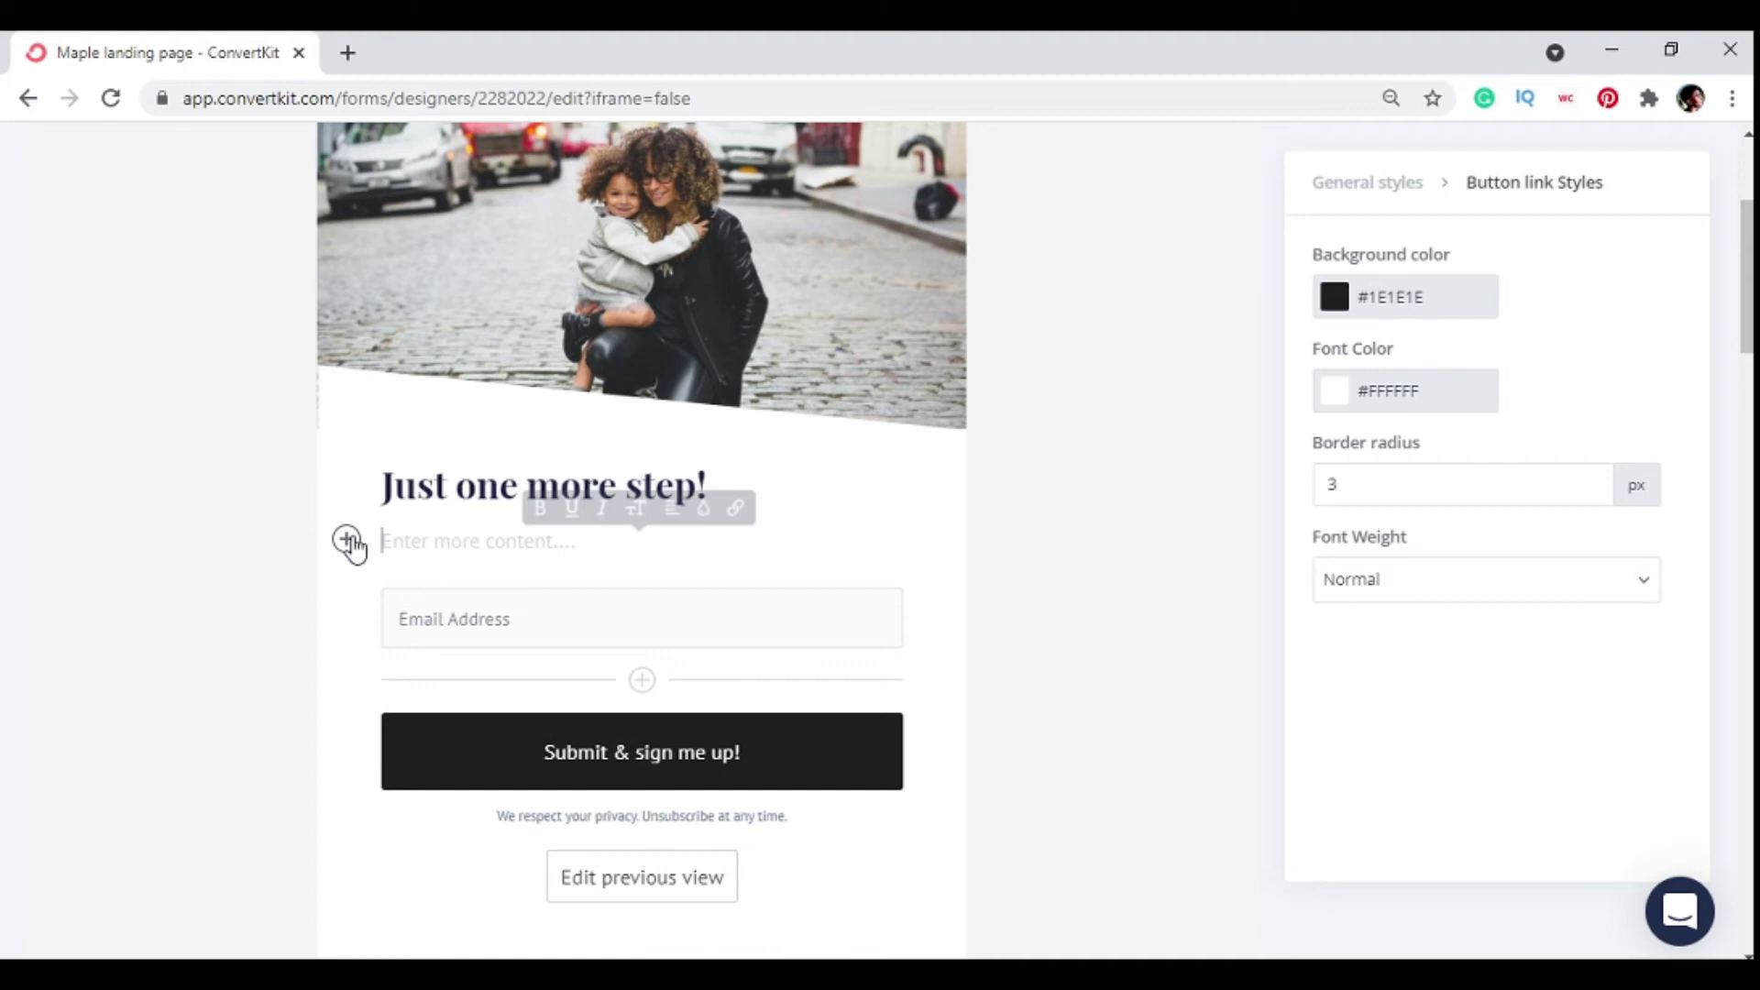
pyautogui.write('Yo')
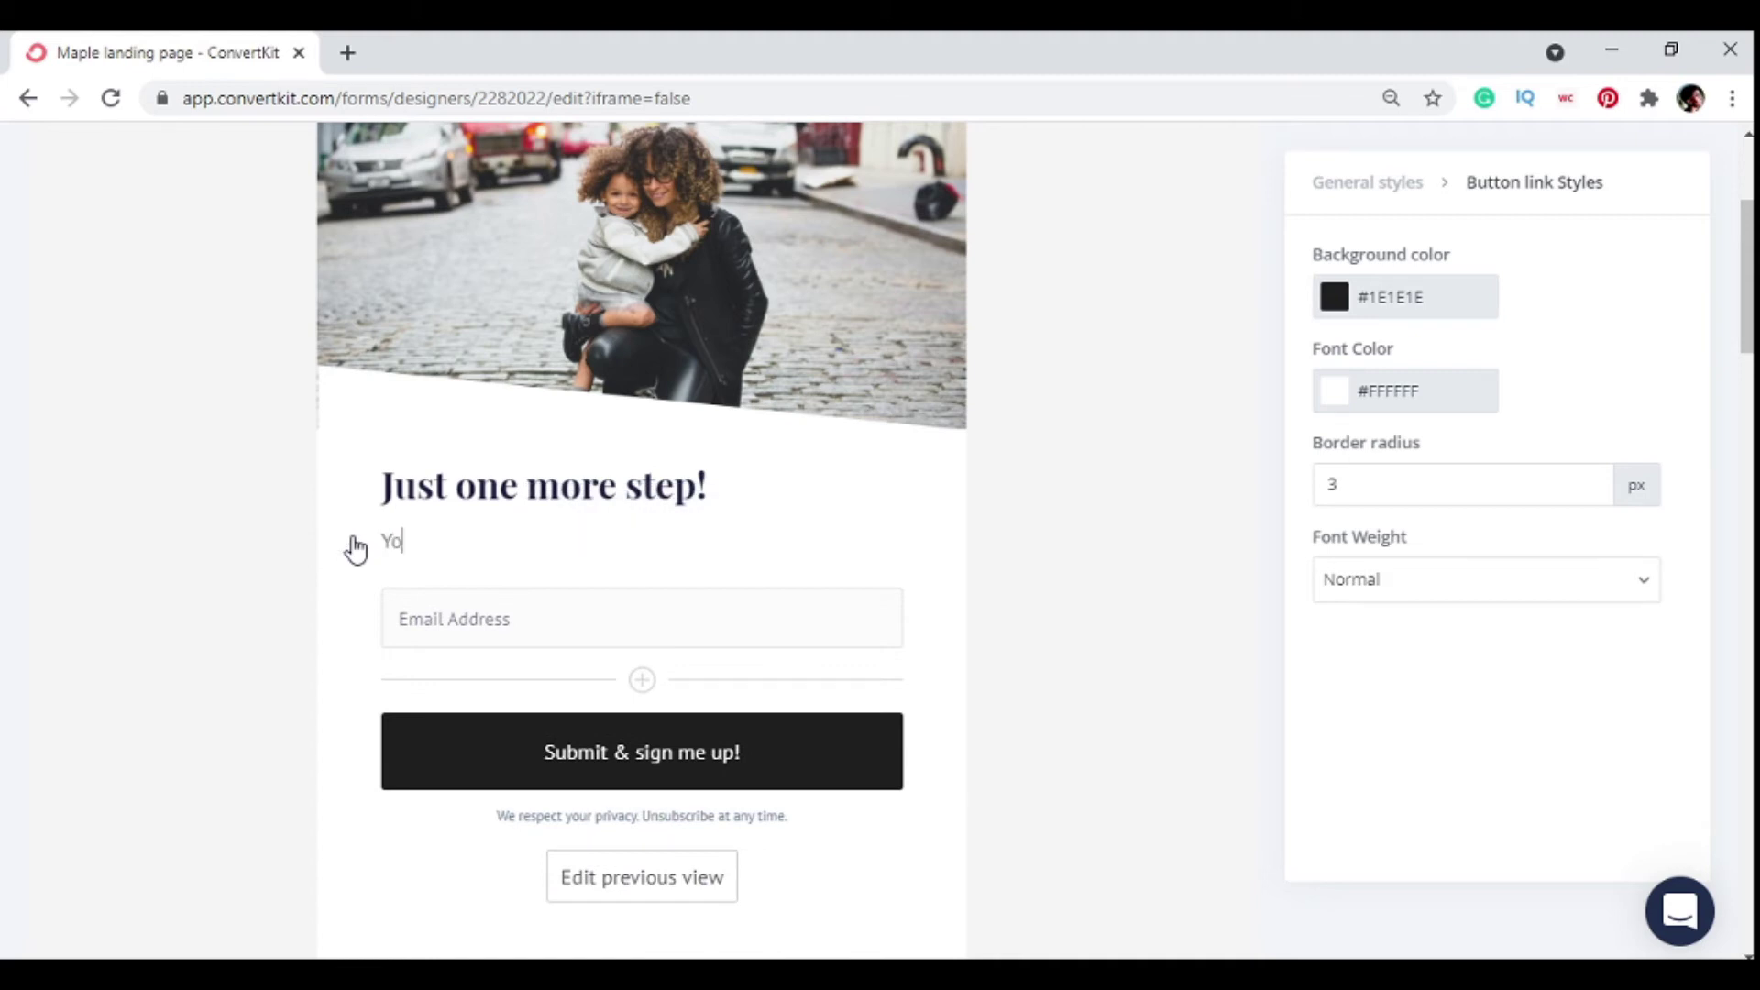
pyautogui.write('u are almost there, j')
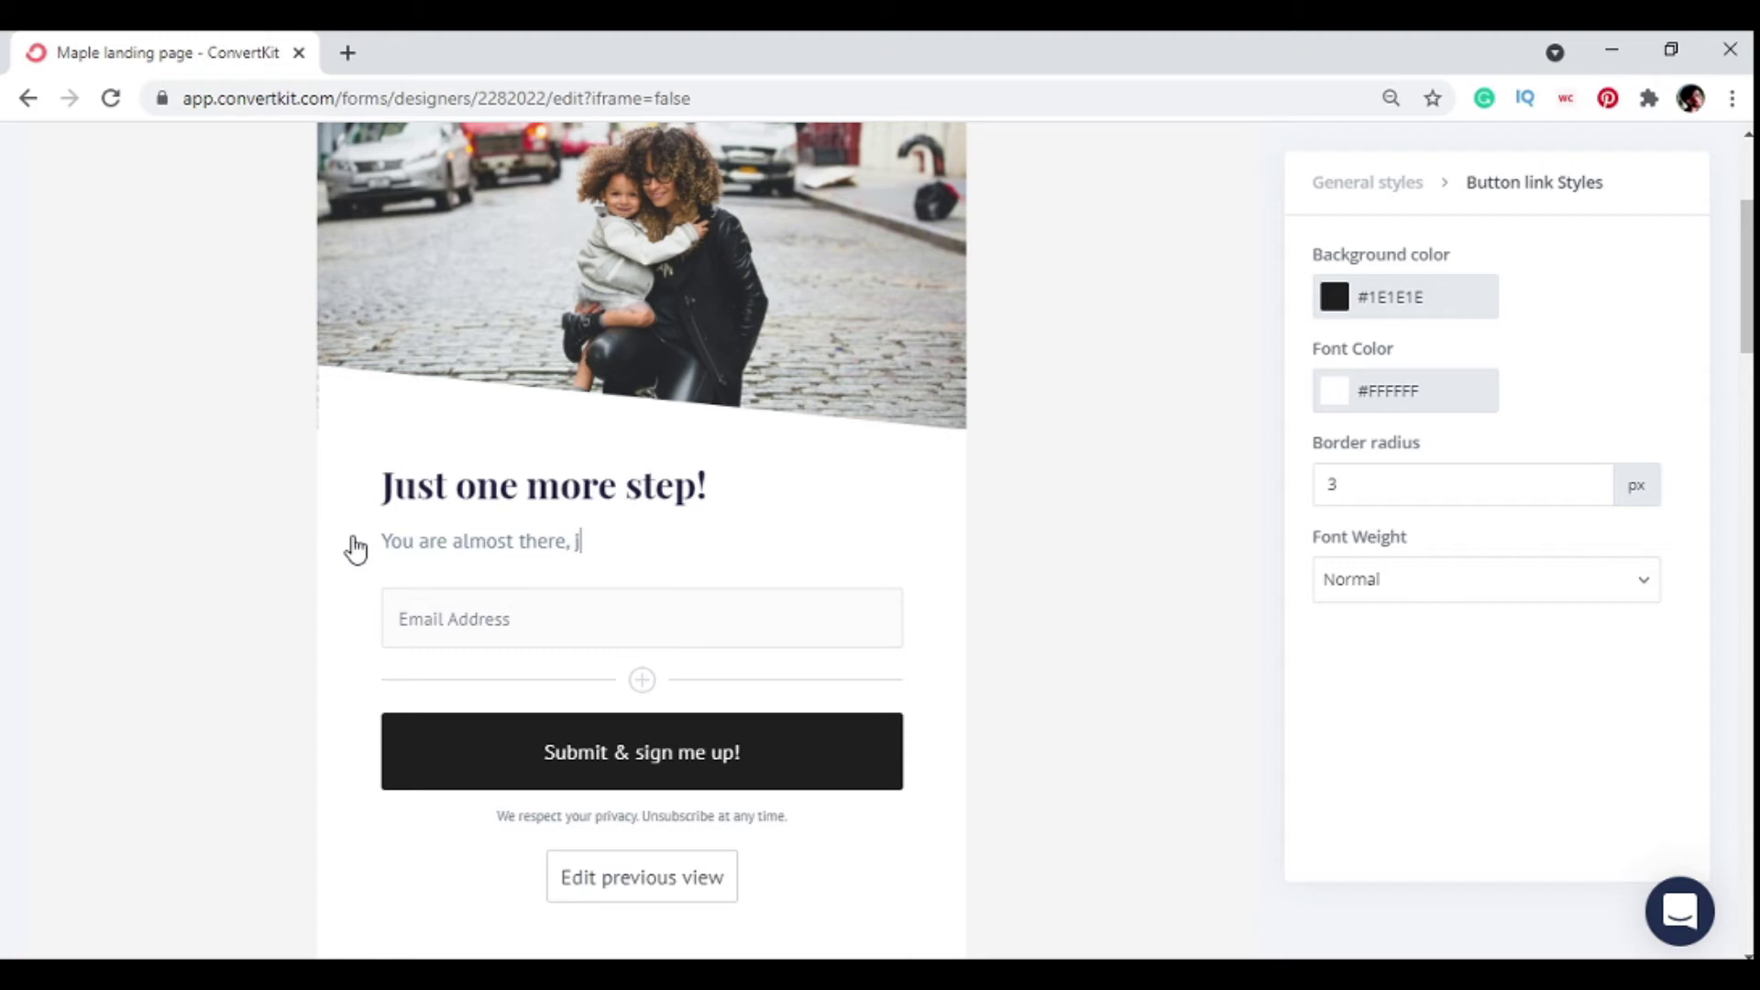
pyautogui.write('ust enter youe')
pyautogui.press('BackSpace')
pyautogui.write('r email for ')
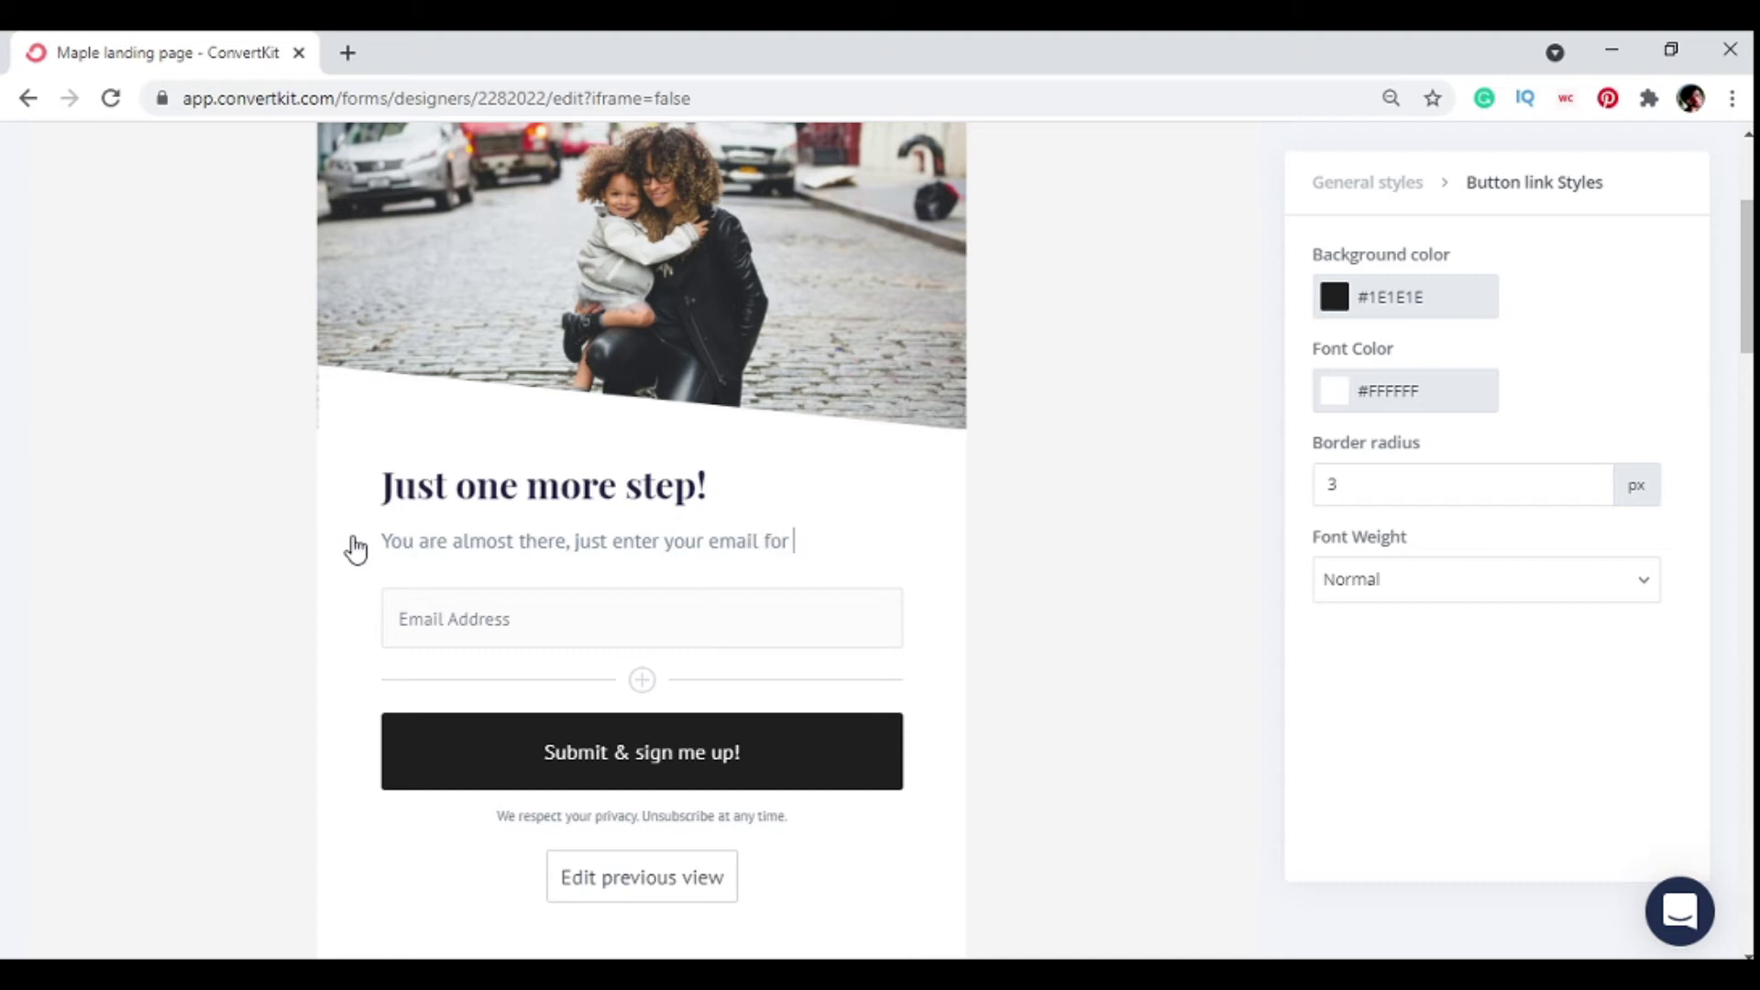
pyautogui.write('the best strategy to start keyt')
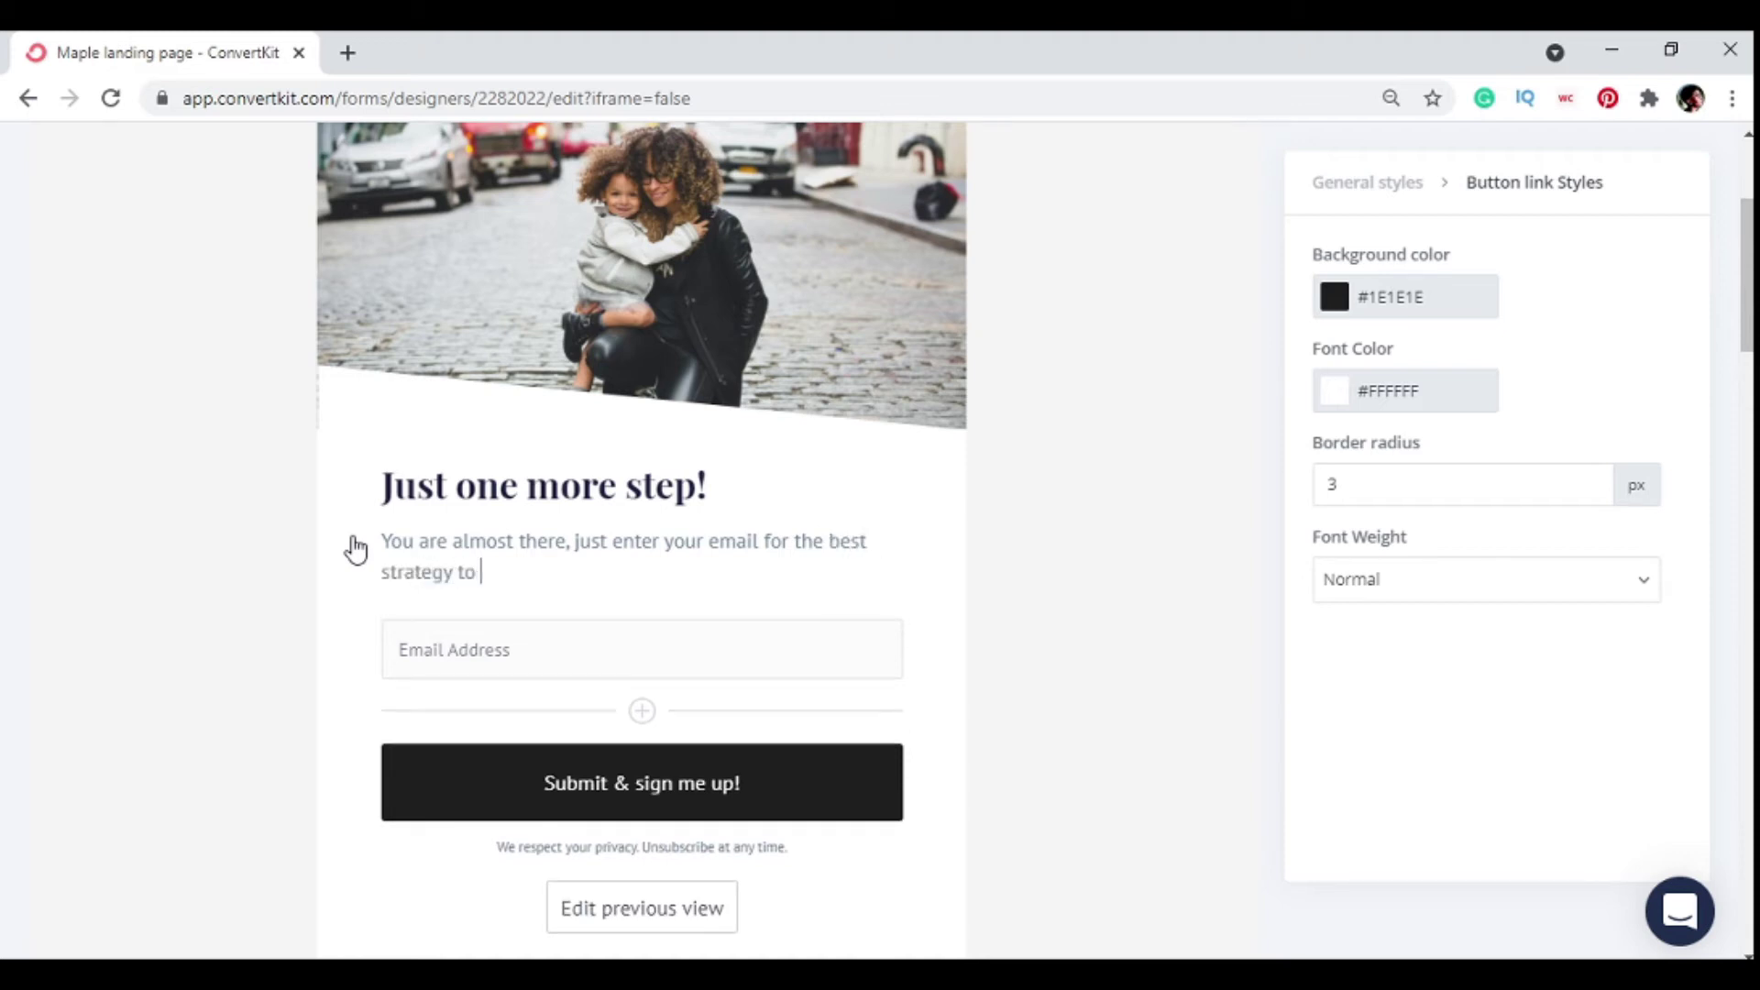
pyautogui.press('BackSpace')
pyautogui.press('BackSpace')
pyautogui.write('to')
pyautogui.write(' without a ')
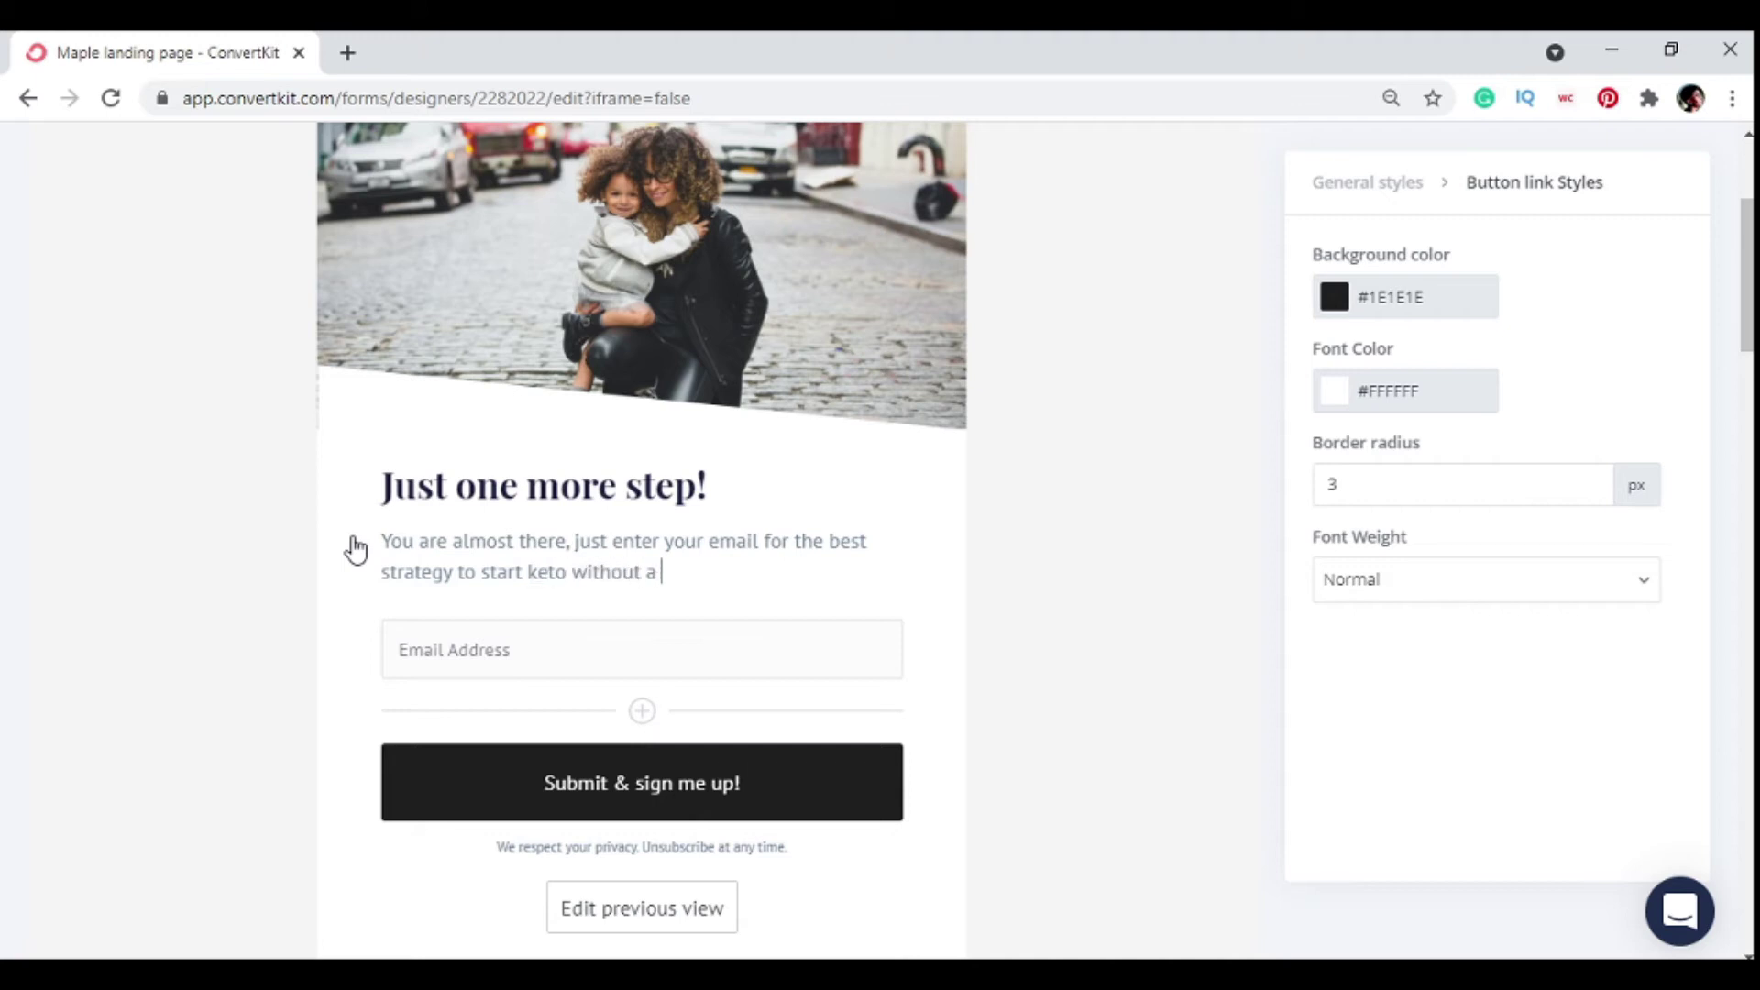
pyautogui.write('meal plan.')
# - Replace the street photo above the "Just one more step!" heading with the recently uploaded image of the food plate
pyautogui.doubleClick(476, 493)
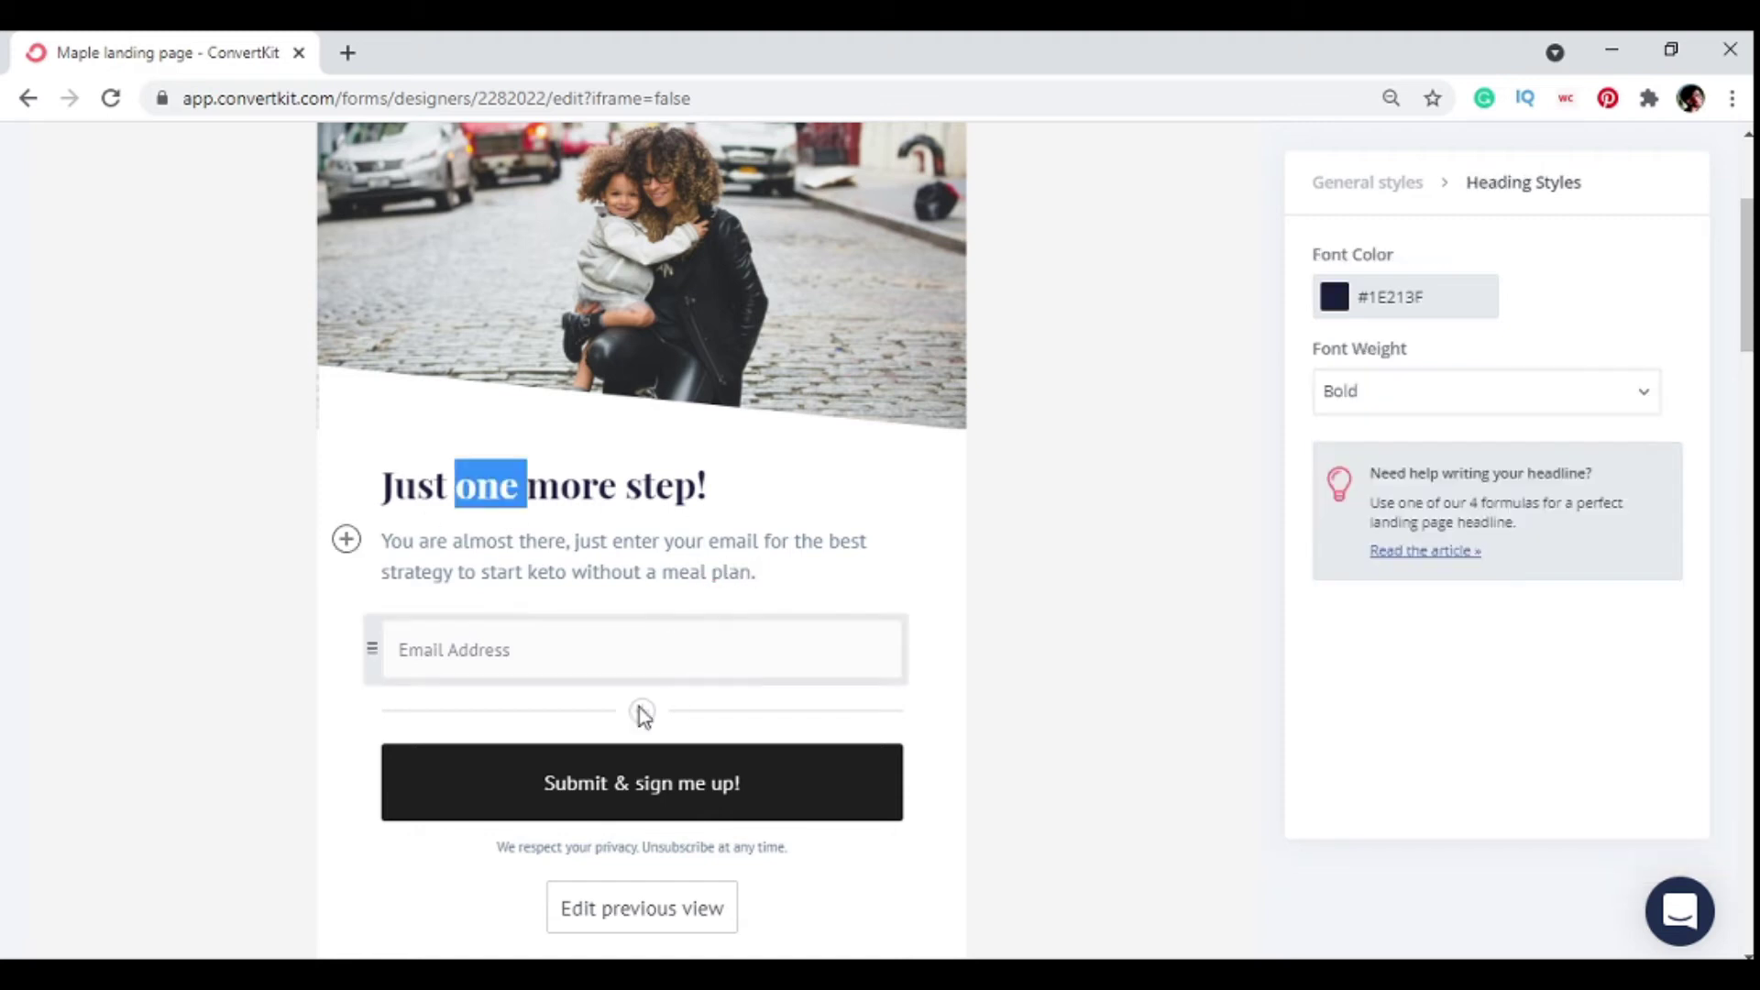
pyautogui.scroll(1, 715, 330)
pyautogui.scroll(3, 715, 330)
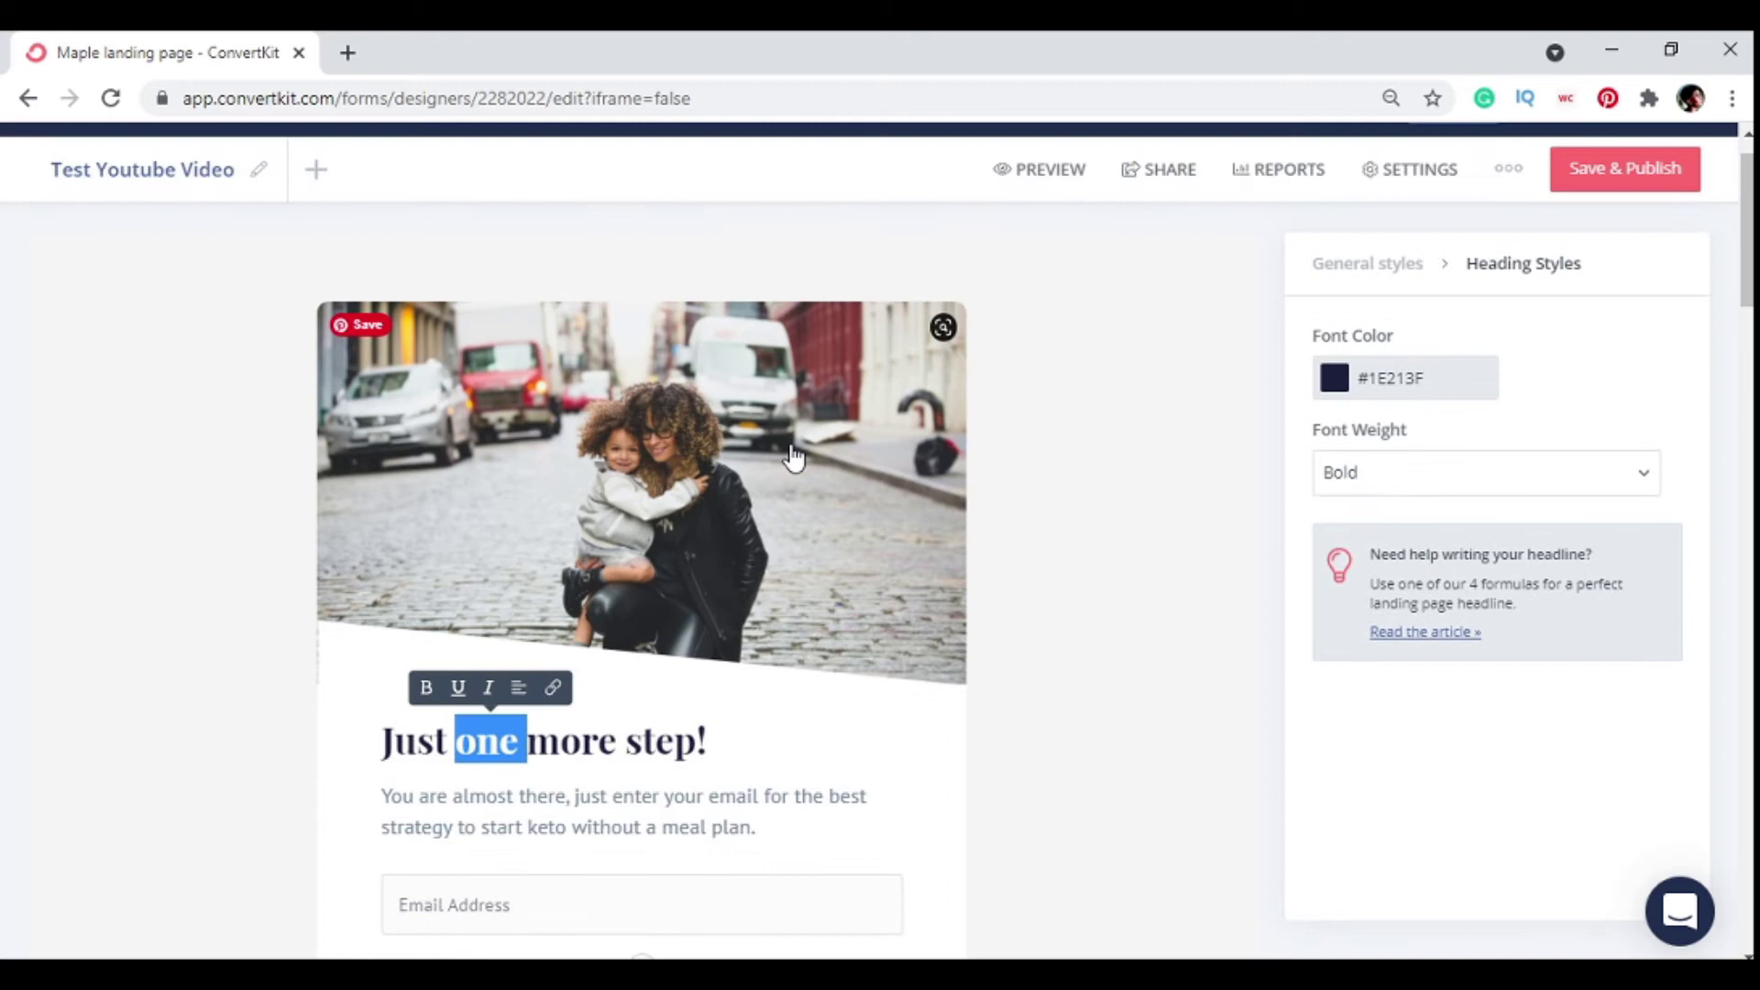
pyautogui.click(794, 456)
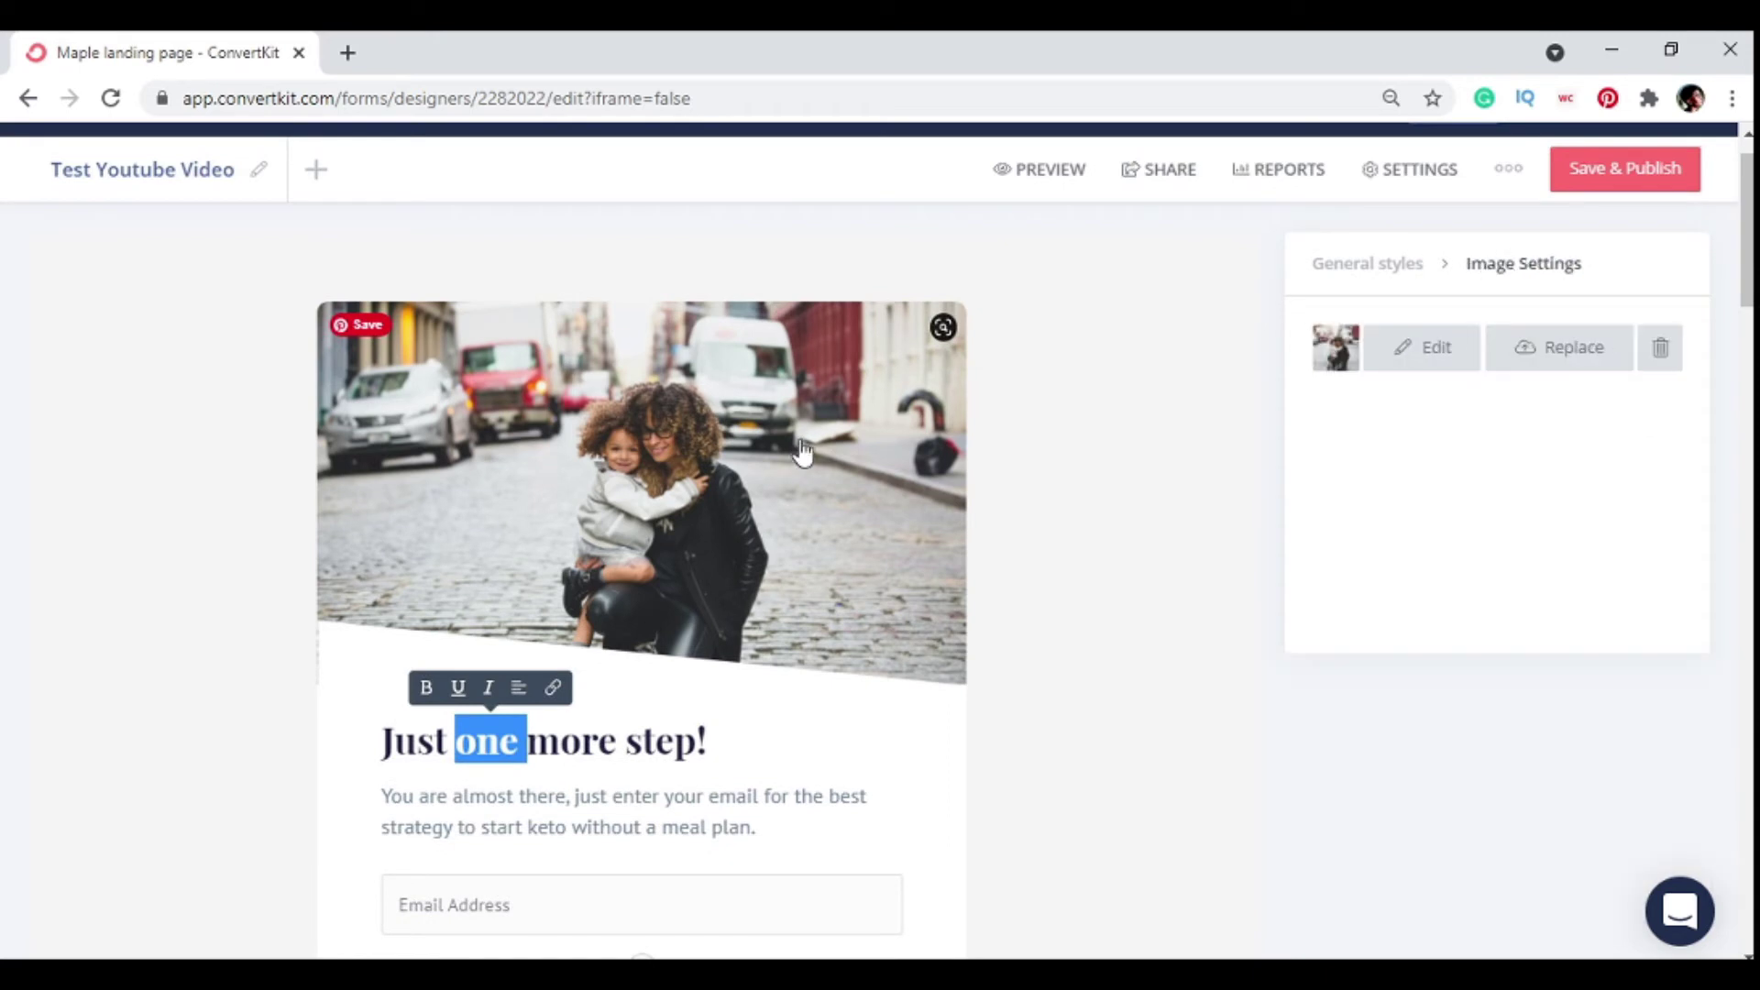
pyautogui.click(1547, 359)
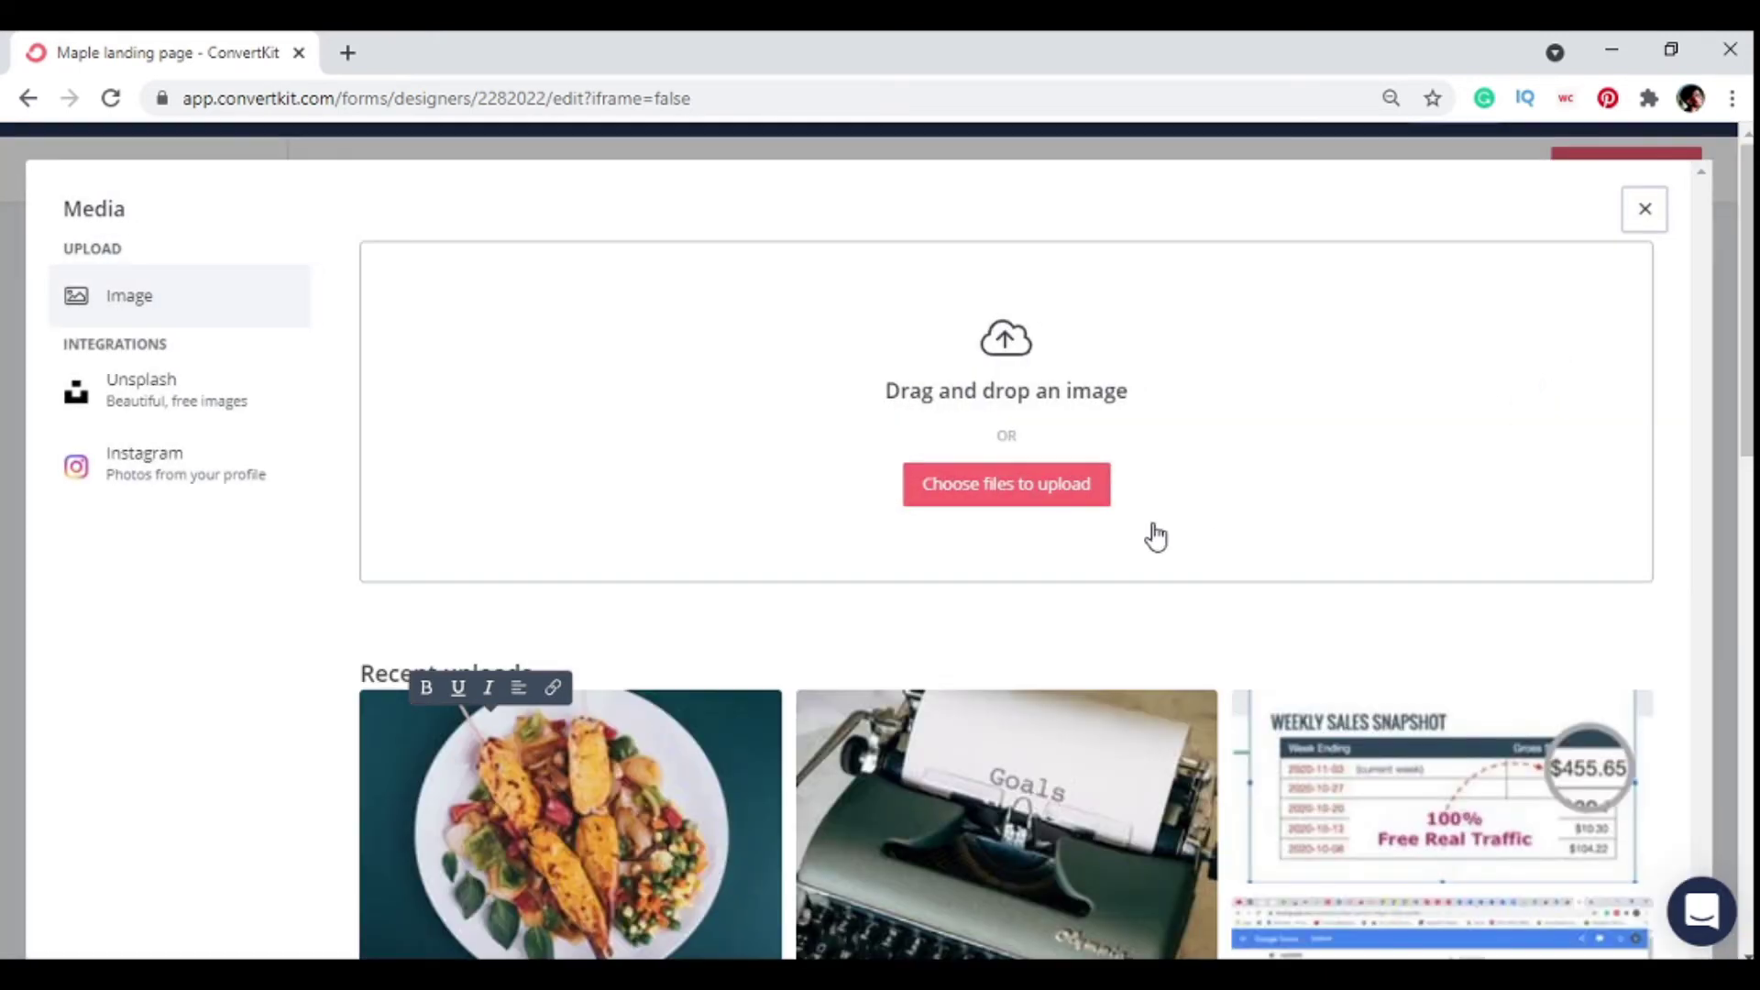
pyautogui.click(715, 861)
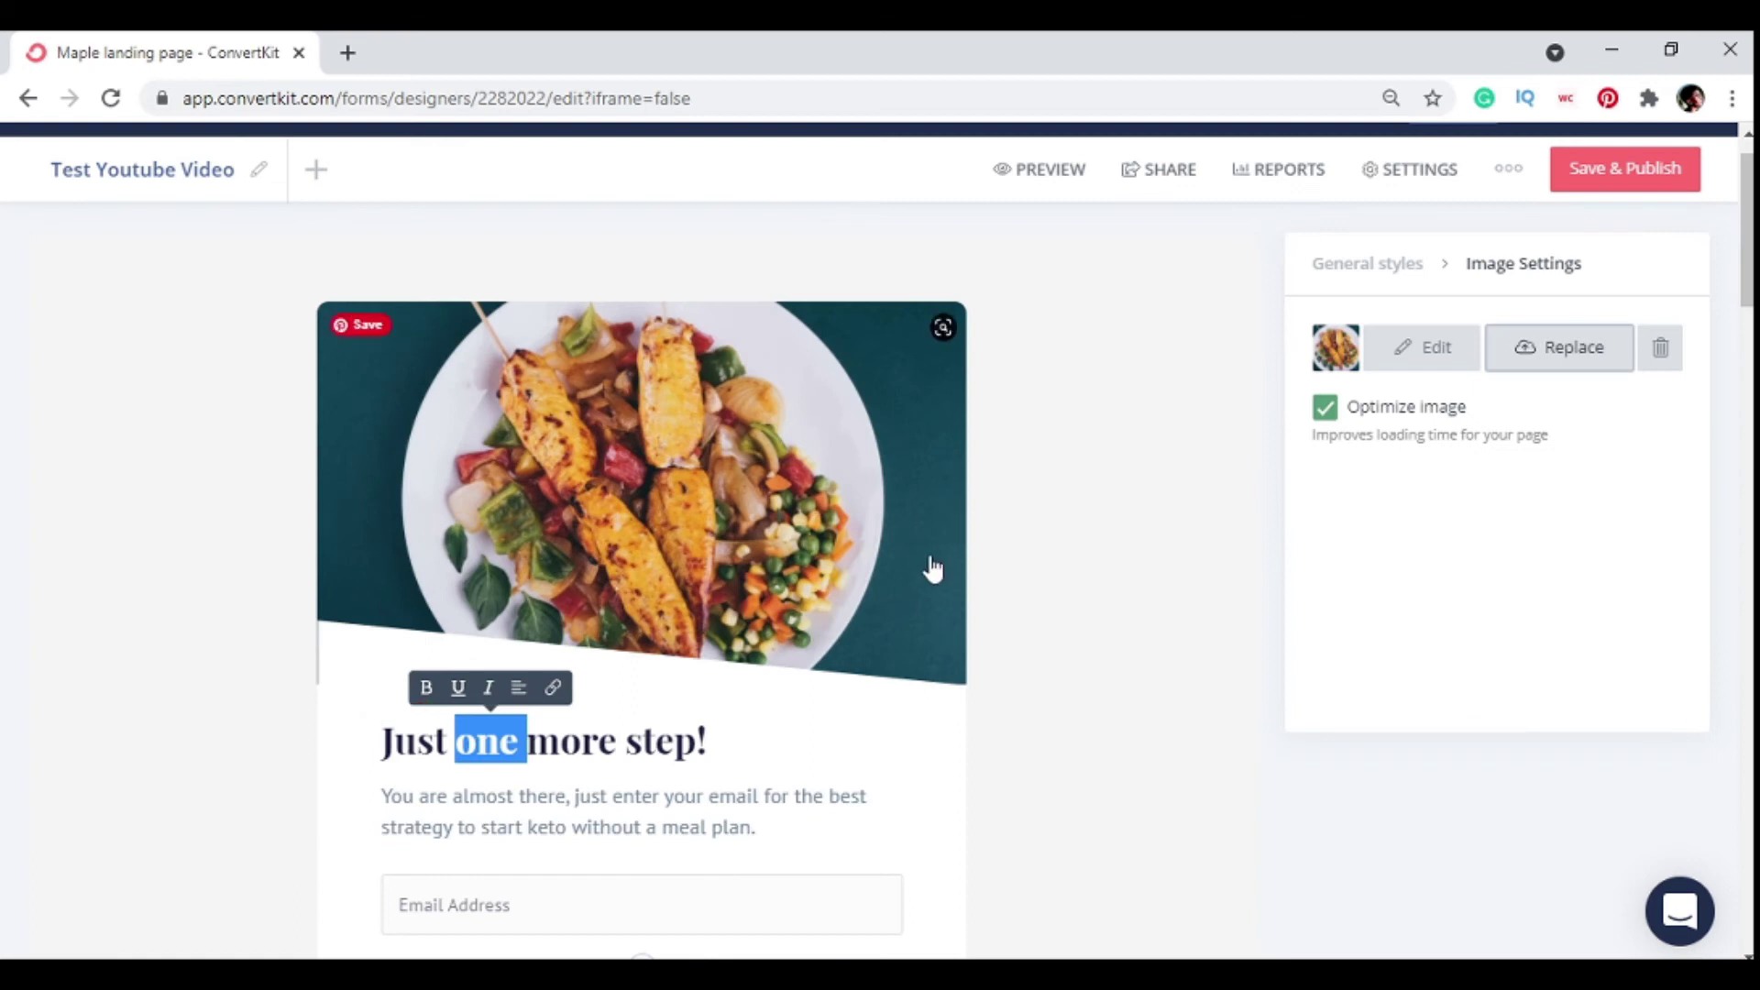
# - Change the submit button's label to "Yes, Show It TO Me.!", accepting the suggested comma after "Yes"
pyautogui.scroll(-3, 801, 608)
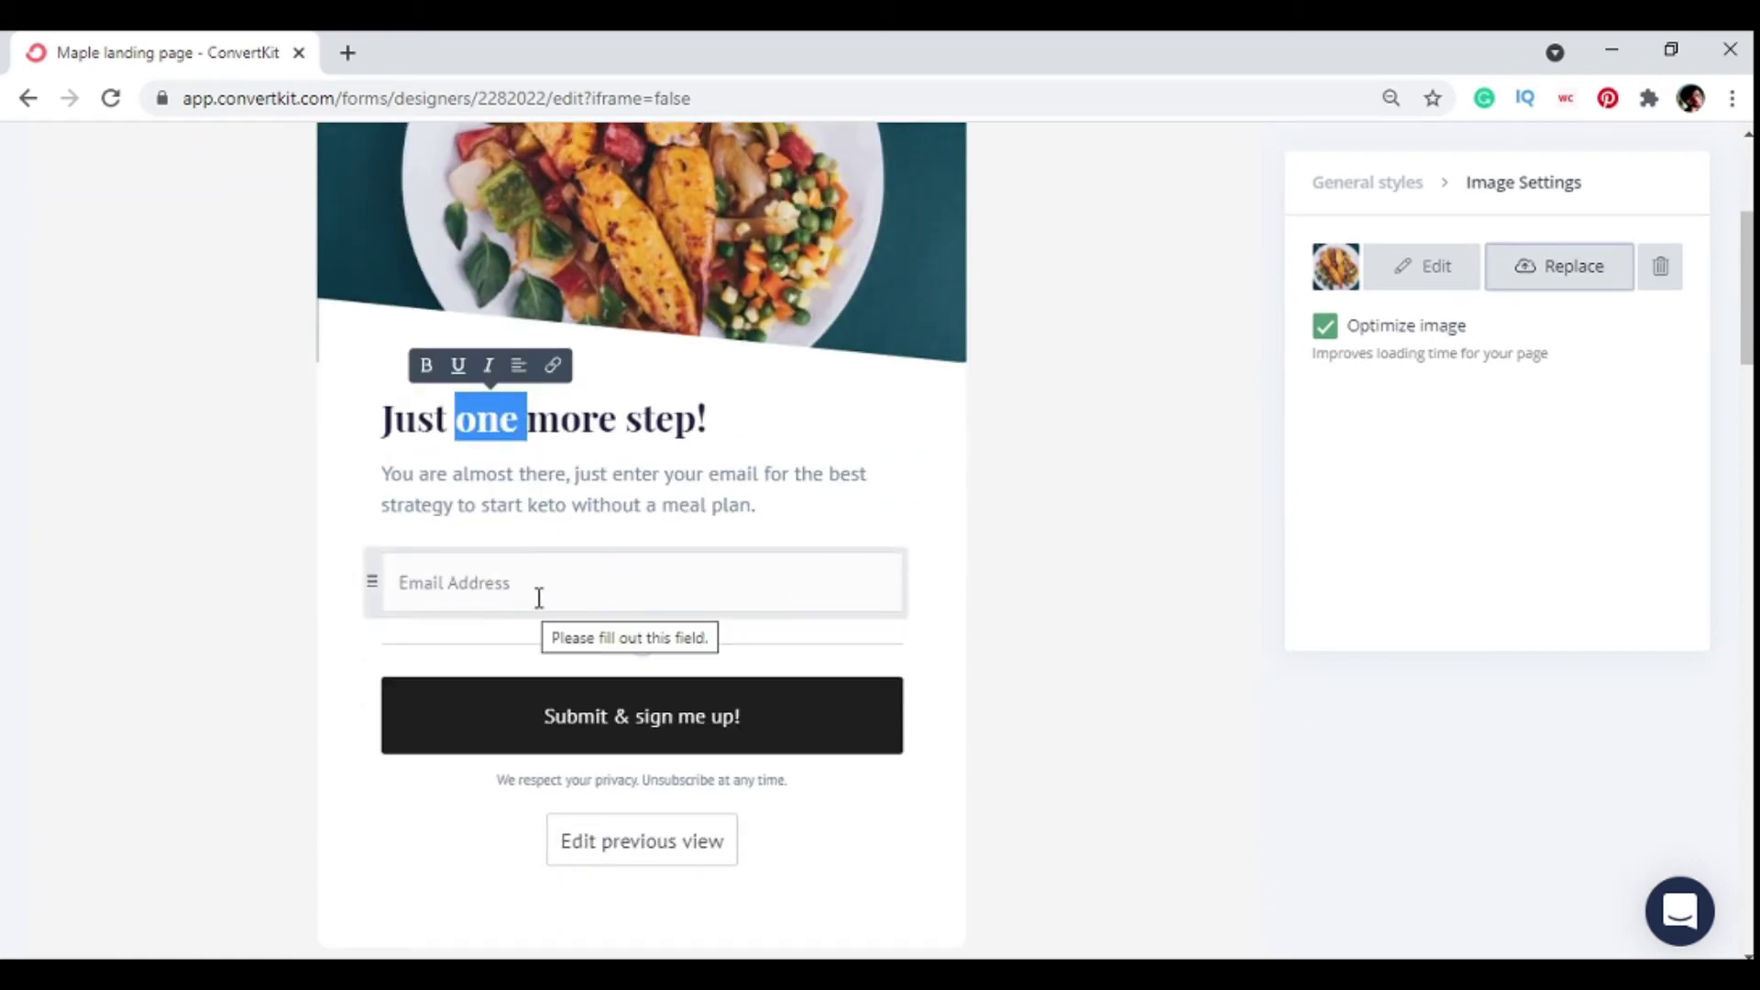
pyautogui.click(729, 723)
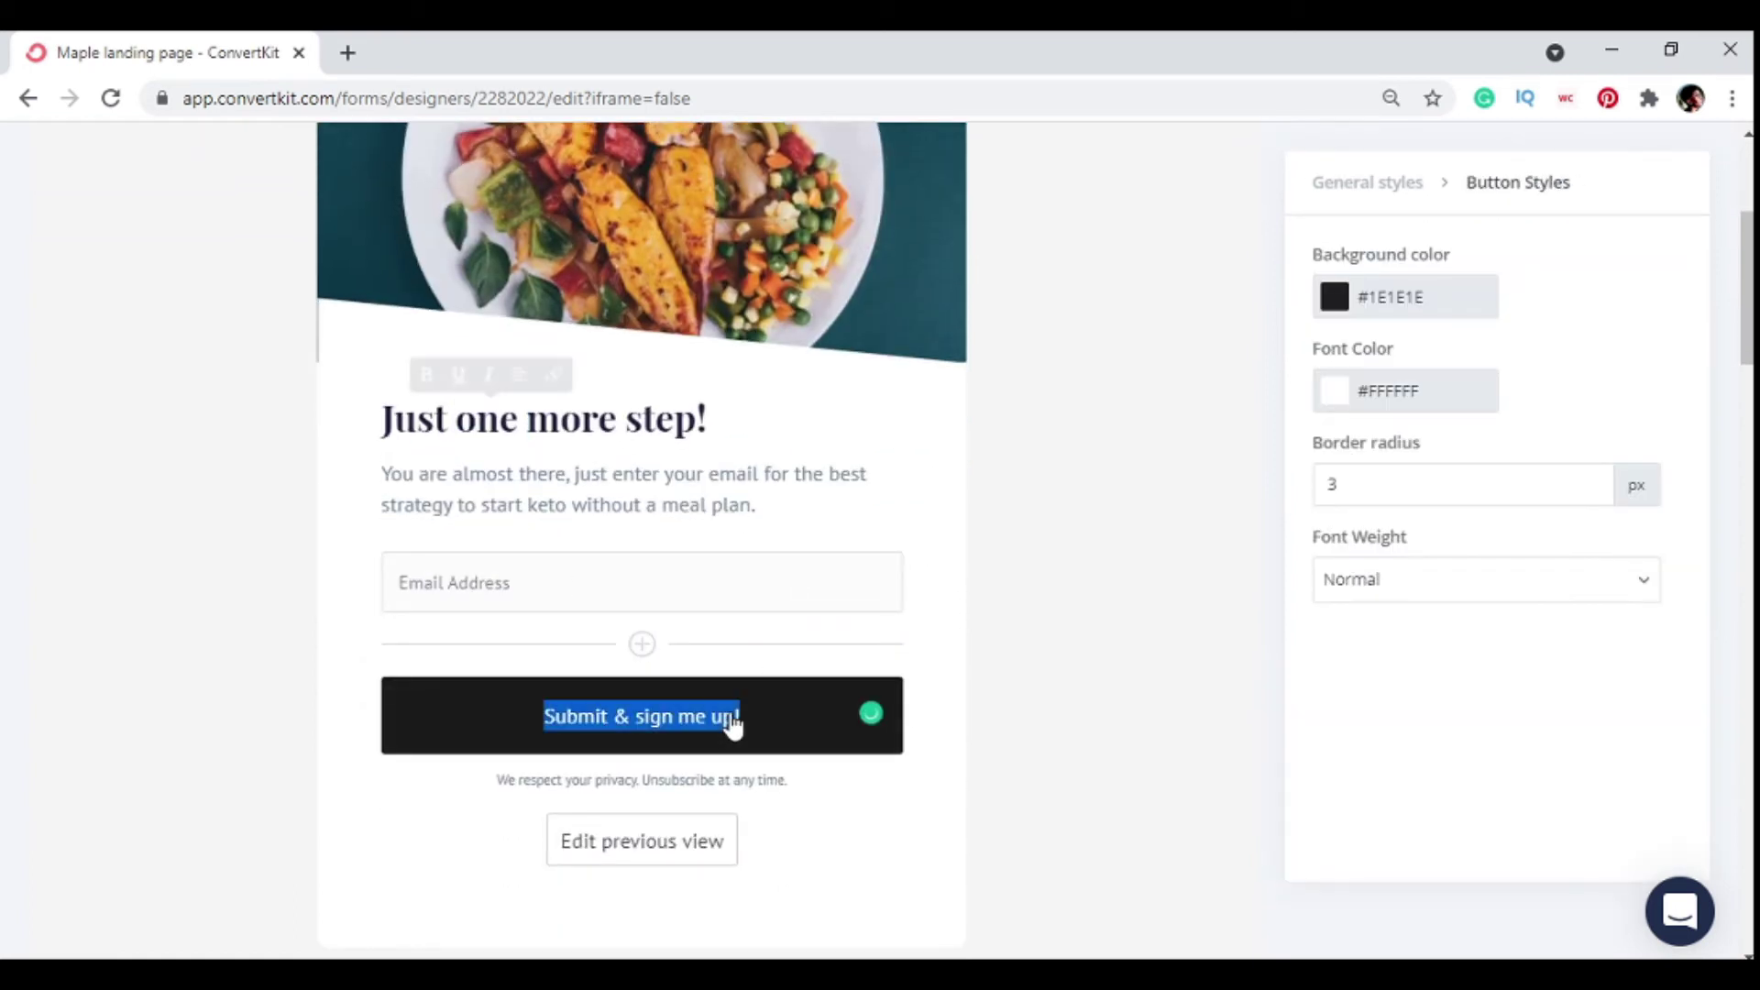
pyautogui.press('BackSpace')
pyautogui.write('Yes Show It T')
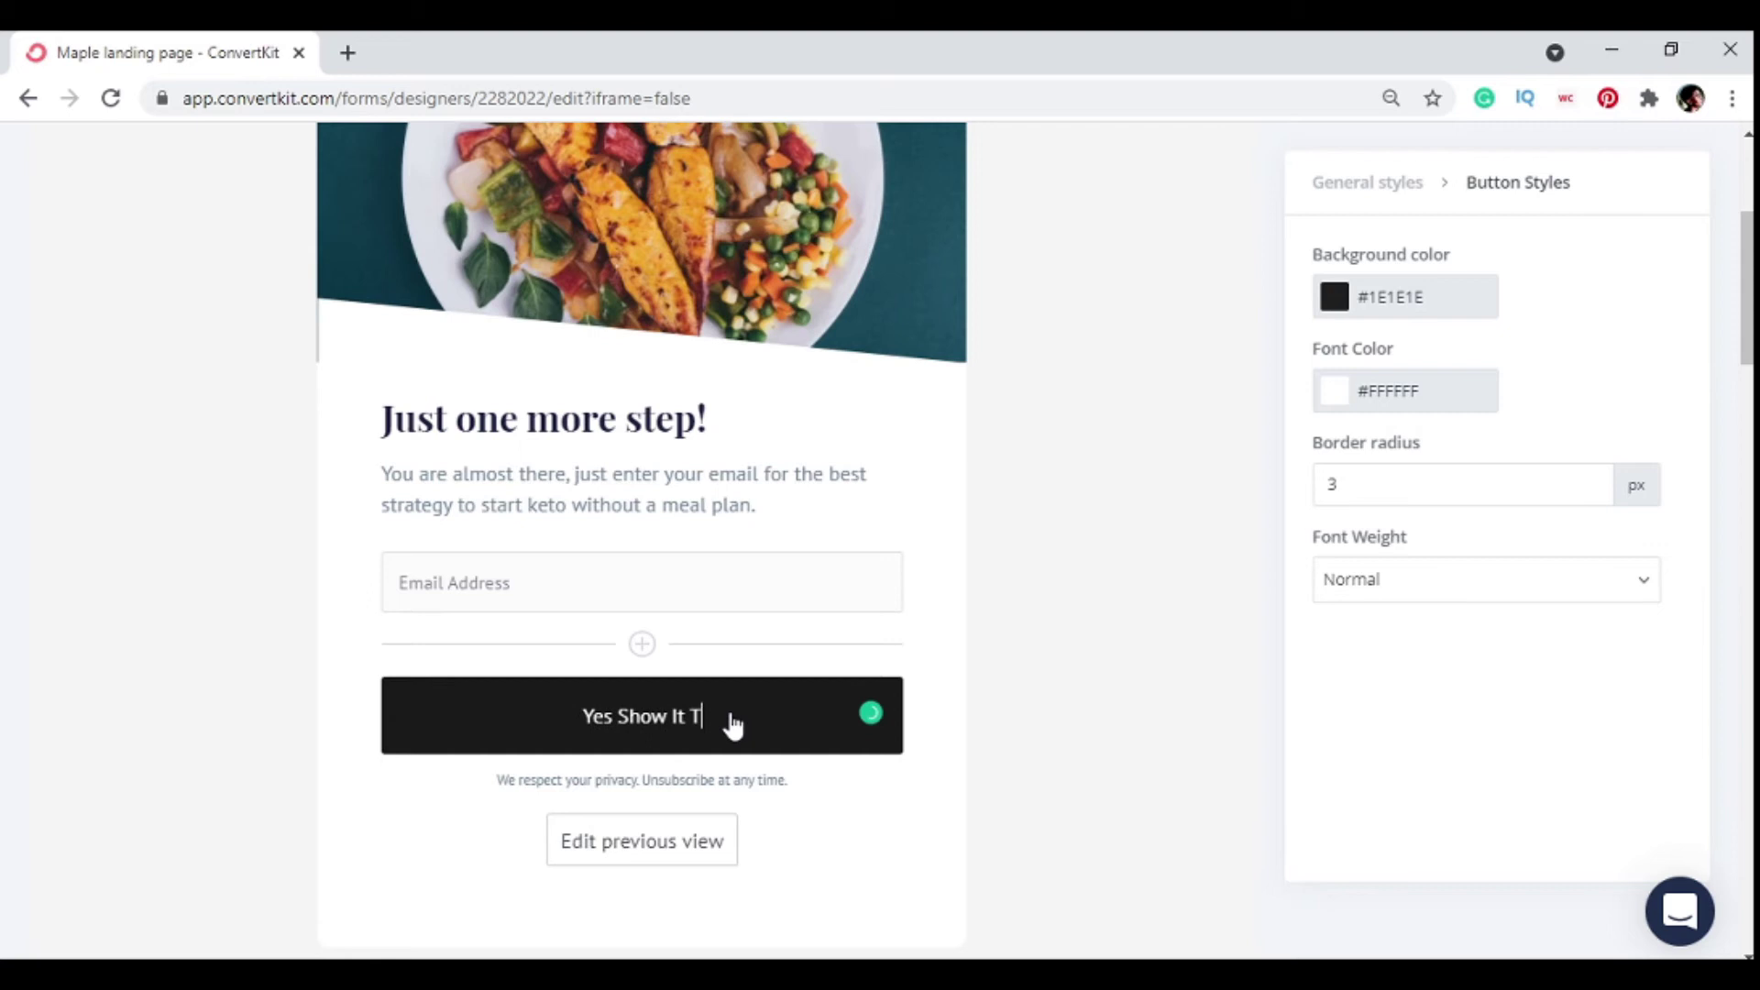
pyautogui.write('O Me.!')
pyautogui.moveTo(580, 724)
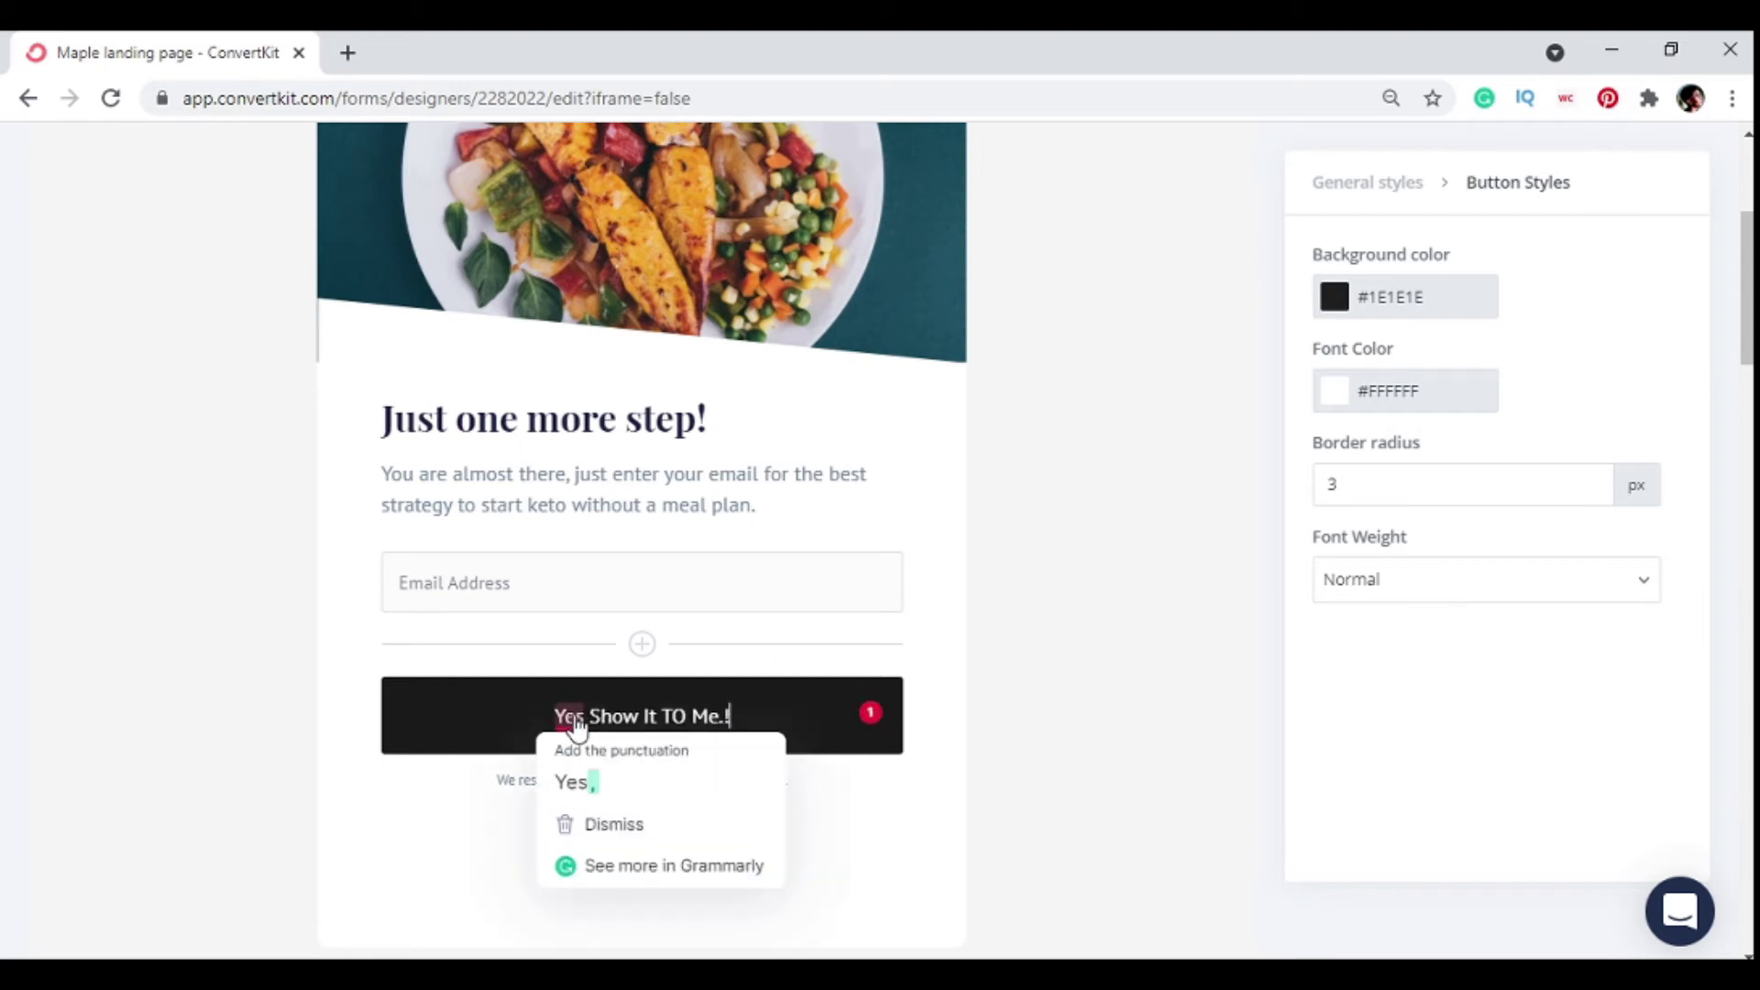
pyautogui.click(574, 782)
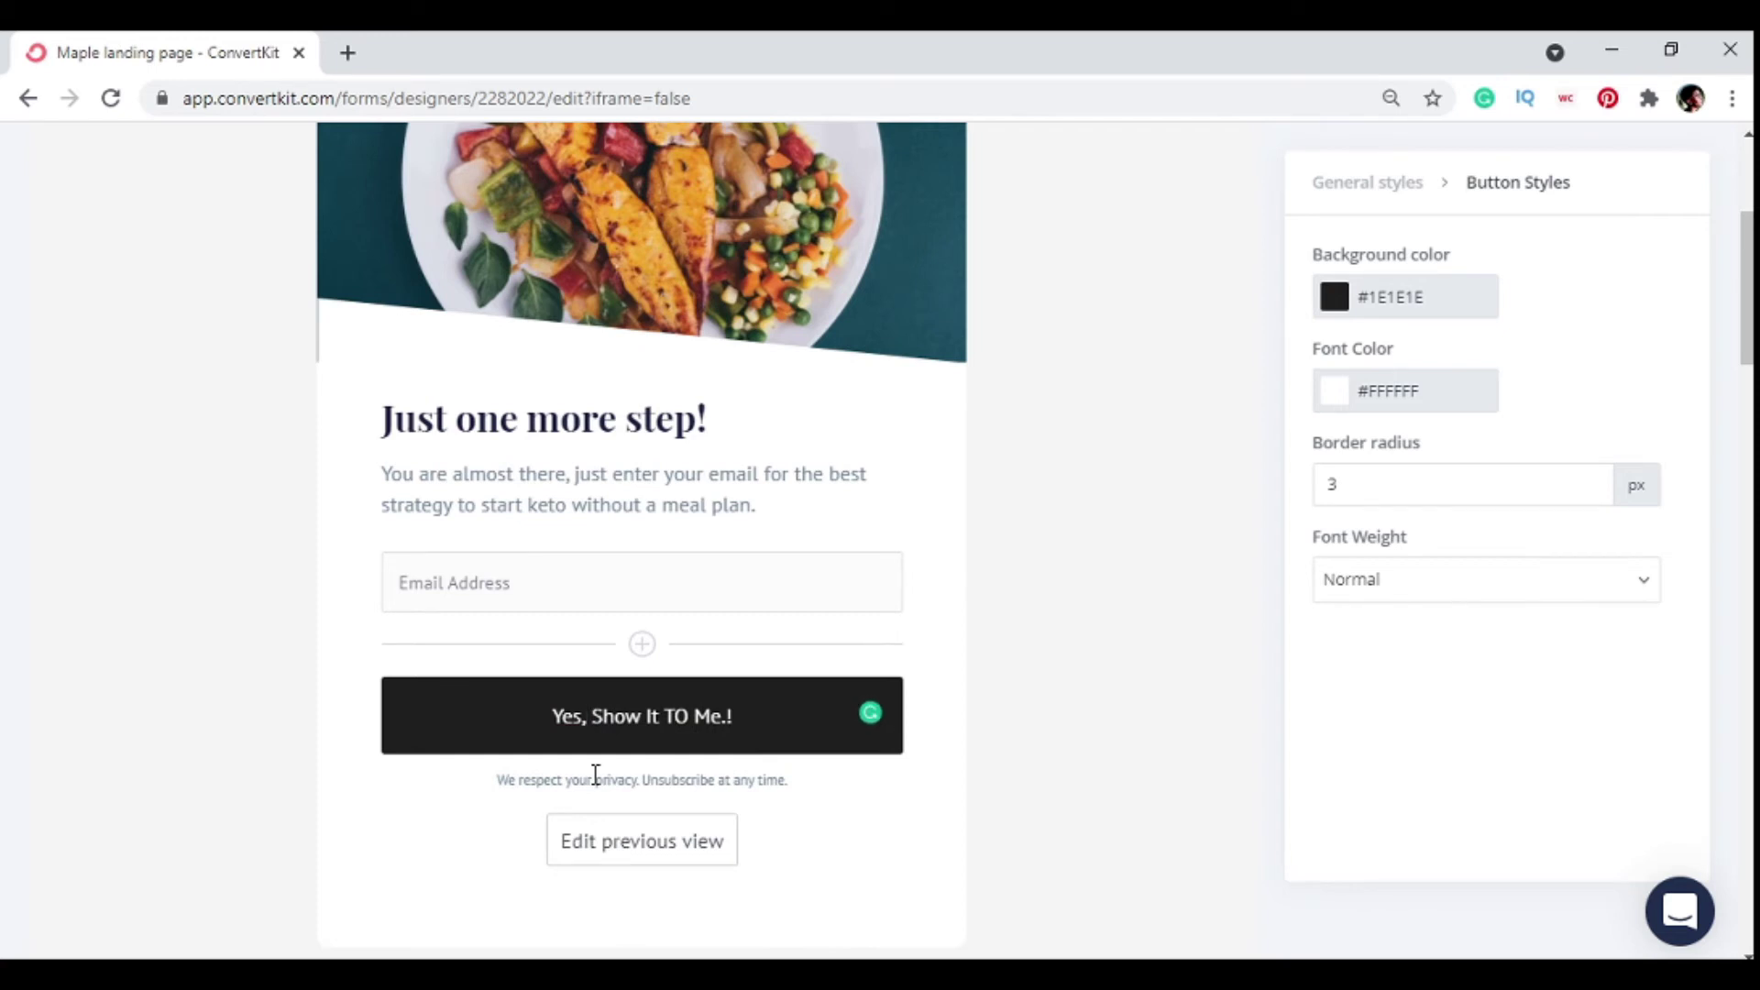
# - Set the landing page to redirect new subscribers to an external page, using the saved digistore24.com affiliate link
pyautogui.scroll(-1, 596, 775)
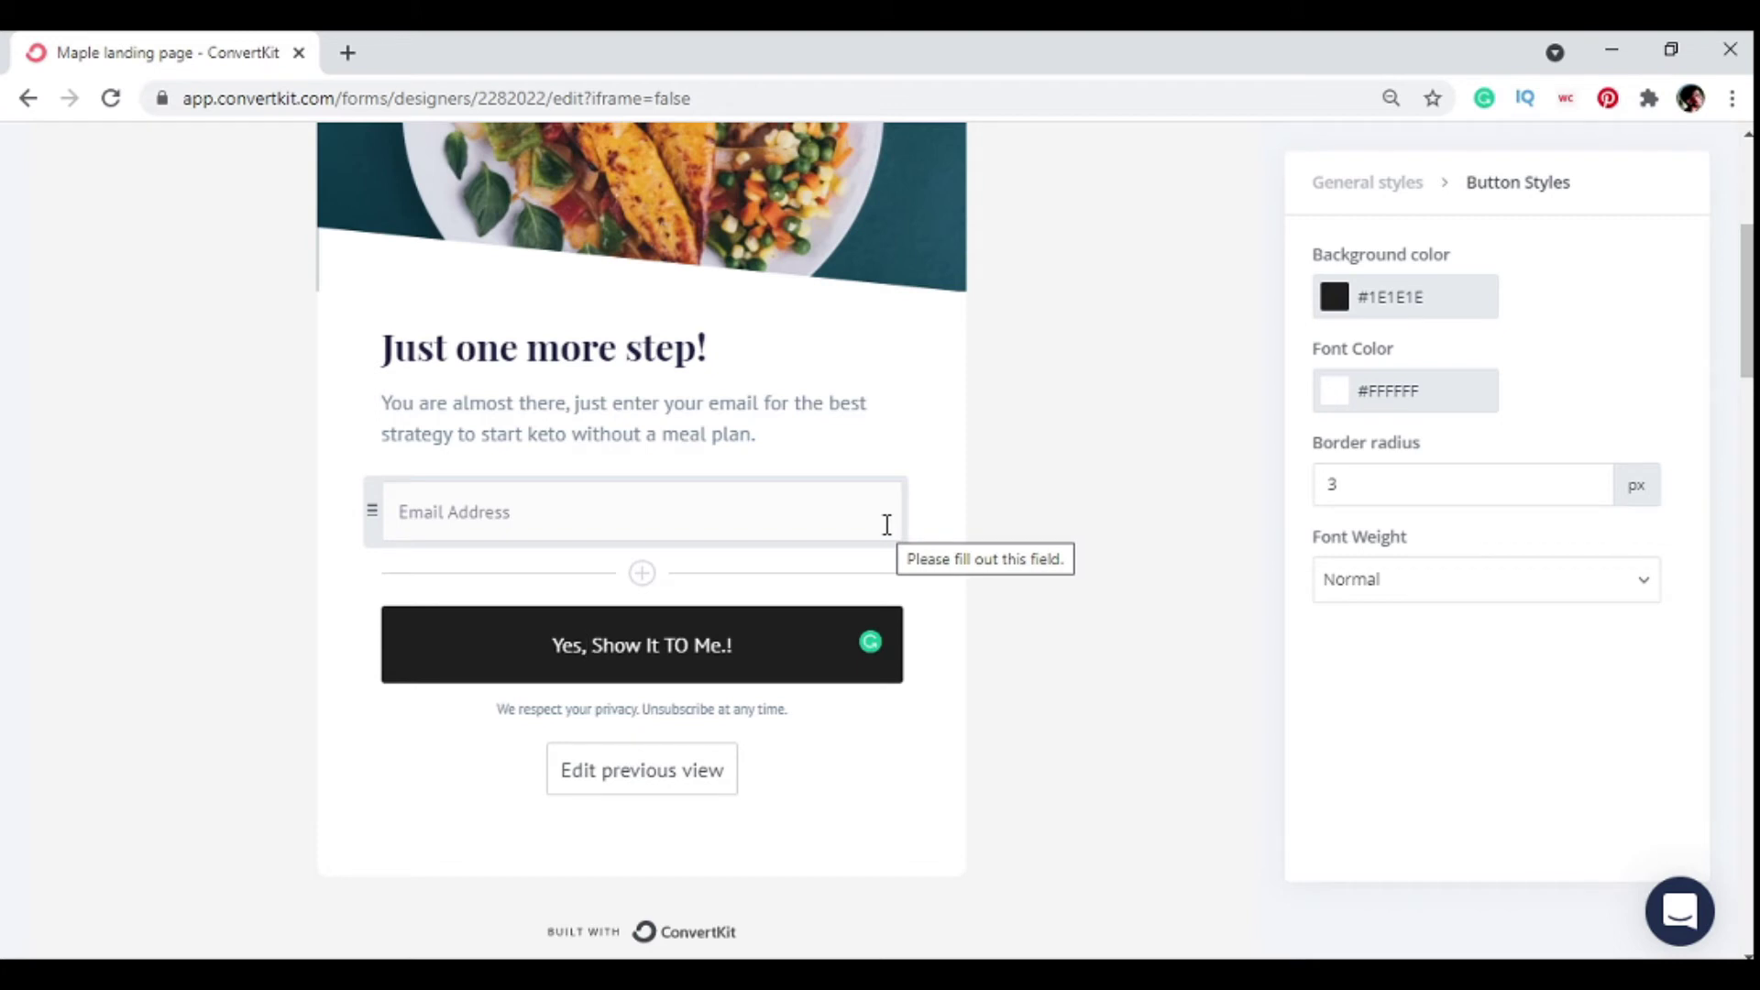
pyautogui.scroll(-2, 887, 528)
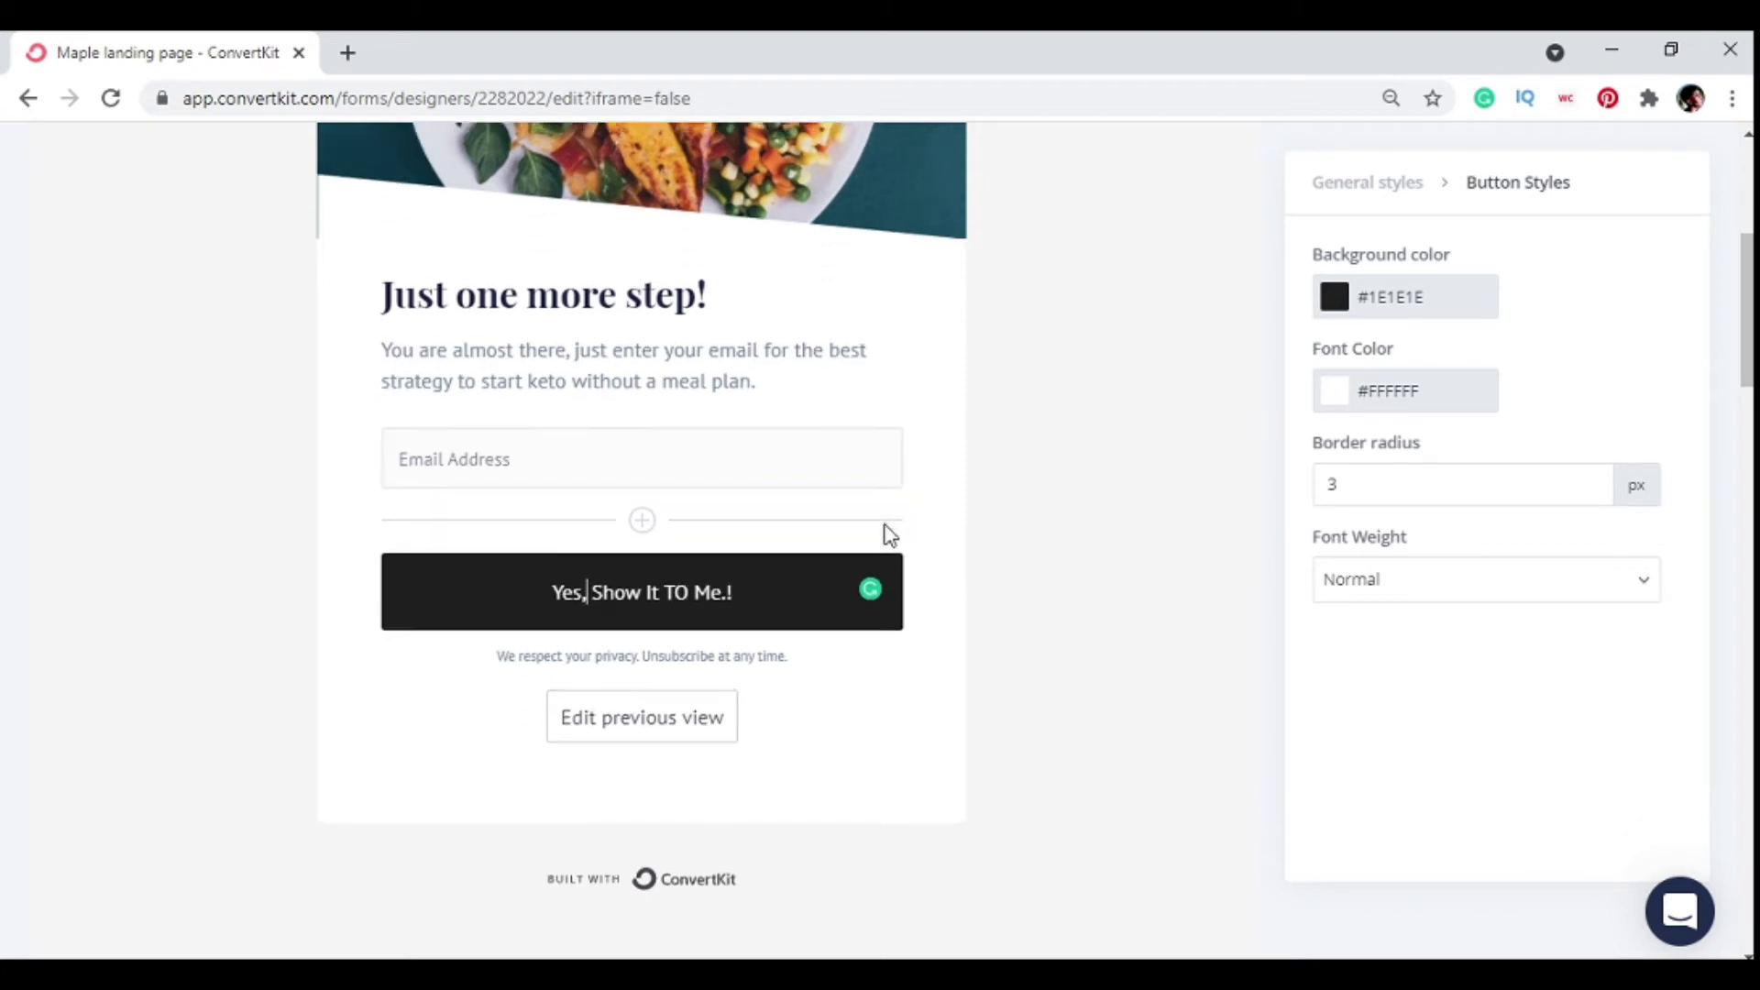
pyautogui.scroll(7, 653, 476)
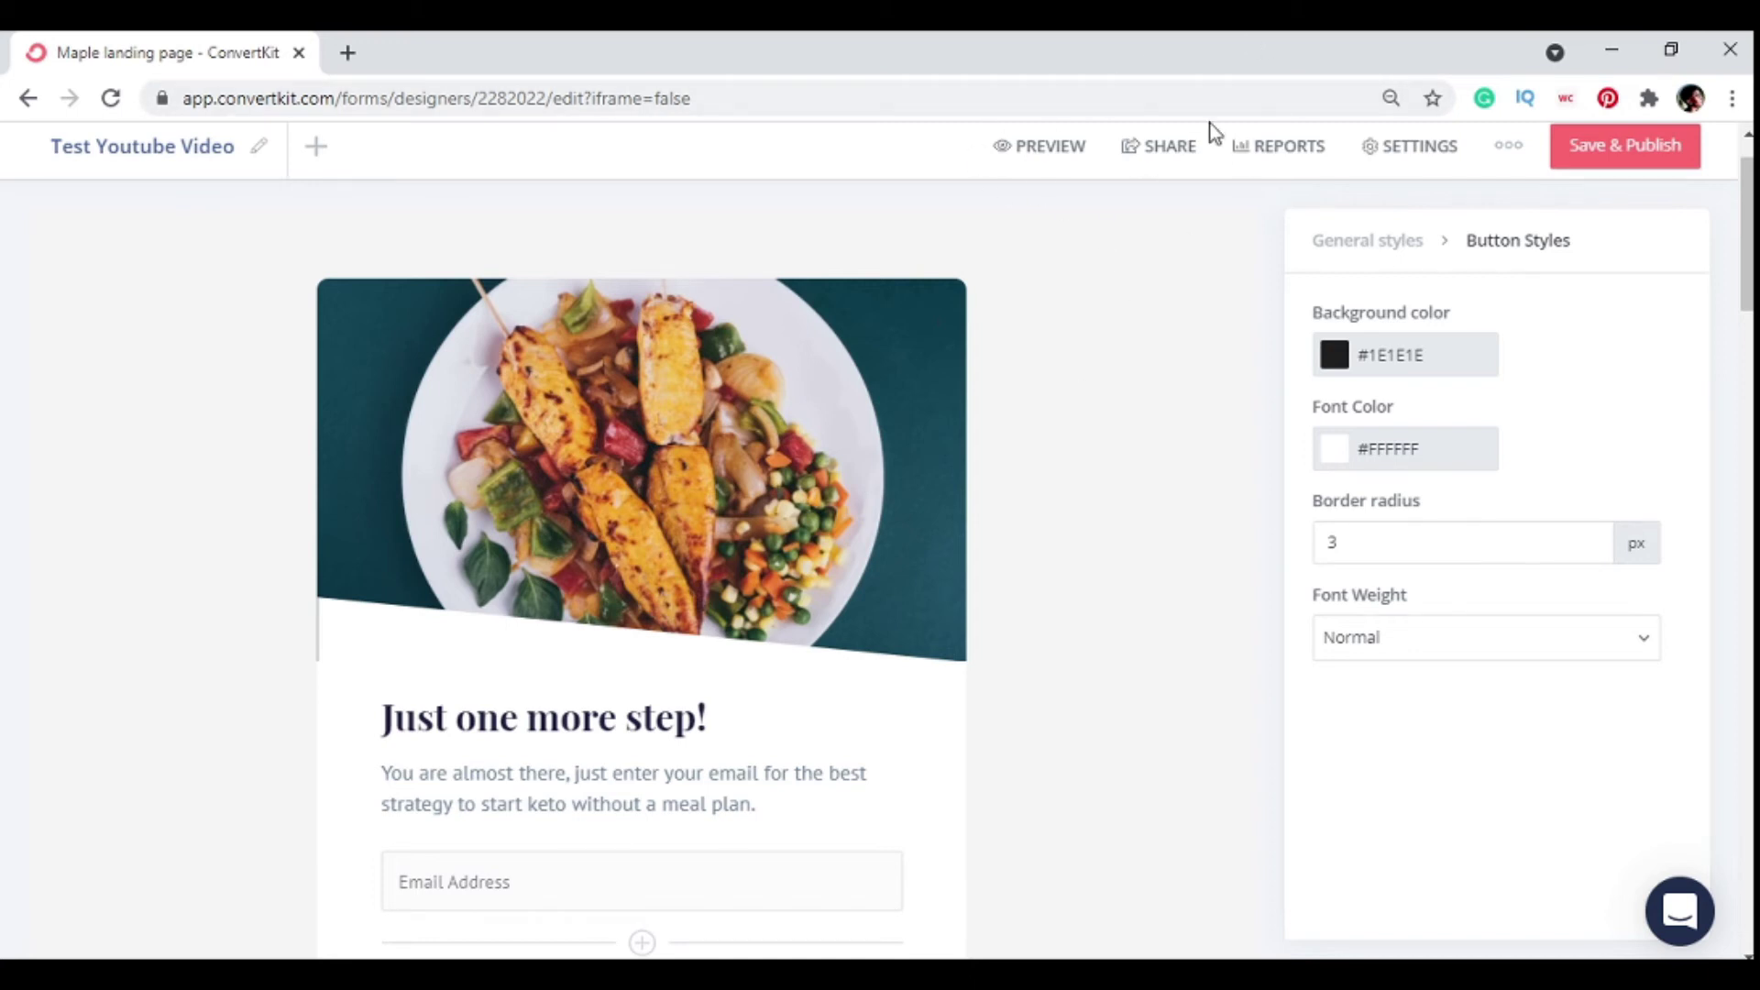
pyautogui.click(1384, 155)
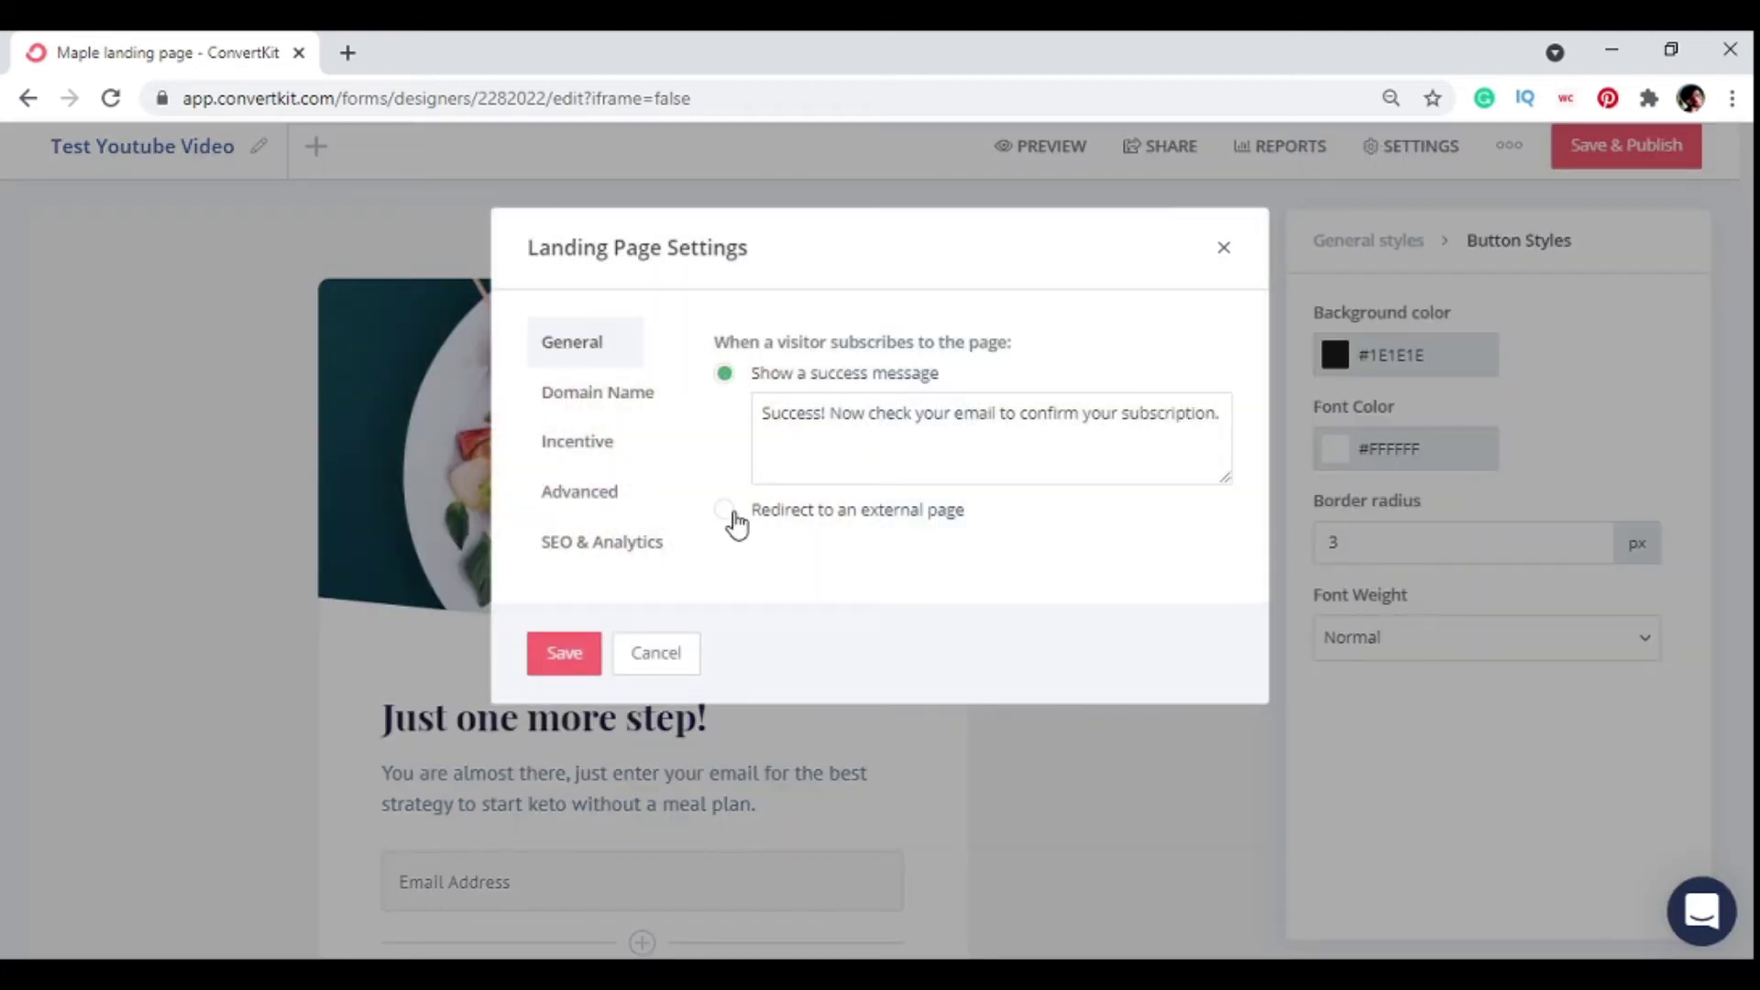
pyautogui.click(726, 511)
pyautogui.click(819, 461)
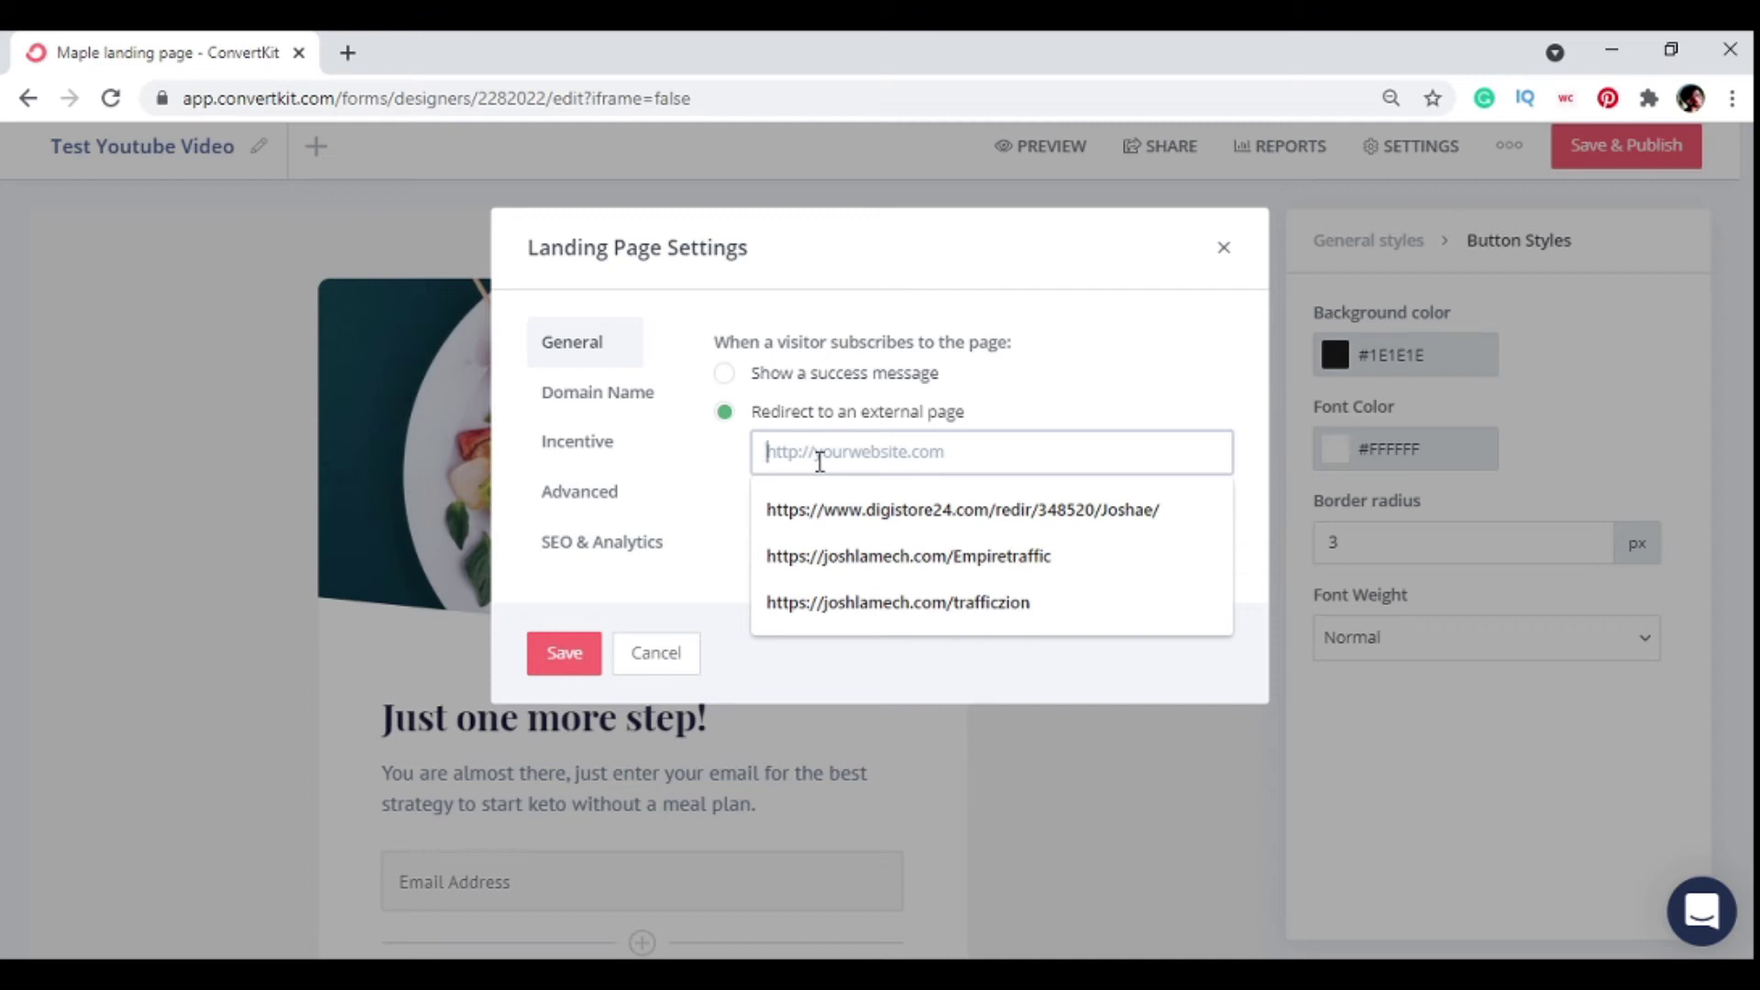
pyautogui.click(847, 510)
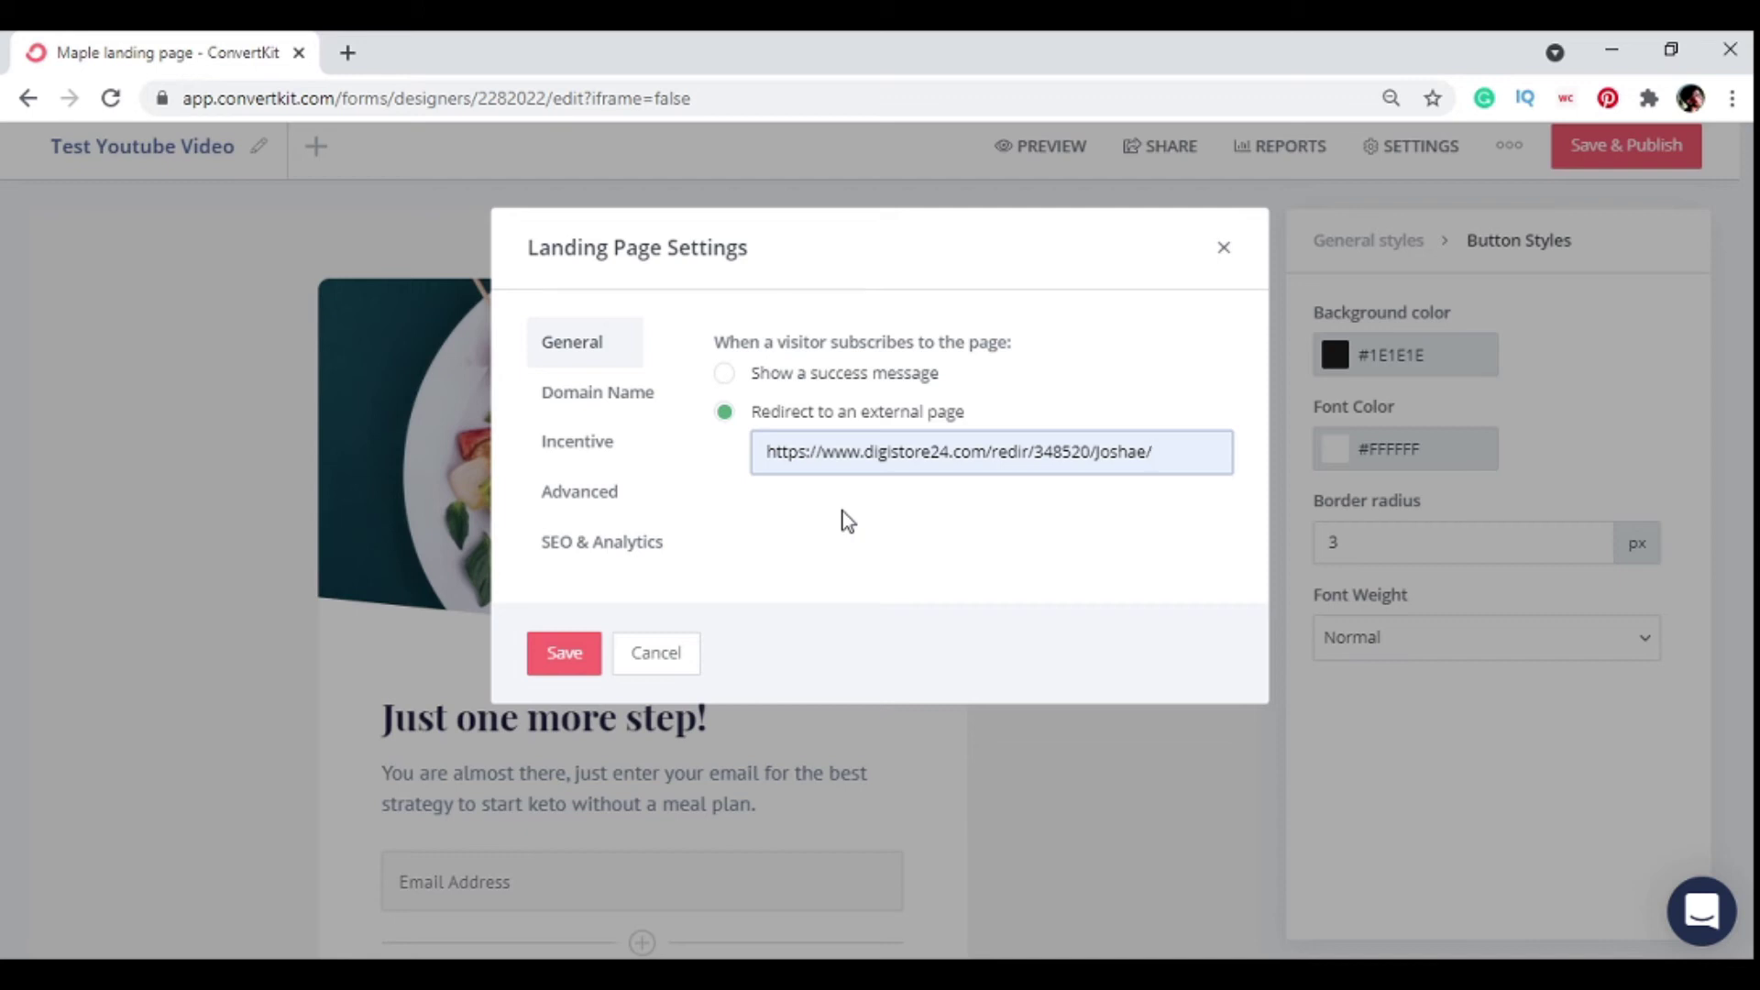
# - Set the advanced landing page option to hide the form from return visitors who have already subscribed
pyautogui.click(594, 504)
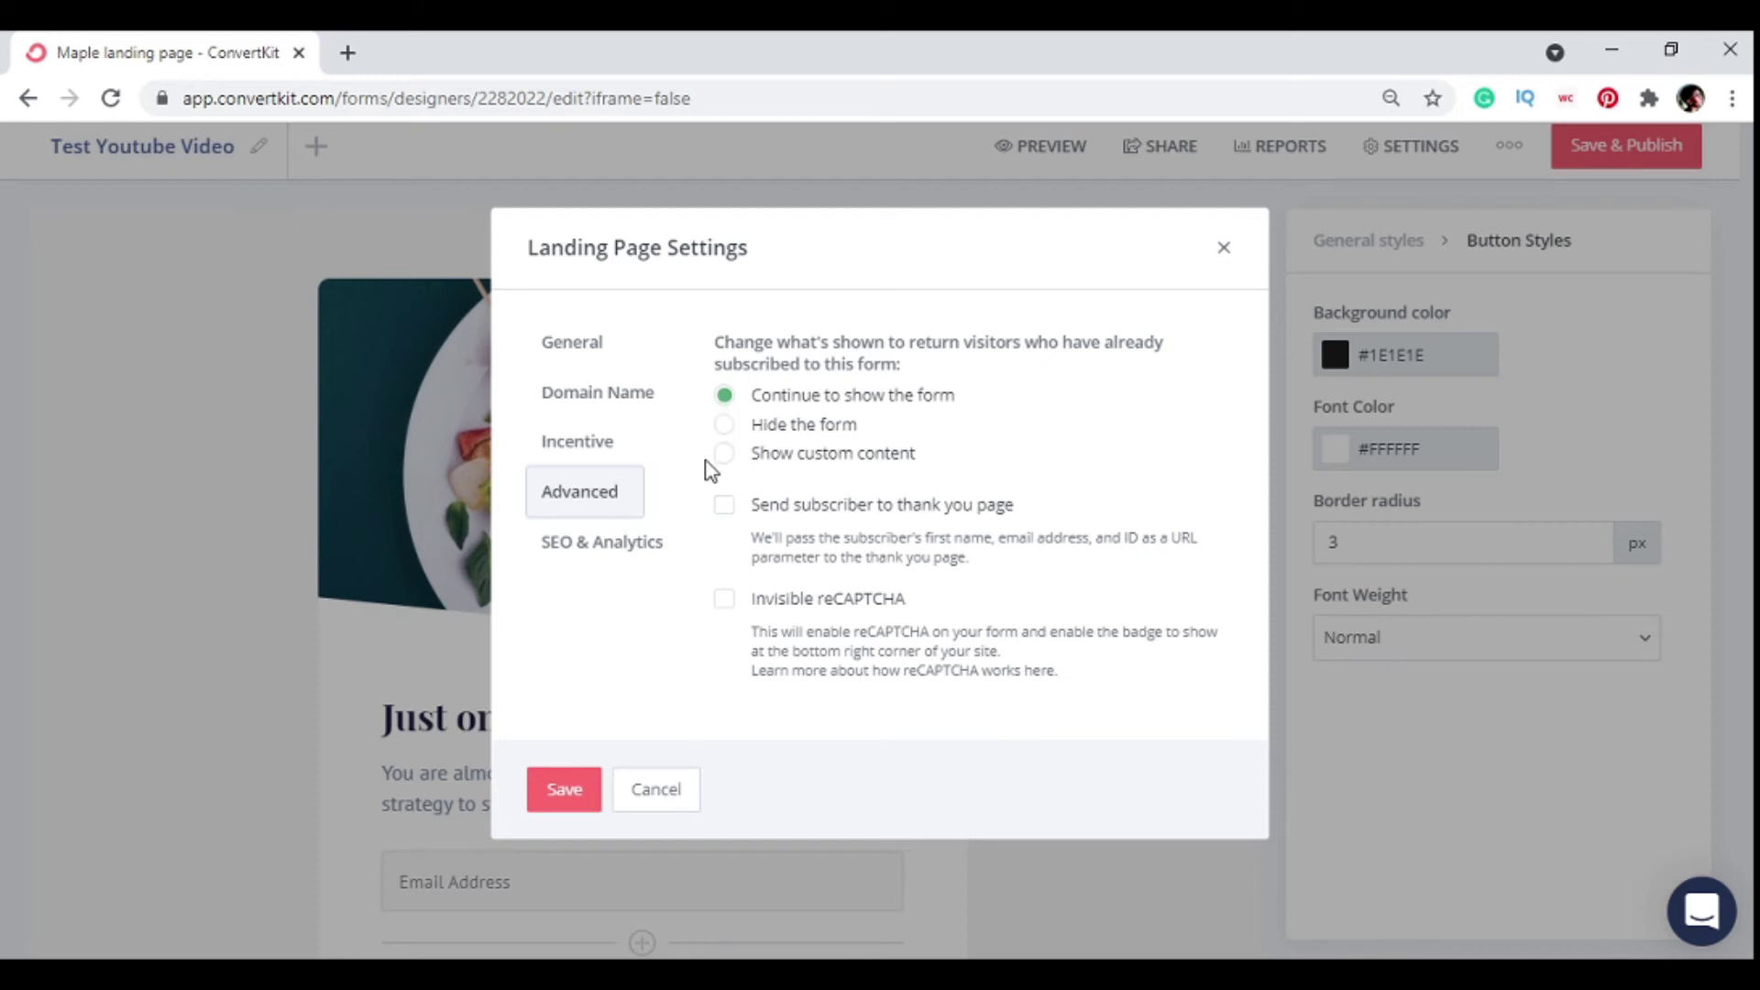
pyautogui.click(711, 438)
pyautogui.click(723, 427)
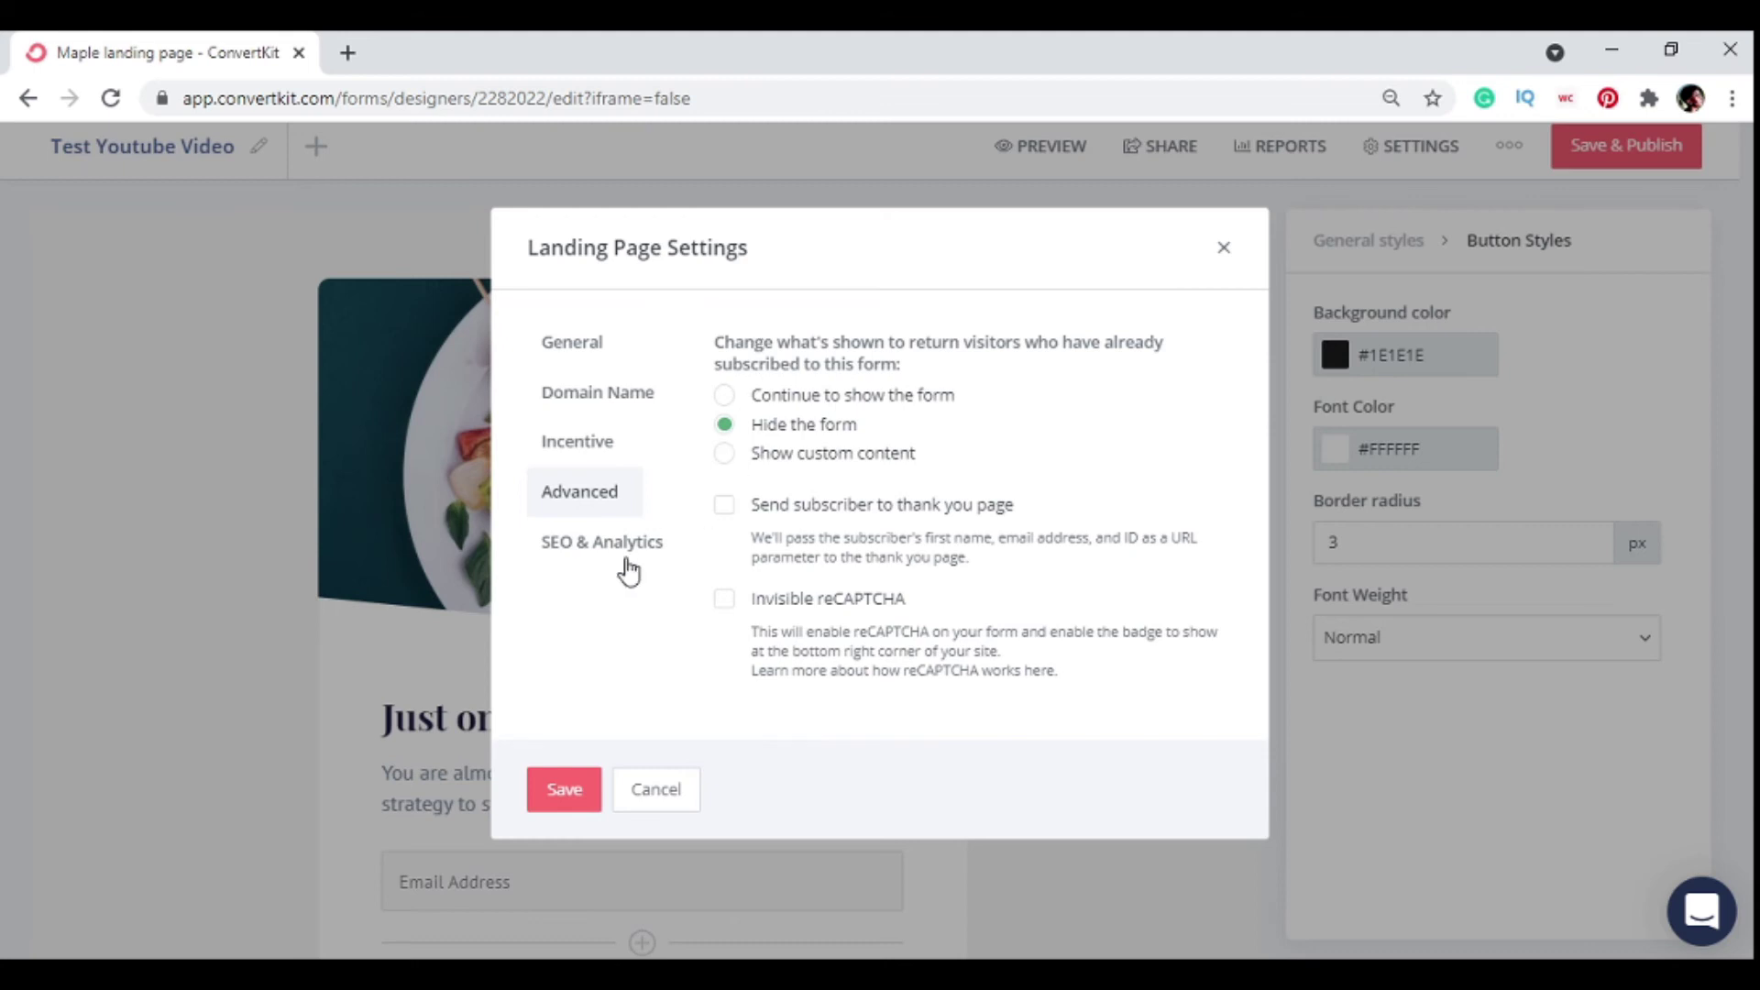
# - Review the SEO and analytics, domain name, general and incentive settings, and save the landing page settings
pyautogui.click(604, 548)
pyautogui.scroll(-6, 837, 554)
pyautogui.scroll(6, 848, 550)
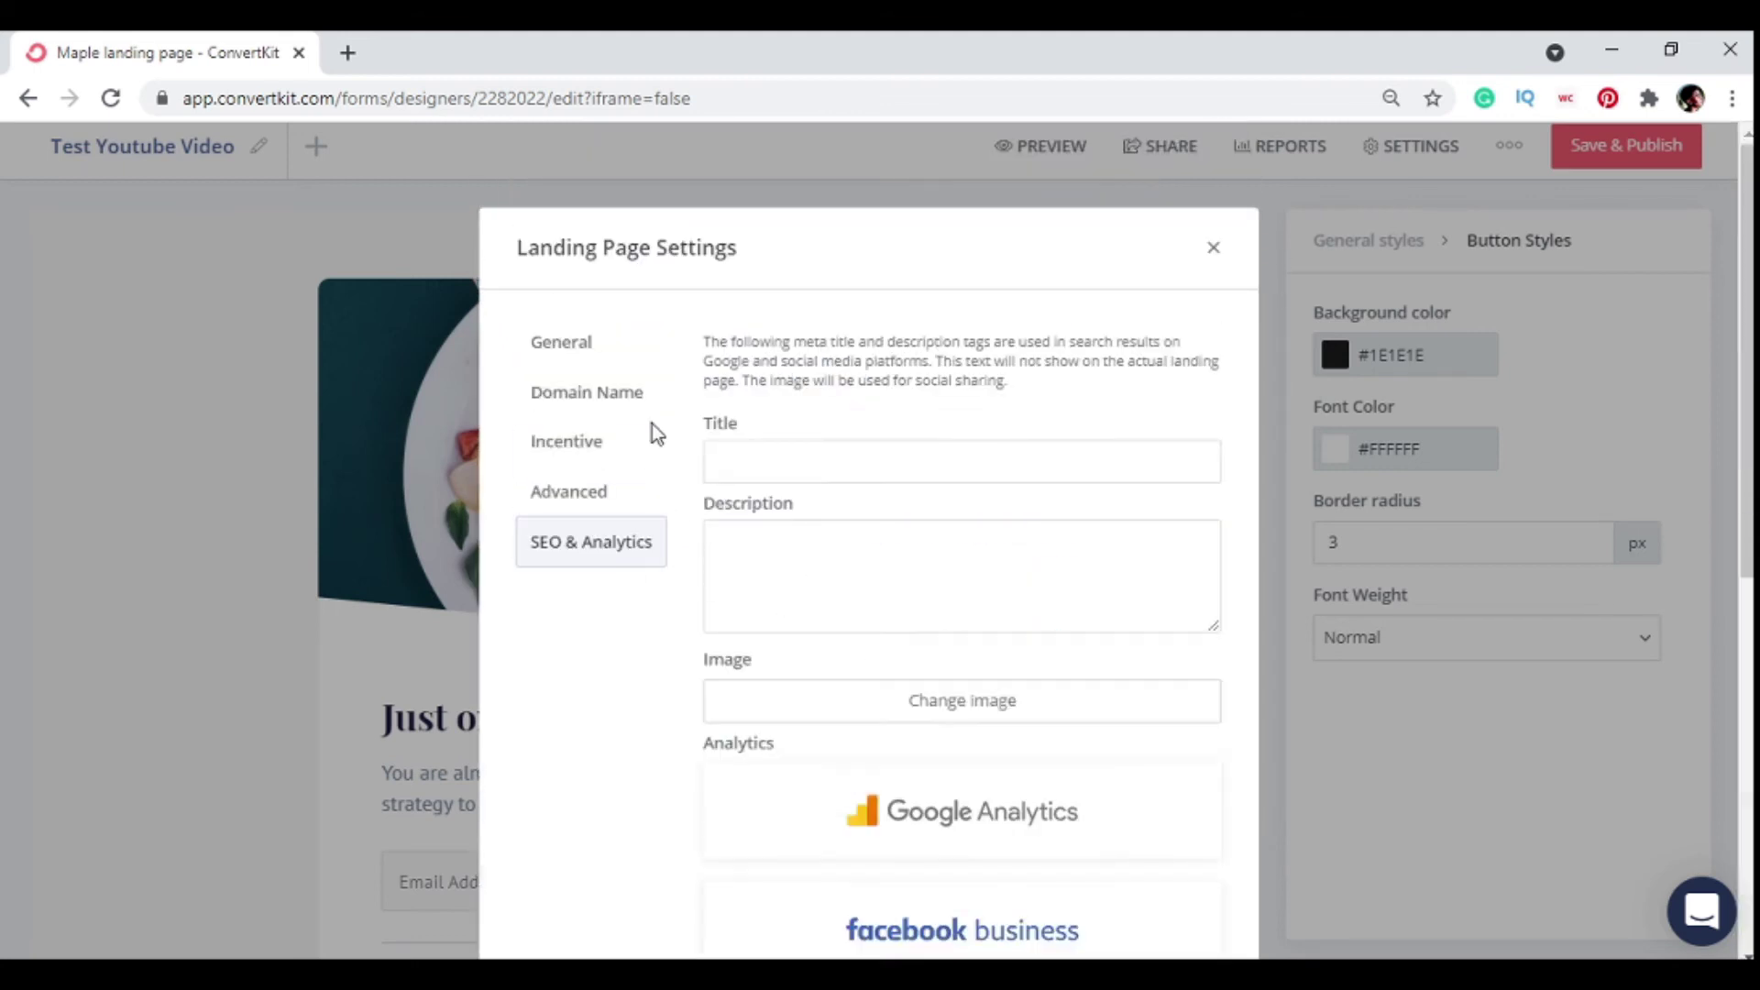
pyautogui.click(534, 394)
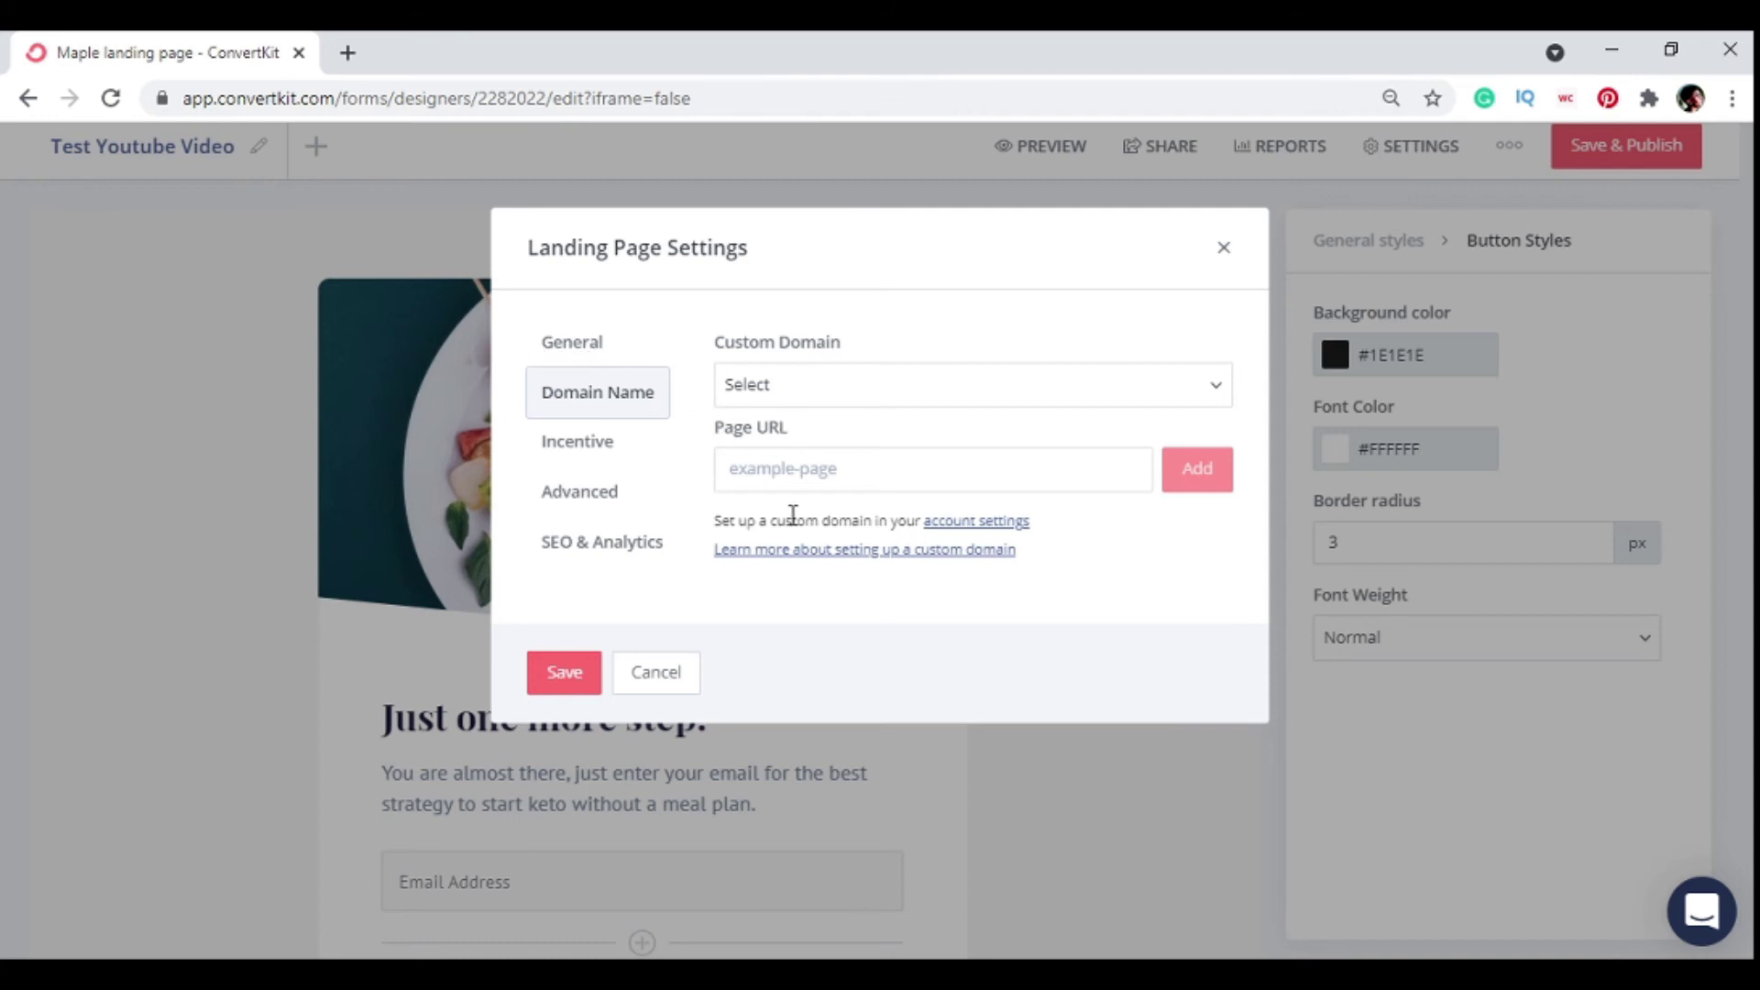
pyautogui.click(572, 345)
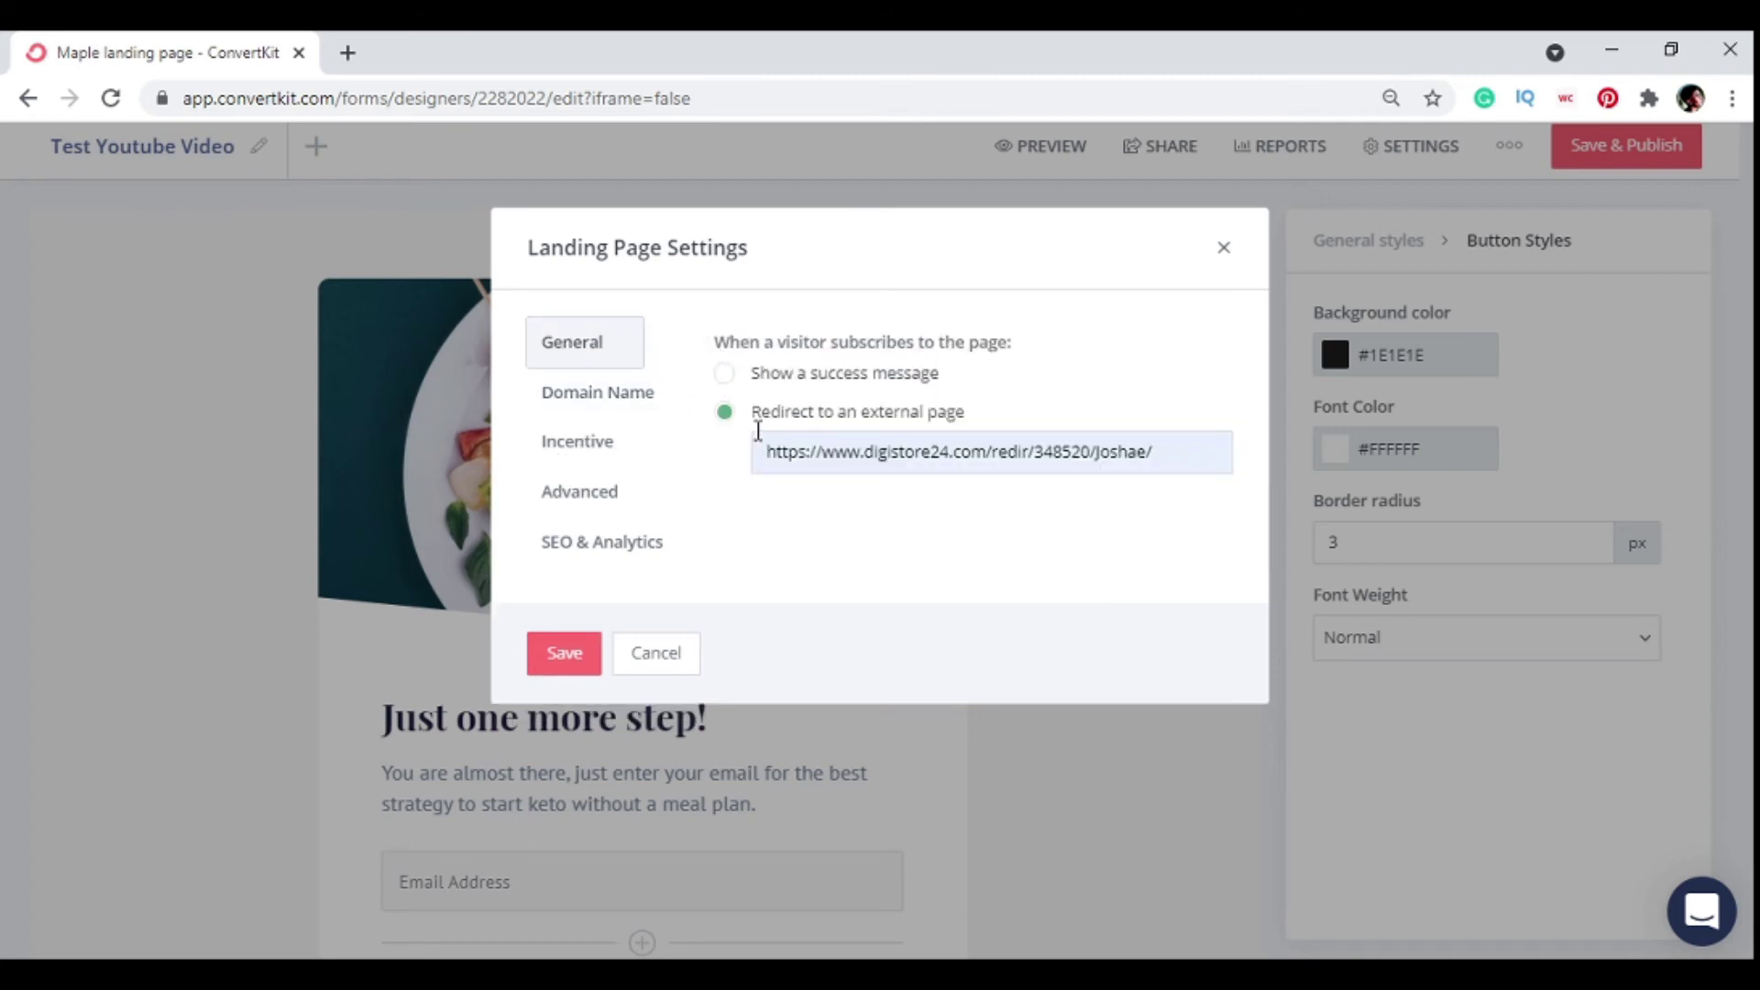
pyautogui.click(587, 452)
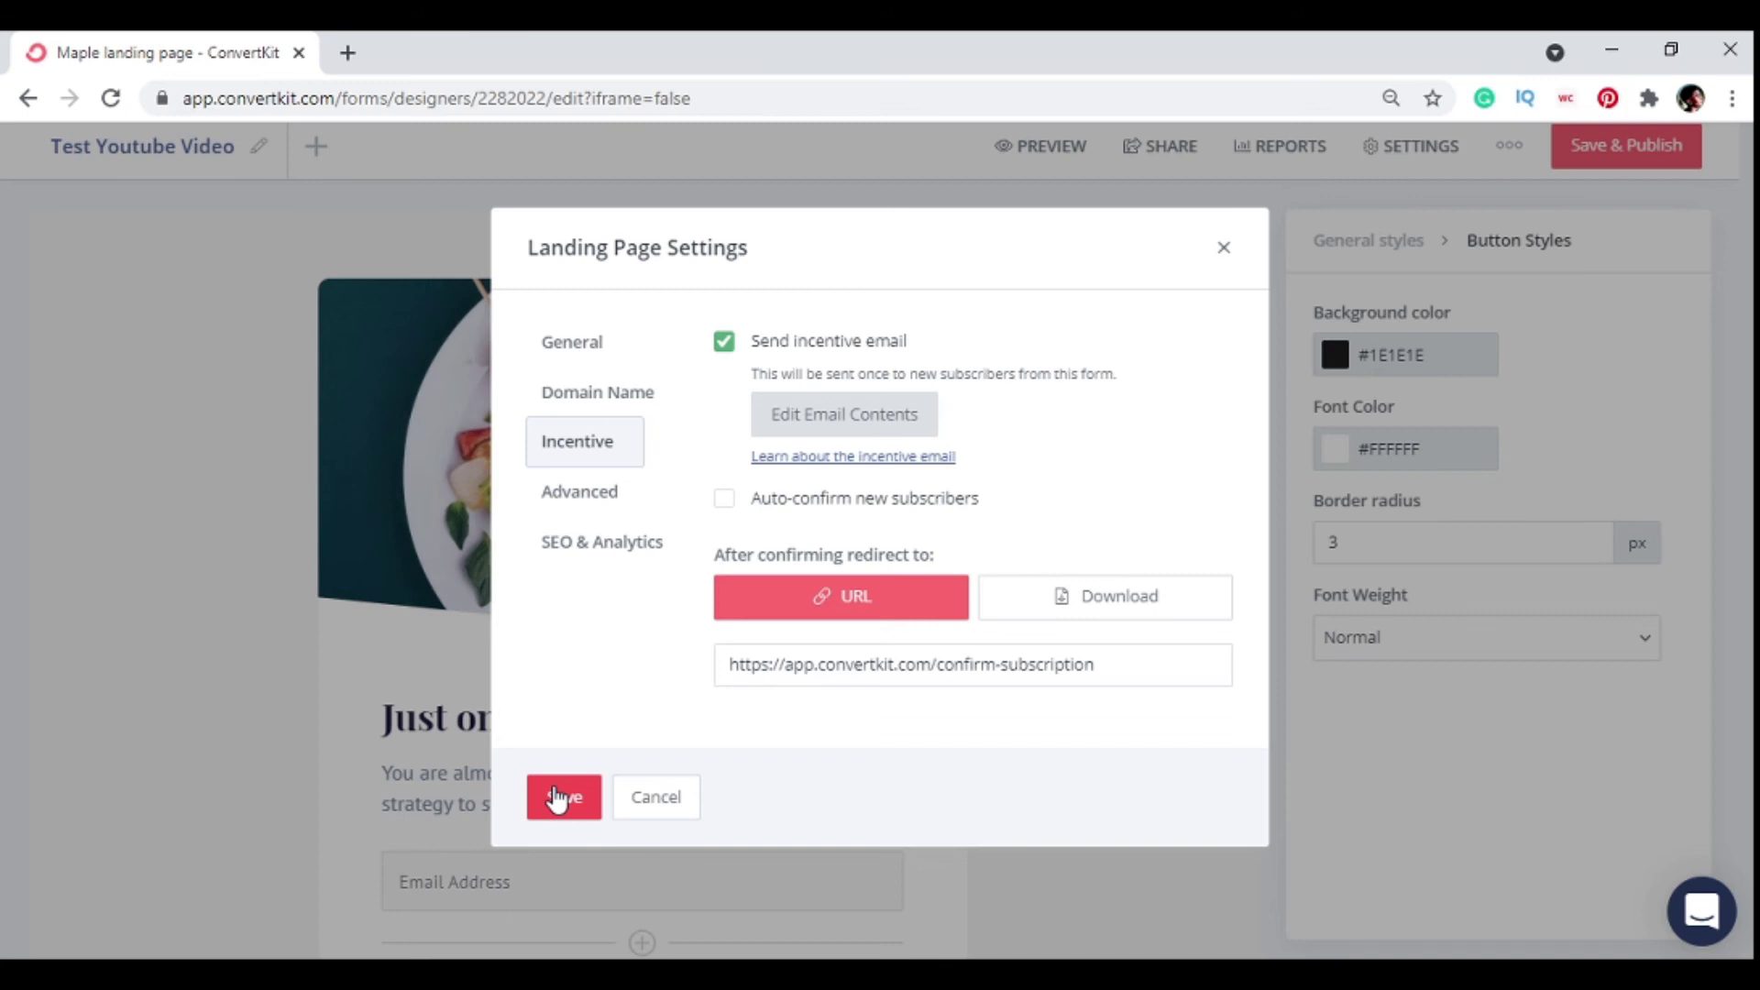
pyautogui.click(557, 798)
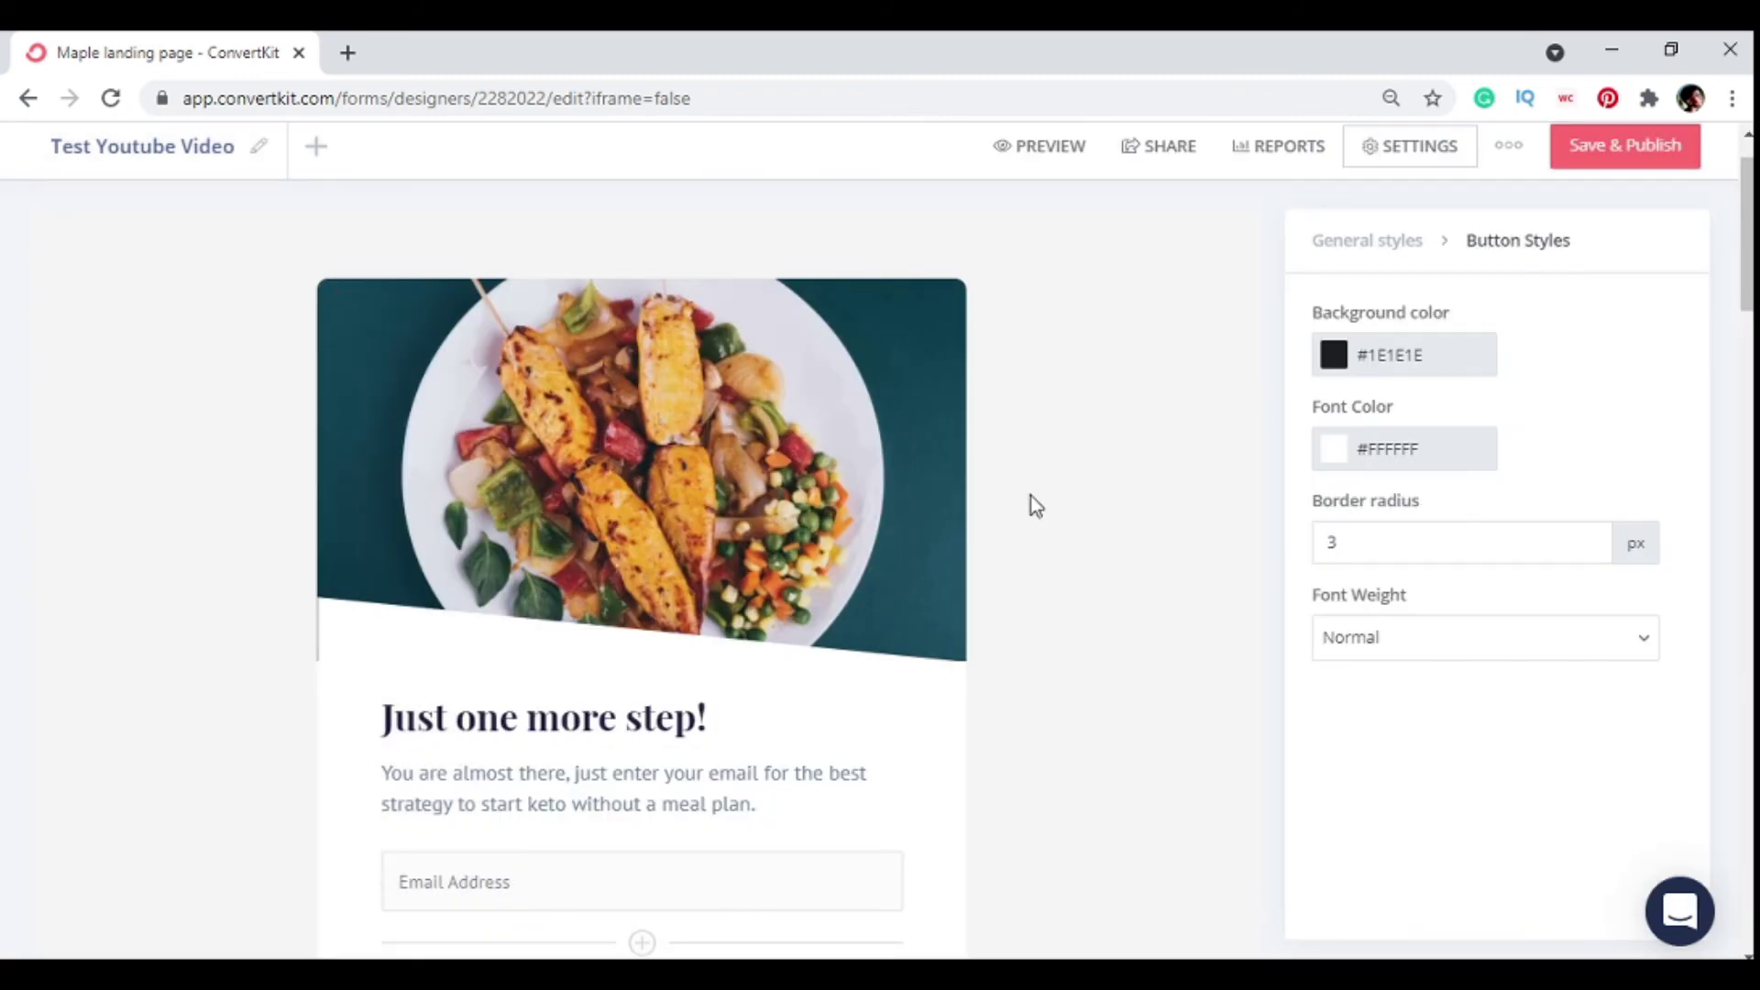
# - Preview the landing page's email step and test its submit button with the email address field left empty
pyautogui.scroll(1, 1030, 495)
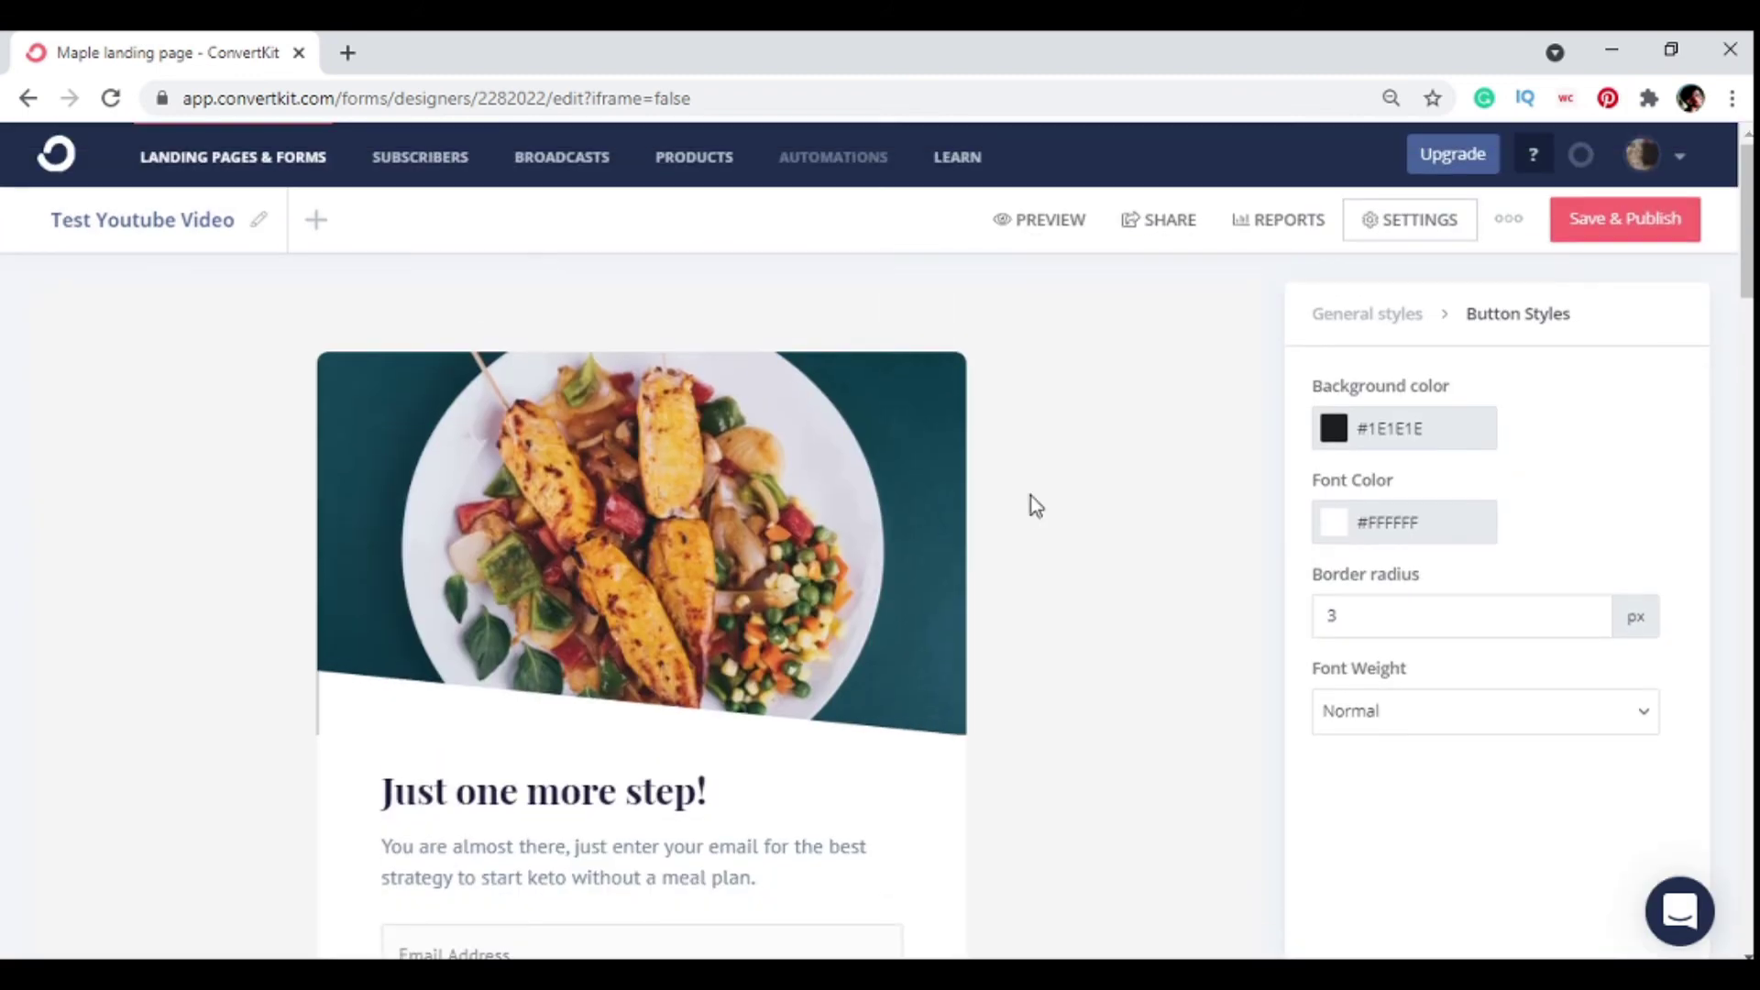
pyautogui.click(1060, 222)
pyautogui.scroll(-5, 1222, 495)
pyautogui.scroll(3, 1222, 495)
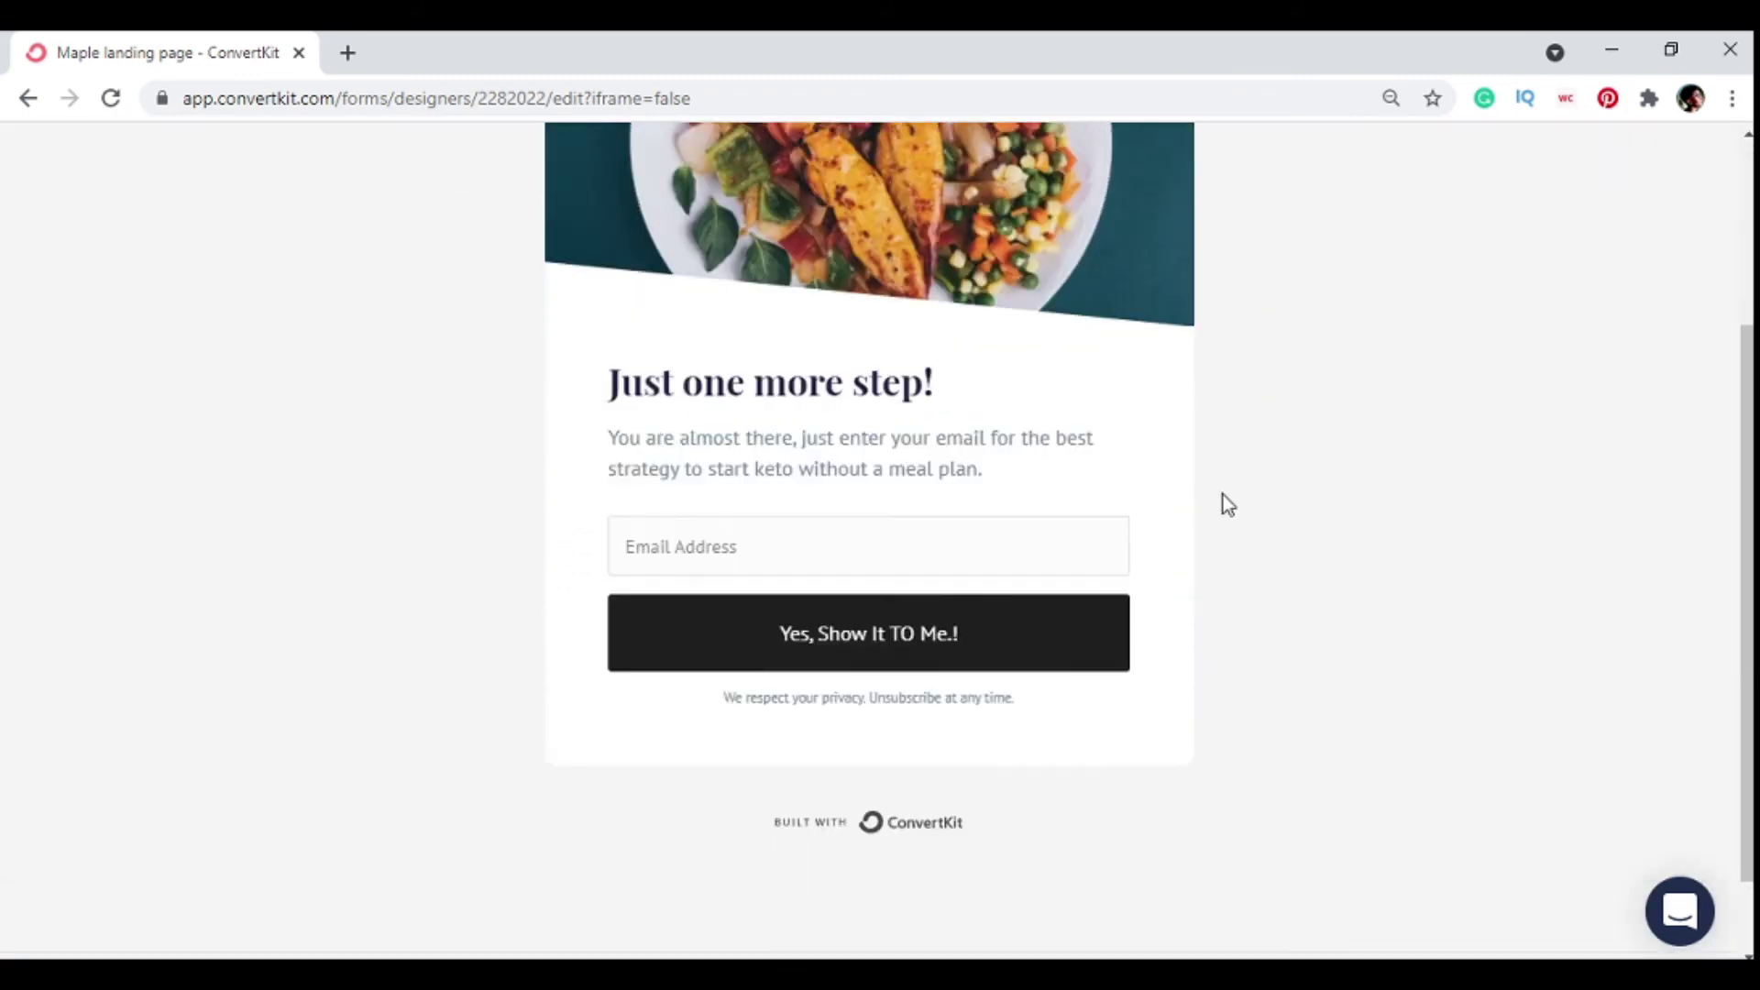
pyautogui.scroll(-2, 1223, 494)
pyautogui.click(1007, 678)
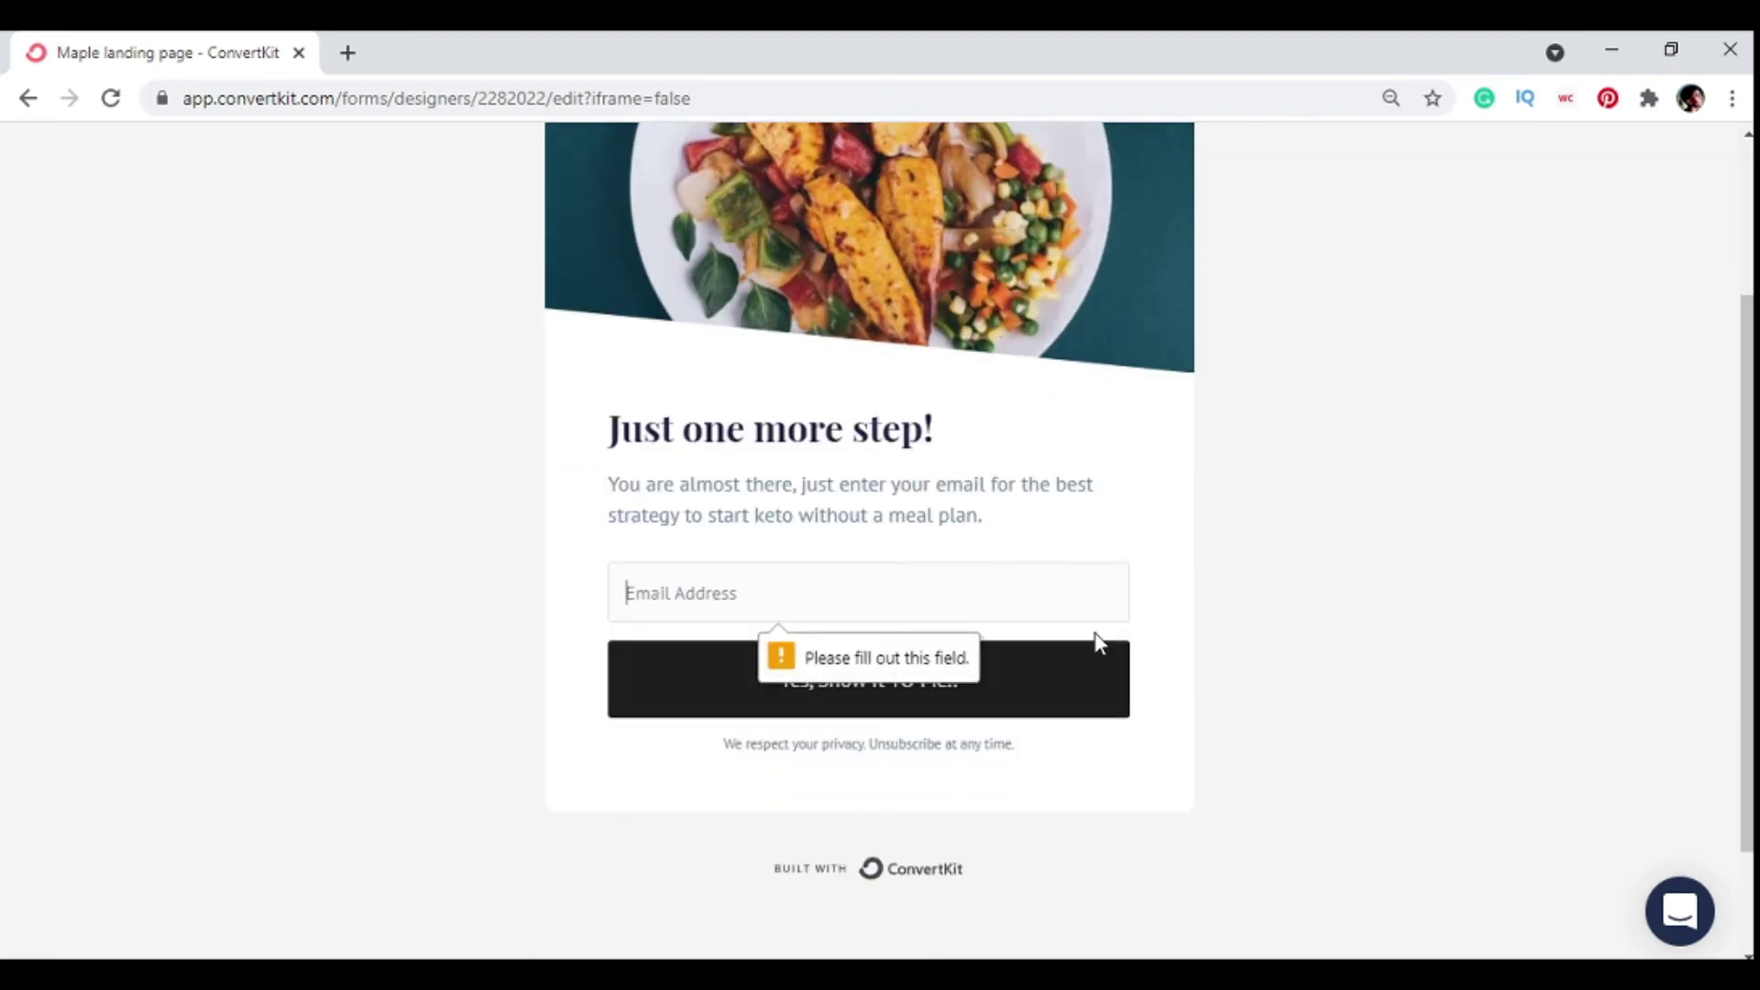
pyautogui.scroll(3, 1516, 467)
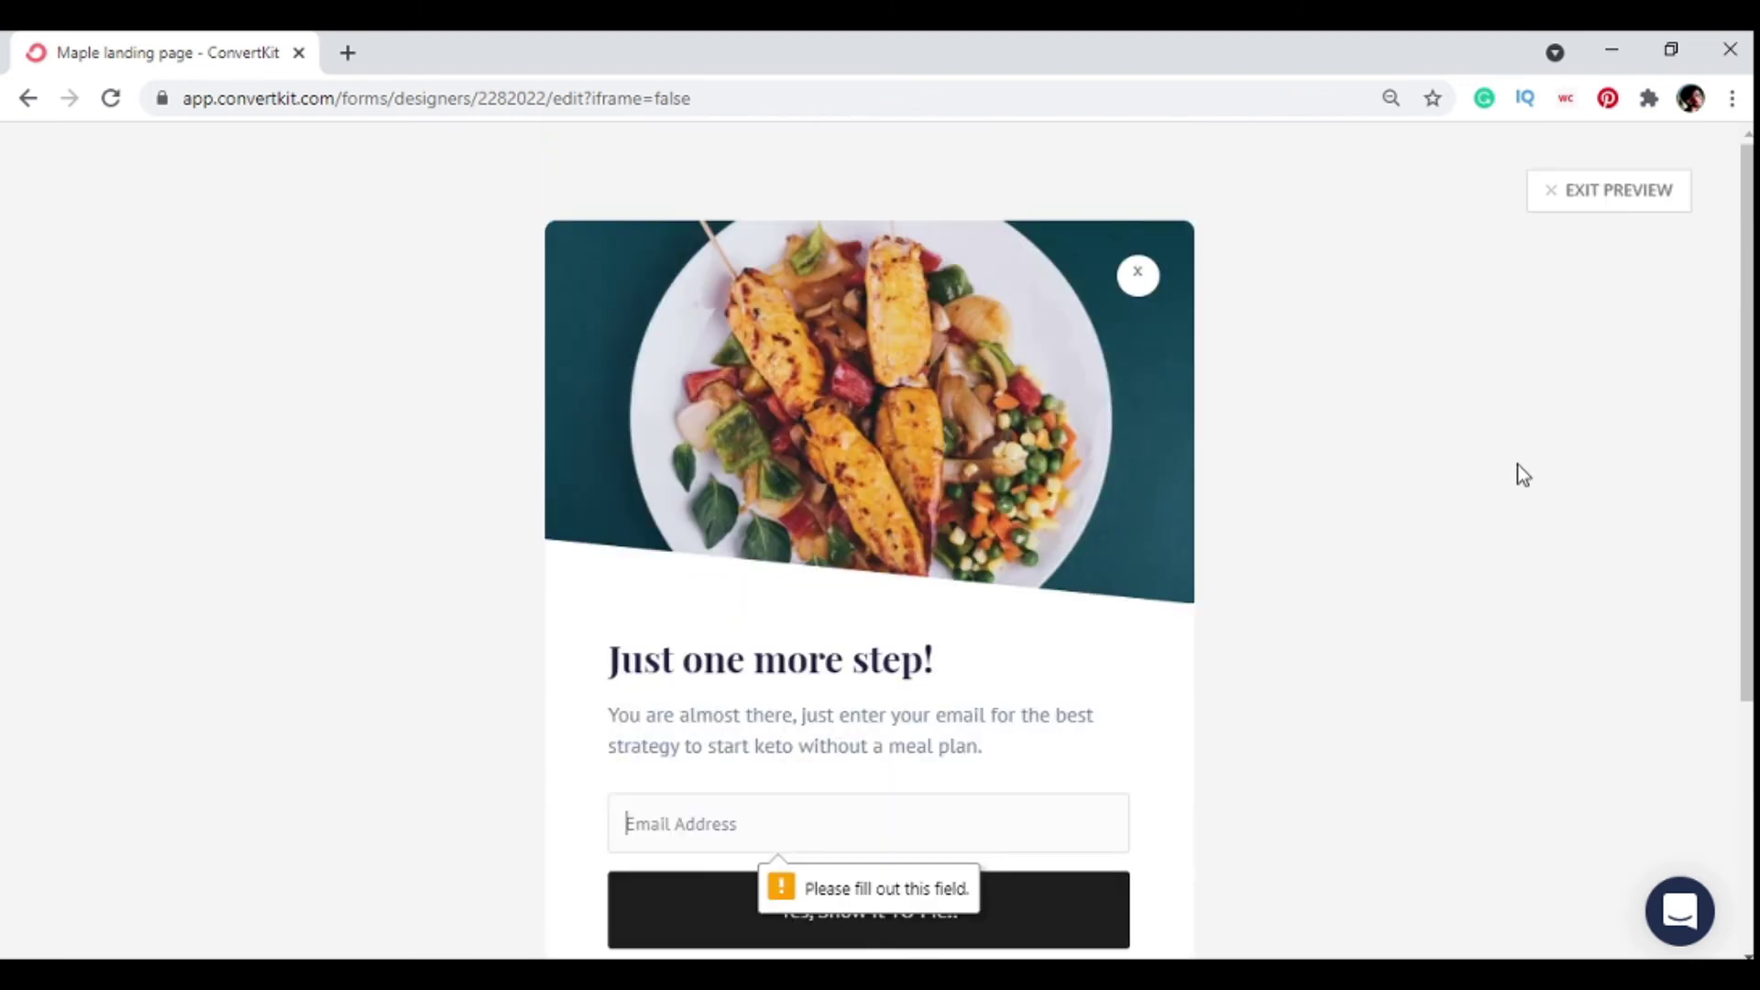
# - Exit the landing page preview and copy the page's public URL from its sharing options
pyautogui.click(1582, 193)
pyautogui.scroll(1, 1498, 260)
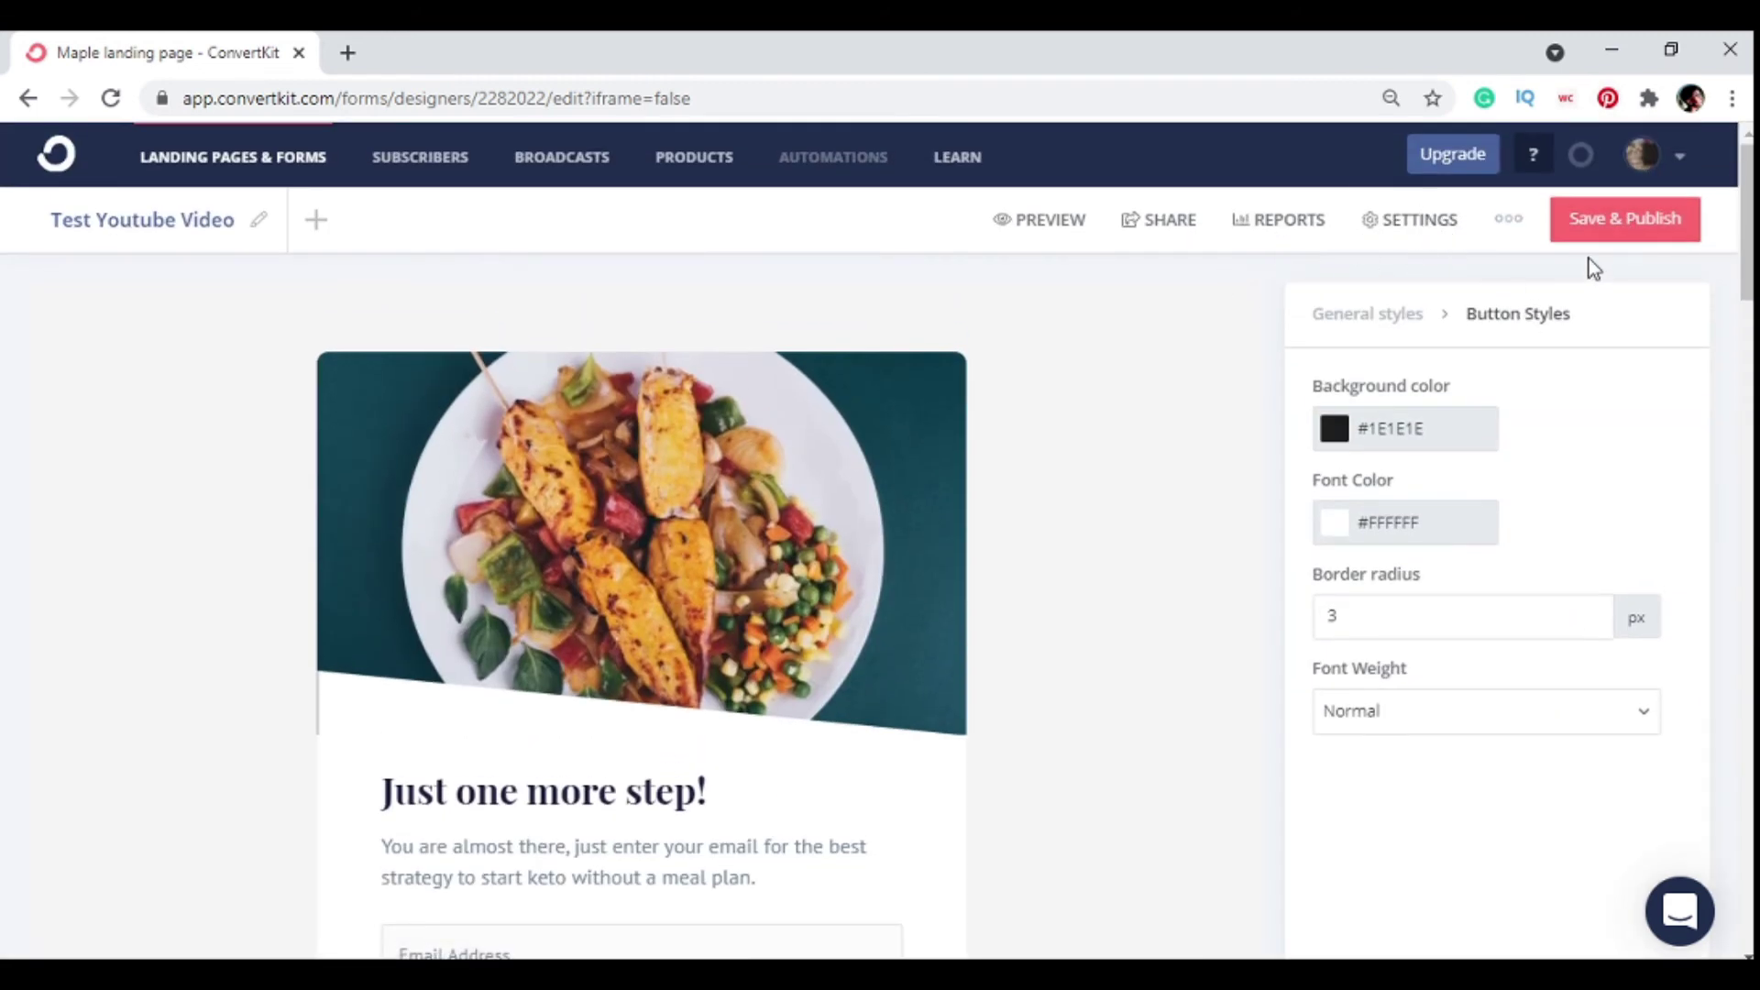
pyautogui.click(1166, 229)
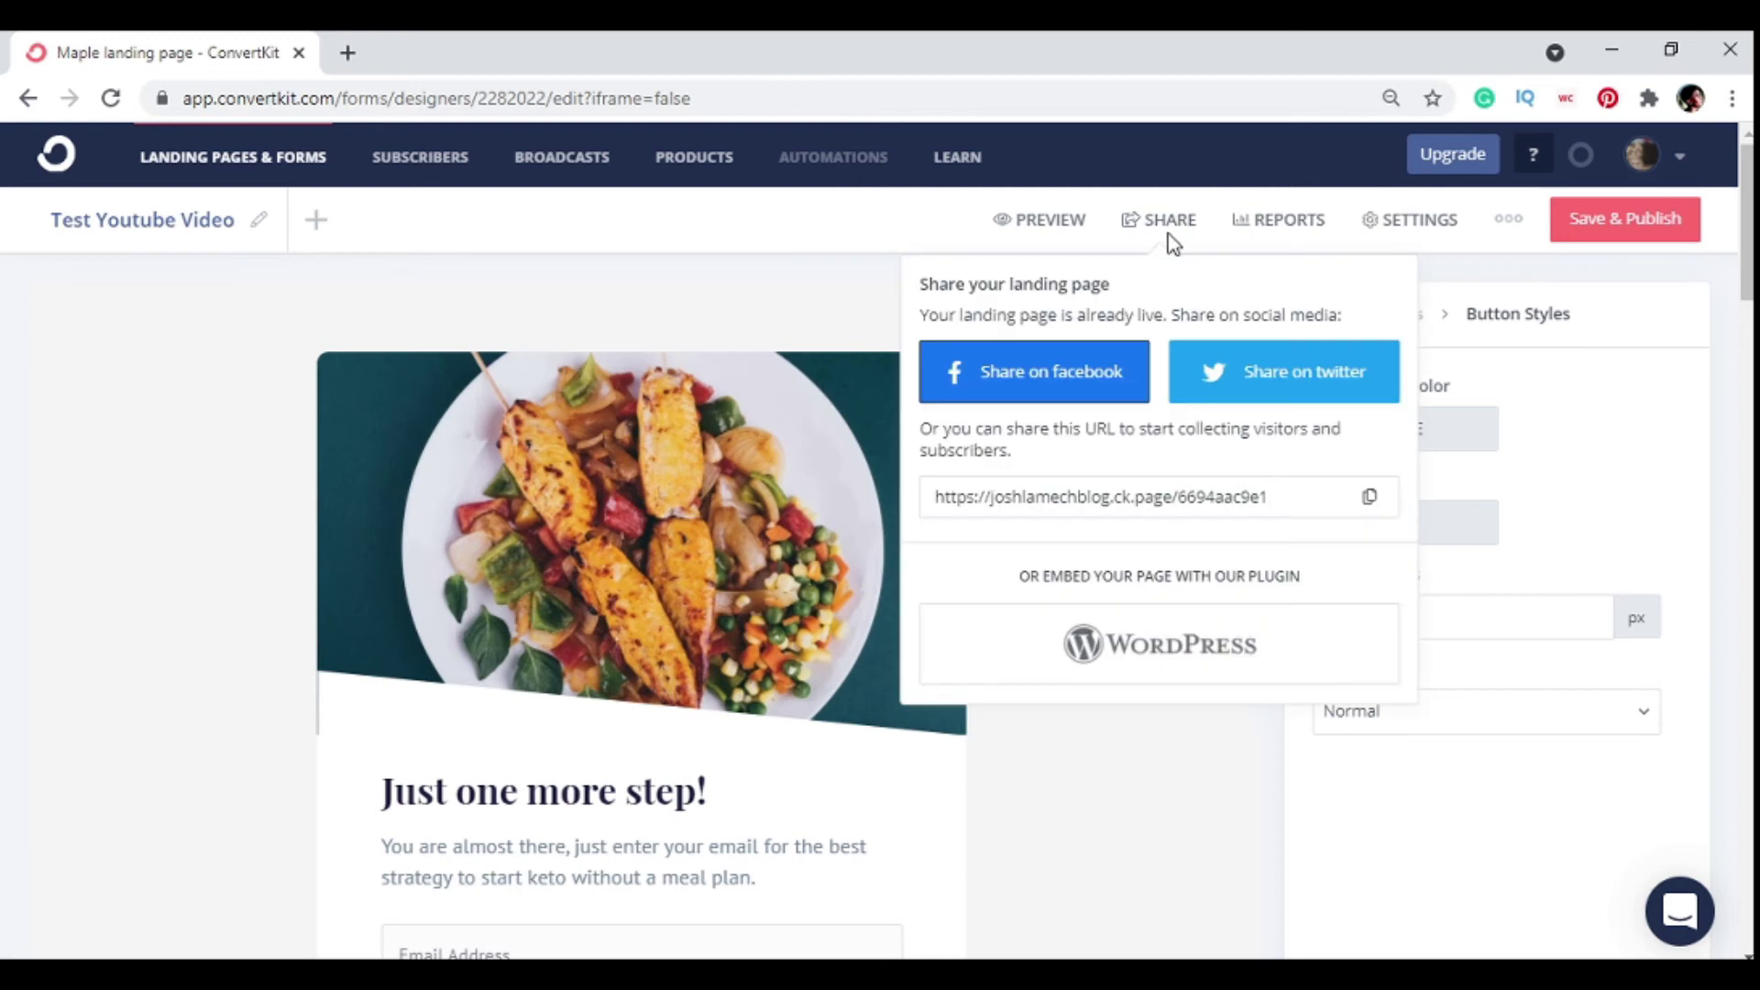
pyautogui.click(1130, 499)
pyautogui.hotkey('ctrl', 'c')
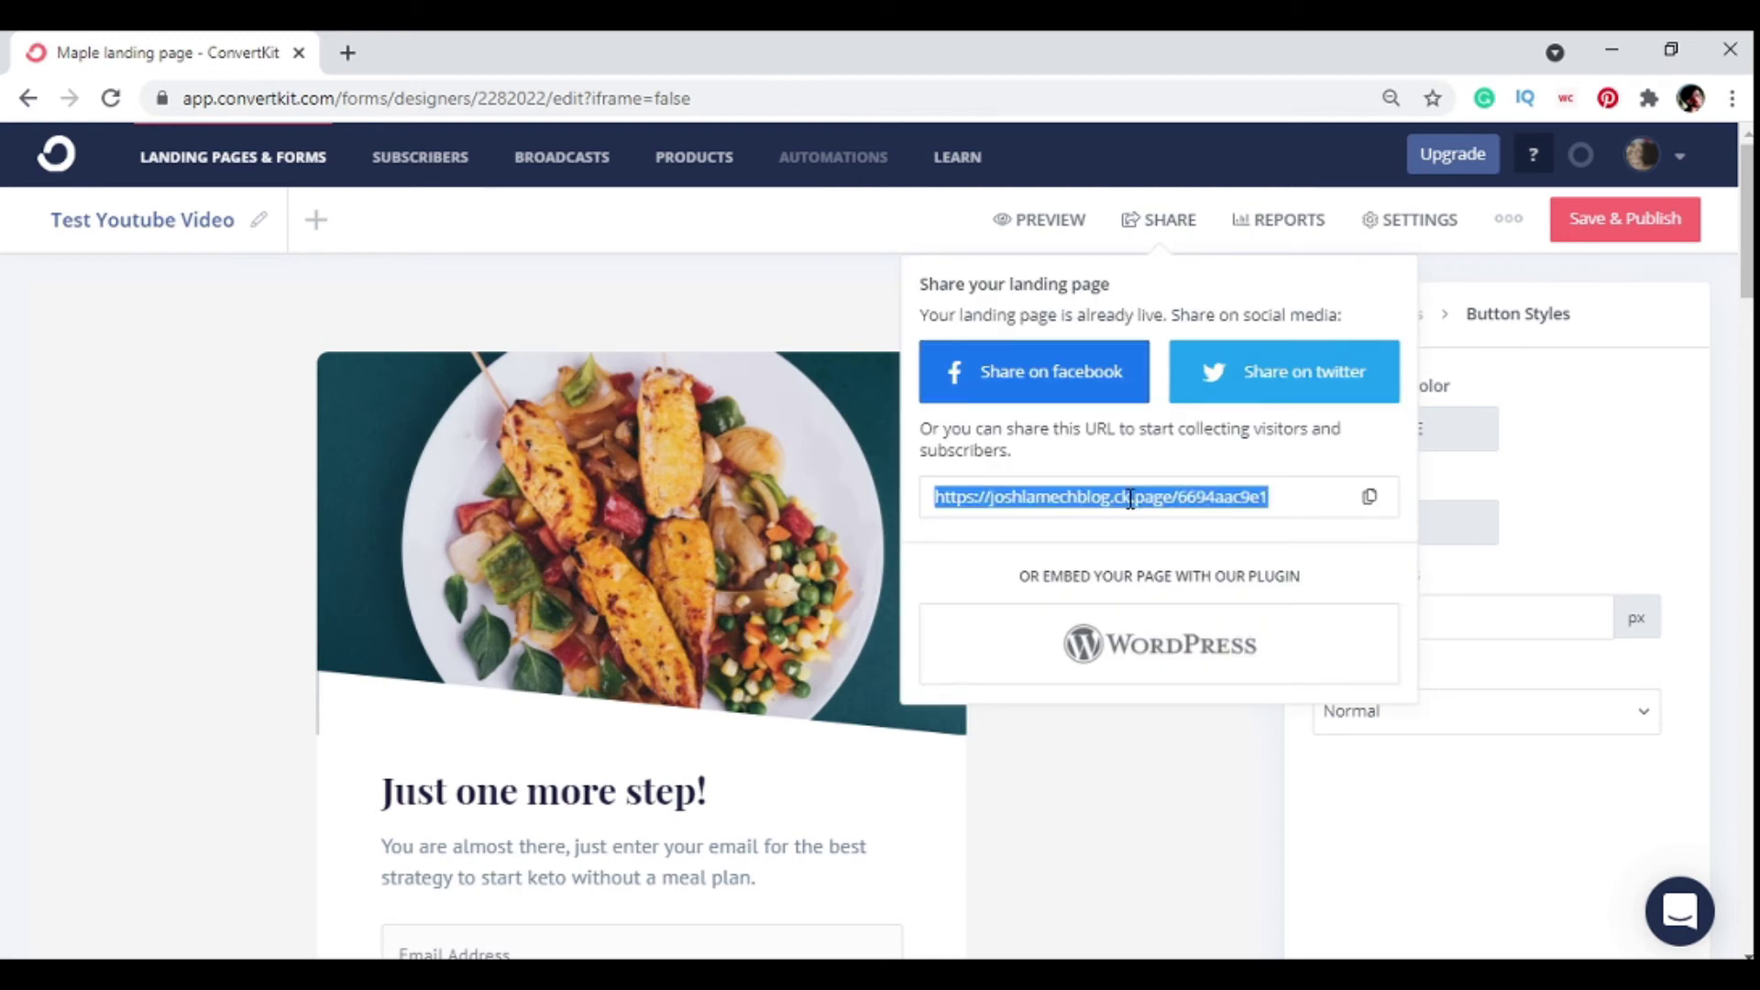
# - Check the email step in the editor, then save and publish the landing page
pyautogui.click(1593, 223)
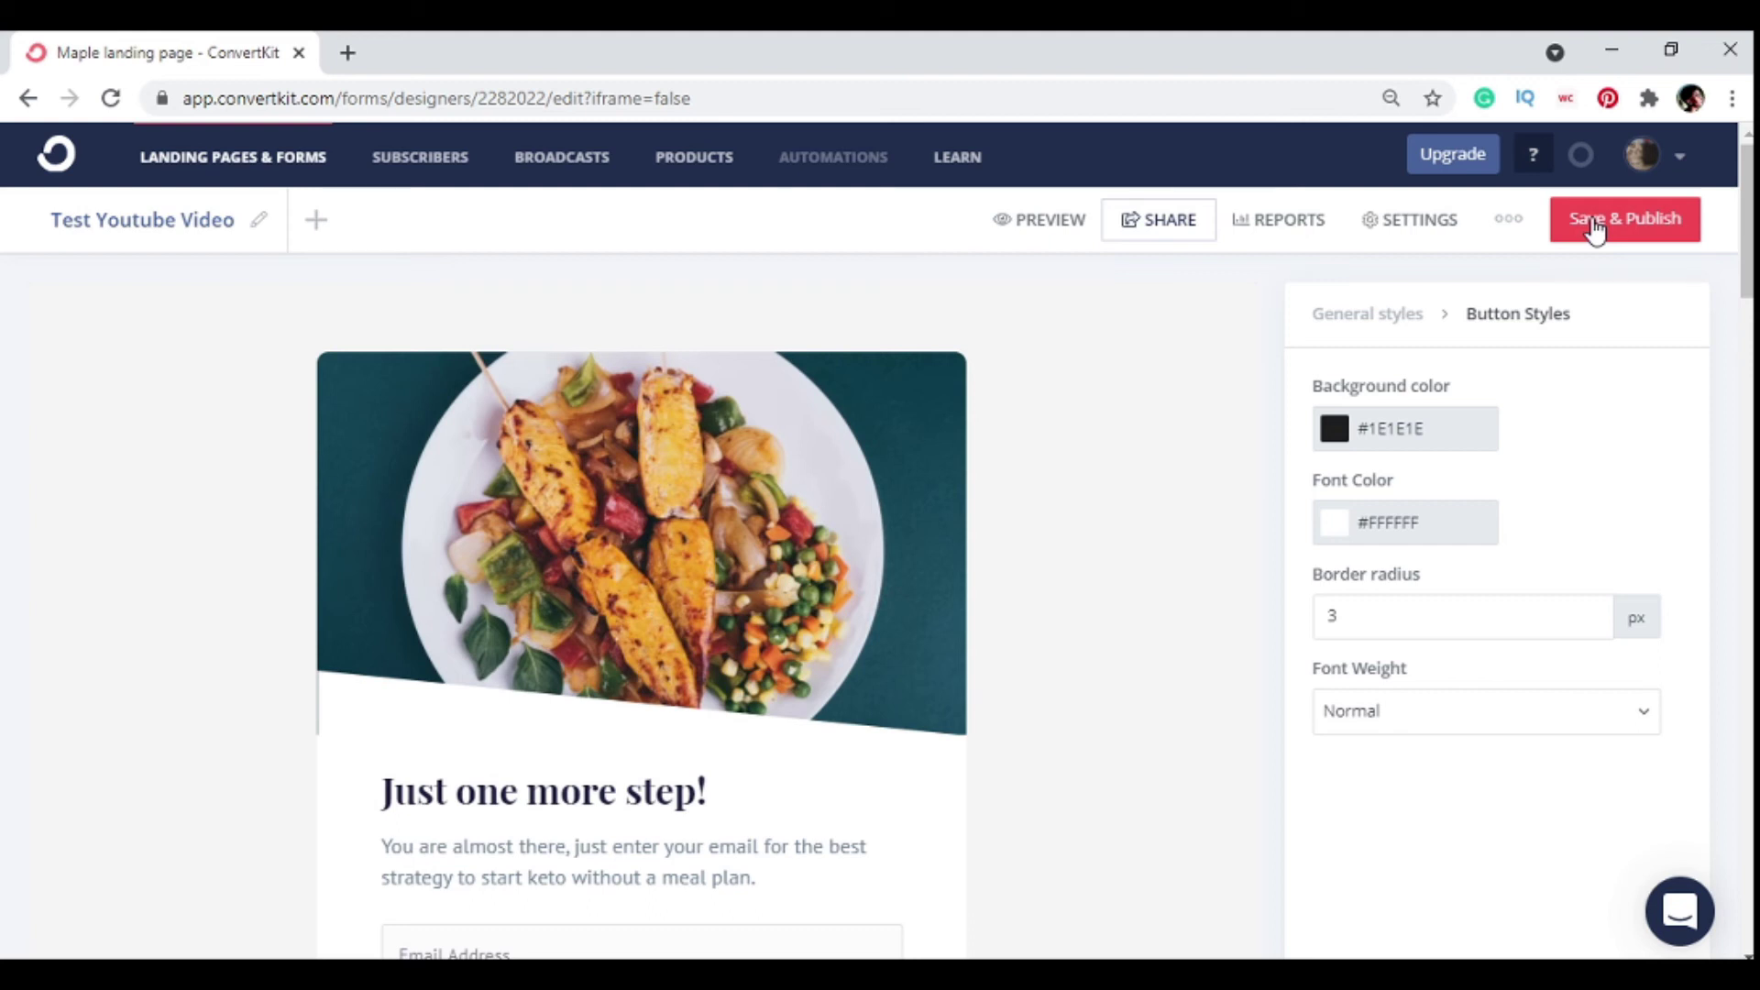
pyautogui.scroll(-5, 1192, 486)
pyautogui.scroll(5, 1192, 485)
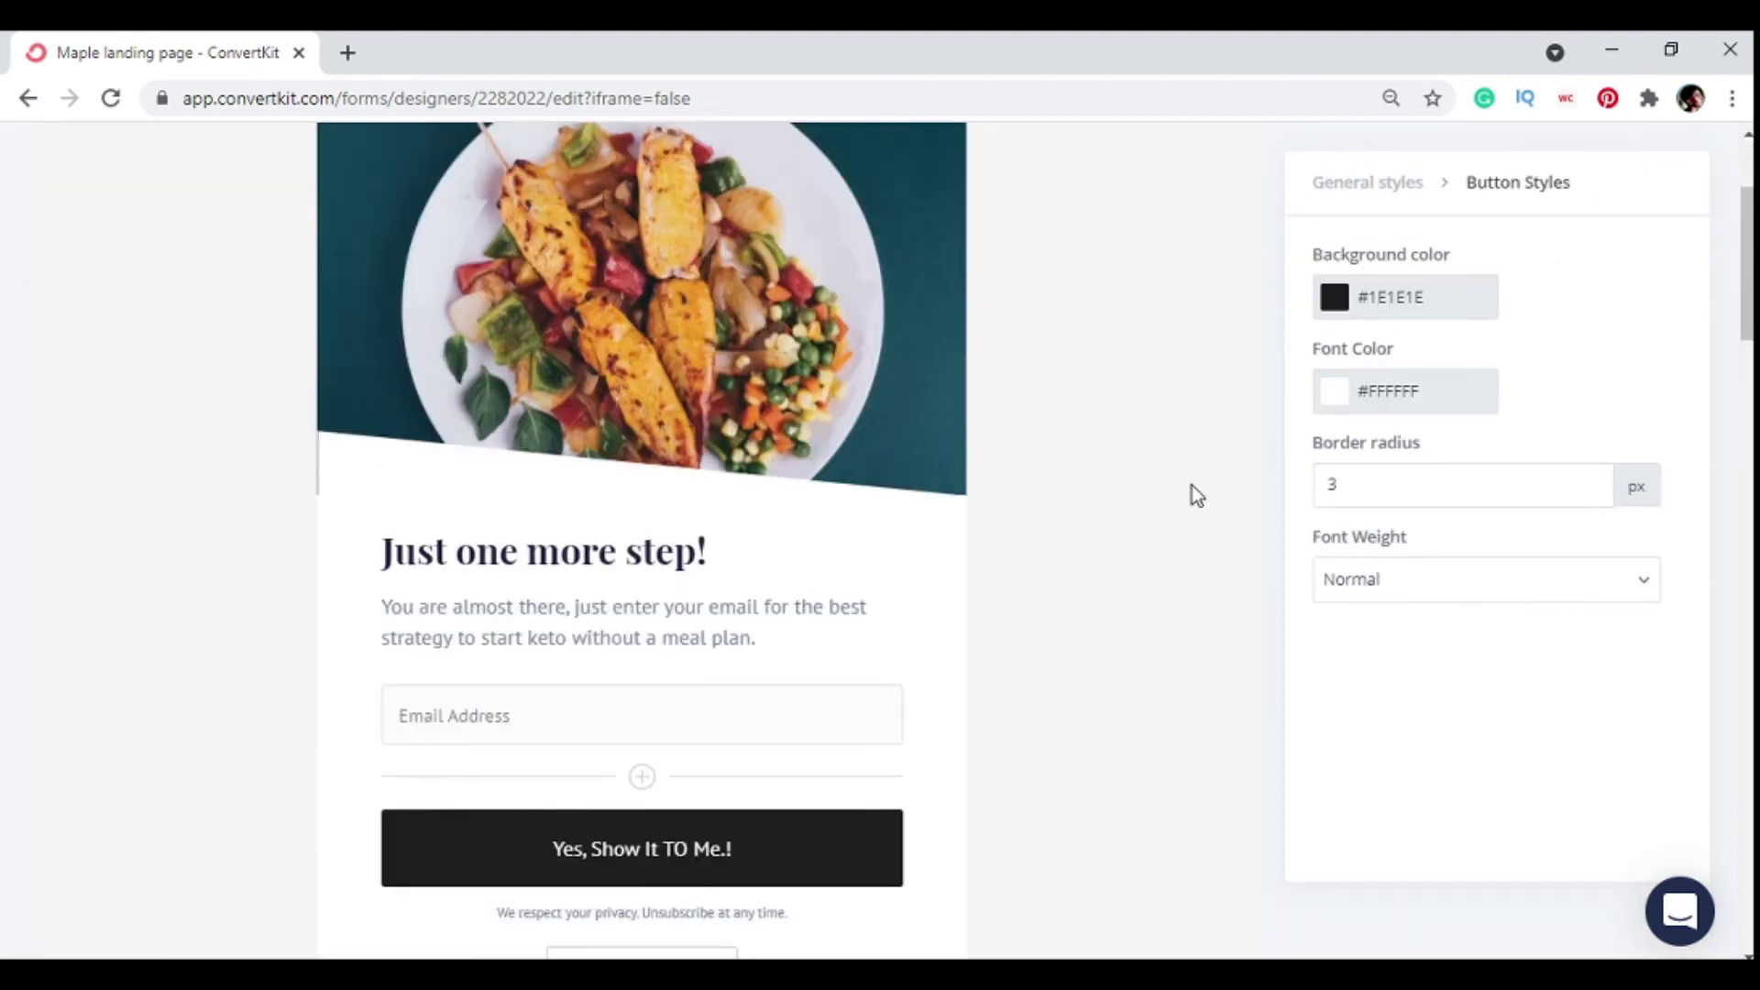
pyautogui.click(1564, 229)
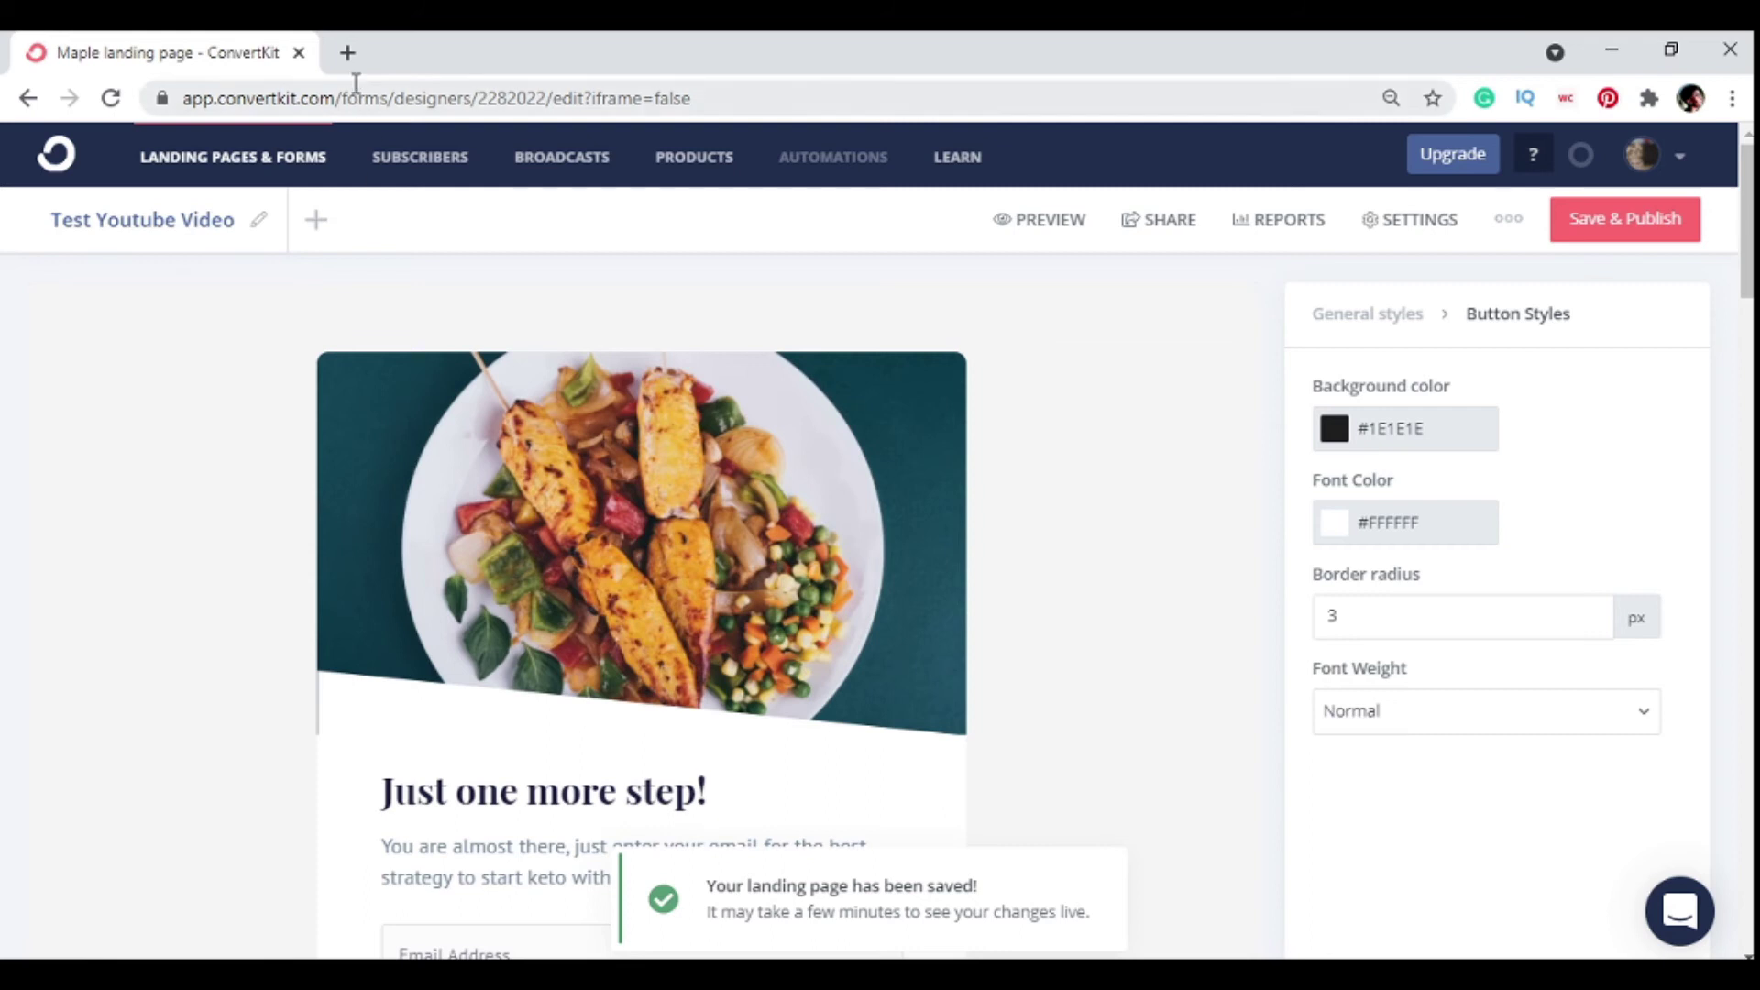
# - Open the copied landing page URL in a new browser tab and review the live page's first step
pyautogui.click(348, 55)
pyautogui.hotkey('ctrl', 'v')
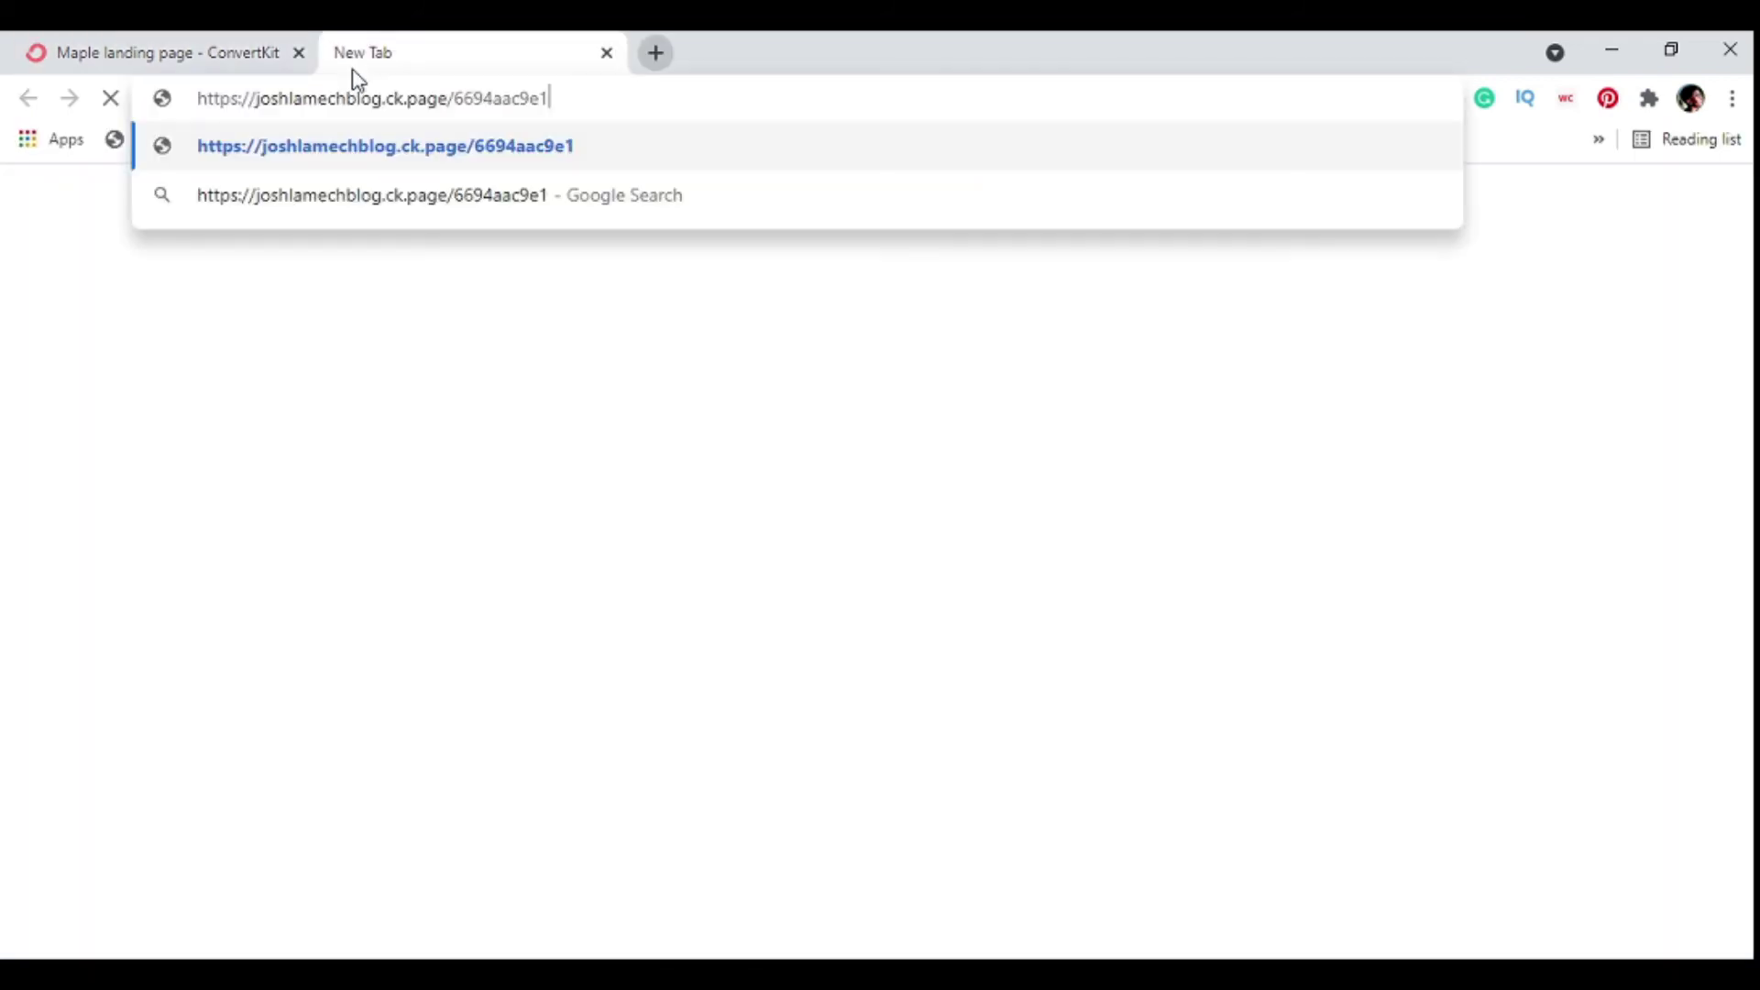
pyautogui.press('Return')
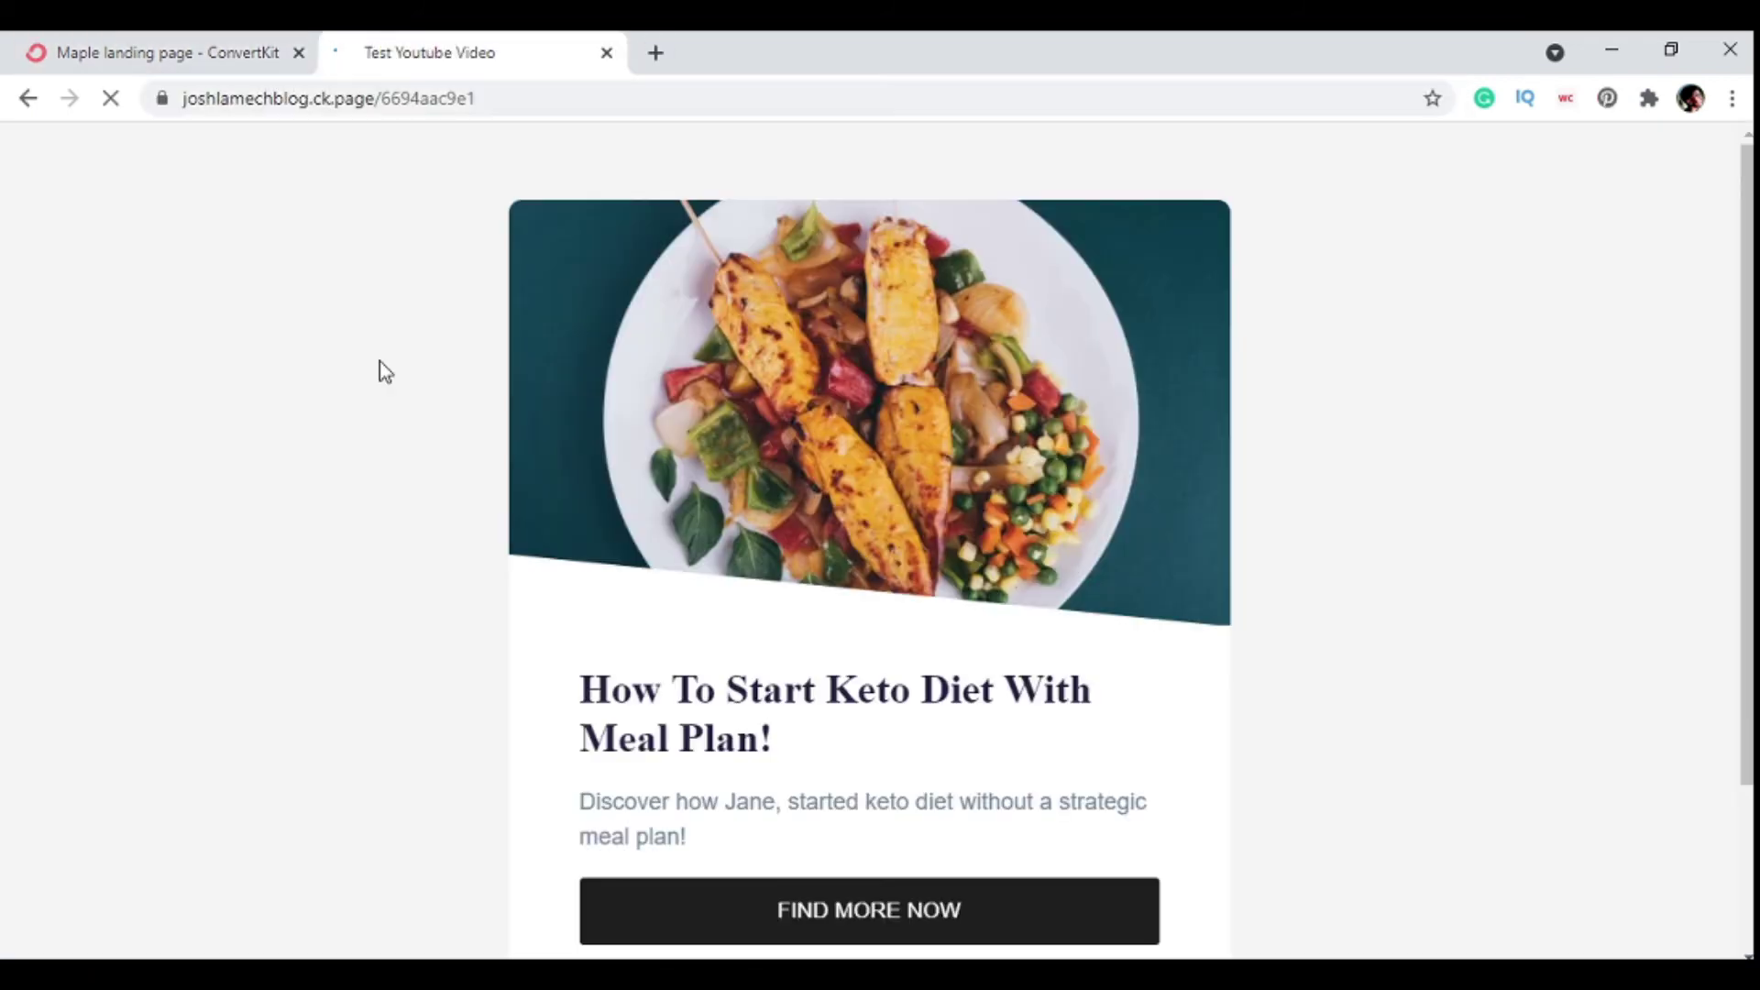
pyautogui.scroll(-2, 383, 493)
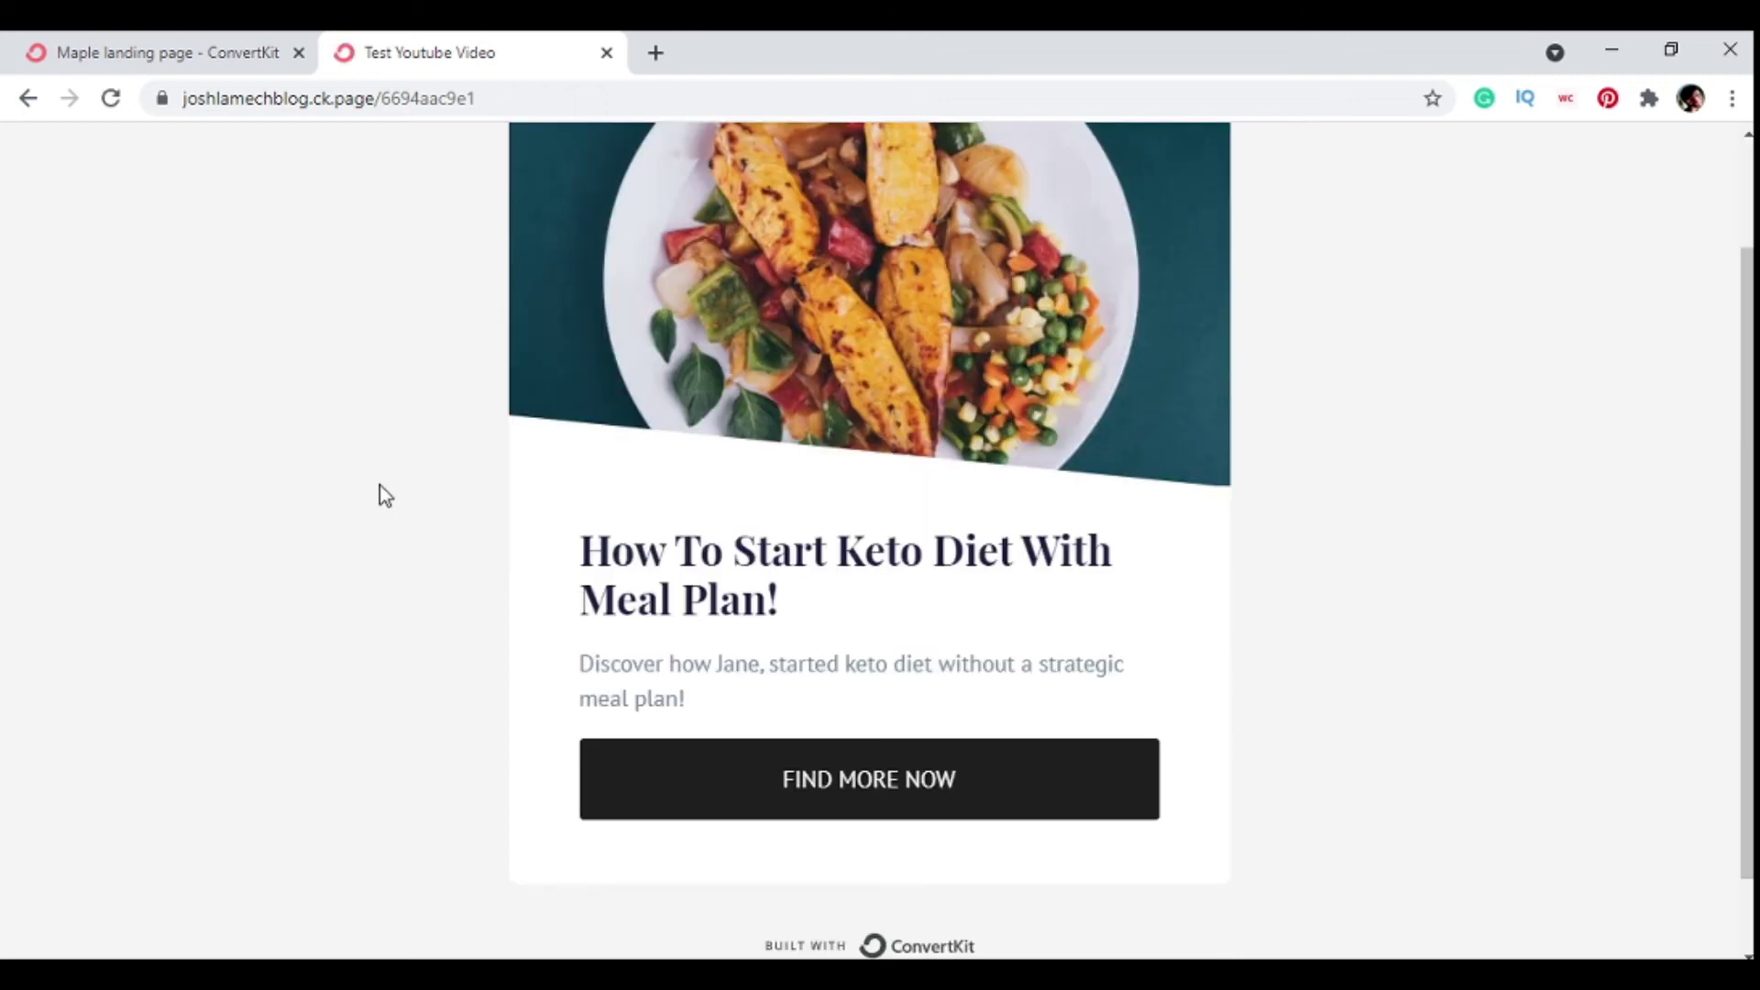
pyautogui.scroll(2, 383, 493)
pyautogui.scroll(-3, 383, 493)
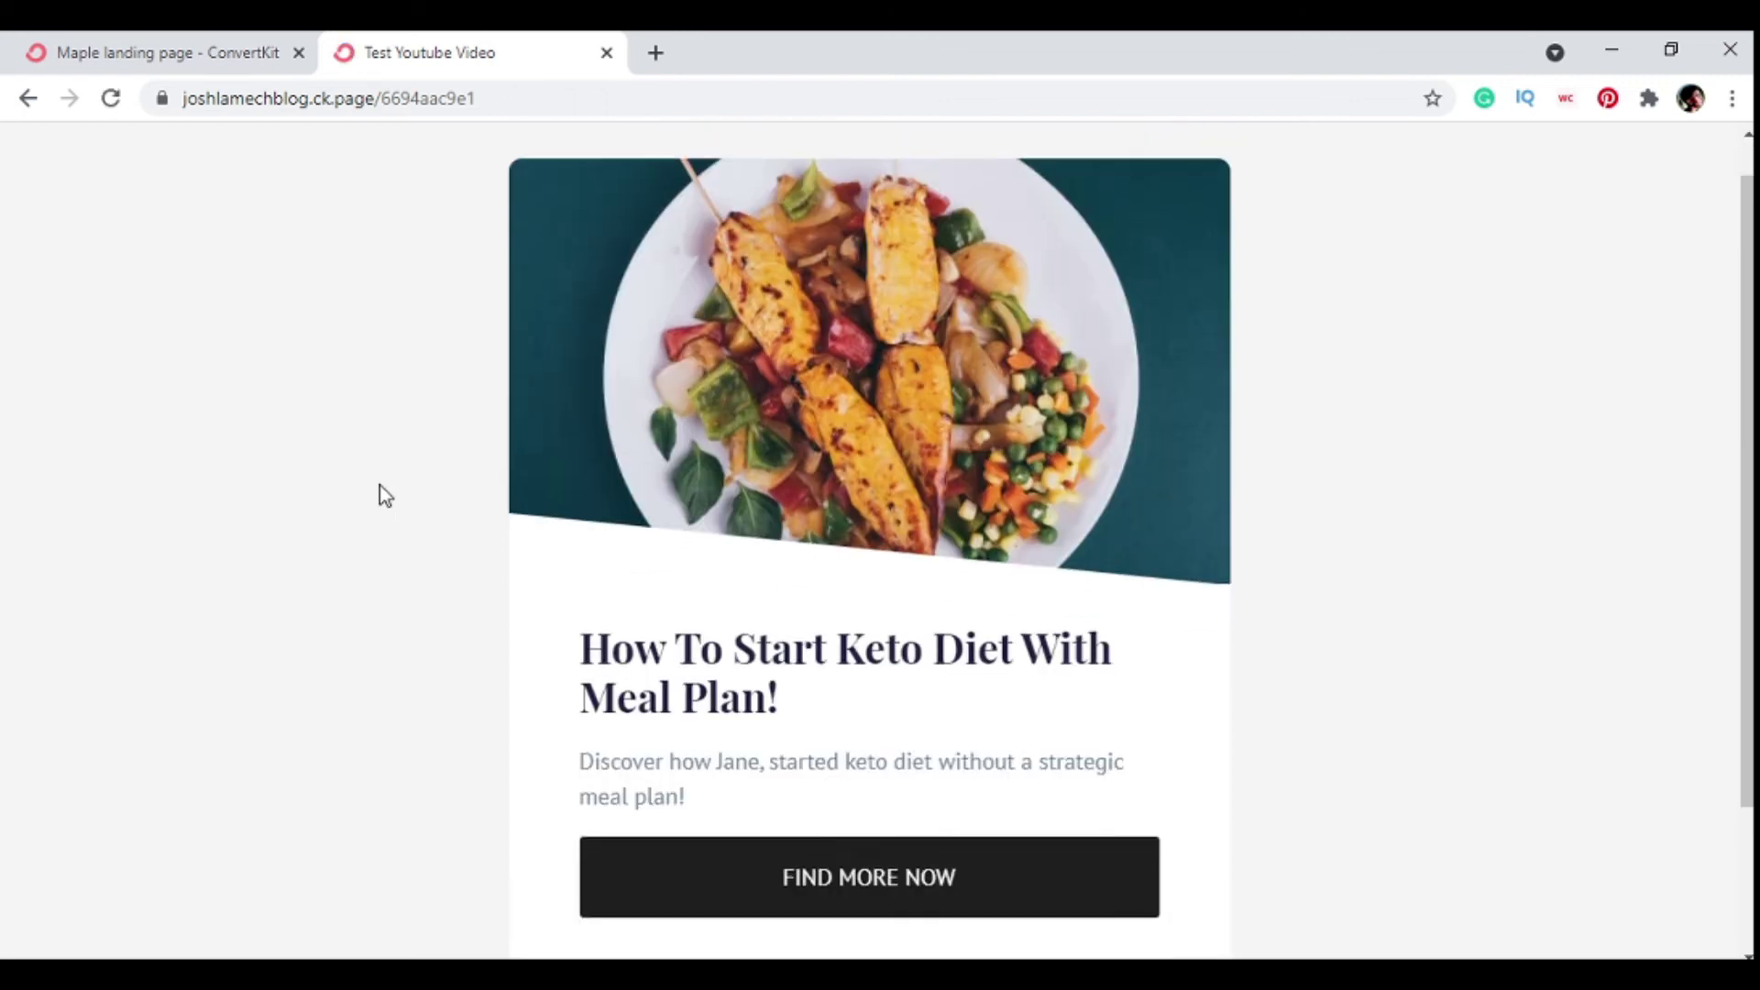
pyautogui.scroll(2, 557, 631)
pyautogui.scroll(-2, 556, 624)
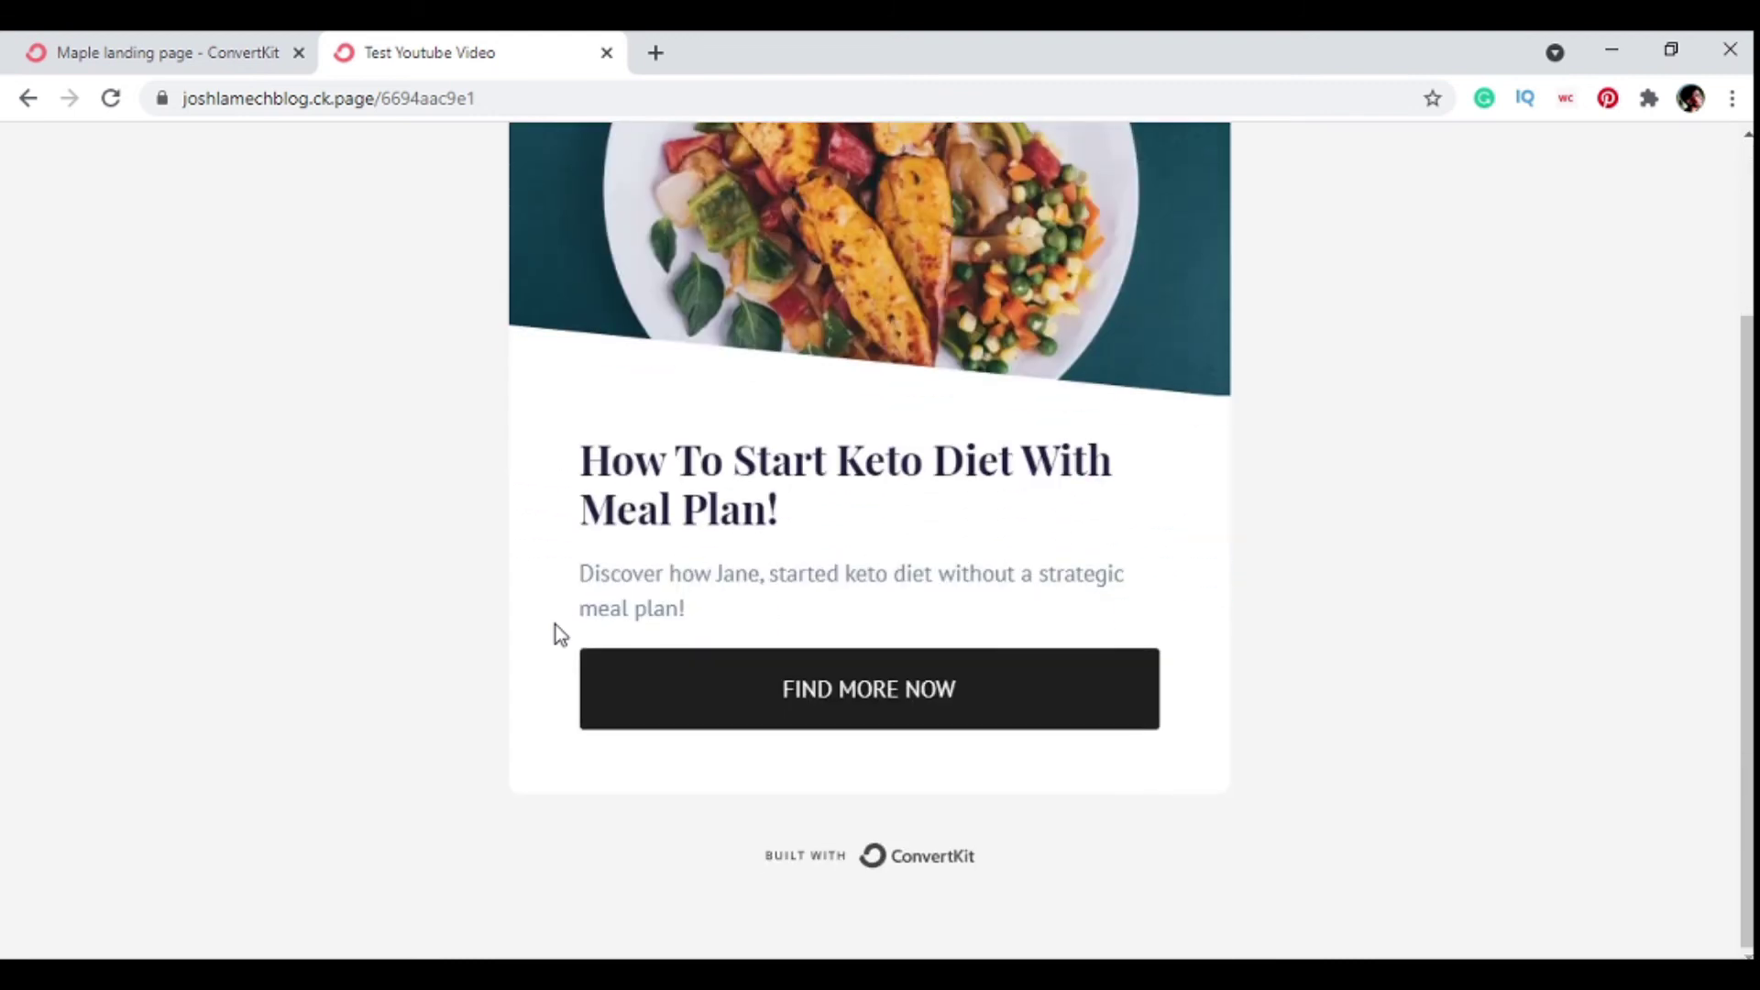
# - Return to the ConvertKit editor and look over the broadcasts list and the subscriber statistics
pyautogui.click(157, 44)
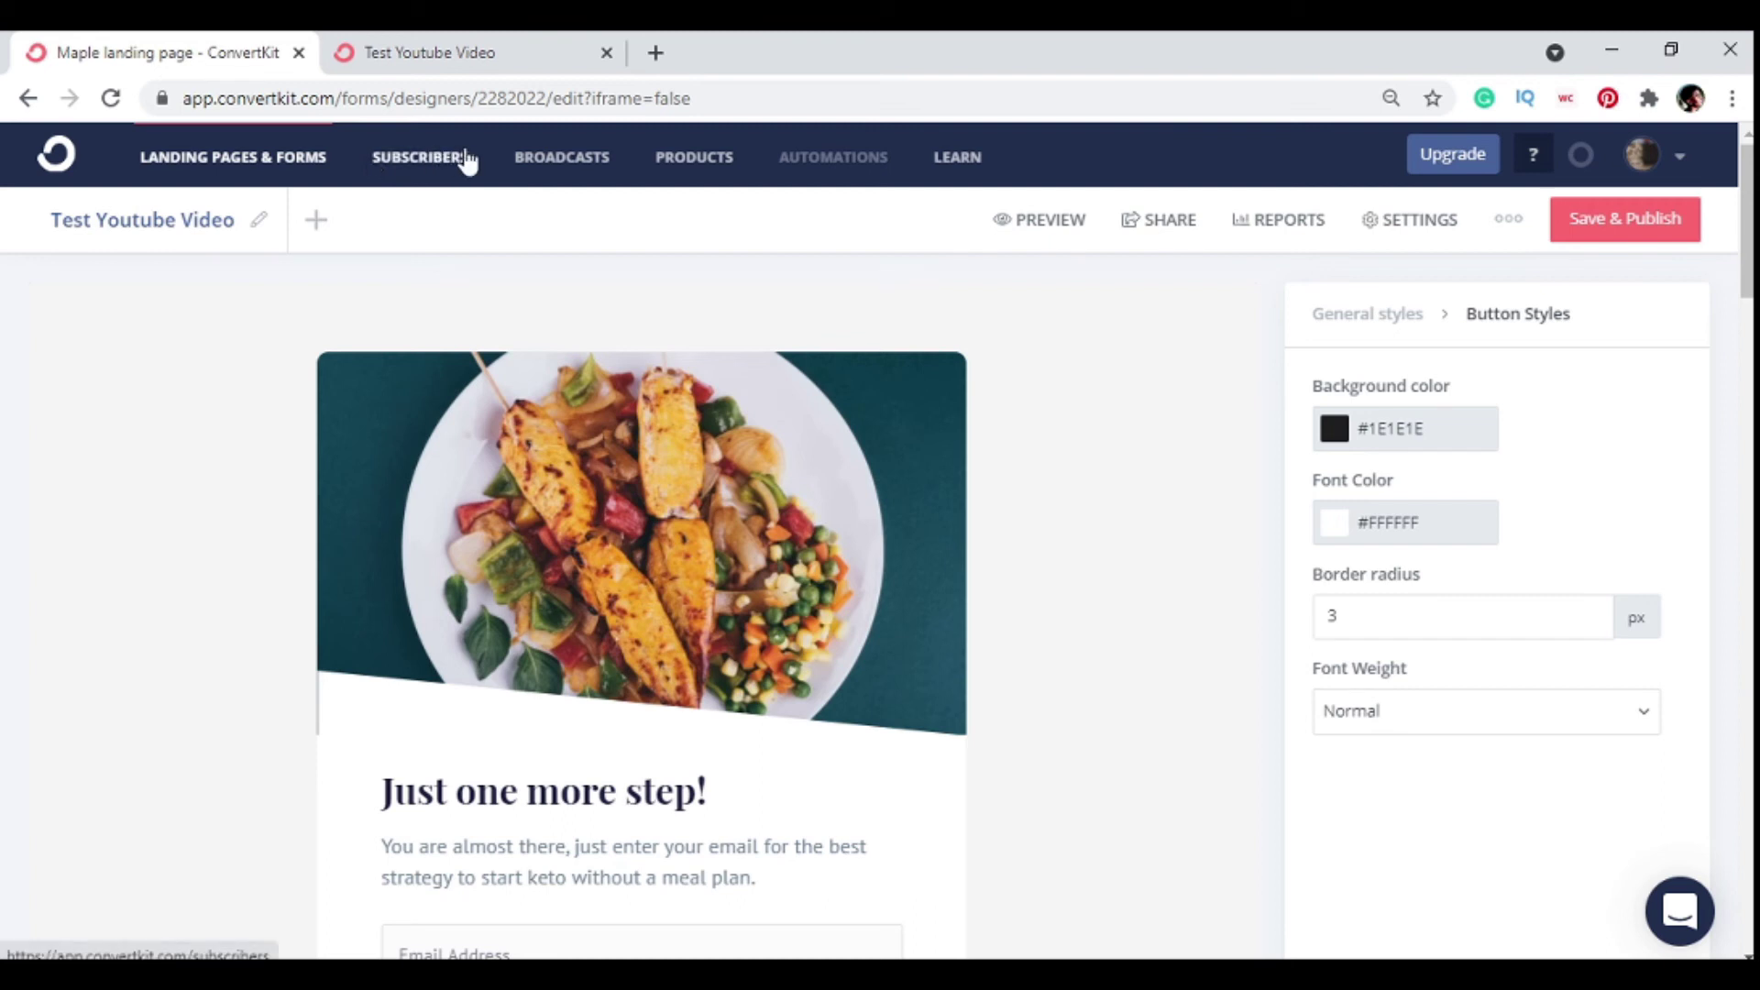
pyautogui.click(540, 161)
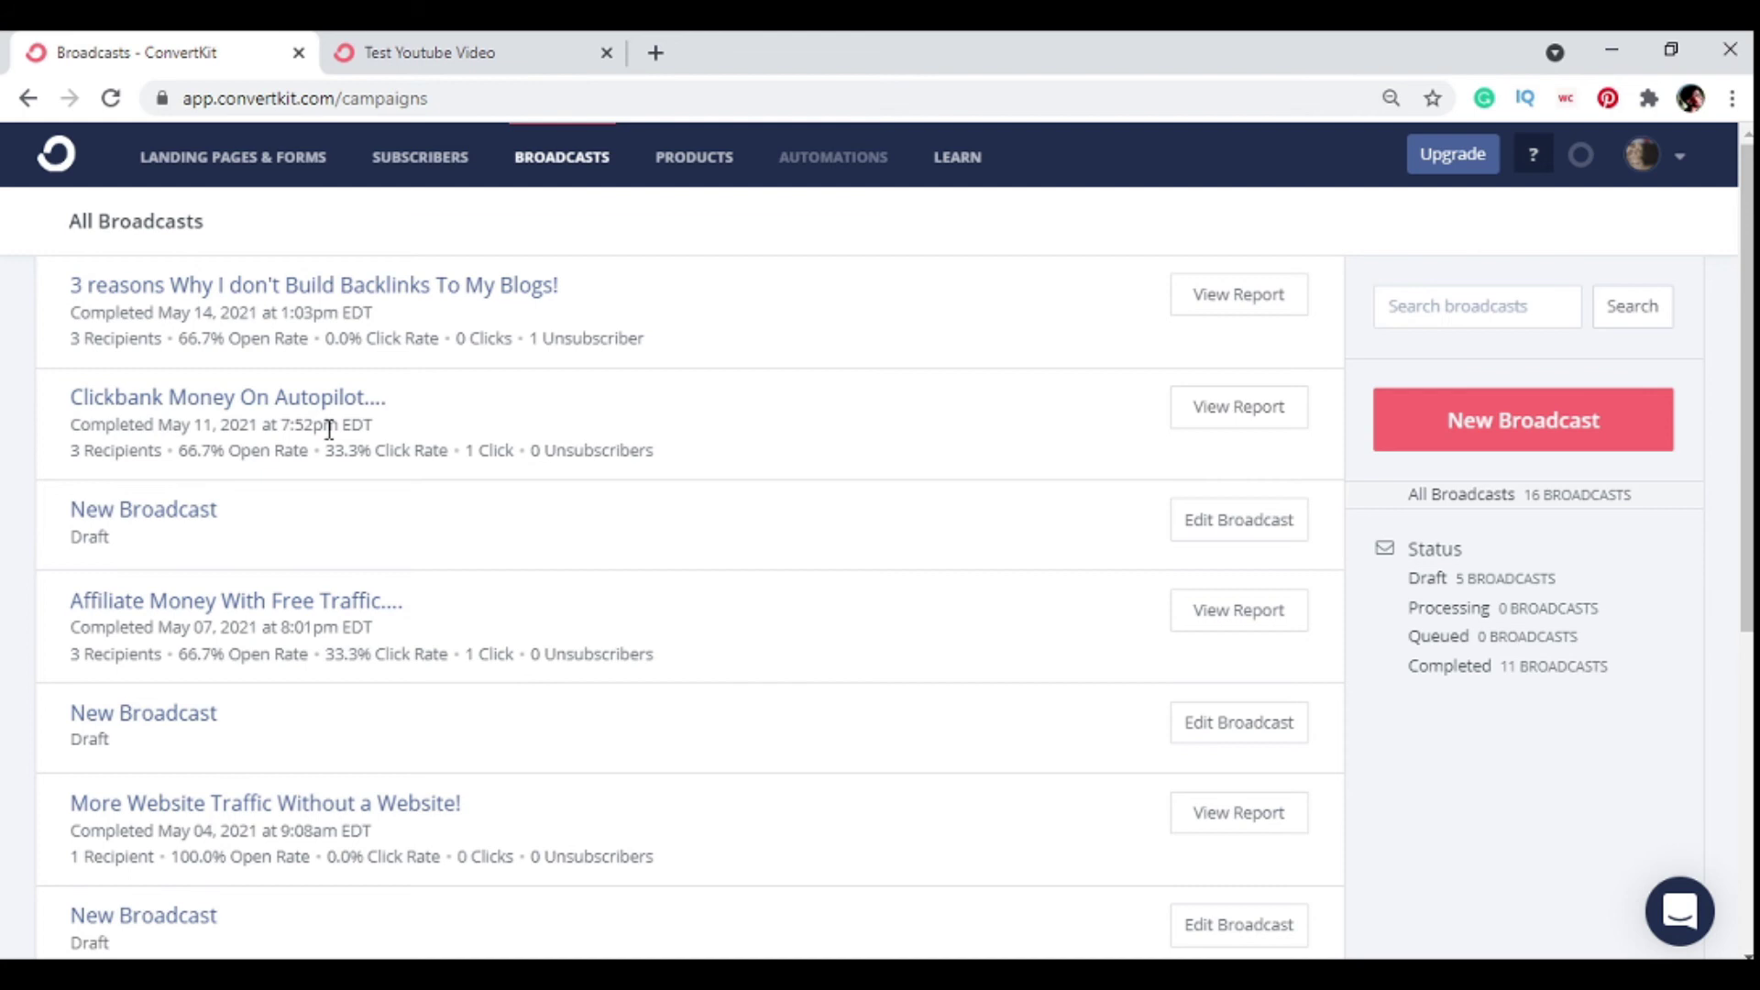
pyautogui.click(443, 172)
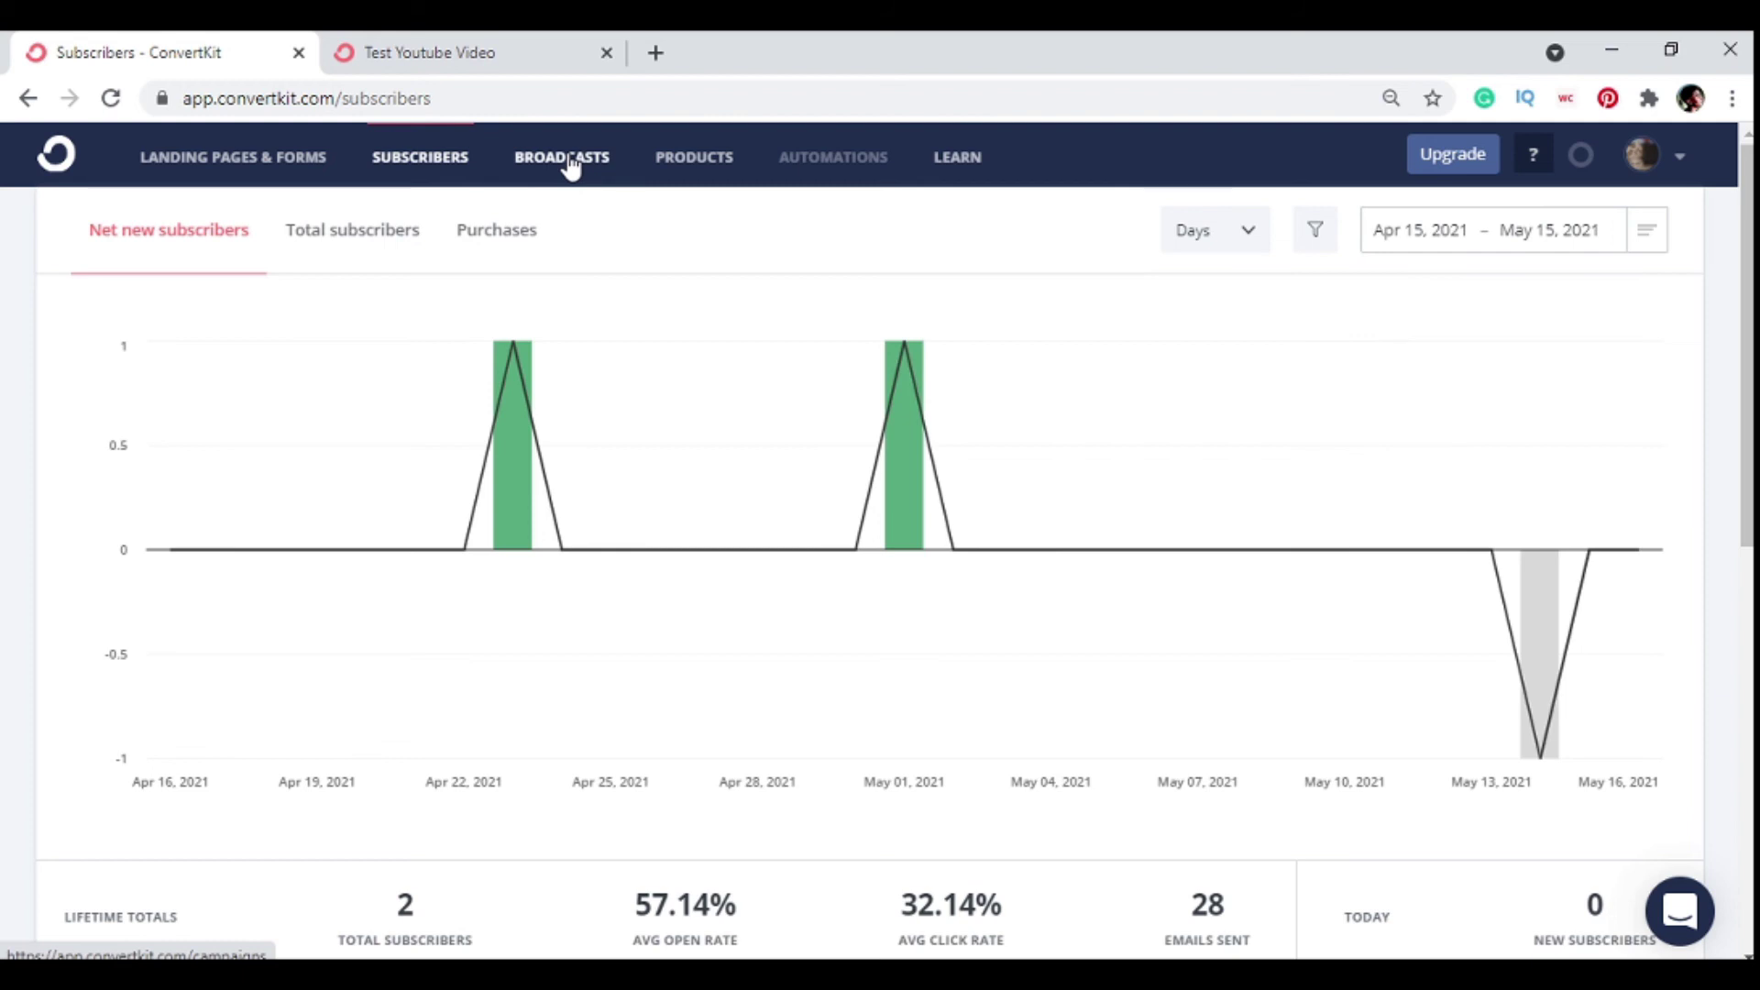
# - Create a new broadcast draft with the subject line "How to get Lean with no keto diet!"
pyautogui.click(568, 158)
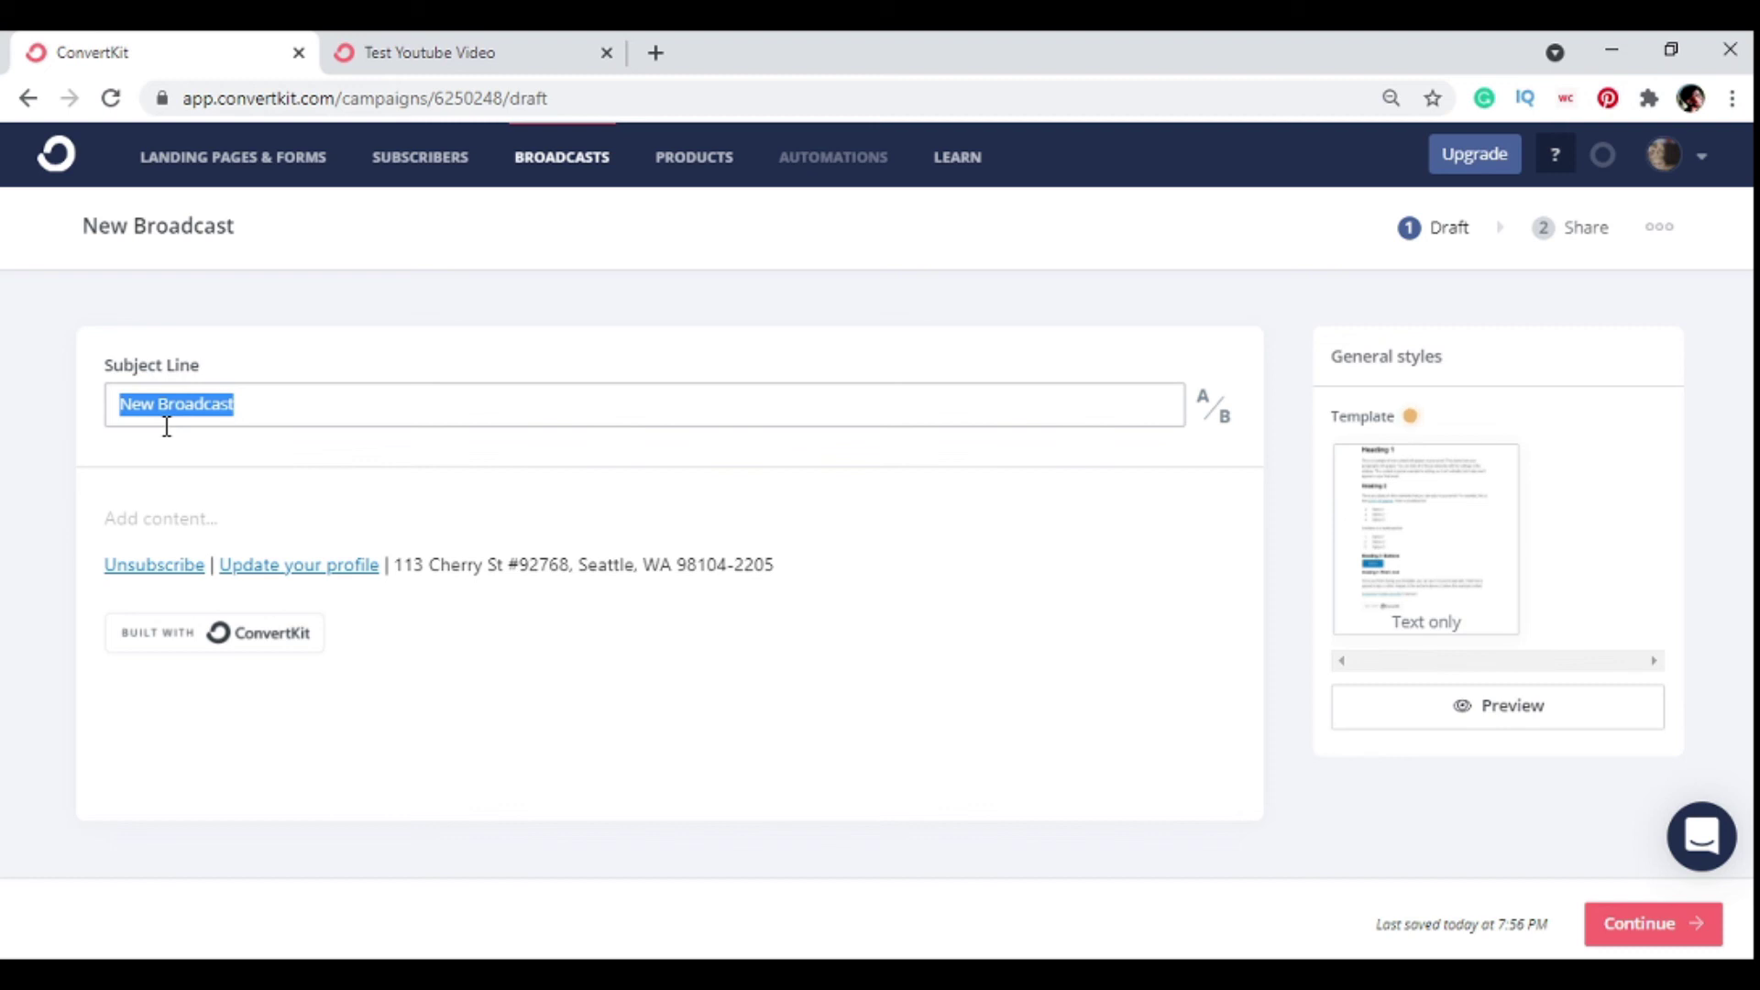
pyautogui.press('BackSpace')
pyautogui.write('How ')
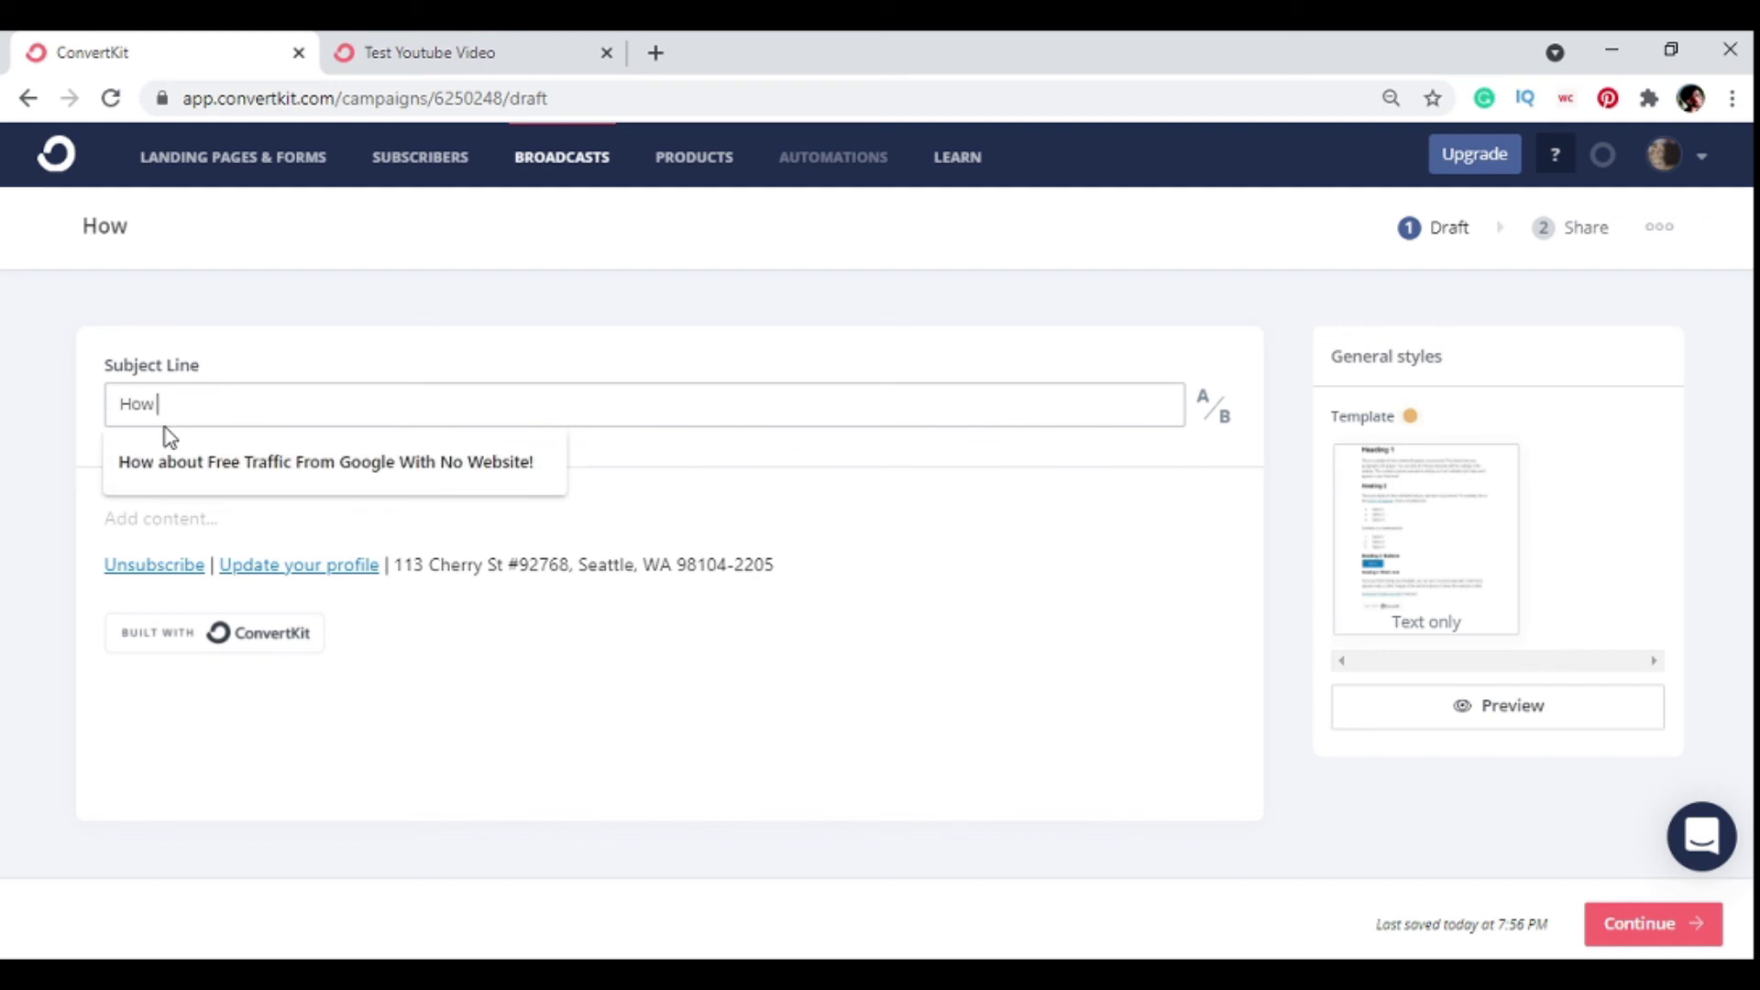
pyautogui.write('to ket')
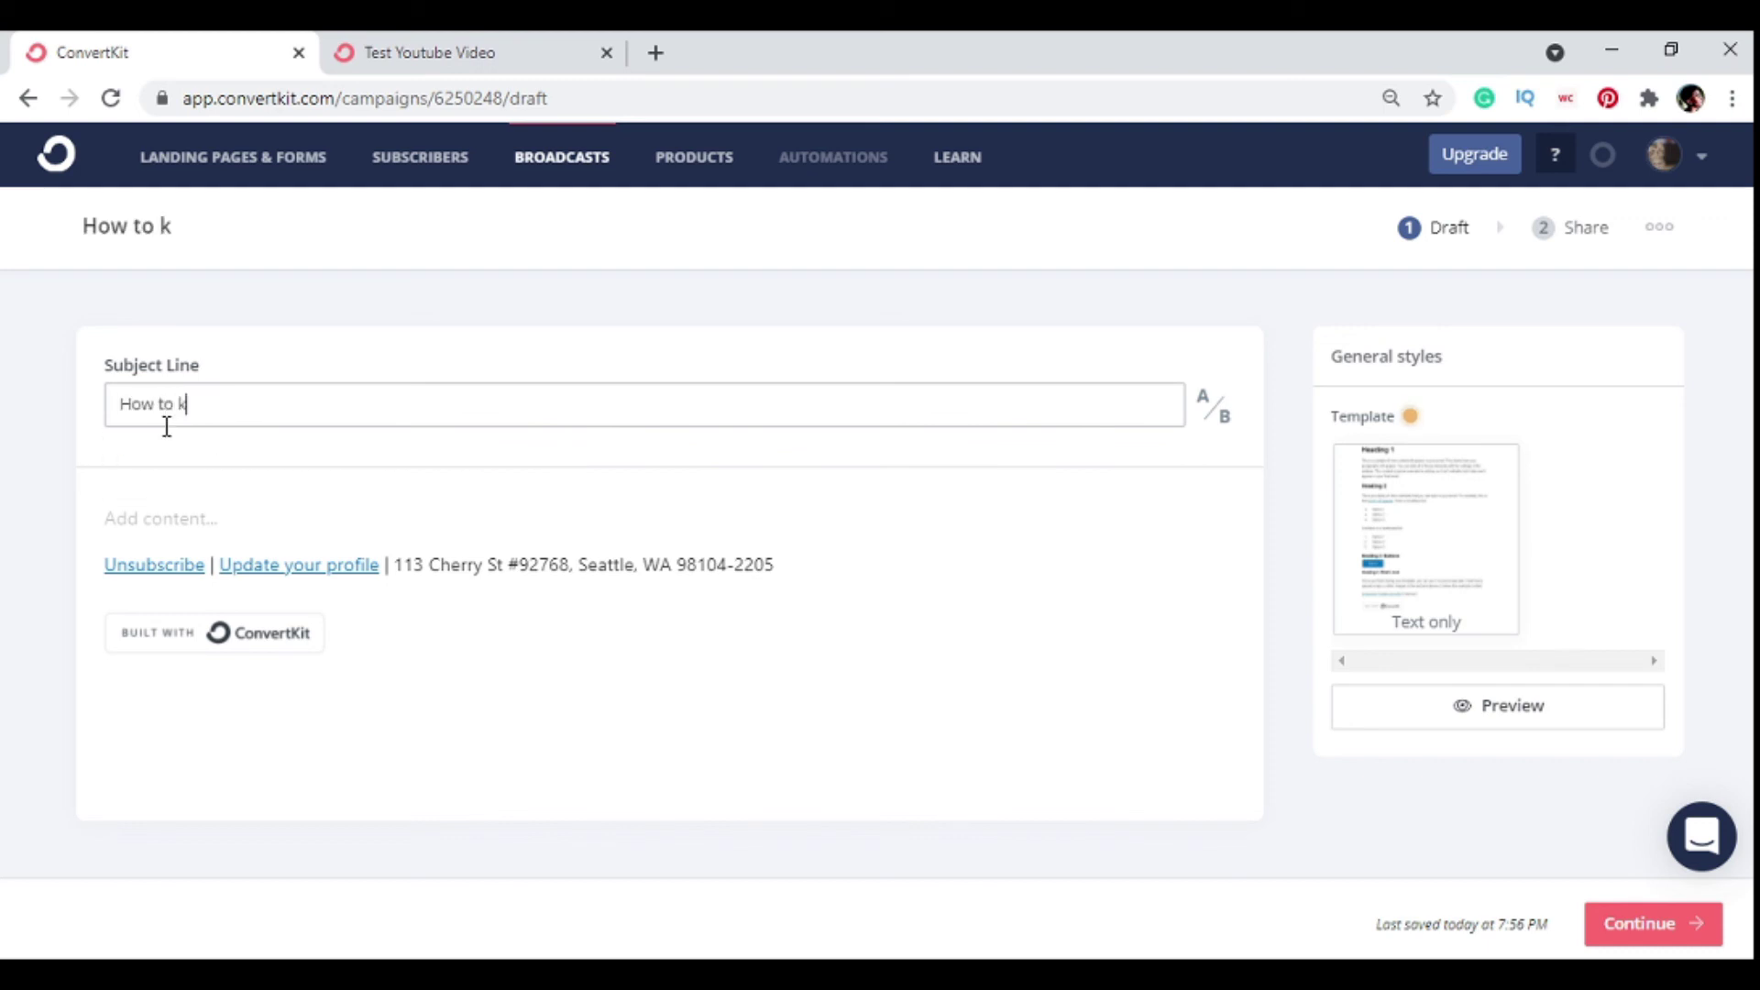
pyautogui.press('BackSpace')
pyautogui.press('BackSpace')
pyautogui.press('BackSpace')
pyautogui.write('get Lean on')
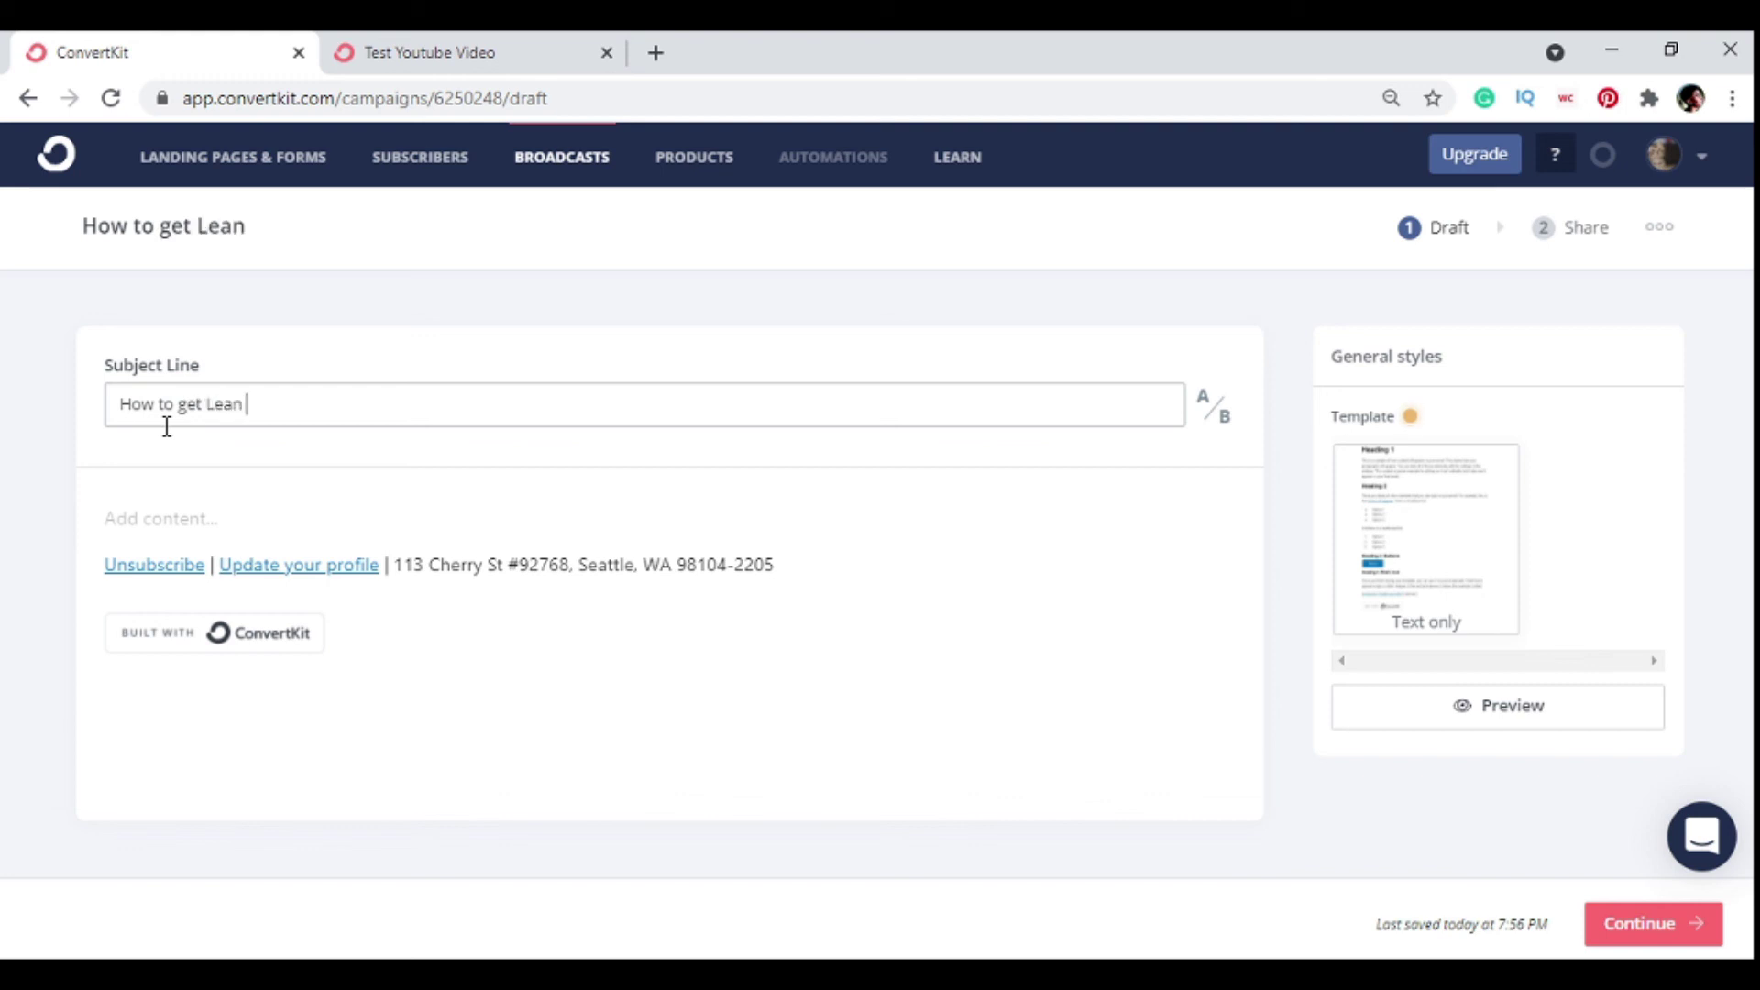
pyautogui.press('BackSpace')
pyautogui.press('BackSpace')
pyautogui.write('with no keto diet')
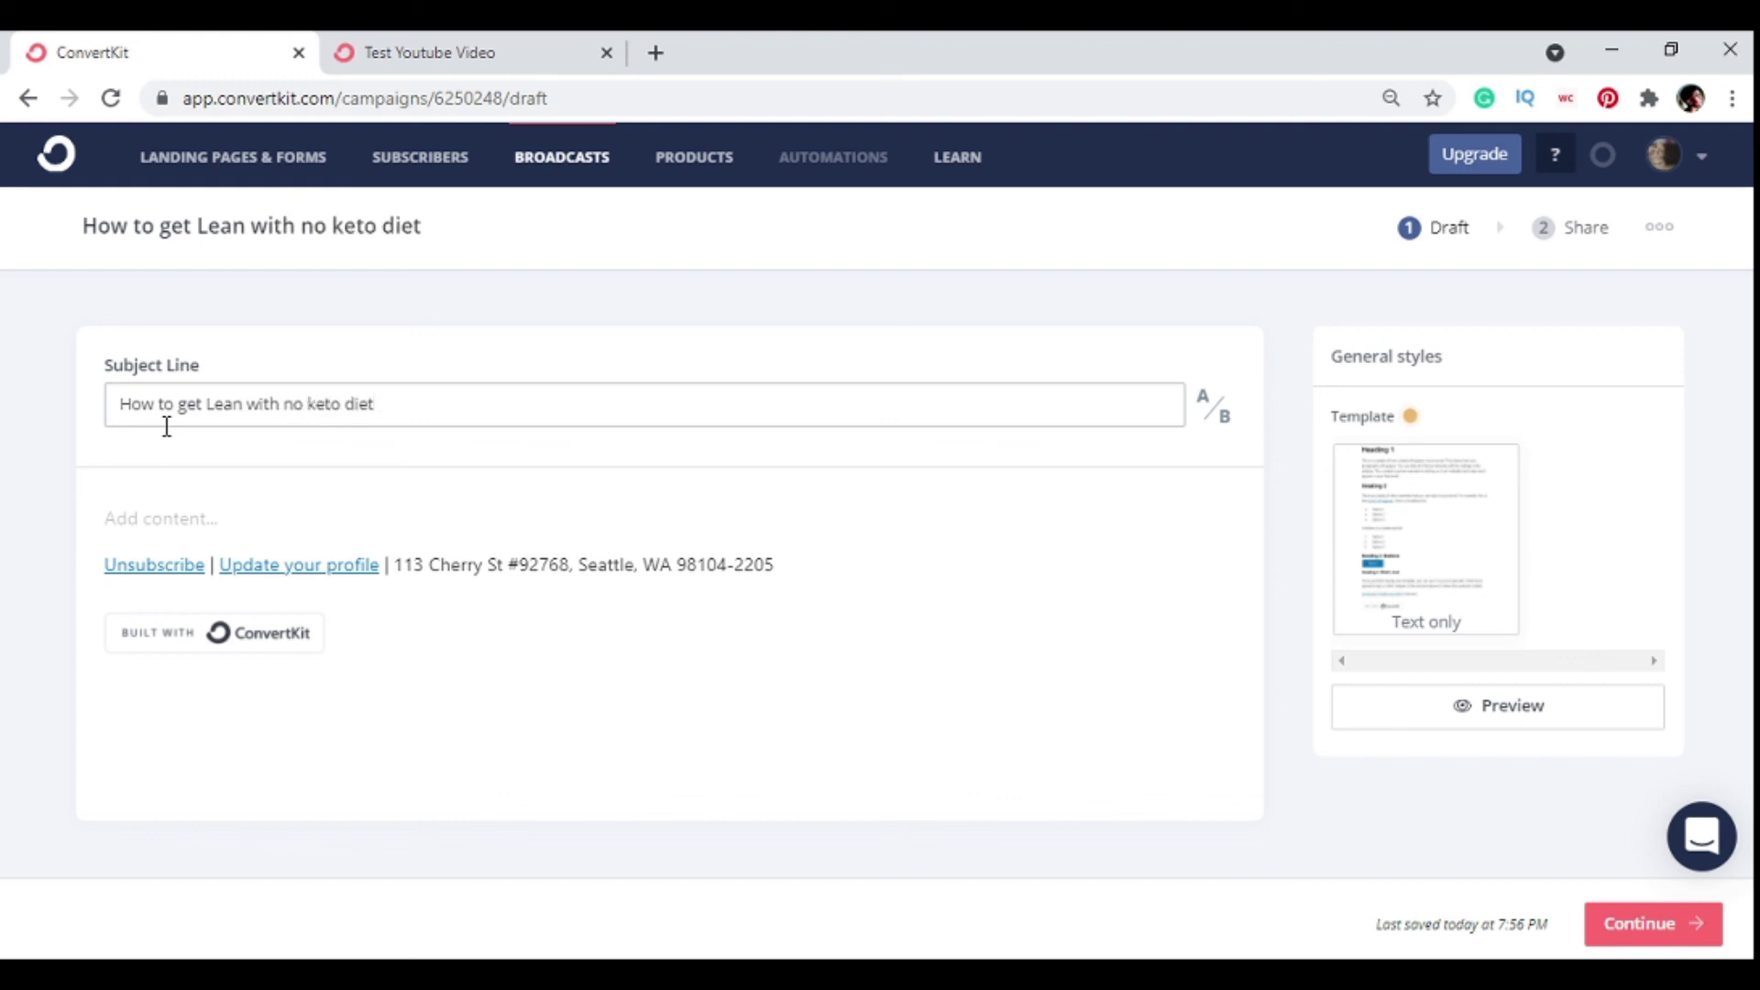
pyautogui.write('!')
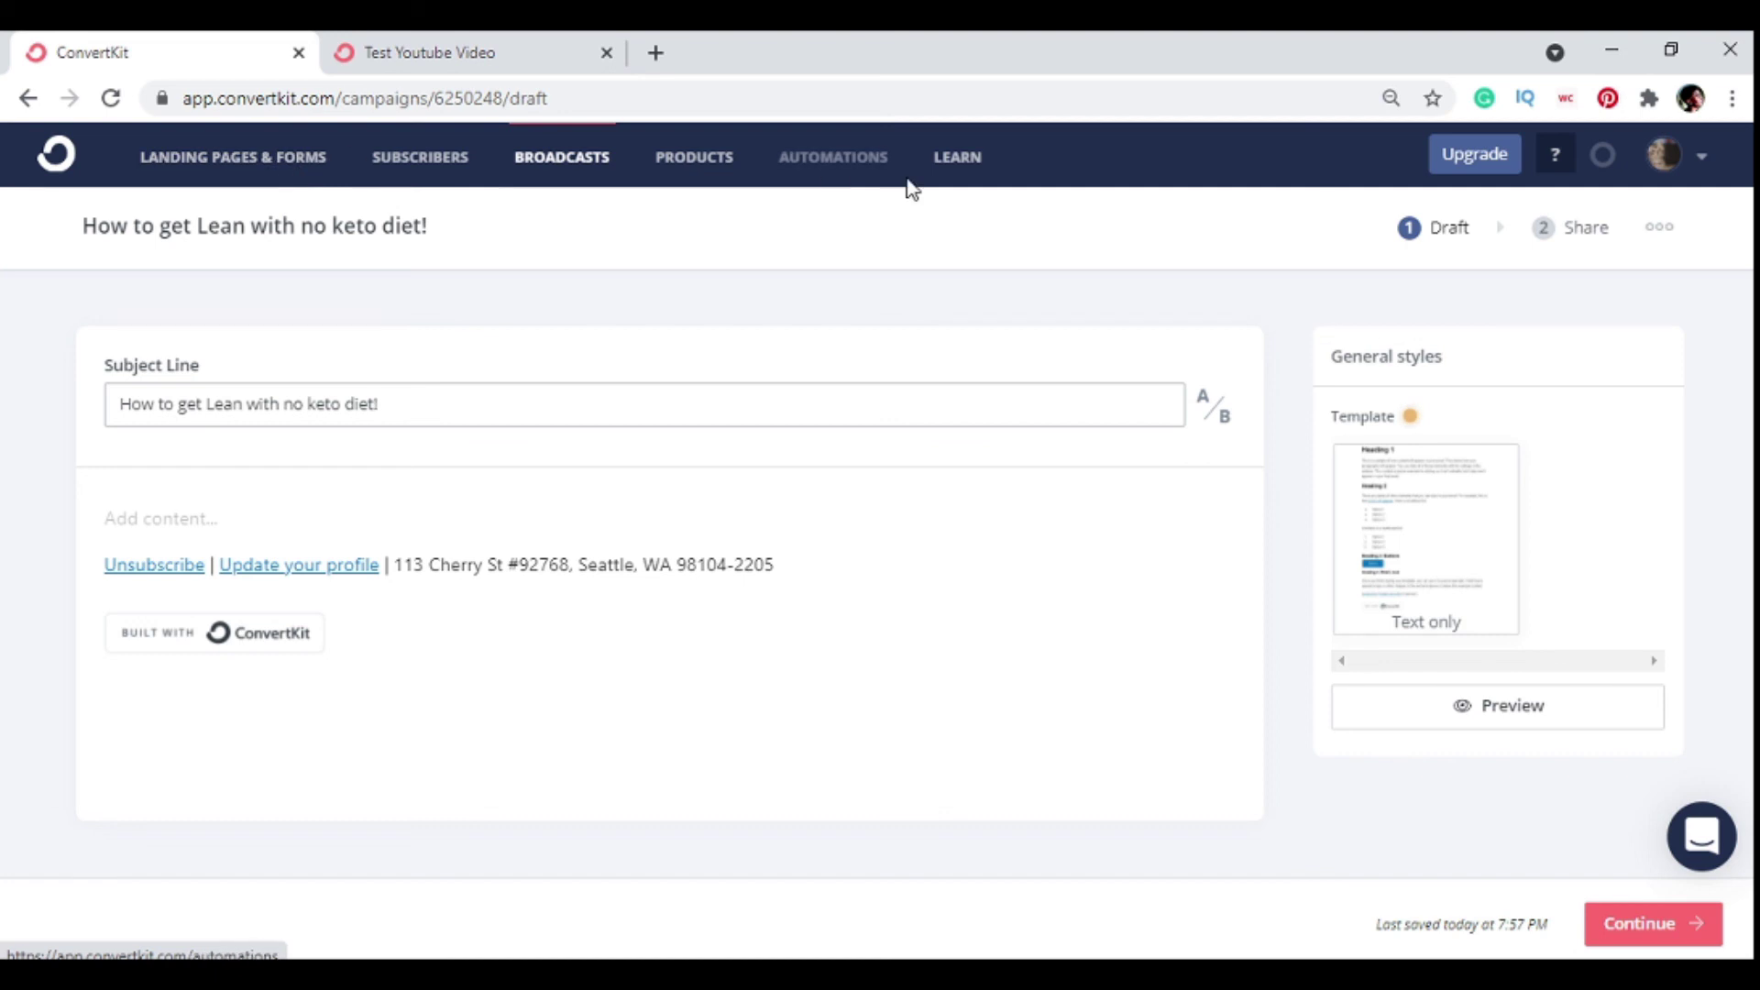
# - Look at ConvertKit's Creator Pass learning login page, then review the live landing page again
pyautogui.click(964, 174)
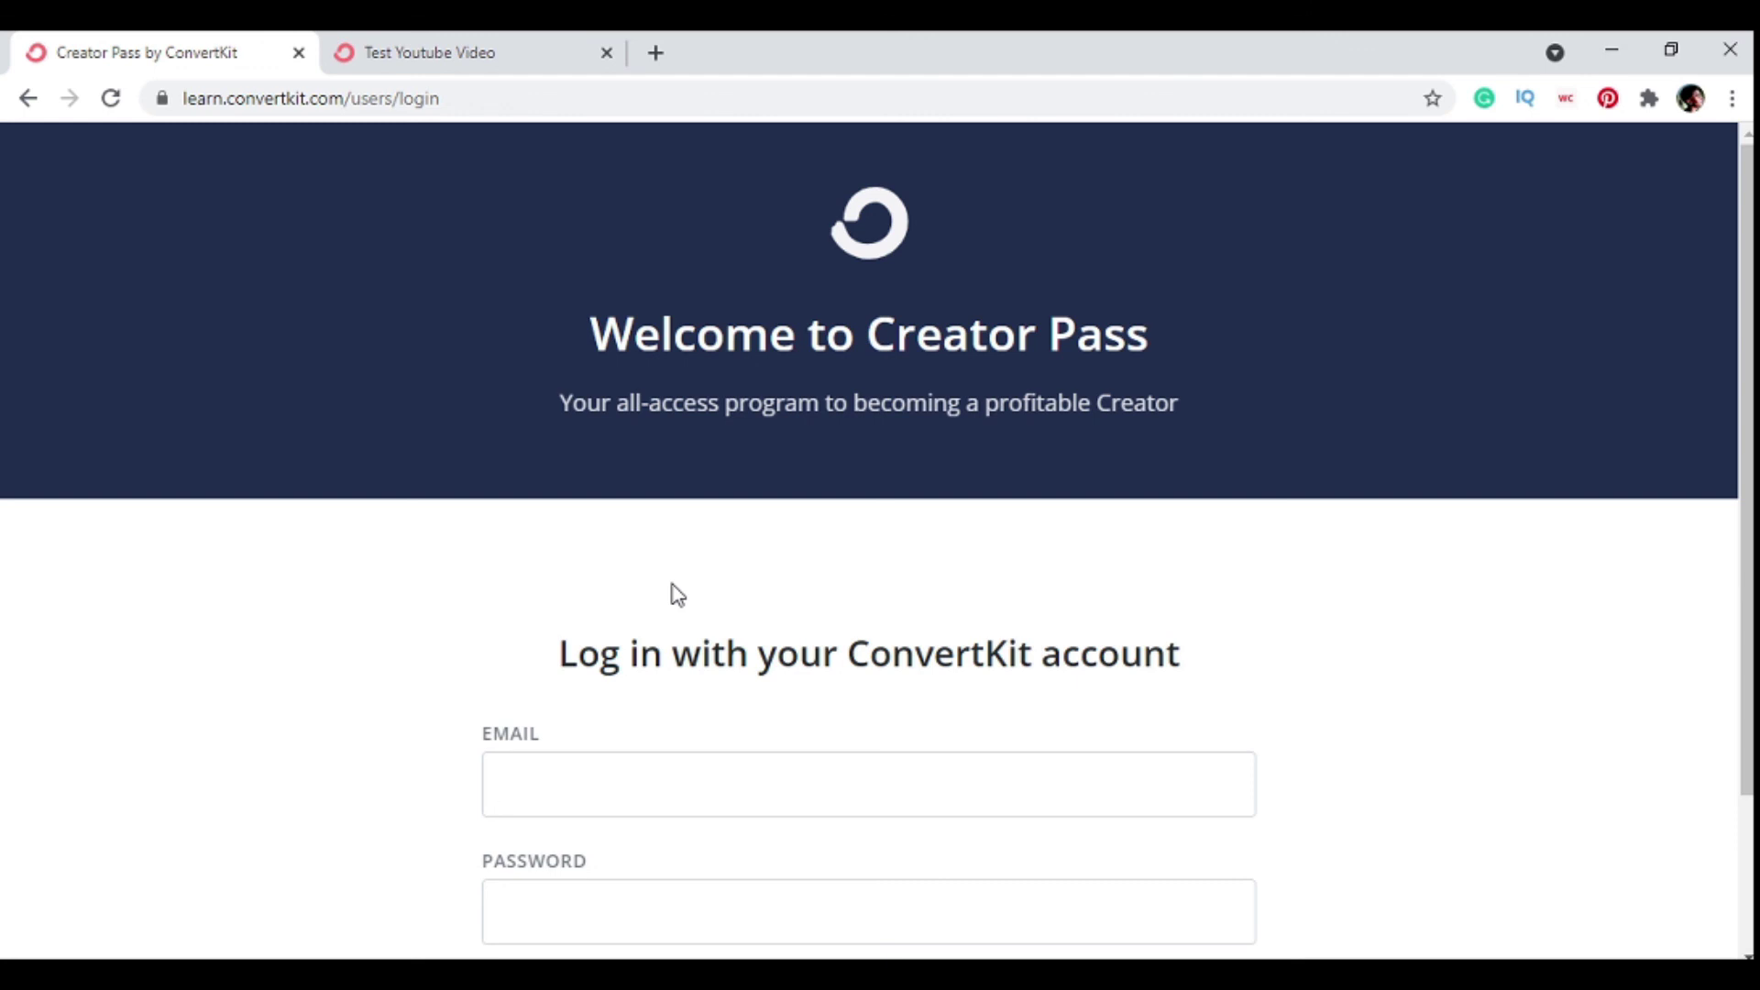
pyautogui.scroll(-2, 704, 560)
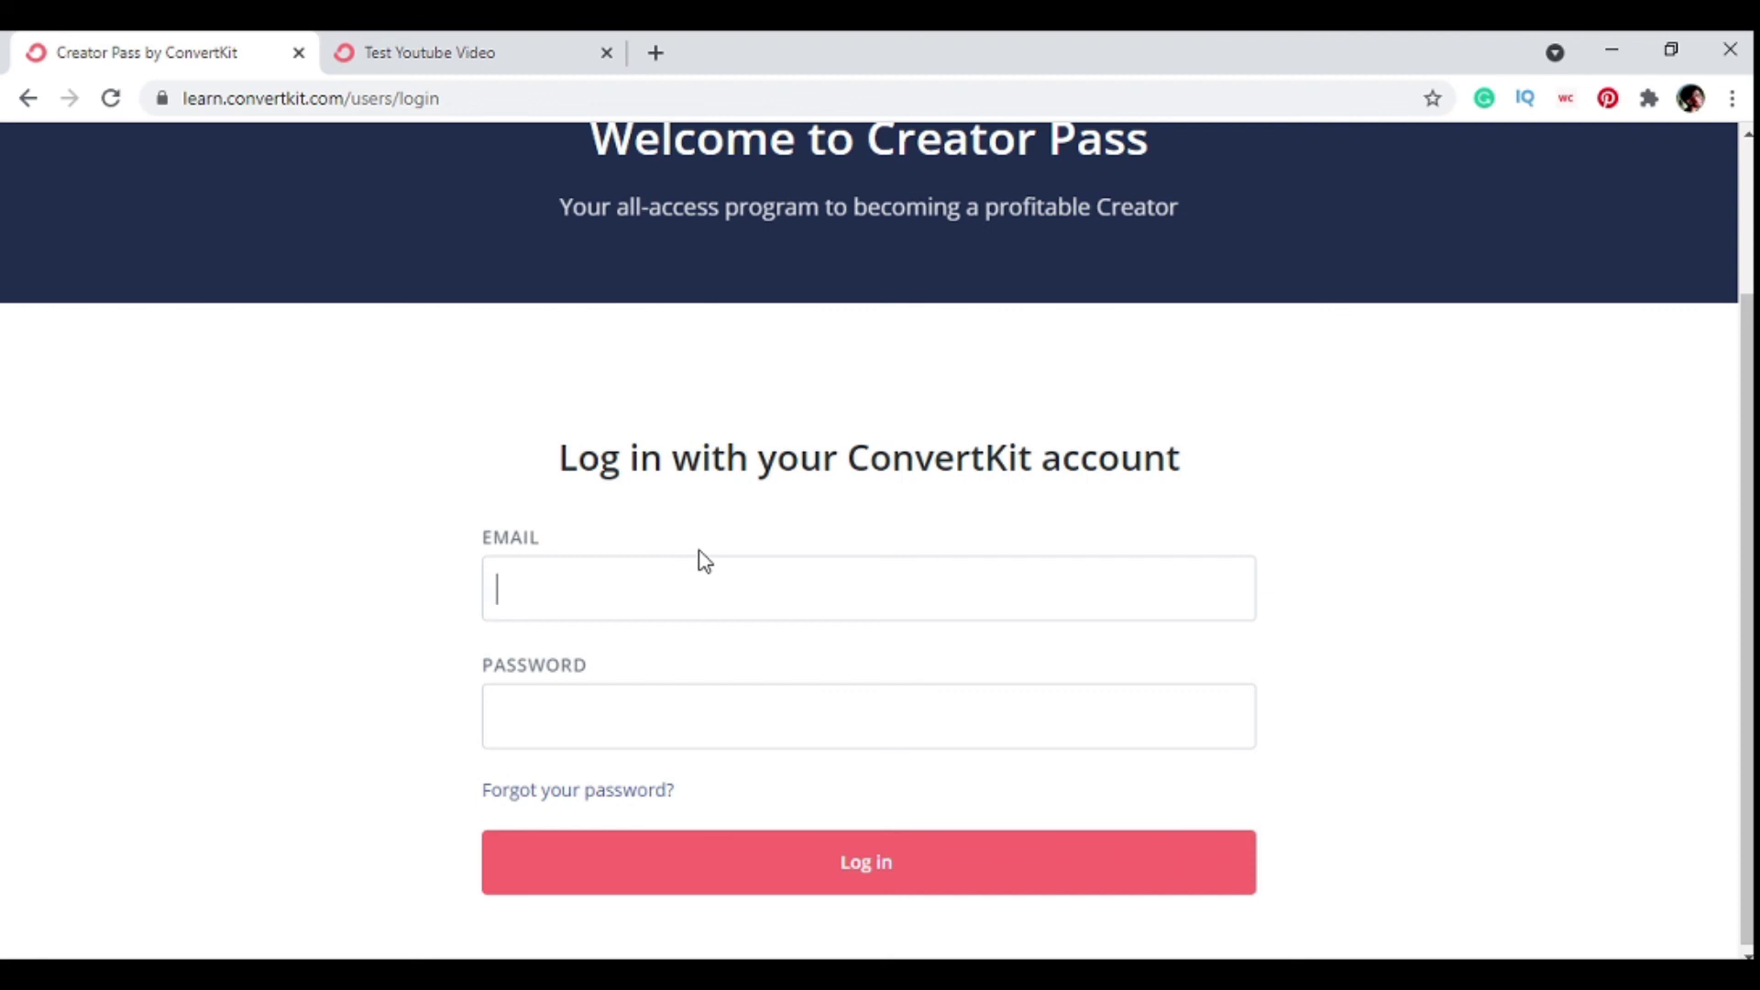
pyautogui.scroll(2, 703, 561)
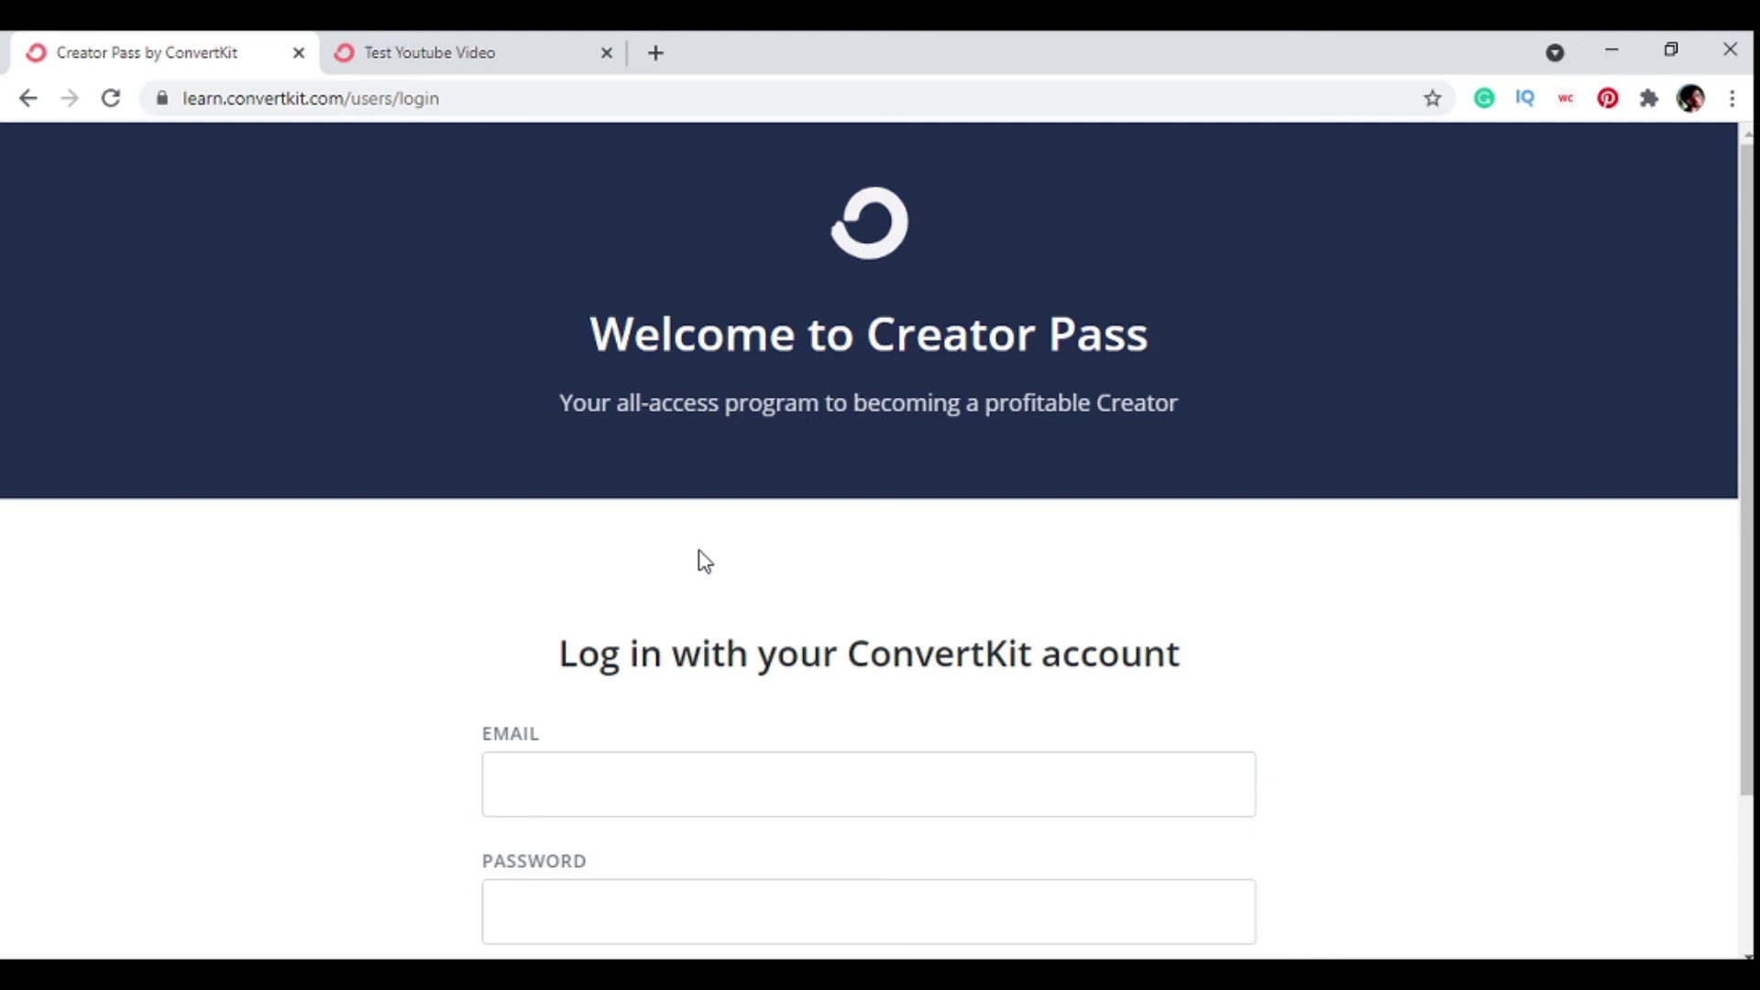
pyautogui.click(445, 53)
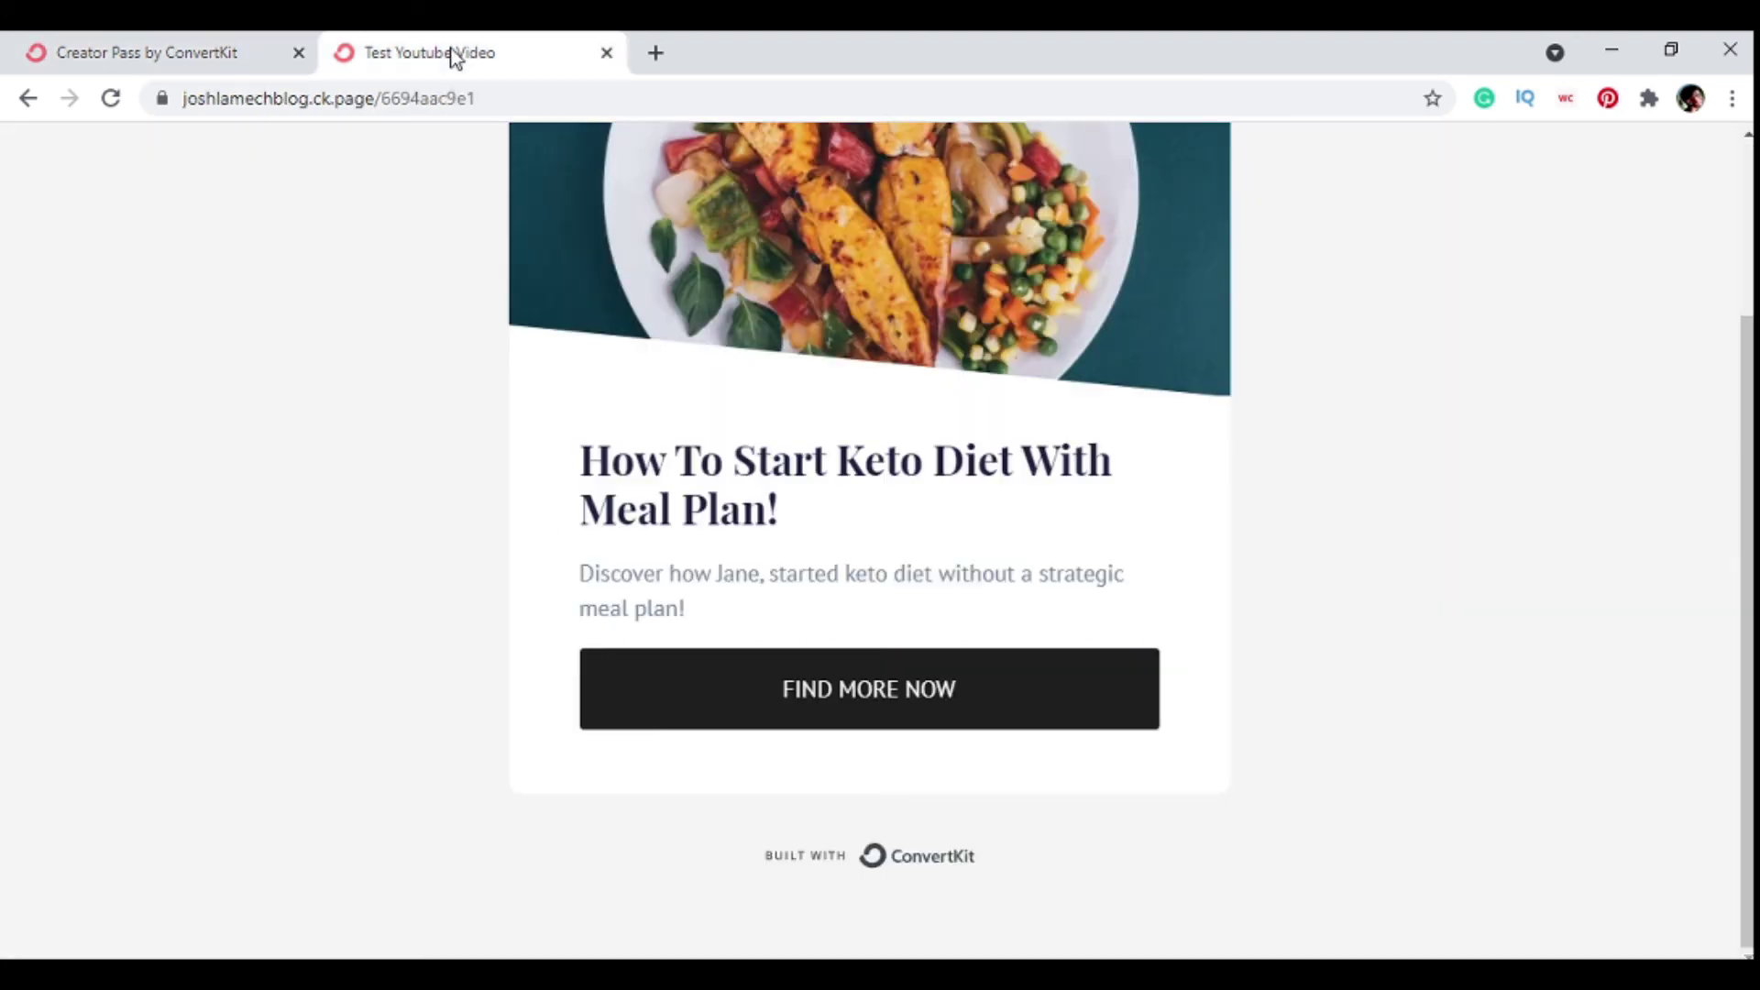
pyautogui.scroll(-3, 583, 482)
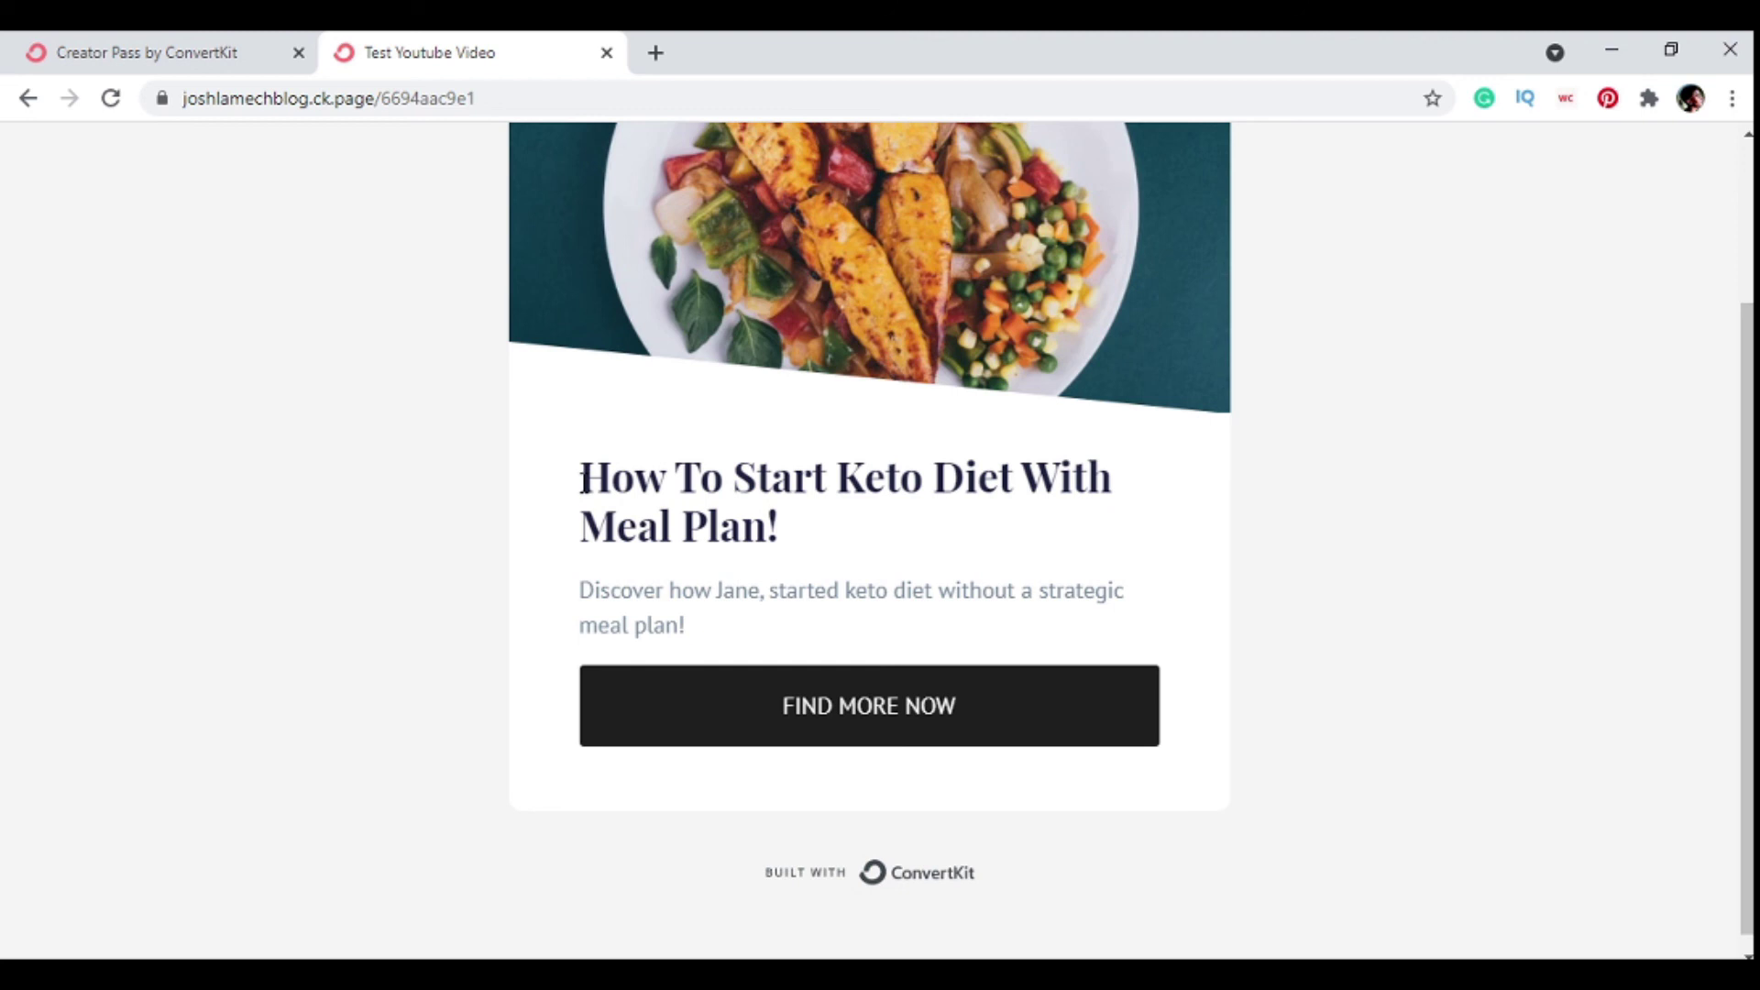
# - Open the YouTube home page in a new browser tab
pyautogui.click(655, 46)
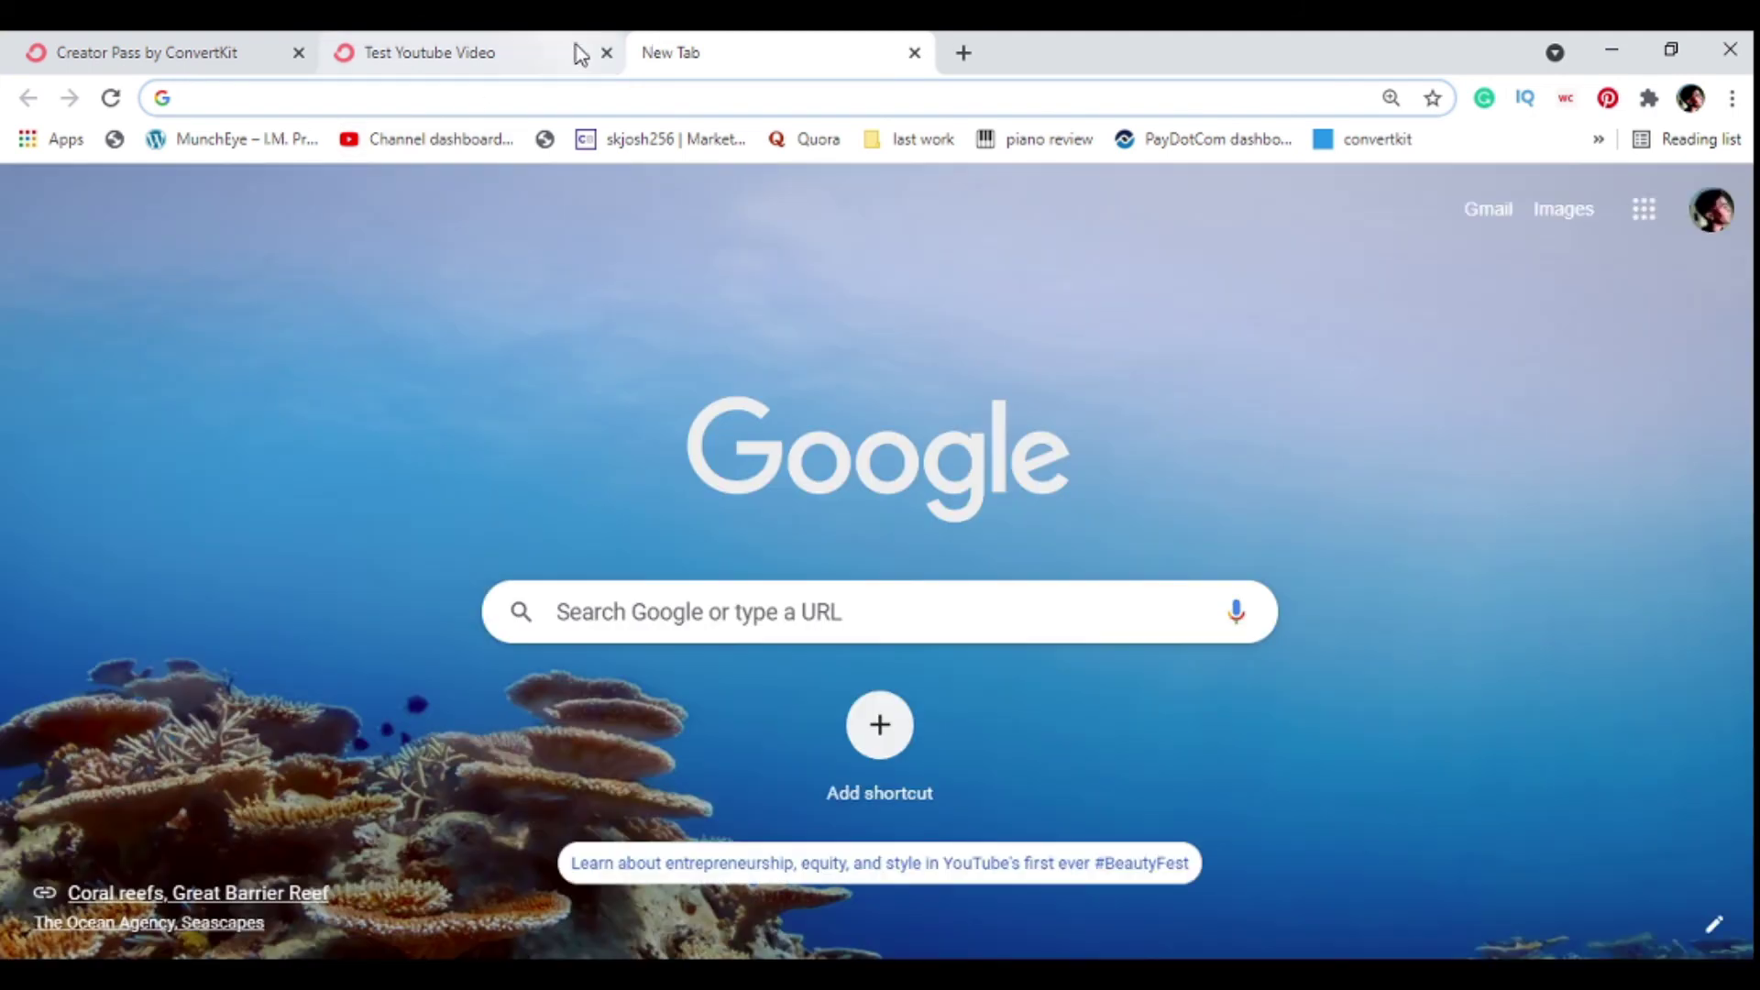
pyautogui.write('youtu')
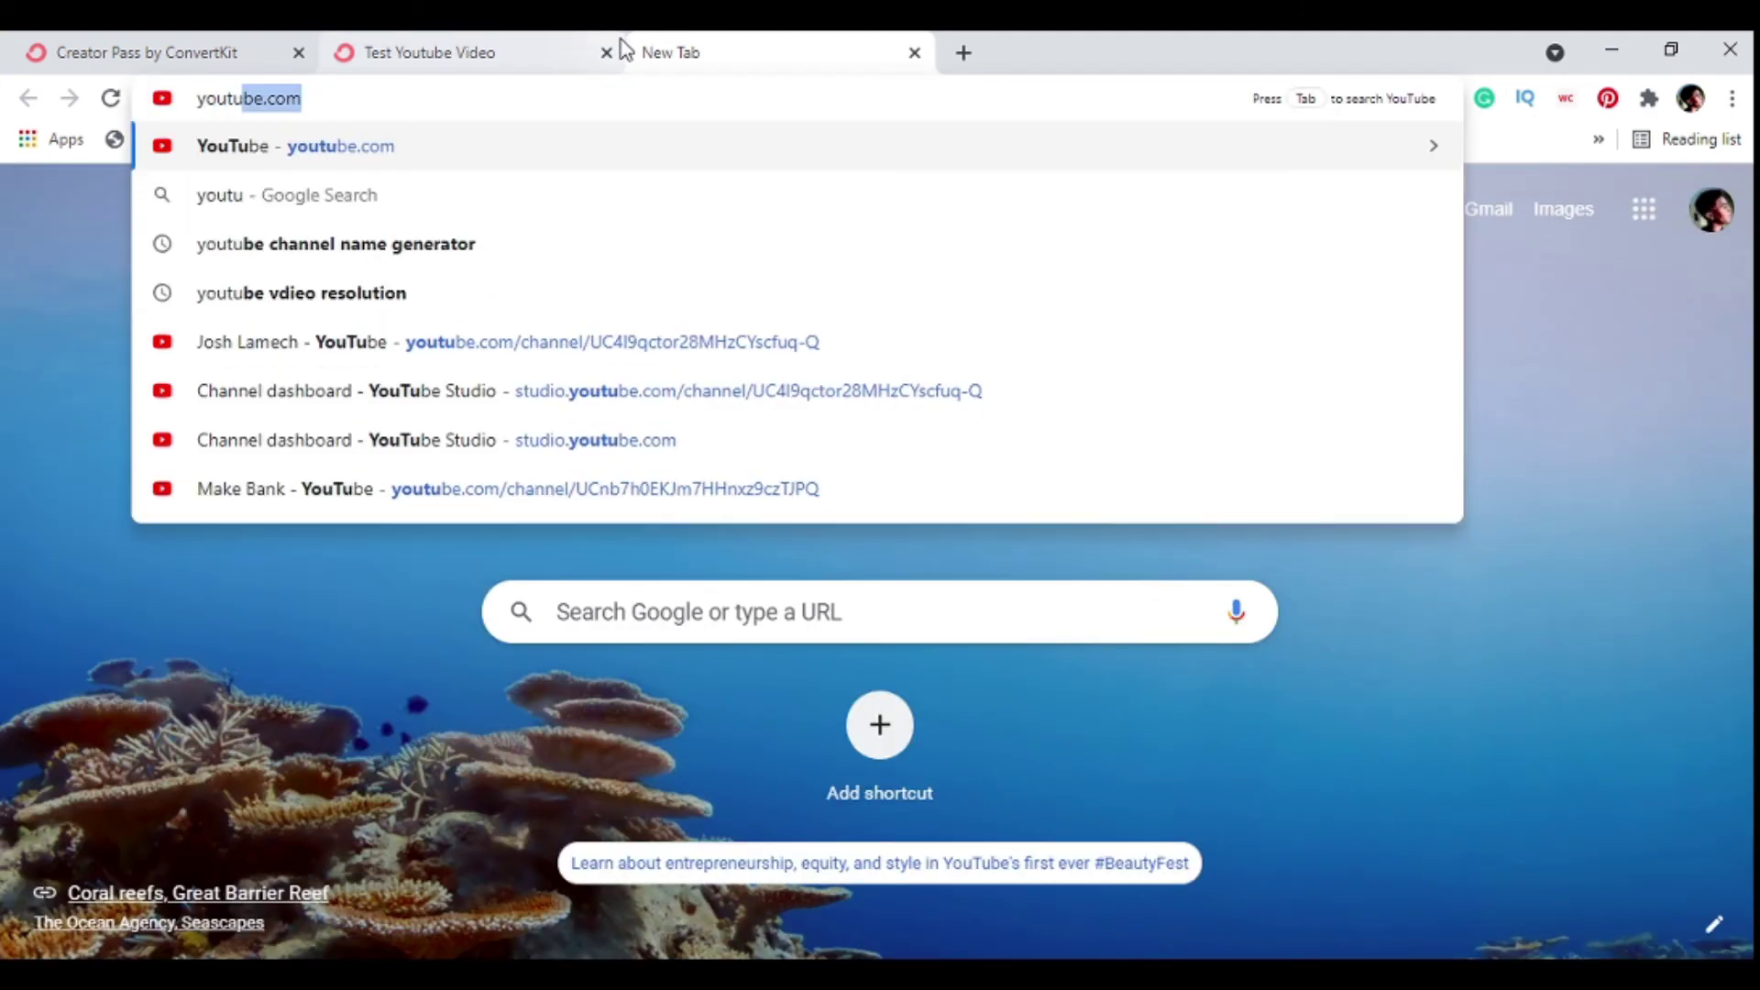
pyautogui.press('Return')
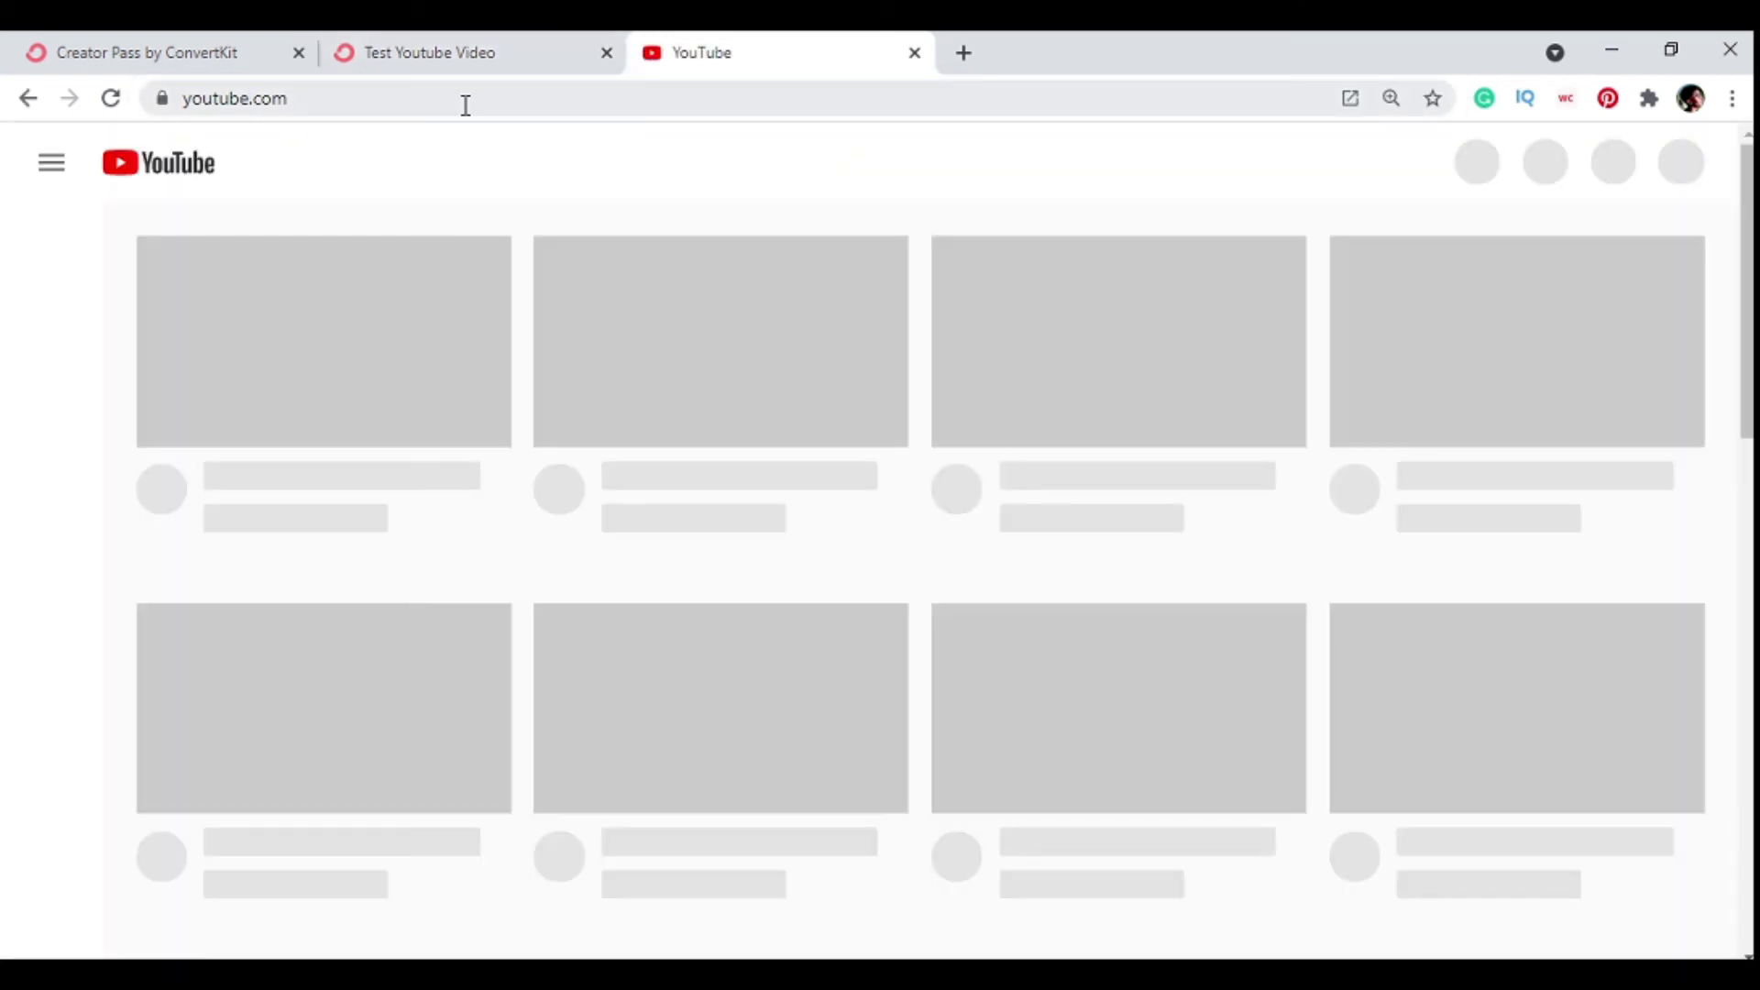